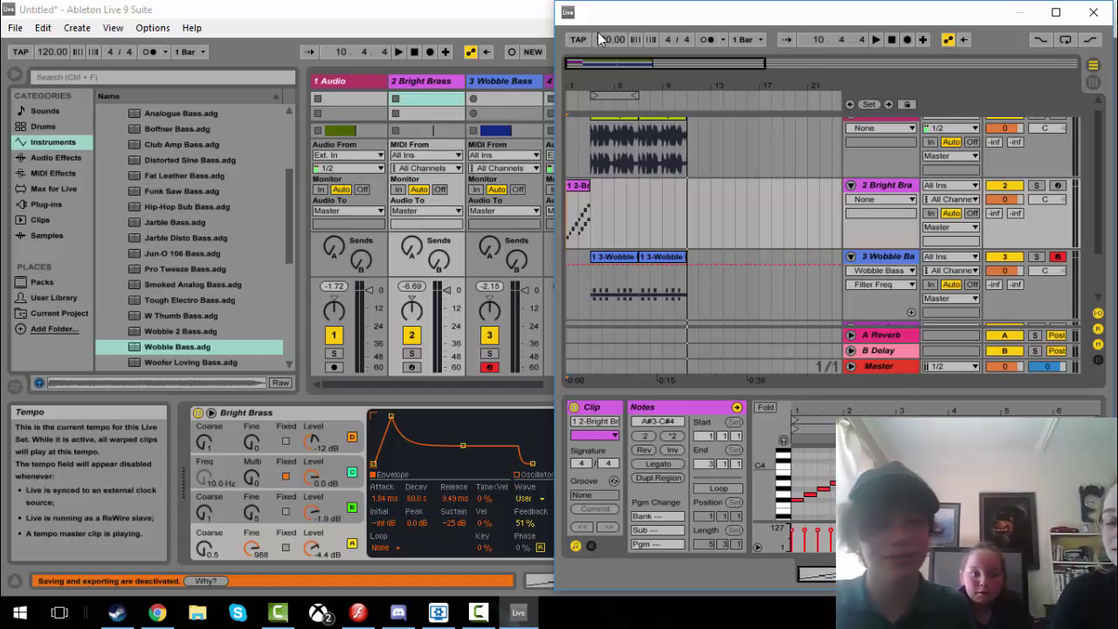
- Audition bass presets in the instrument browser, including Tough Electro Bass, Xiphosura Bass and You Pop My World Bass
left_click(150, 304)
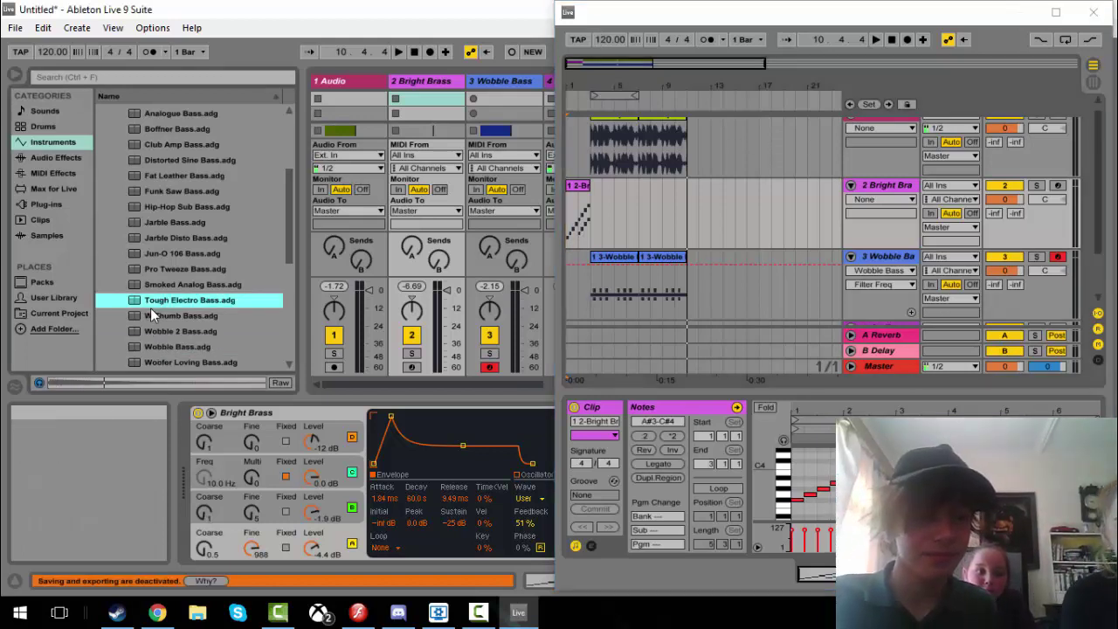
left_click(158, 363)
left_click(192, 359)
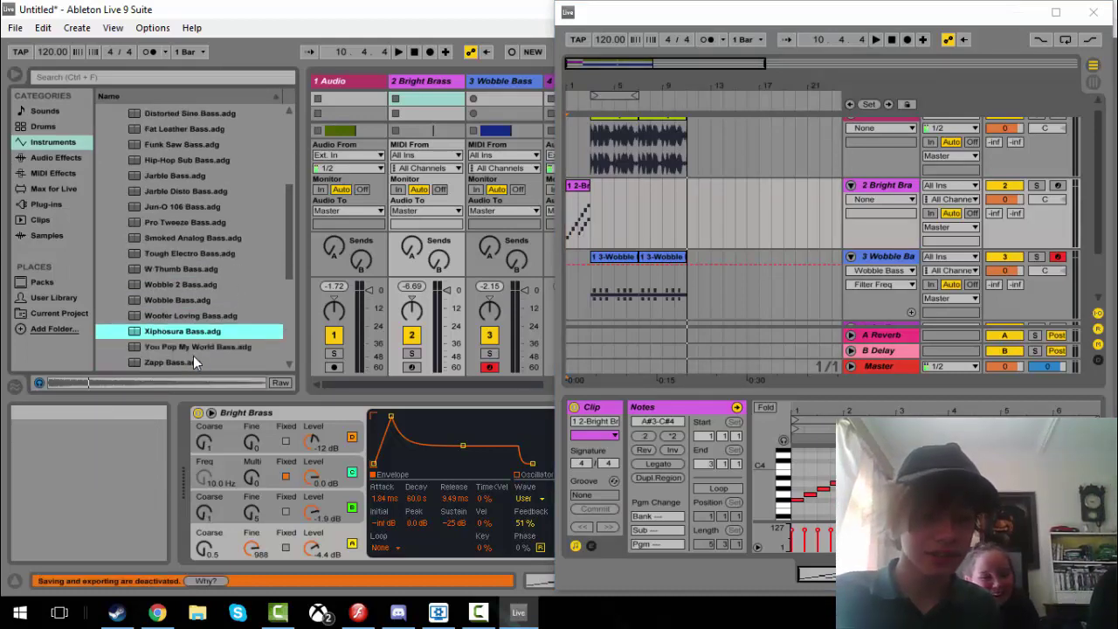
left_click(195, 353)
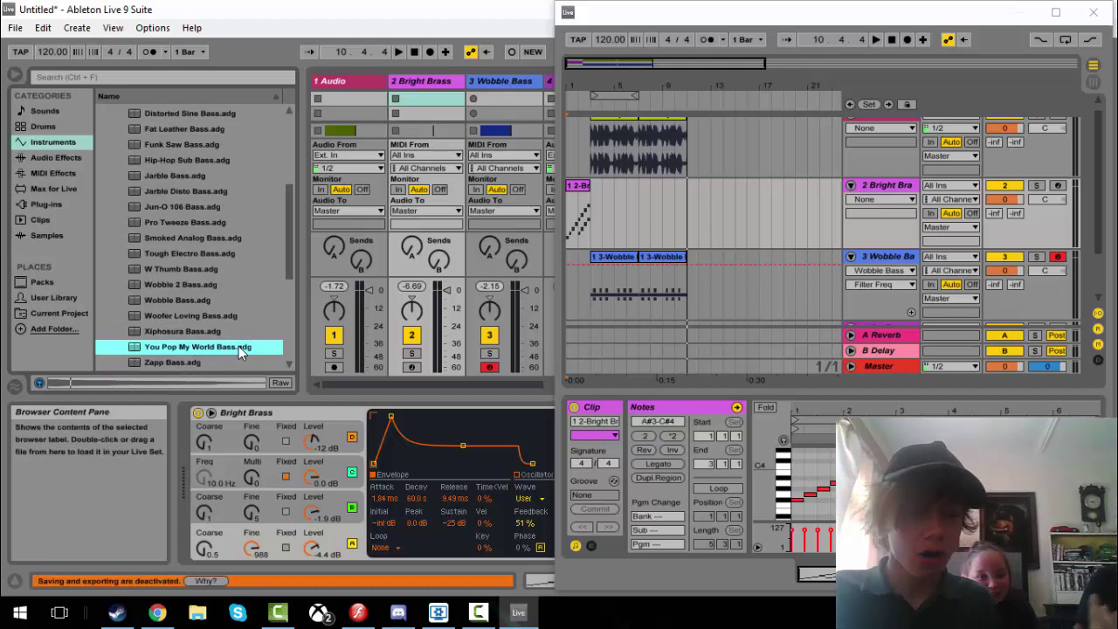
- Try You Pop My World Bass on the Bright Brass track, audition Zapp Bass, and play the arrangement from the start
double_click(238, 346)
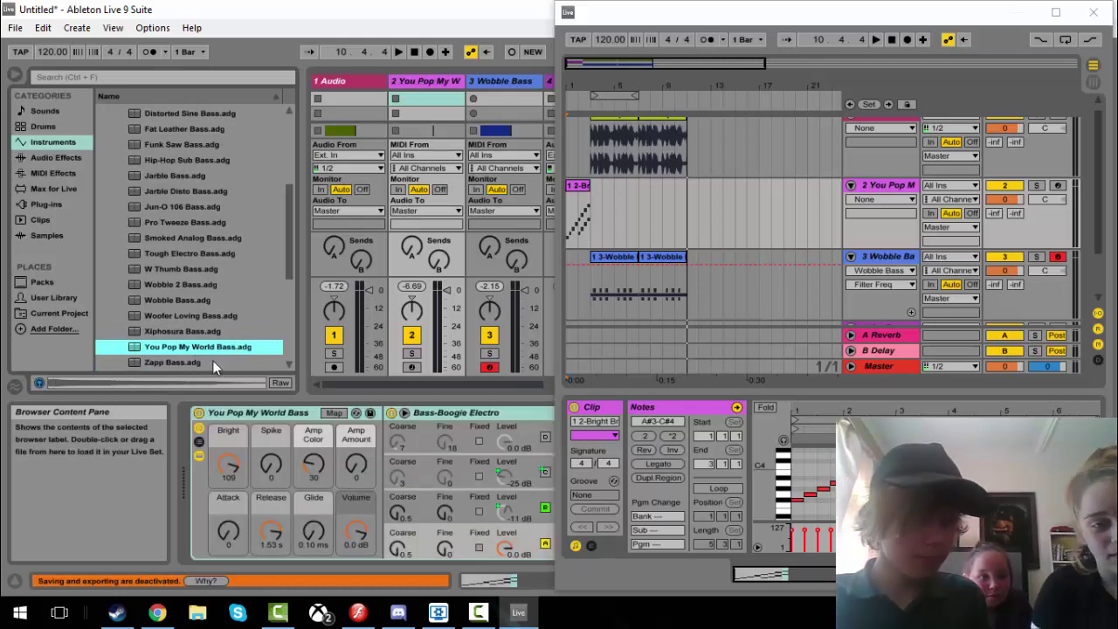
left_click(212, 361)
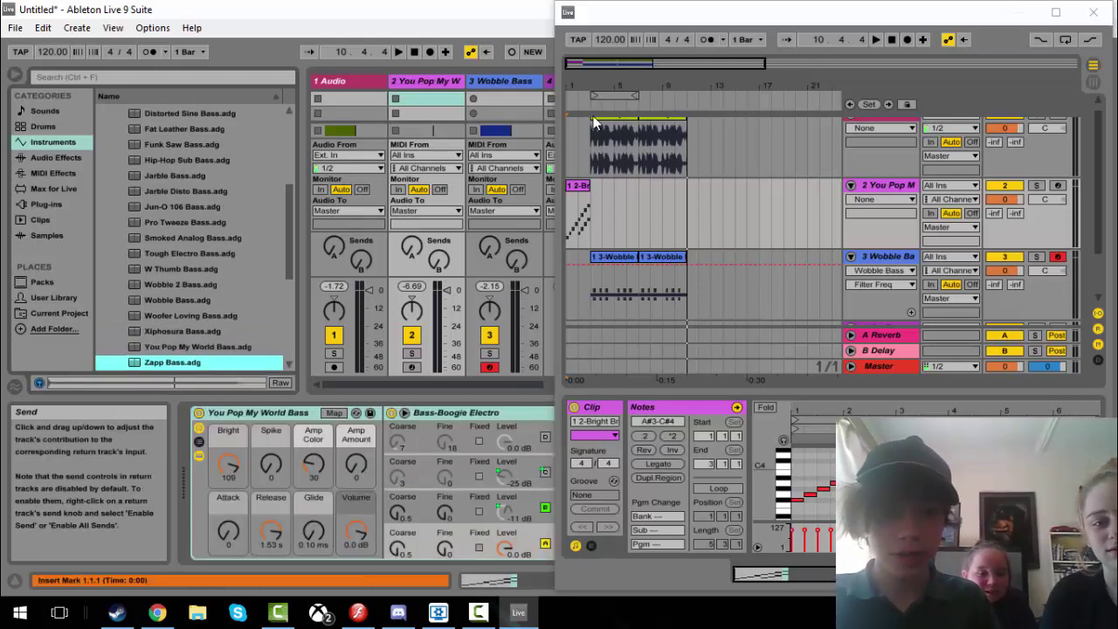
left_click(567, 212)
key("space")
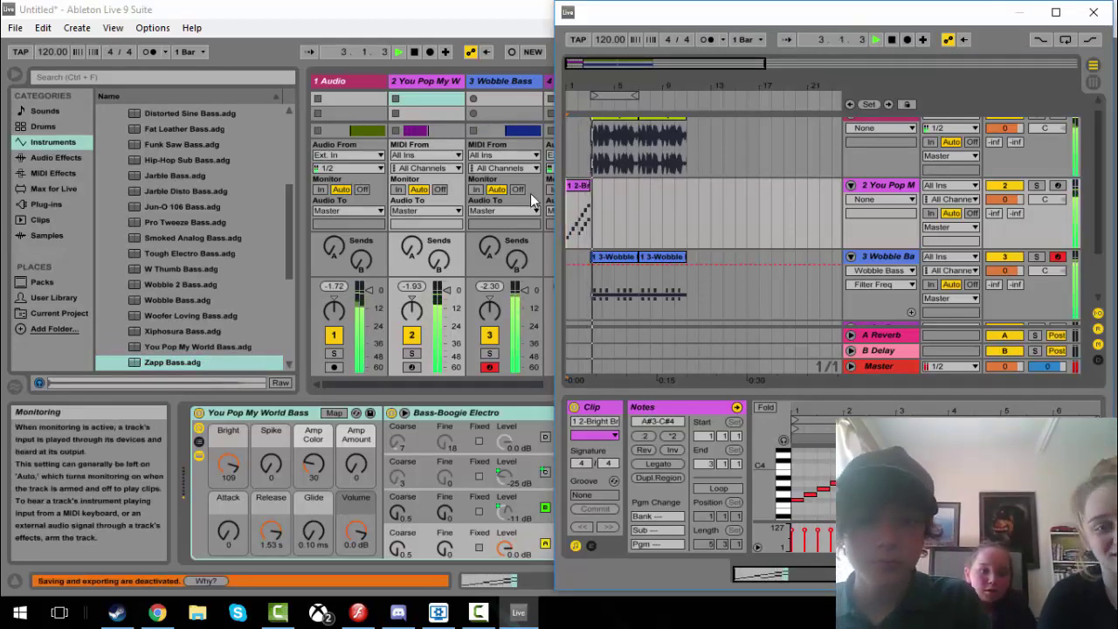
key("space")
- Undo the instrument swap on track 2 and replay the arrangement with Bright Brass
key("ctrl+z")
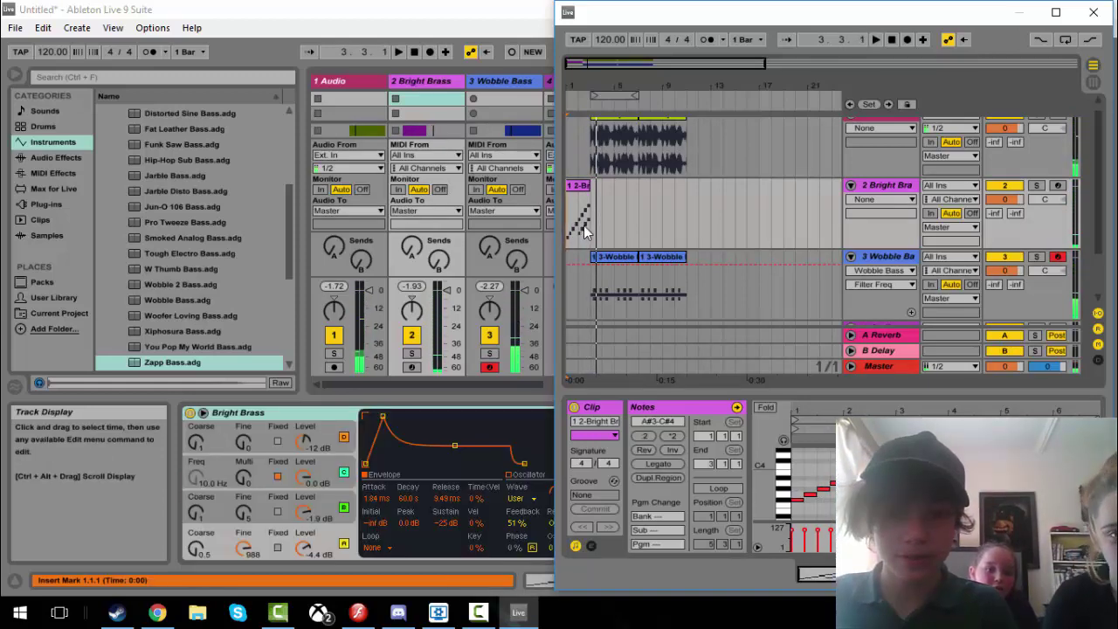
key("space")
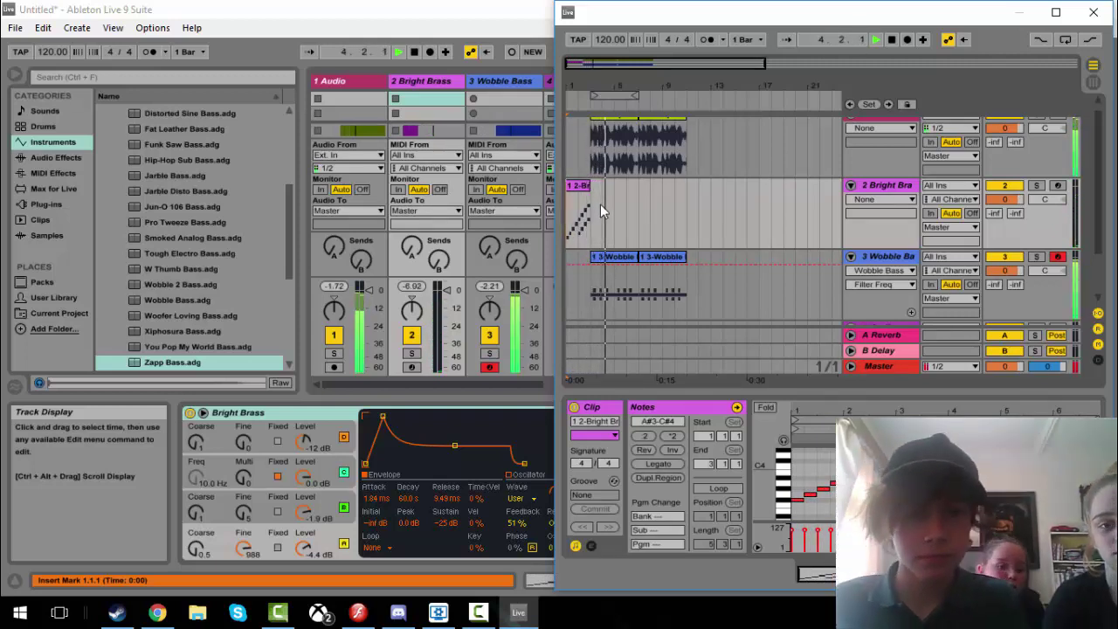
key("space")
- Audition Guitar & Plucked presets, including Hard Mute, Hammer Dulcimer, Buzzheng, Ionosphere Guitar and Shamisen
left_click(252, 344)
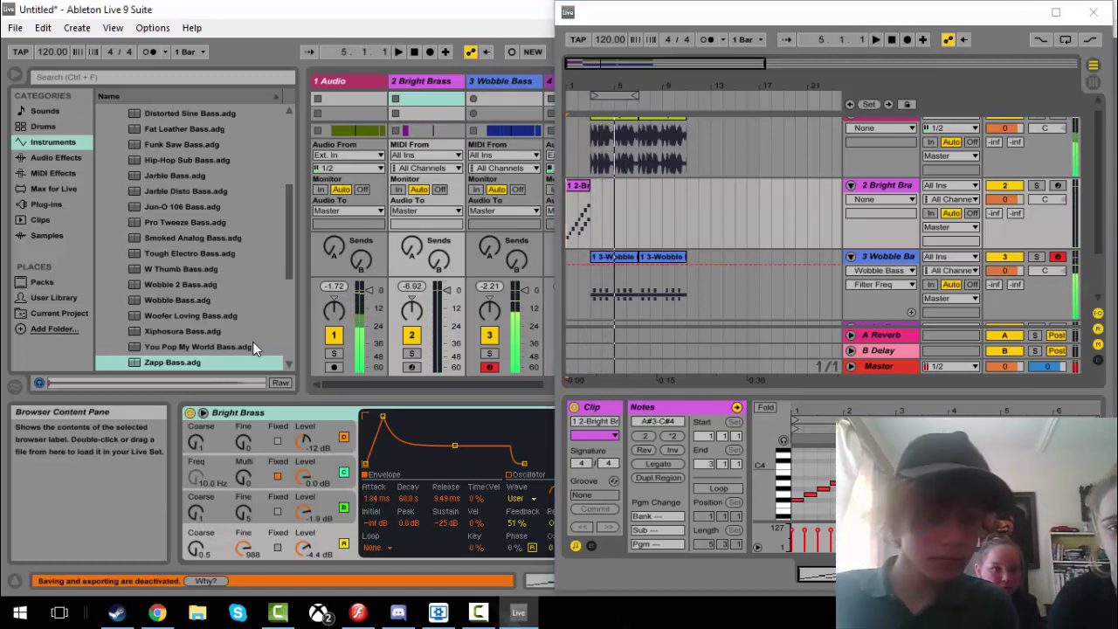
scroll(198, 346, "down", 3)
left_click(119, 347)
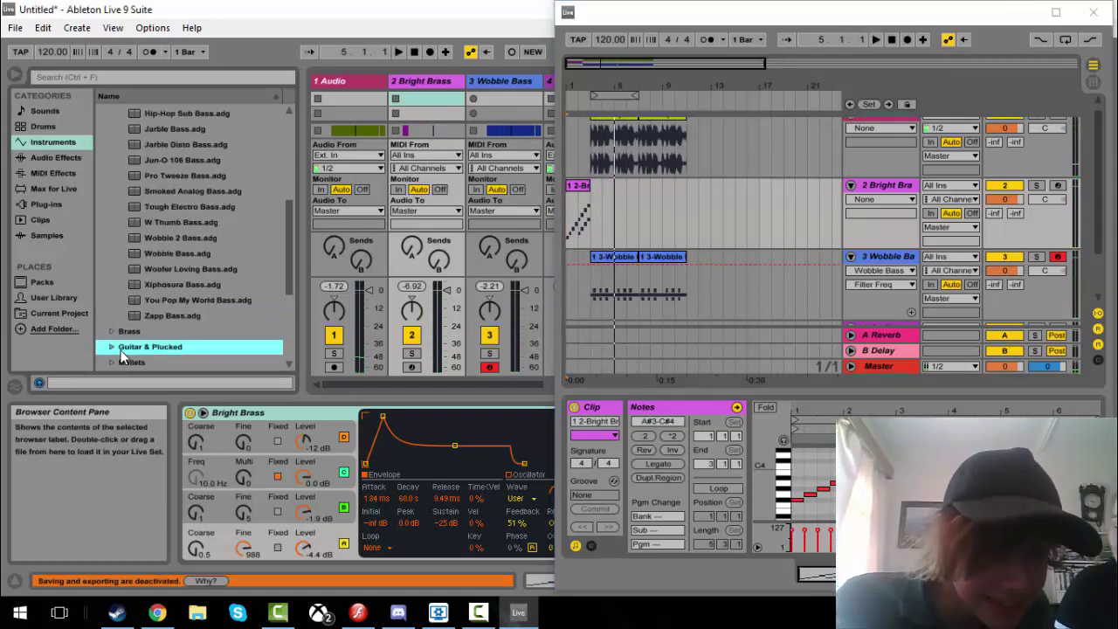
left_click(111, 347)
left_click(170, 226)
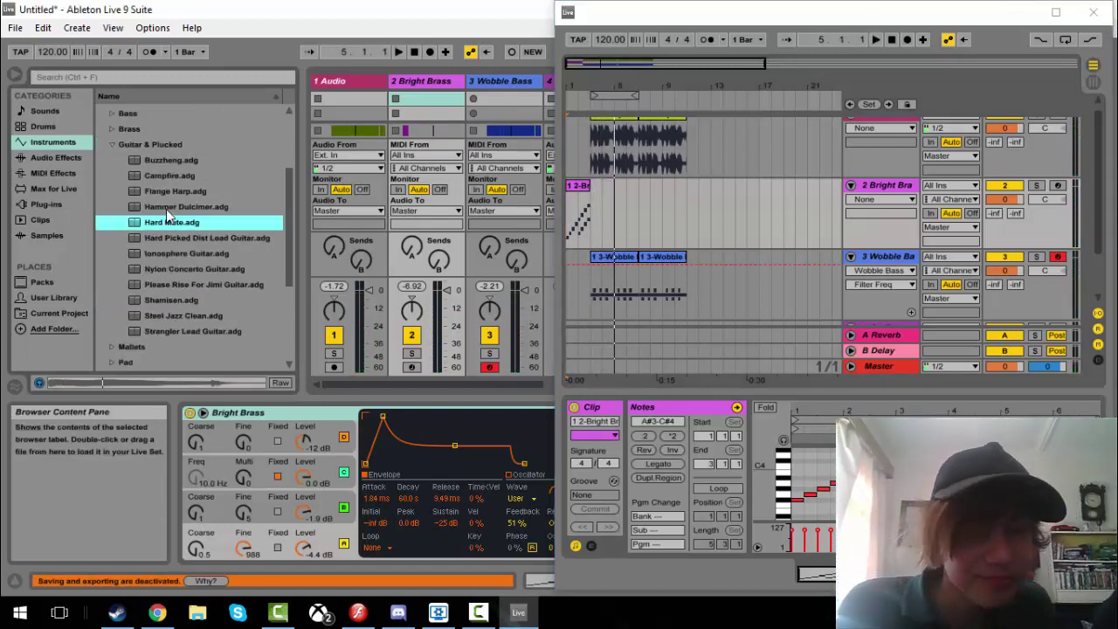
left_click(166, 209)
left_click(165, 161)
left_click(176, 255)
left_click(183, 300)
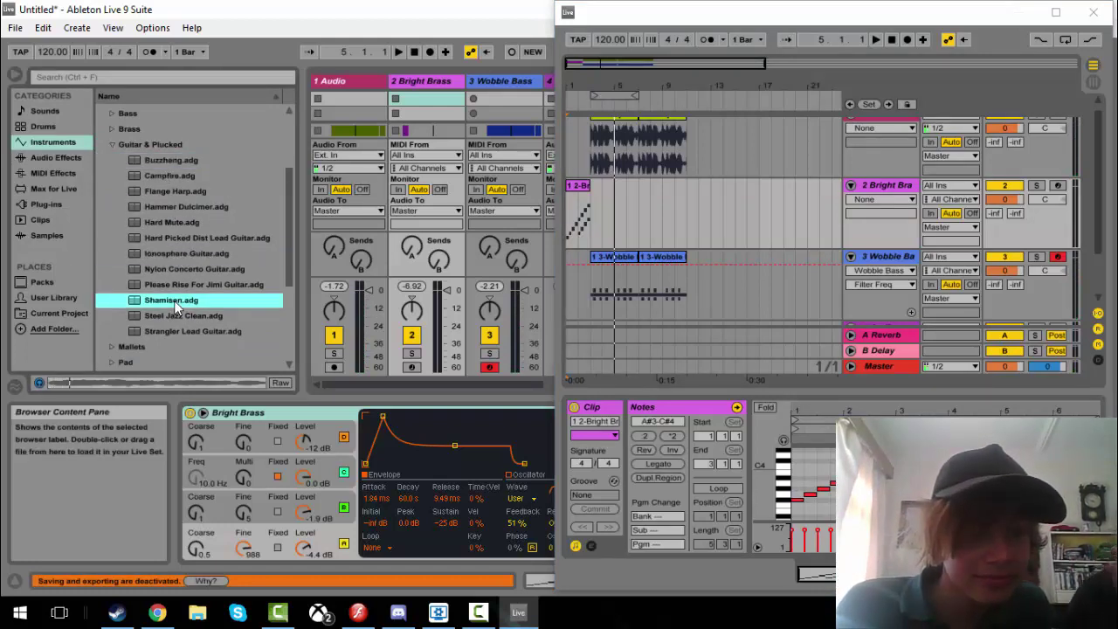
- Look through the Mallets presets and audition the first Pad presets, including Digistensum Pad, Elegic Pad and June O Pad
scroll(125, 330, "down", 1)
left_click(125, 330)
left_click(111, 331)
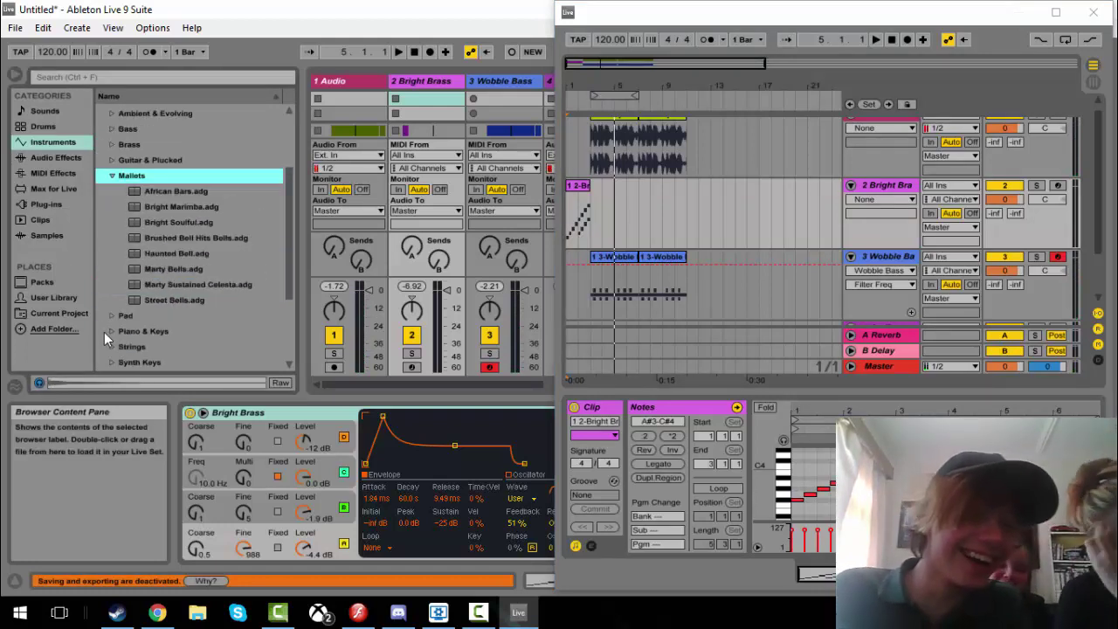
left_click(127, 315)
left_click(111, 316)
left_click(169, 254)
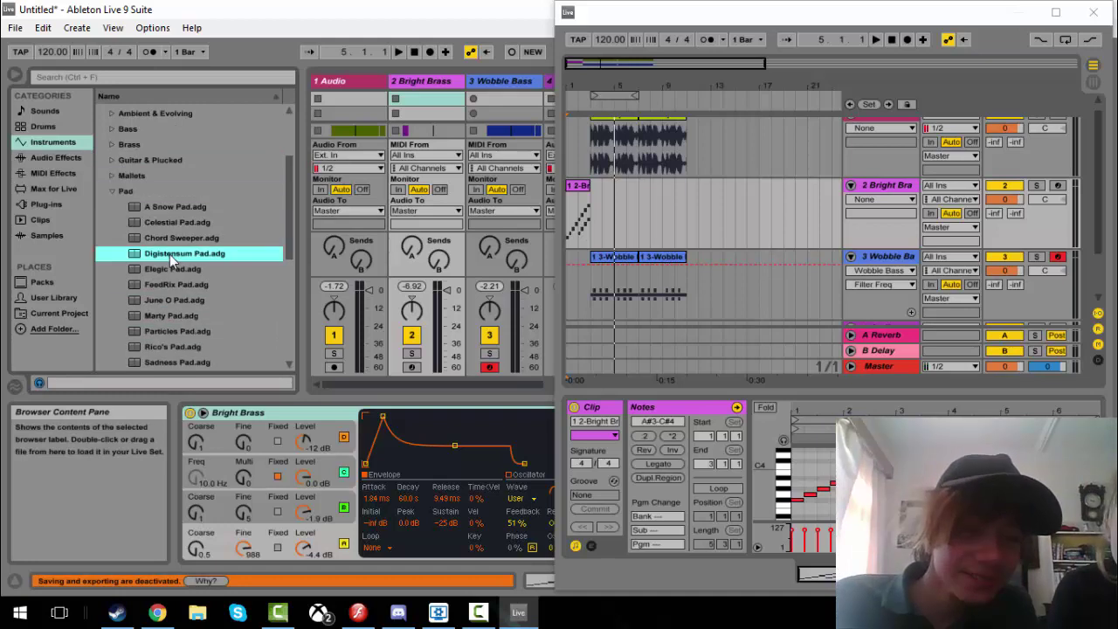
scroll(170, 255, "down", 1)
left_click(170, 254)
left_click(175, 283)
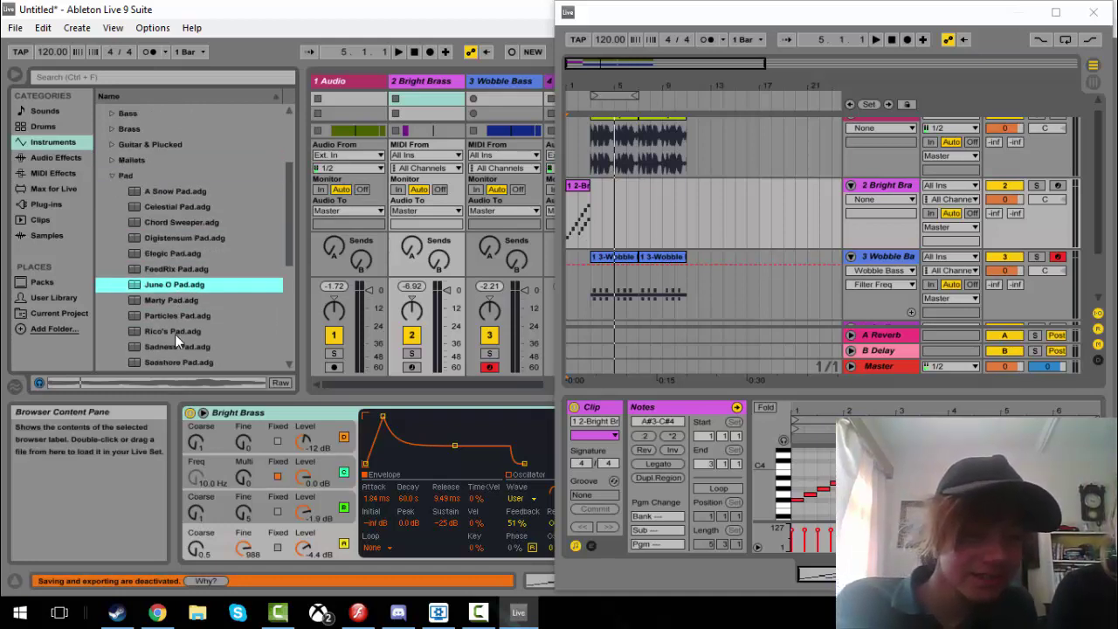
- Audition the remaining Pad presets from Rico's Pad through Soft Strings and Sweeper Saege Pad, plus Chord Sweeper
left_click(175, 333)
key("Down")
key("Down")
key("Down")
key("Down")
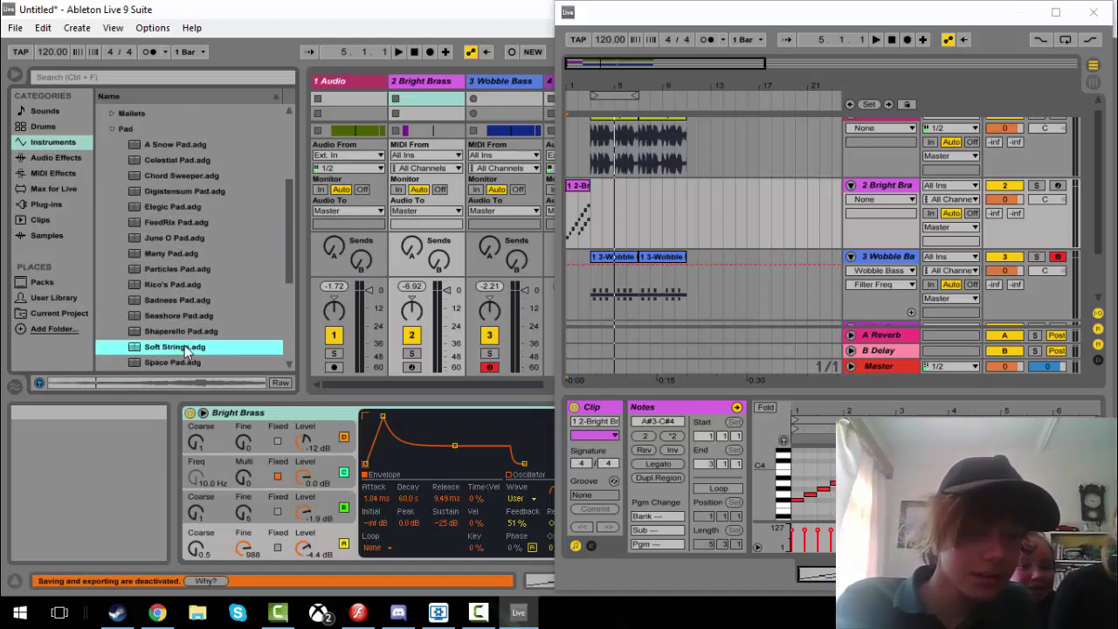
left_click(204, 351)
left_click(205, 365)
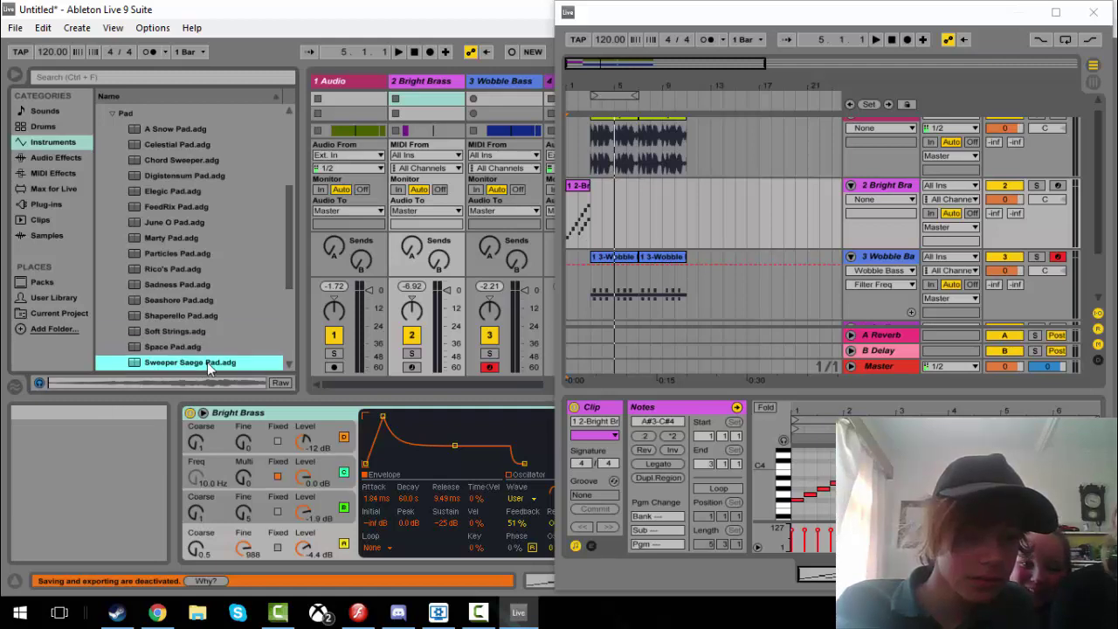
left_click(197, 349)
left_click(213, 129)
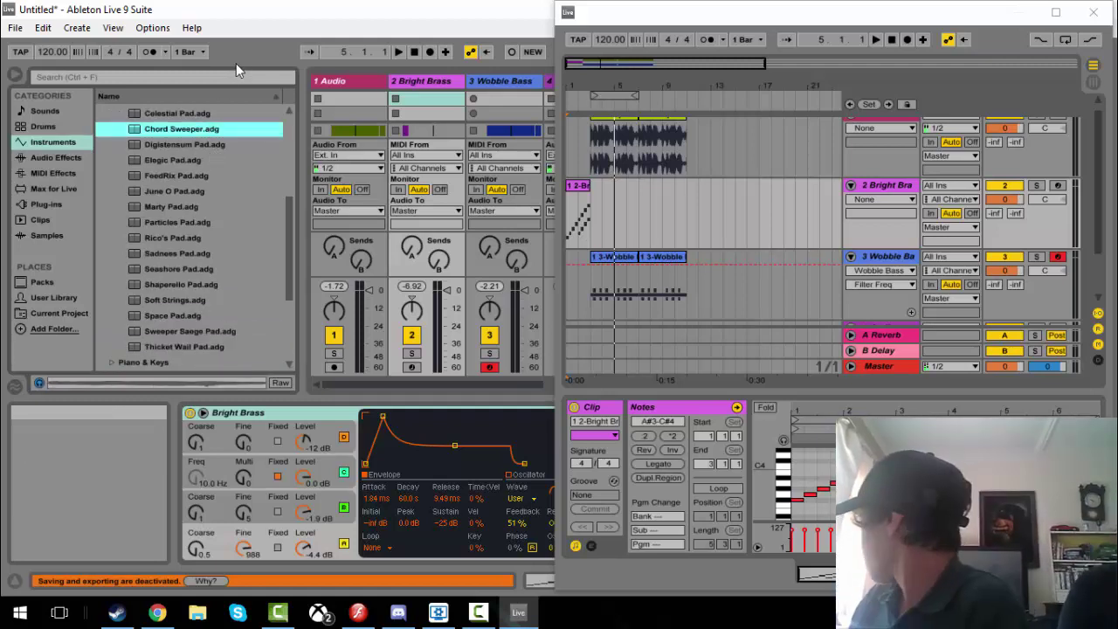
- Look through Piano & Keys and audition Synth Lead presets, including Brassicana Lead, 5th Stab Lead, Eee Formanto Lead and Buzzer Lead
left_click(109, 362)
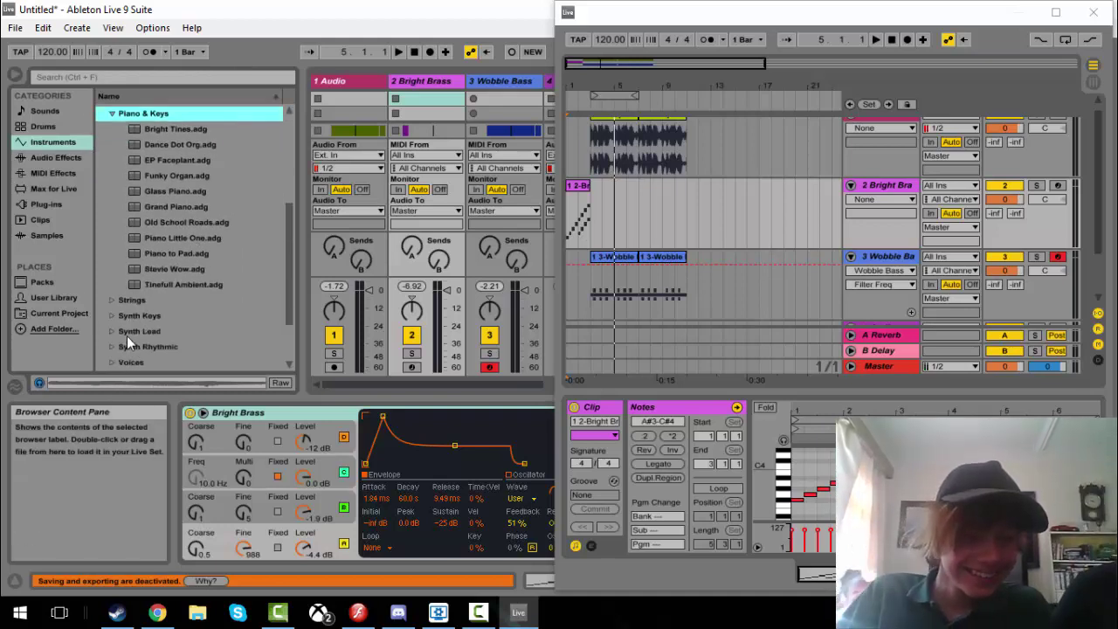
left_click(120, 332)
left_click(163, 296)
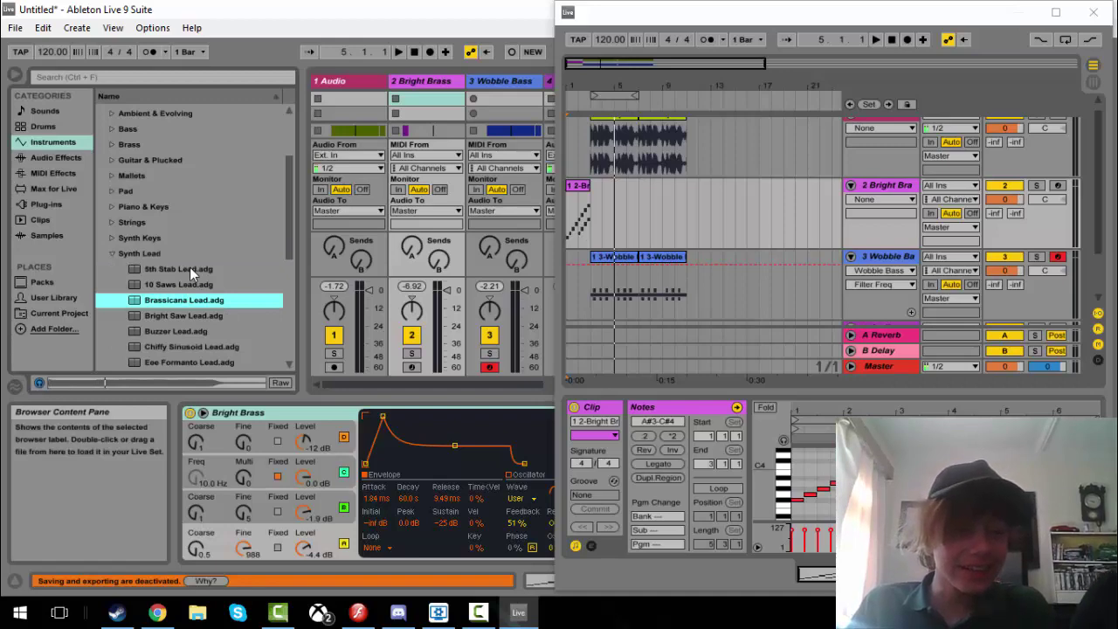
left_click(190, 267)
left_click(205, 336)
scroll(205, 340, "down", 1)
left_click(204, 342)
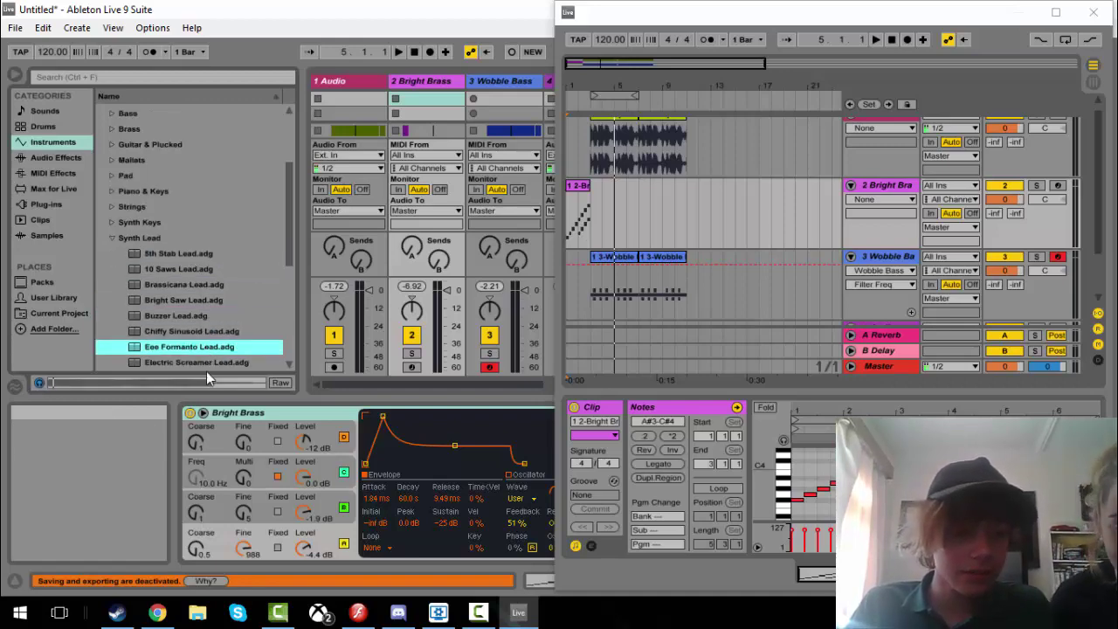
left_click(210, 337)
left_click(211, 320)
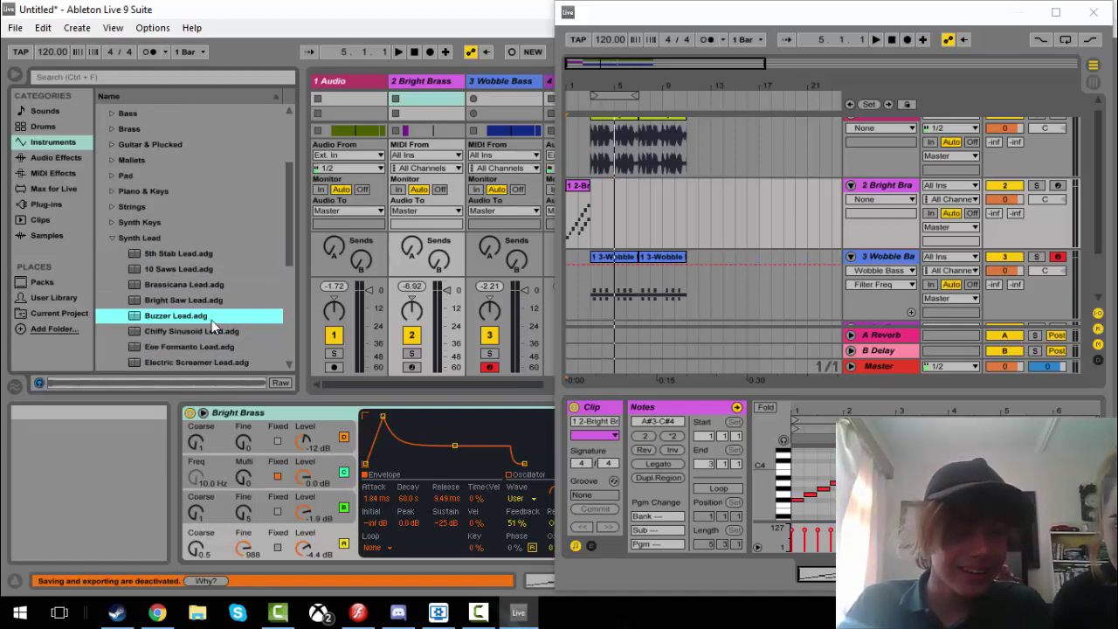
- Switch to Chrome and replay a few seconds of the YouTube video My Name Is Skrillex (HQ) as a sound reference
key("alt+Tab")
key("alt+Tab")
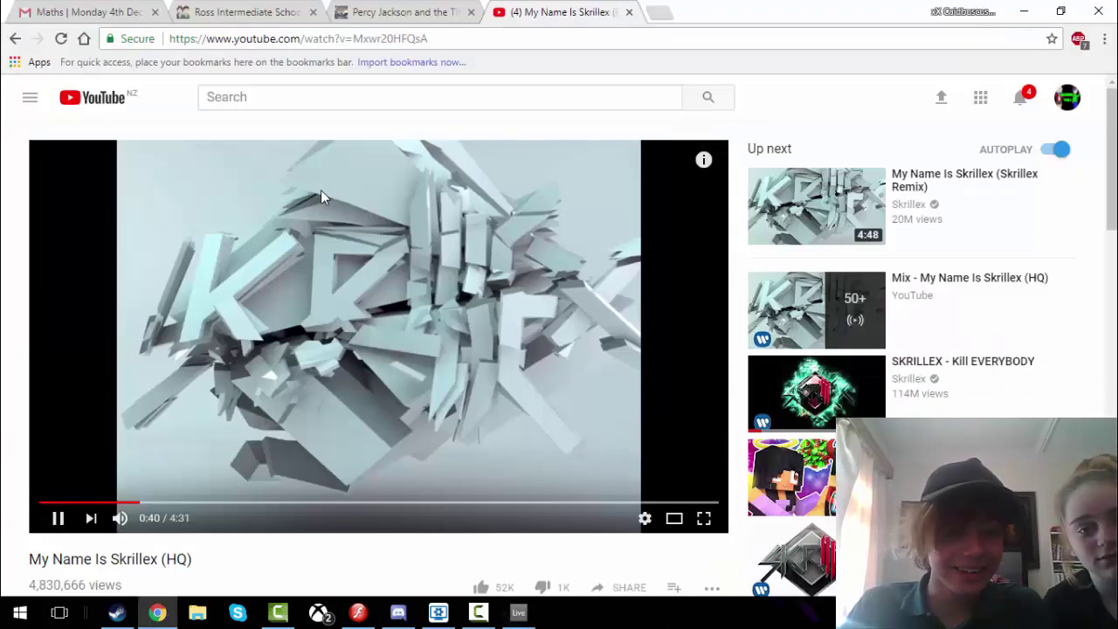
key("Left")
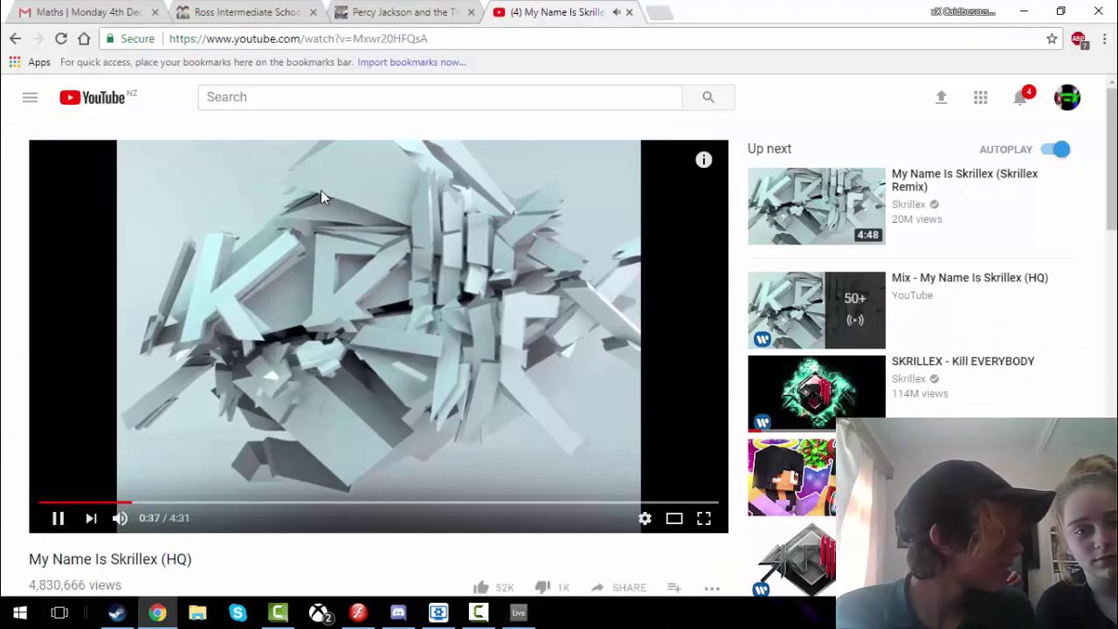
key("space")
- Return to Ableton Live and audition Bright Saw Lead and Buzzer Lead against the reference sound
key("alt+Tab")
left_click(241, 304)
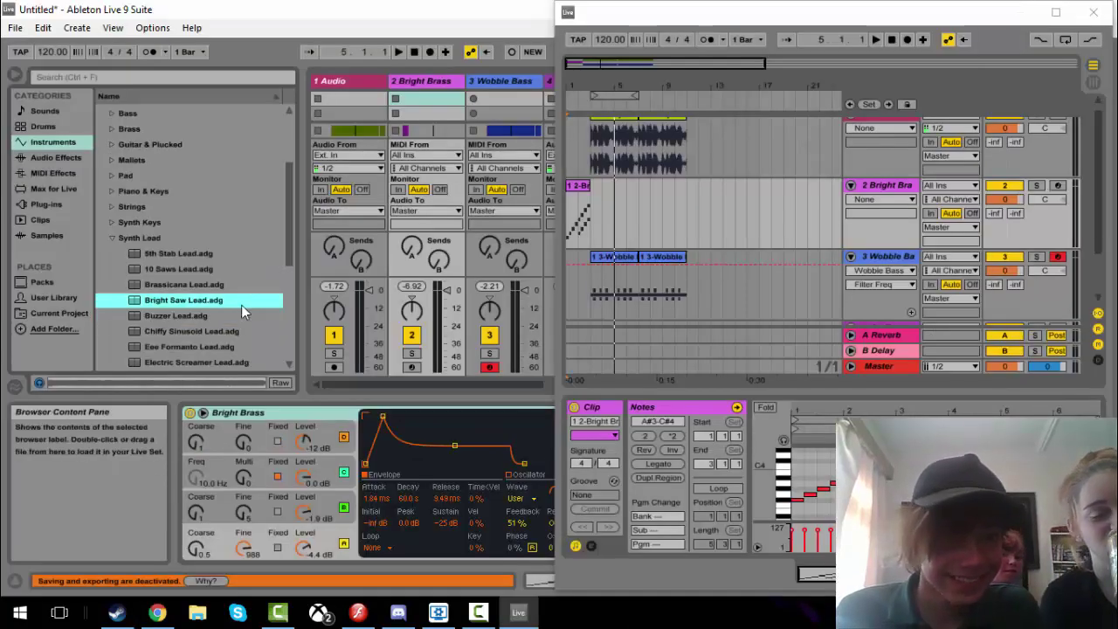
left_click(241, 318)
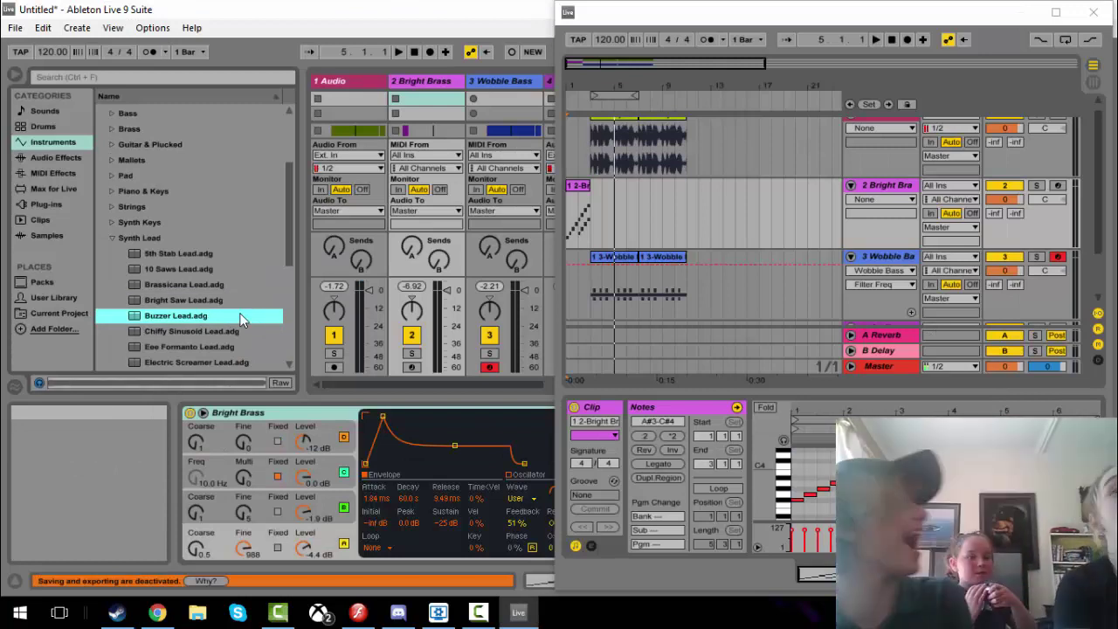
- Browse the Current Project and User Library, and audition the Acid Meltdown samples from C2 to C6
left_click(64, 312)
left_click(63, 298)
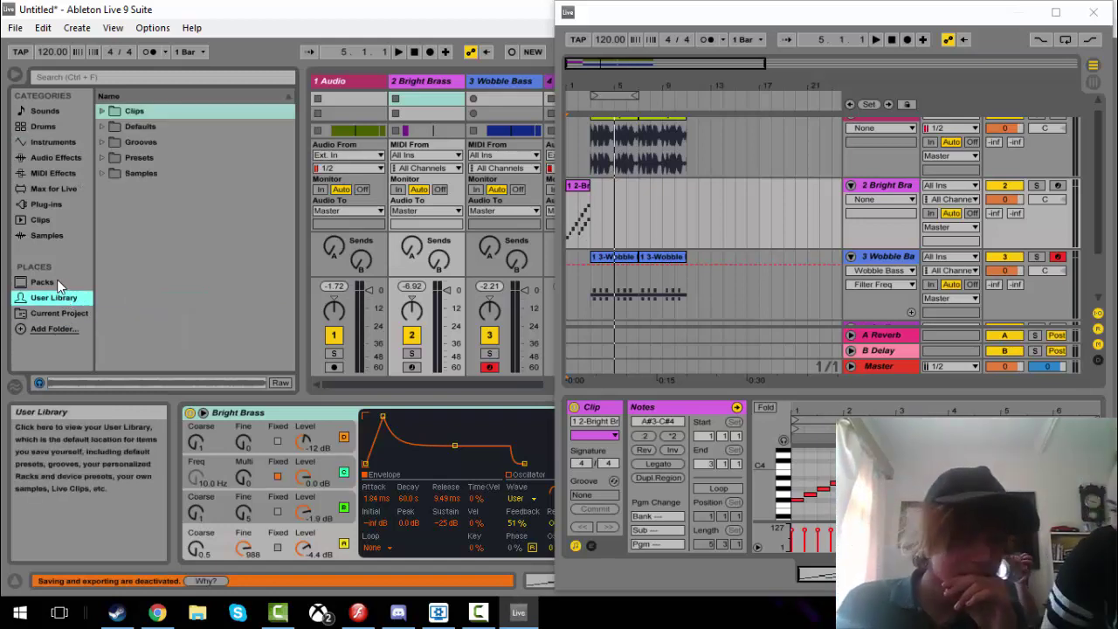
left_click(56, 232)
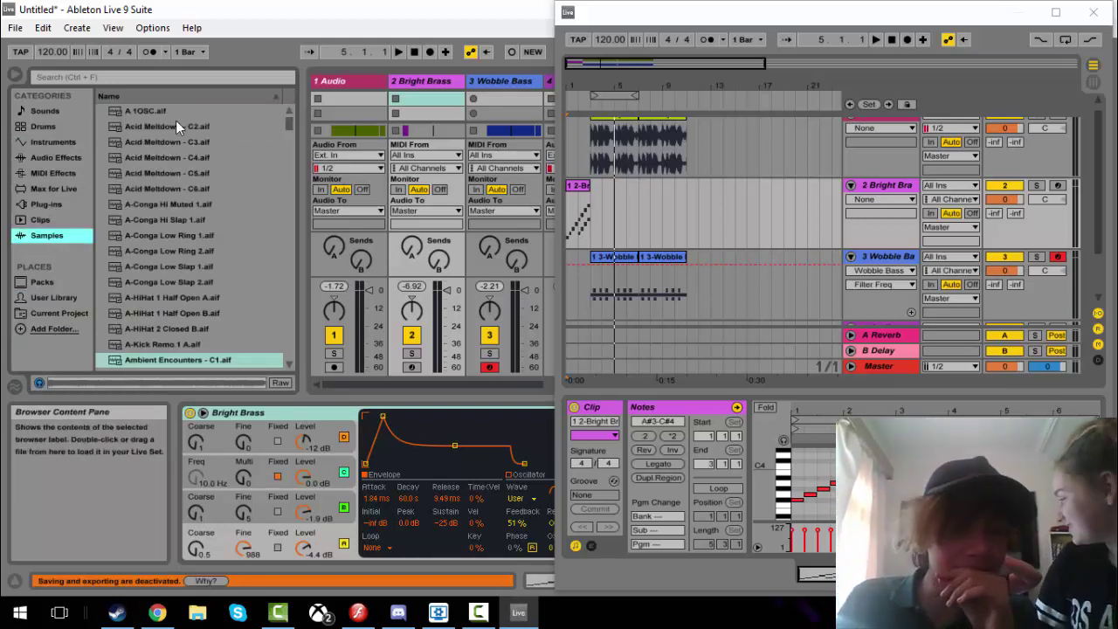
left_click(176, 126)
left_click(175, 141)
left_click(174, 157)
left_click(175, 167)
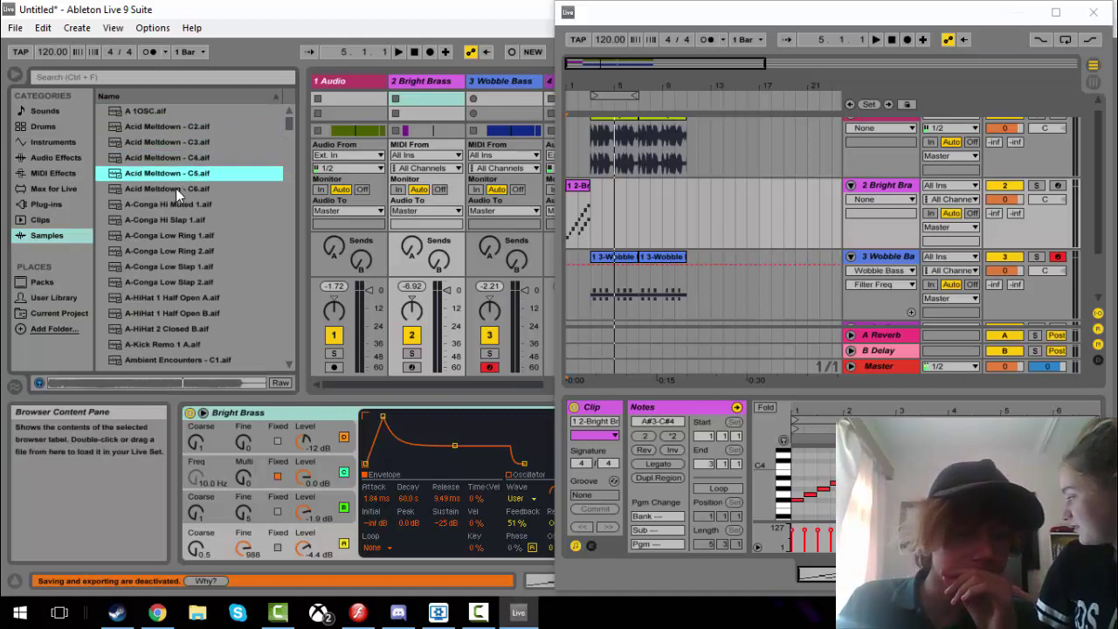
left_click(176, 188)
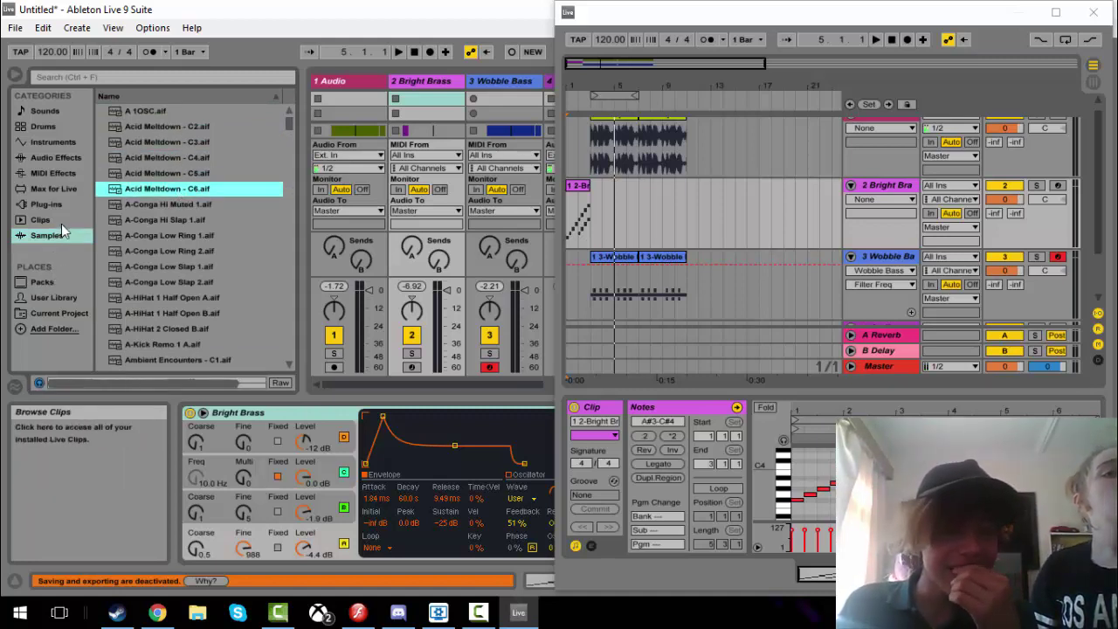
- Check the packs, clips and audio effects content, and return to Buzzer Lead among the Synth Lead instruments
left_click(54, 281)
left_click(55, 222)
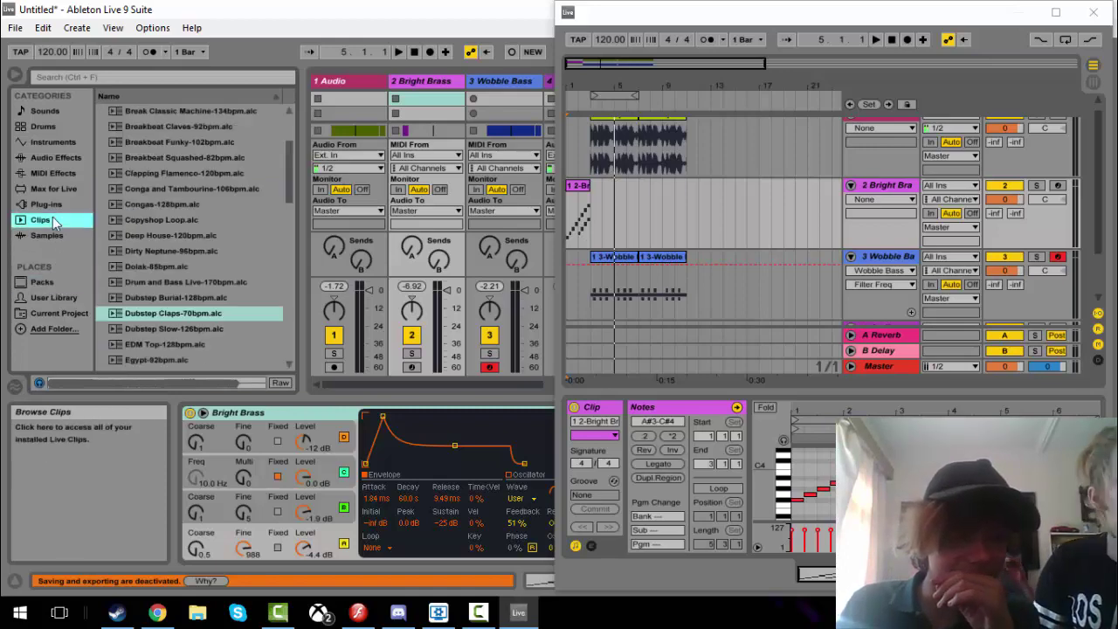
left_click(56, 157)
left_click(52, 141)
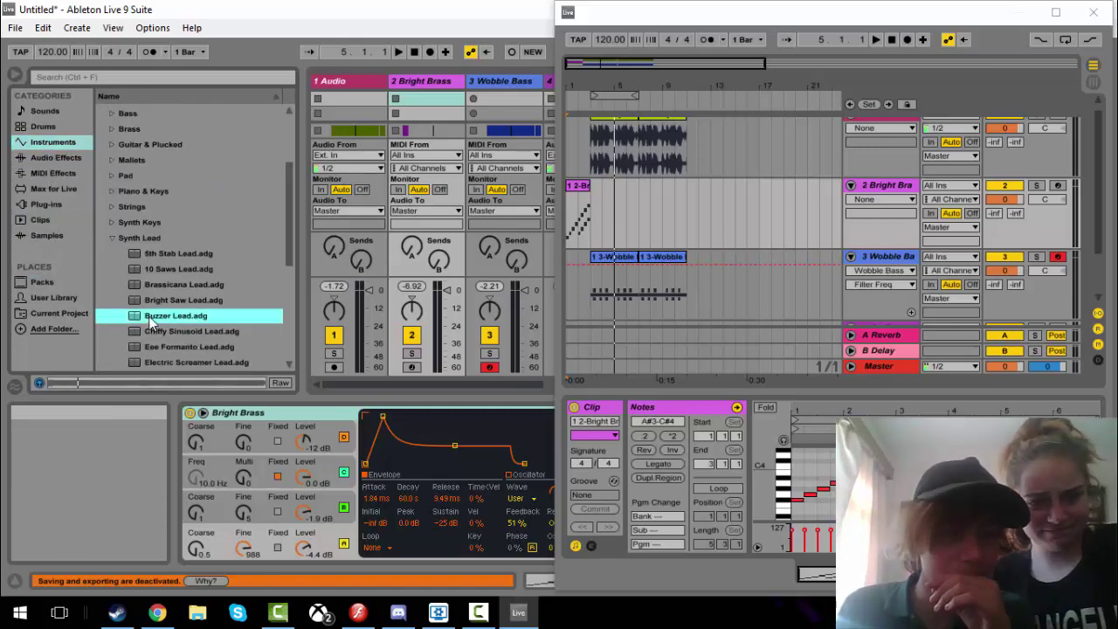
- Switch to Chrome, replay the My Name Is Skrillex (HQ) passage around 0:38, and return to Ableton Live
key("alt+Tab")
left_click(176, 328)
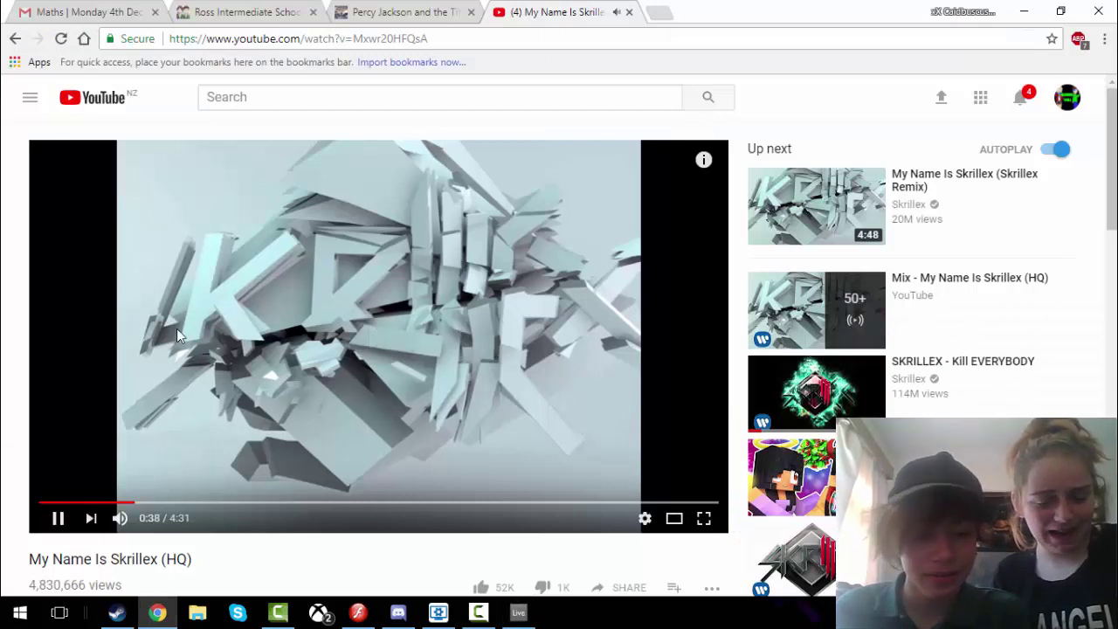
key("Left")
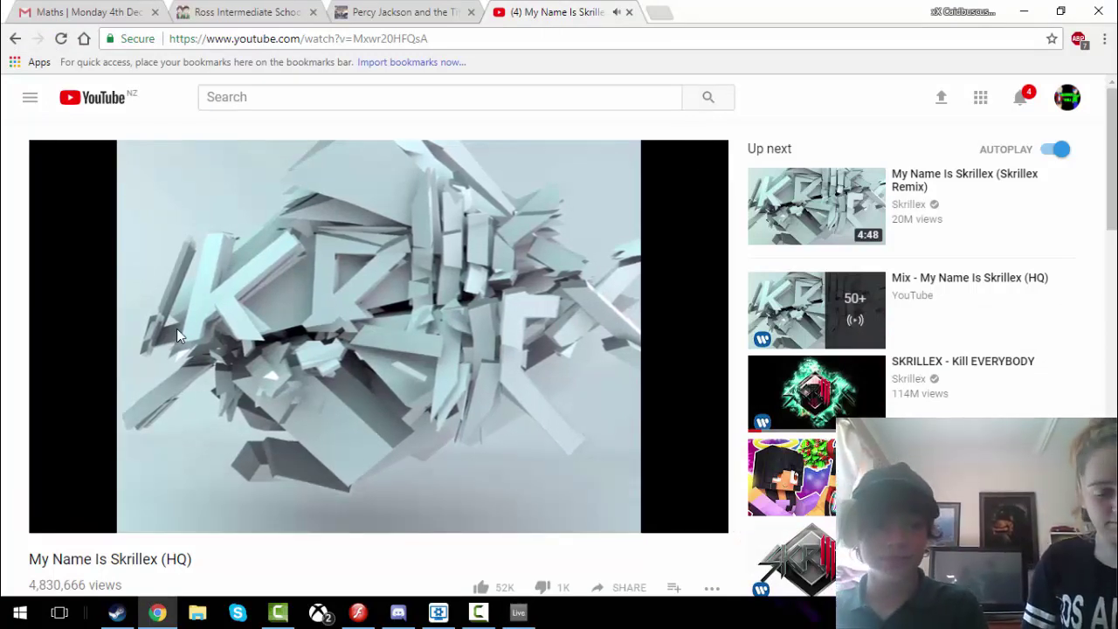
left_click(176, 328)
key("alt+Tab")
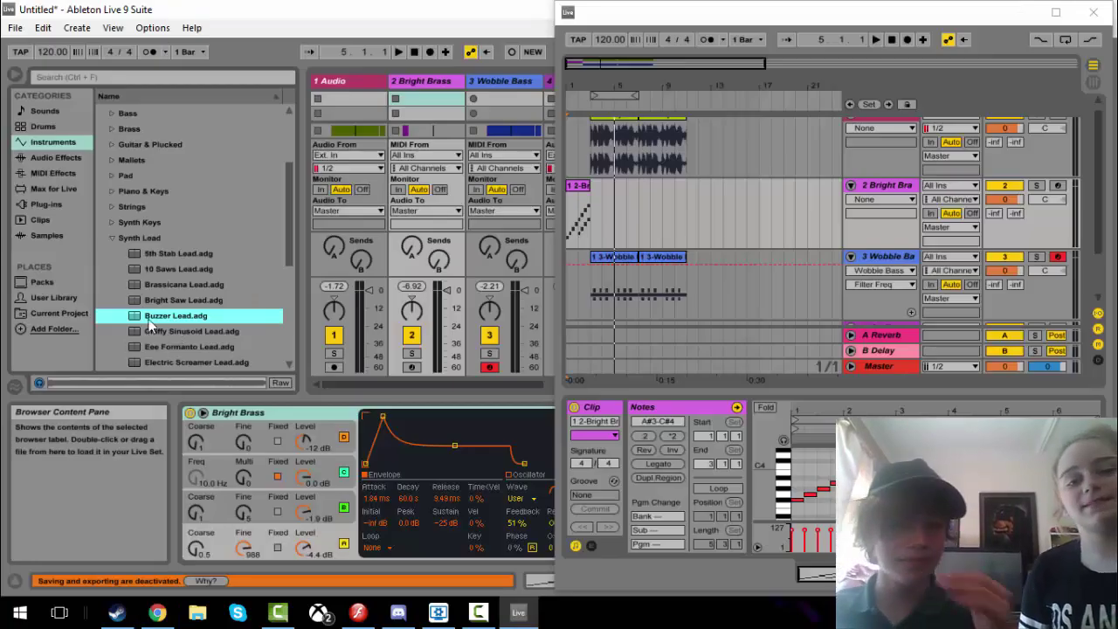
- Audition the Synth Lead presets from Eee Formanto Lead down through Epic Grain Lead to Funk Mouth Lead
left_click(183, 347)
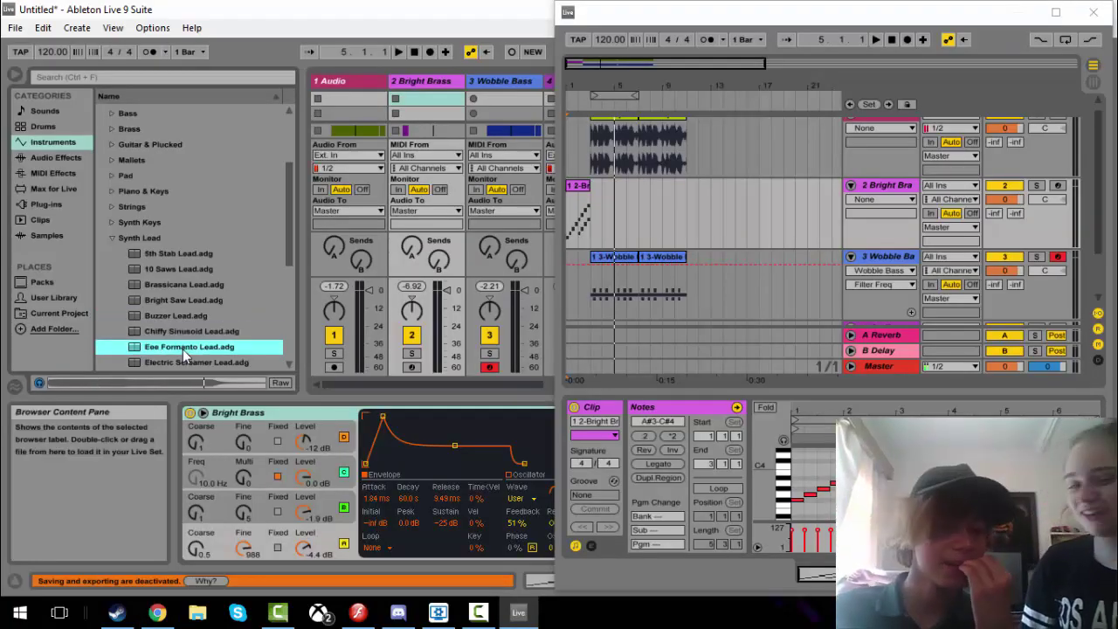
key("Down")
key("Down")
key("Down")
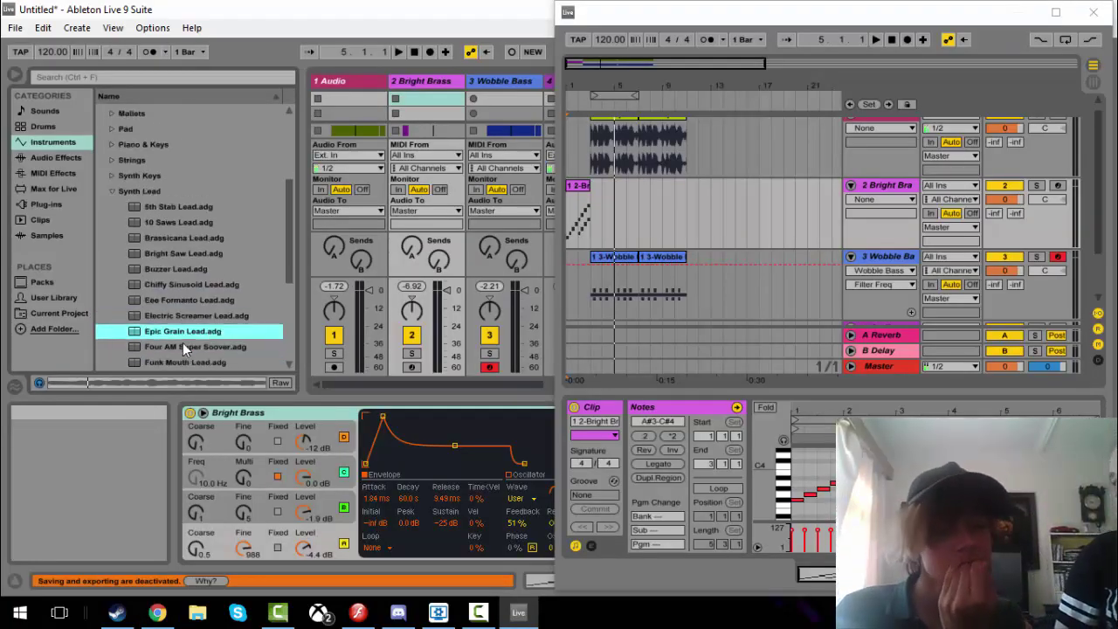
left_click(173, 363)
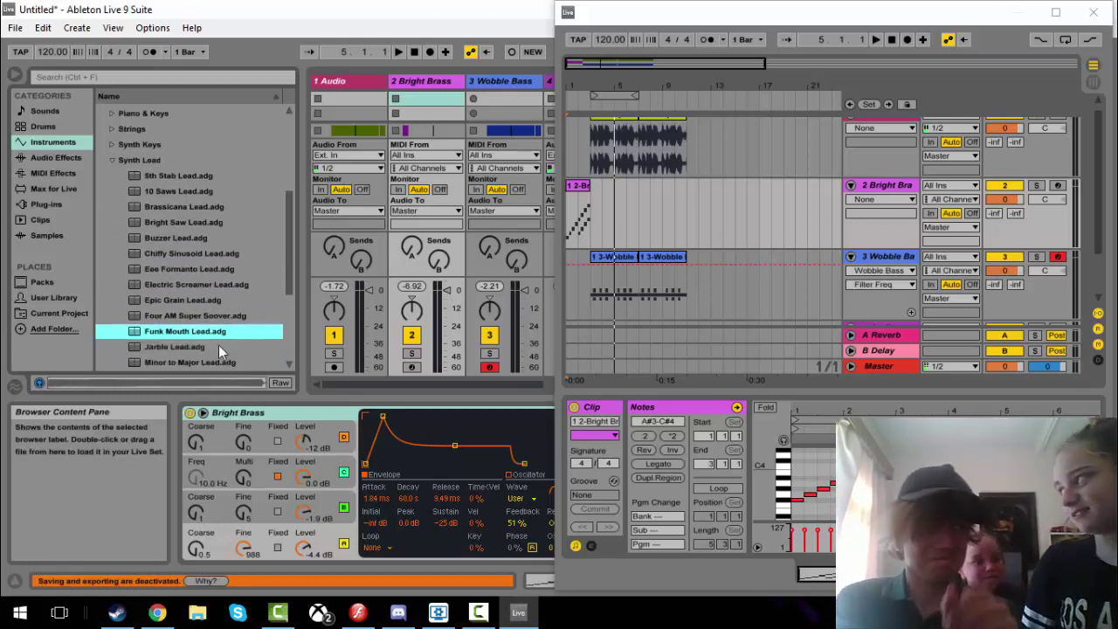
- Compare Jarble Lead and Funk Mouth Lead by previewing them alternately
left_click(218, 346)
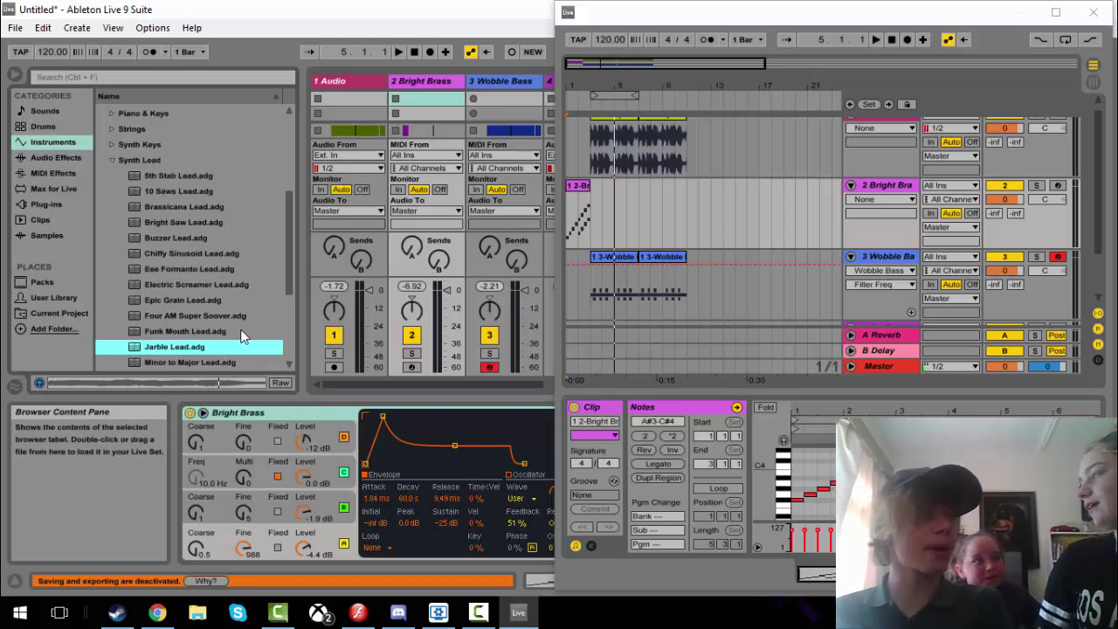
left_click(240, 331)
left_click(224, 350)
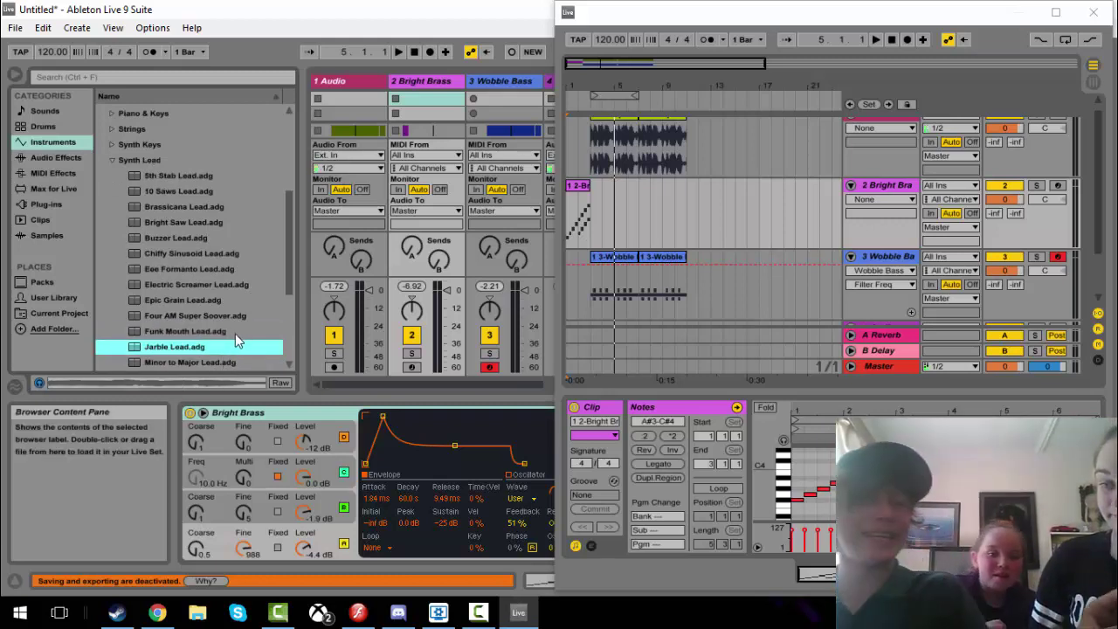
left_click(236, 329)
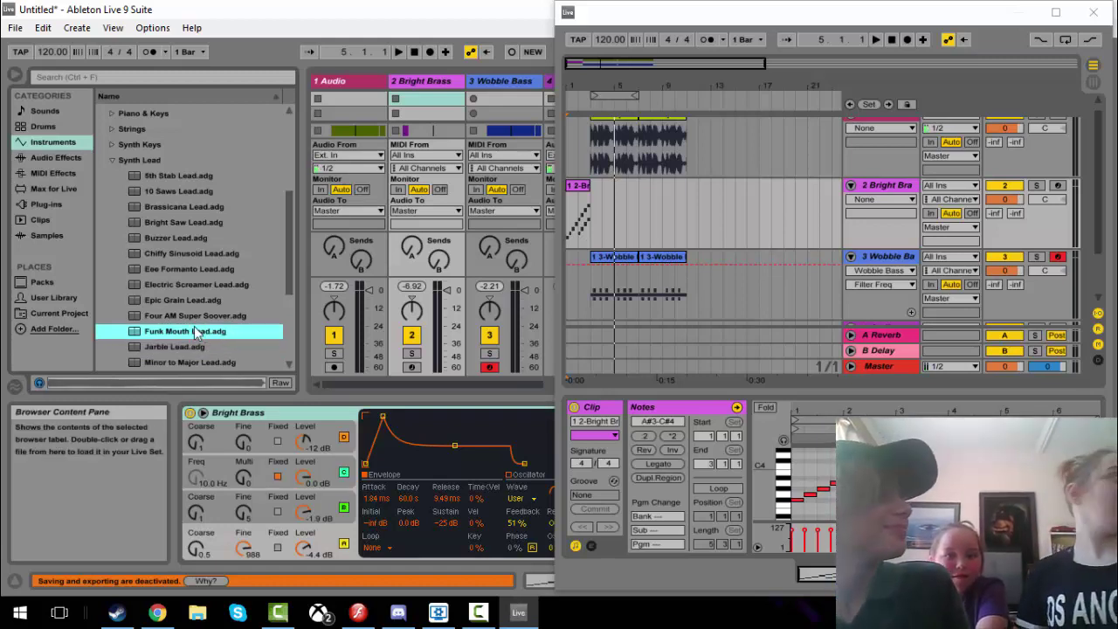
- Audition Minor to Major Lead, and play the arrangement from its beginning
left_click(224, 363)
scroll(222, 350, "down", 3)
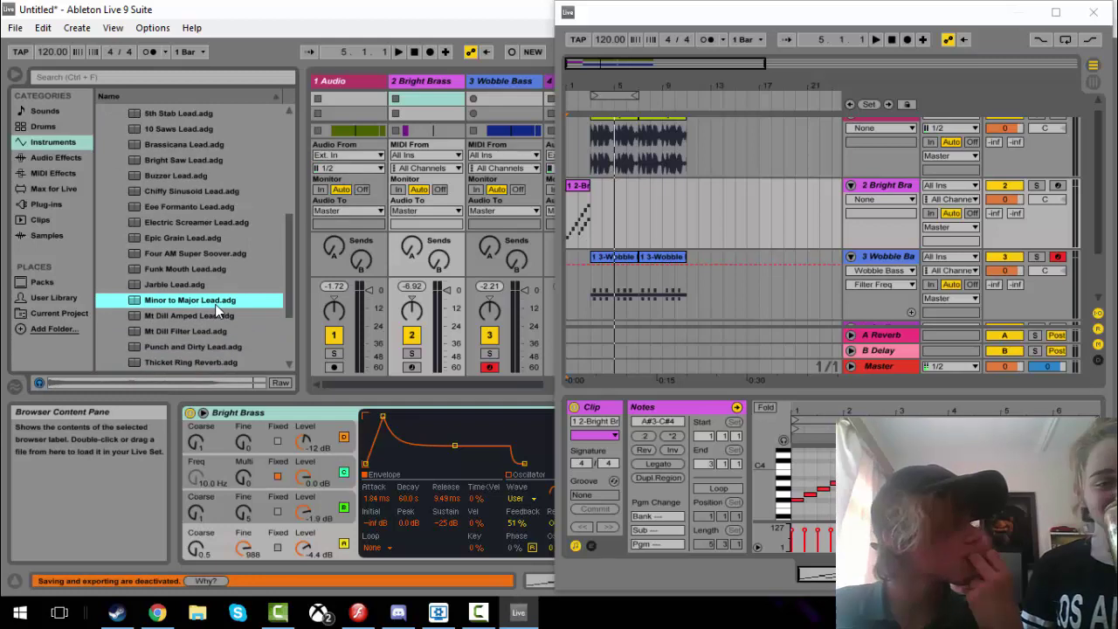
left_click(567, 196)
key("space")
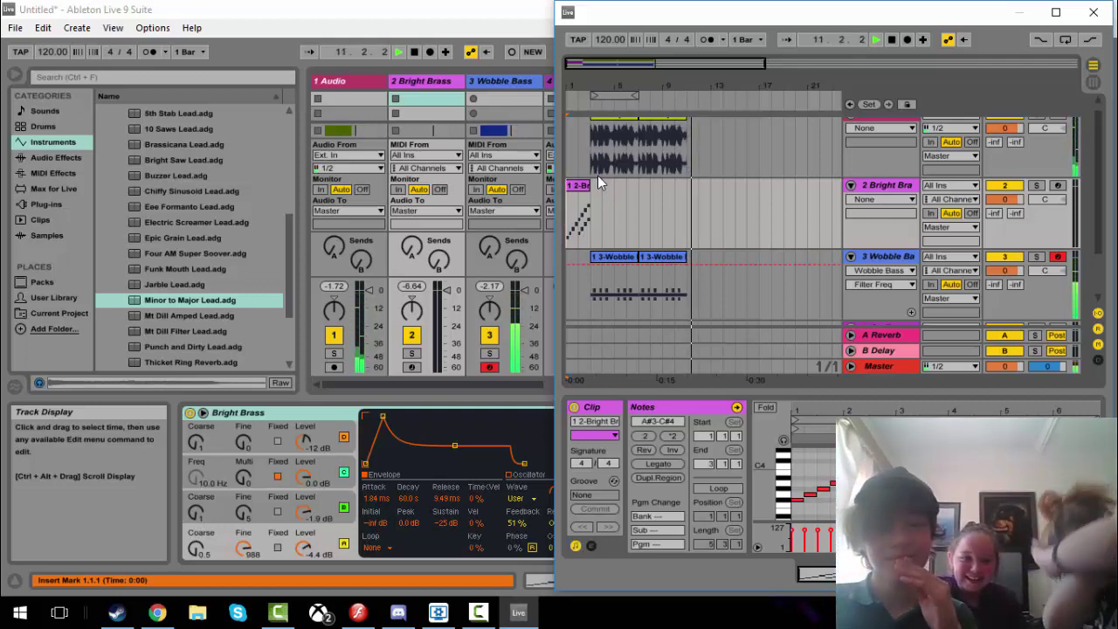
- Audition Mt Dill Amped Lead and Mt Dill Filter Lead, and list the Synth Rhythmic presets
left_click(206, 318)
left_click(196, 332)
scroll(194, 329, "down", 1)
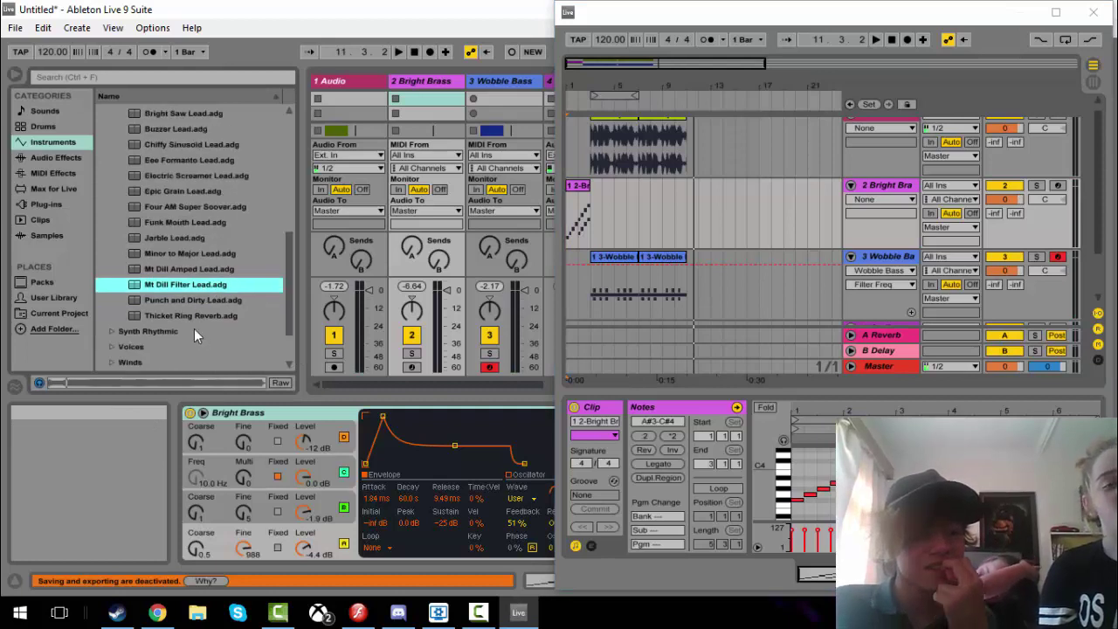
left_click(108, 332)
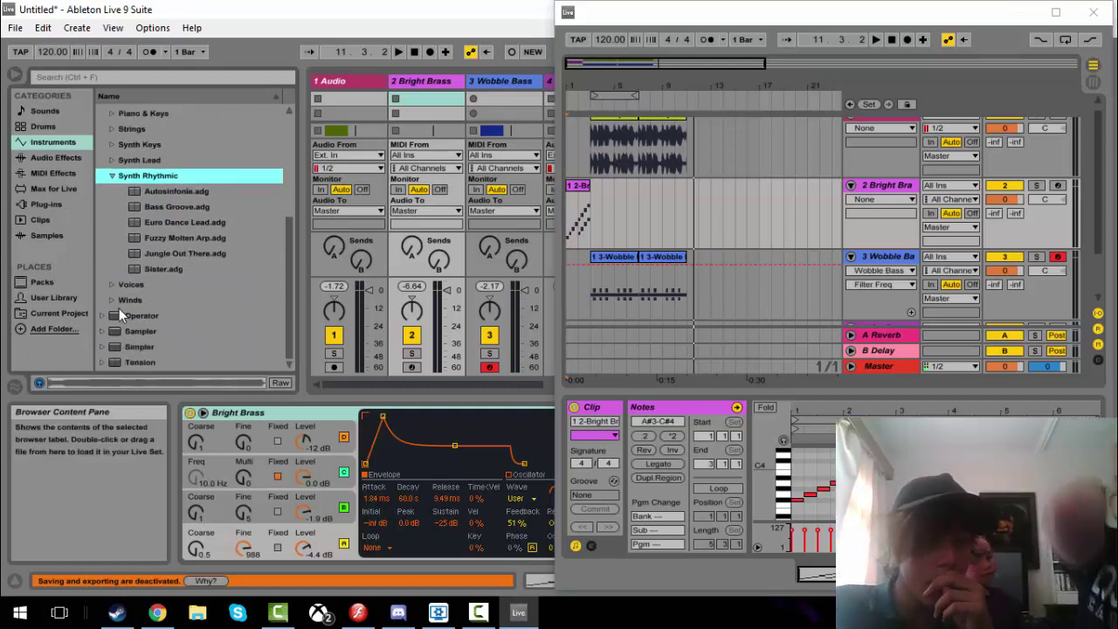
- Audition the Voices presets DigiNoise Choir, Rob Otto Spheric, Spacious Choir and Vocosyn, and collapse the Voices folder
left_click(114, 285)
left_click(140, 300)
left_click(142, 314)
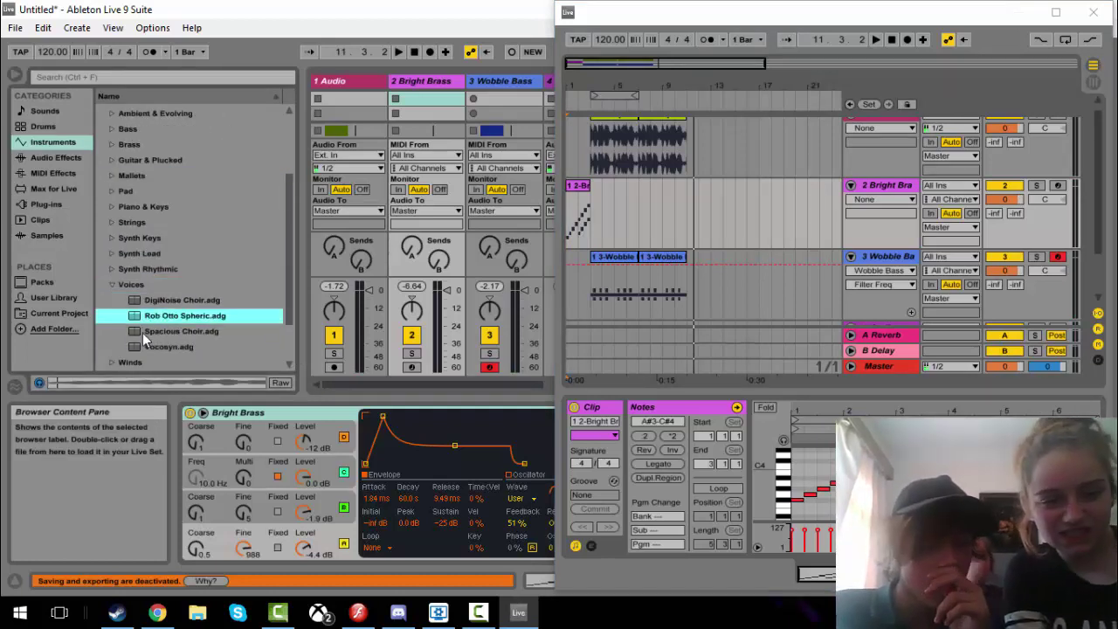
left_click(143, 333)
left_click(144, 346)
left_click(111, 285)
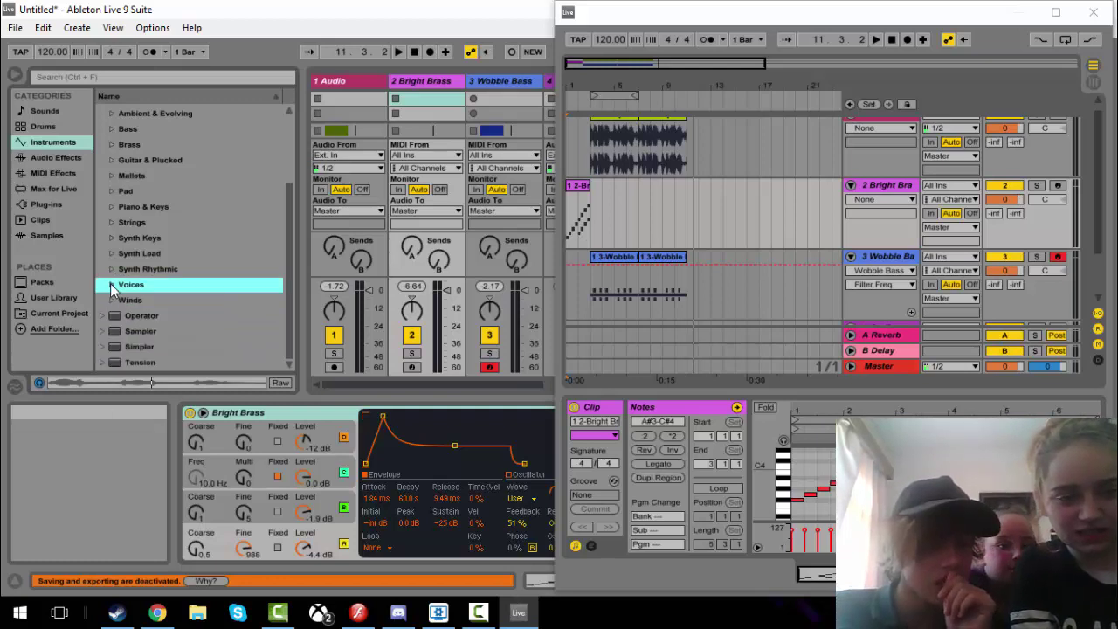
left_click(111, 285)
left_click(111, 283)
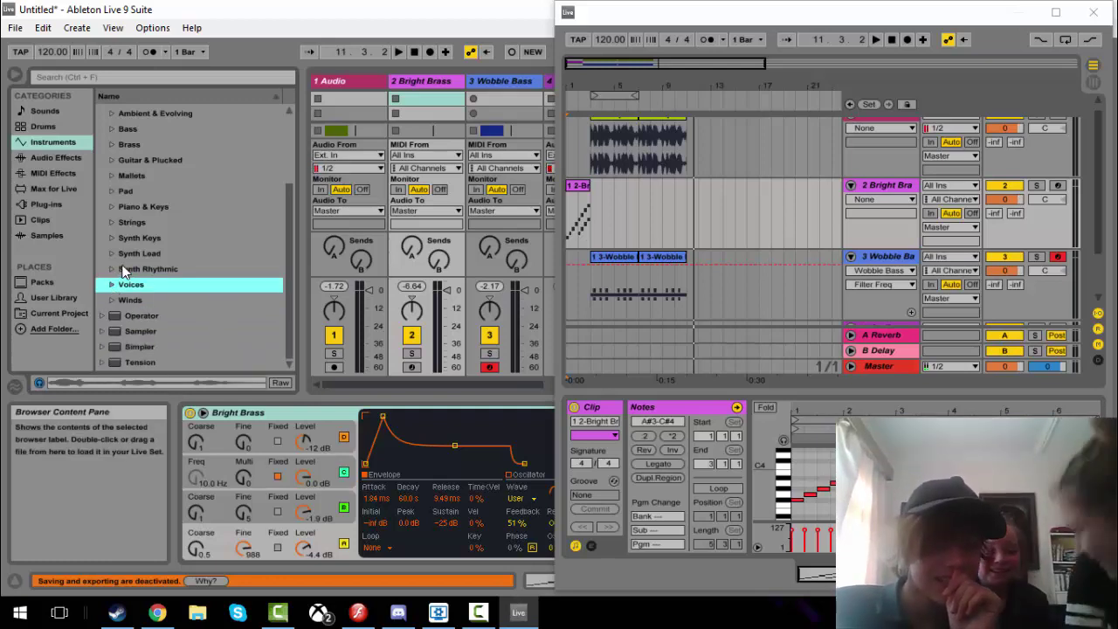
- Audition the Synth Rhythmic presets Autosinfonie, Euro Dance Lead and Bass Groove
left_click(121, 270)
left_click(133, 284)
scroll(138, 284, "down", 1)
left_click(140, 284)
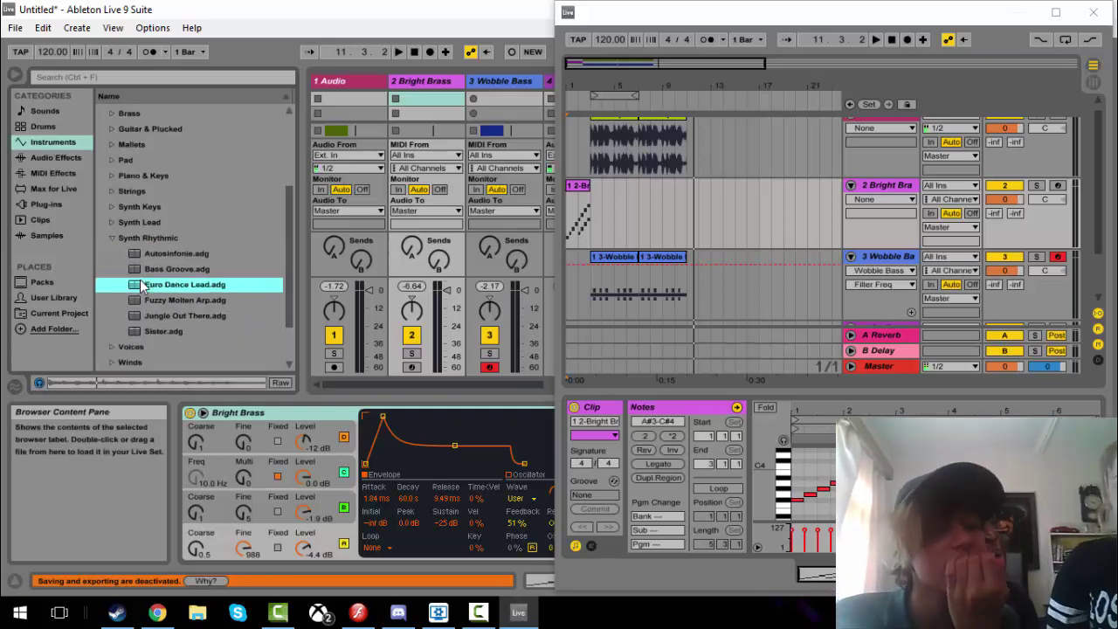
left_click(159, 267)
left_click(158, 256)
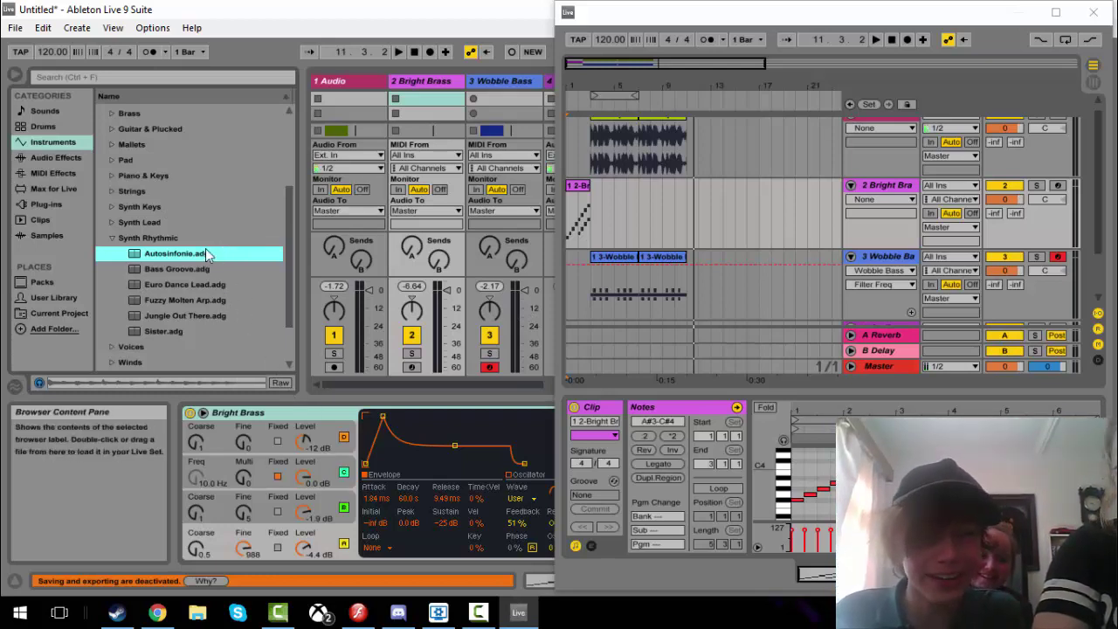
- Launch Audacity and dismiss its welcome dialog
key("super")
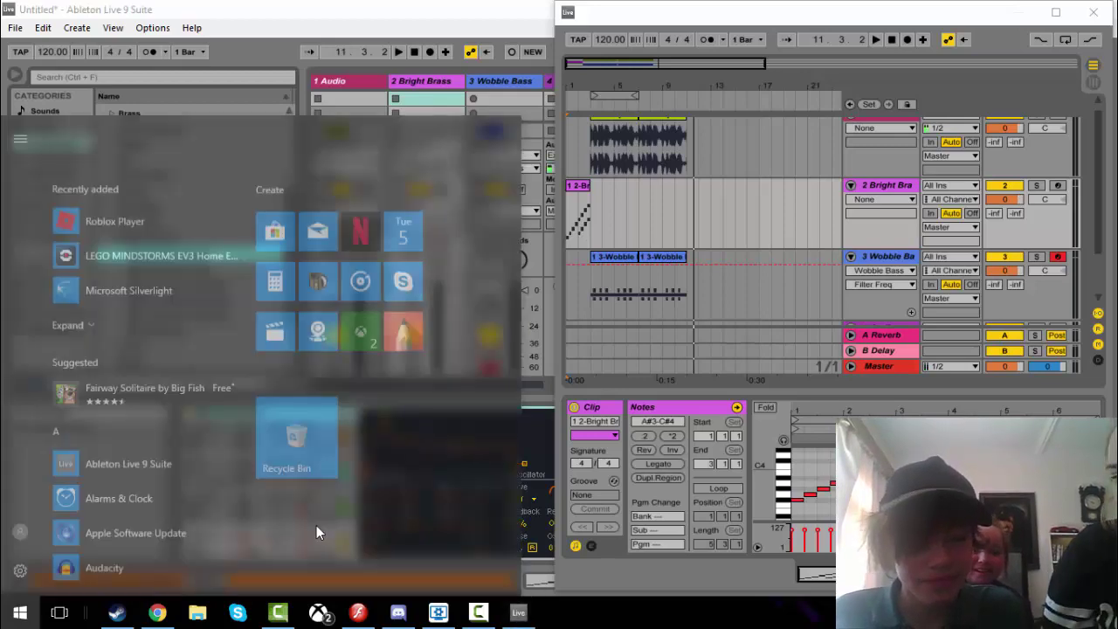
key("super")
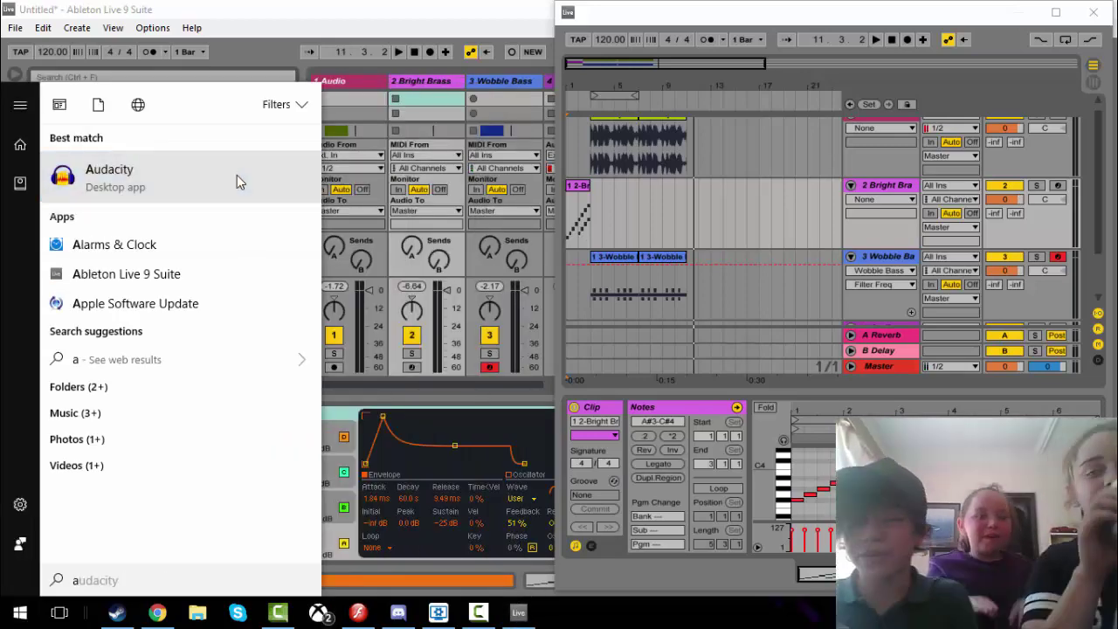
left_click(237, 175)
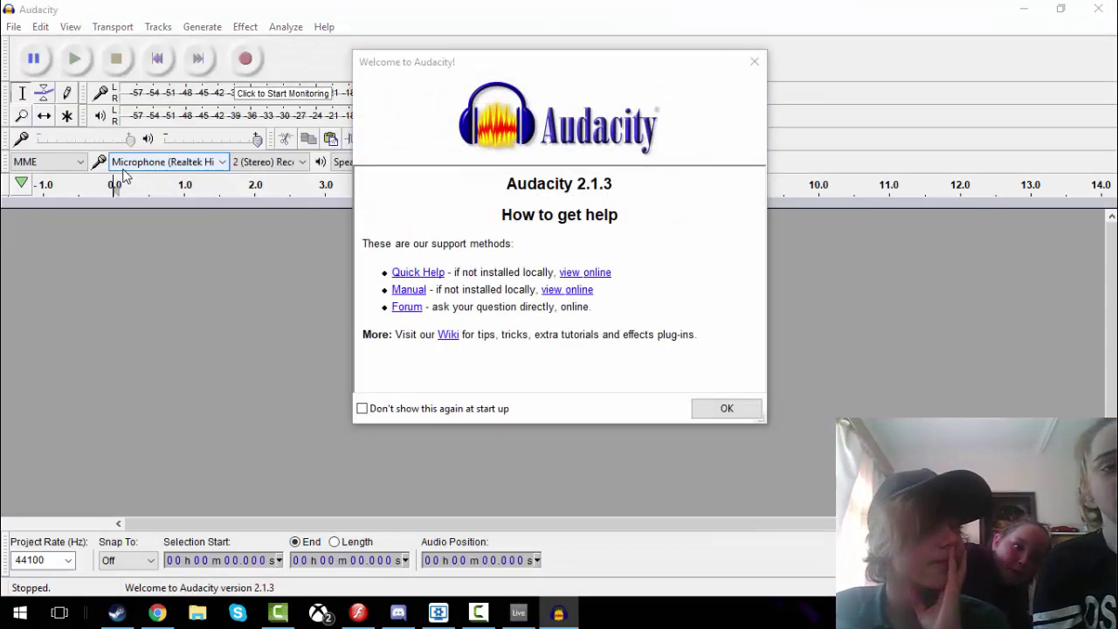
left_click(755, 61)
- Try to import the Distant Love - Original file from the Downloads folder as audio
left_click(14, 26)
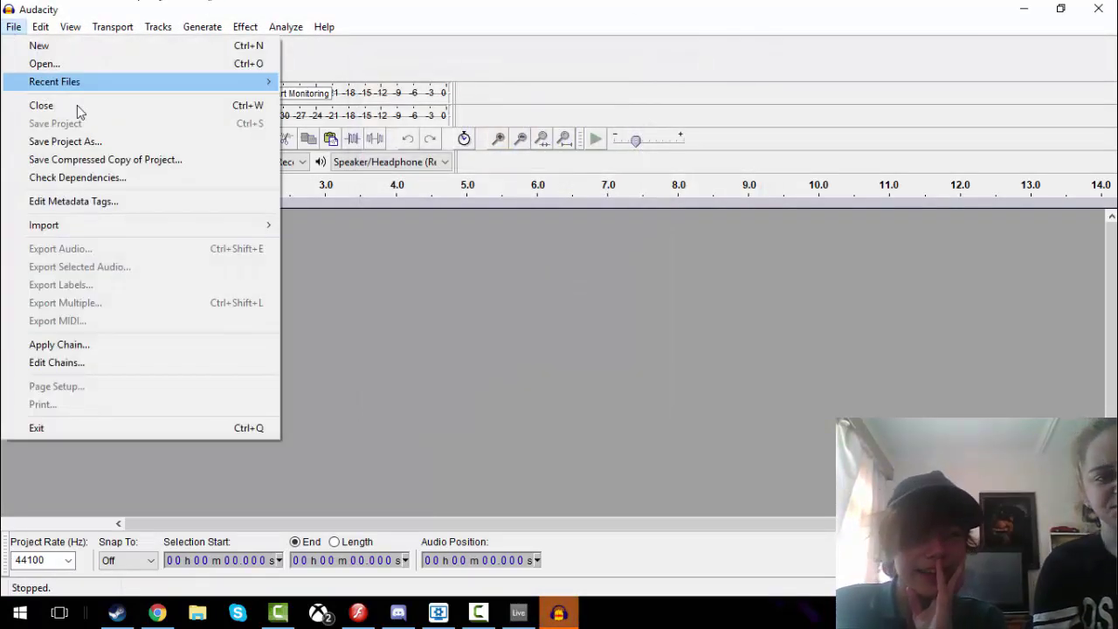
mouse_move(218, 225)
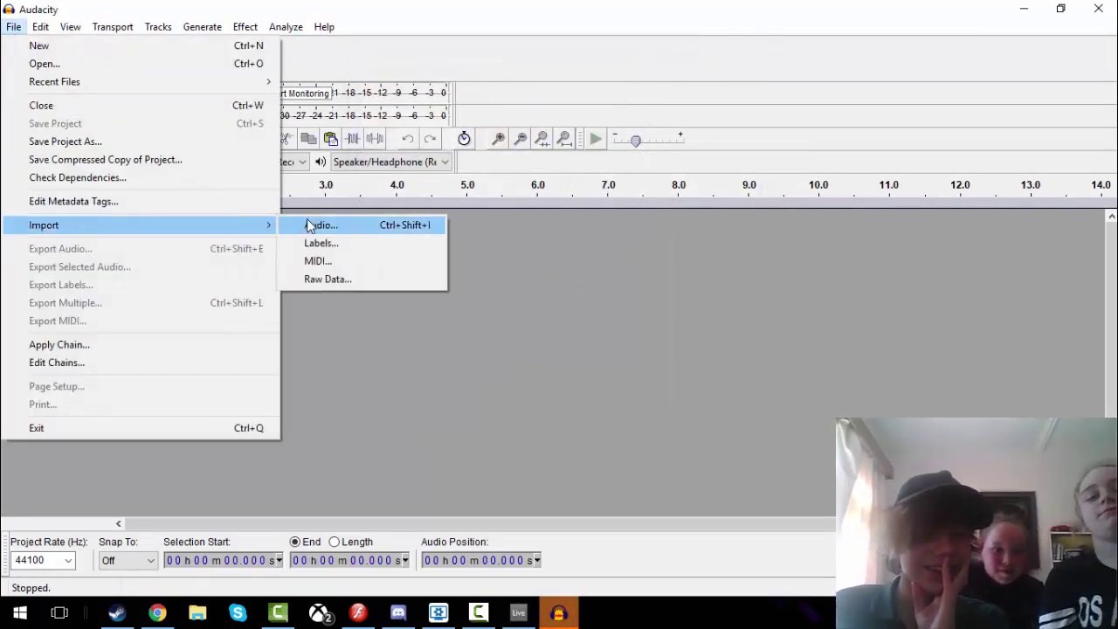
left_click(319, 225)
left_click(44, 166)
left_click(44, 212)
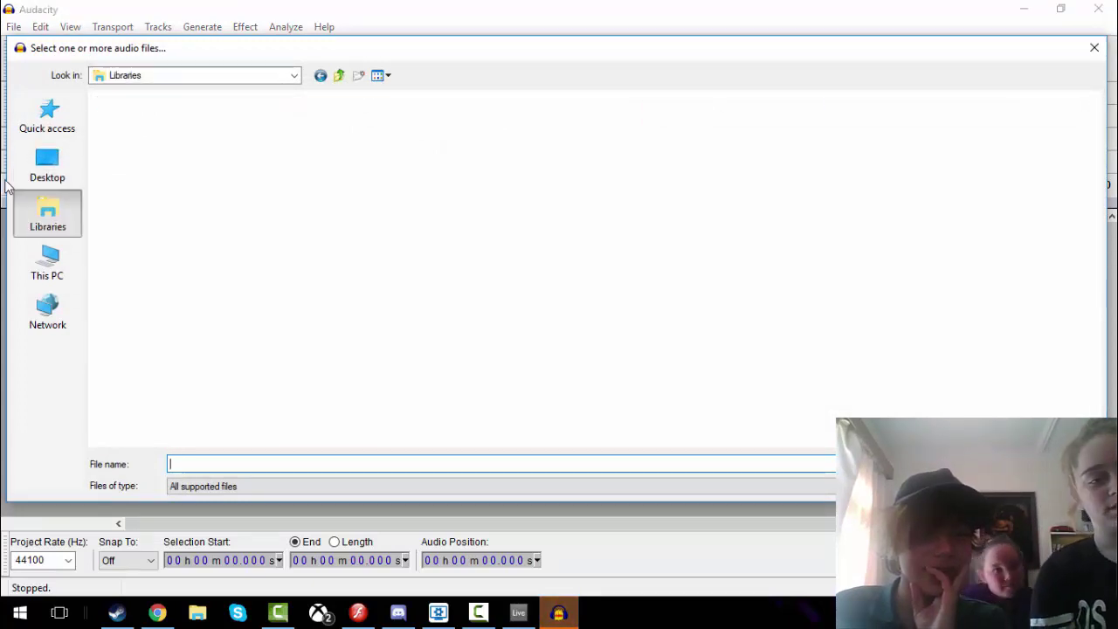
left_click(67, 266)
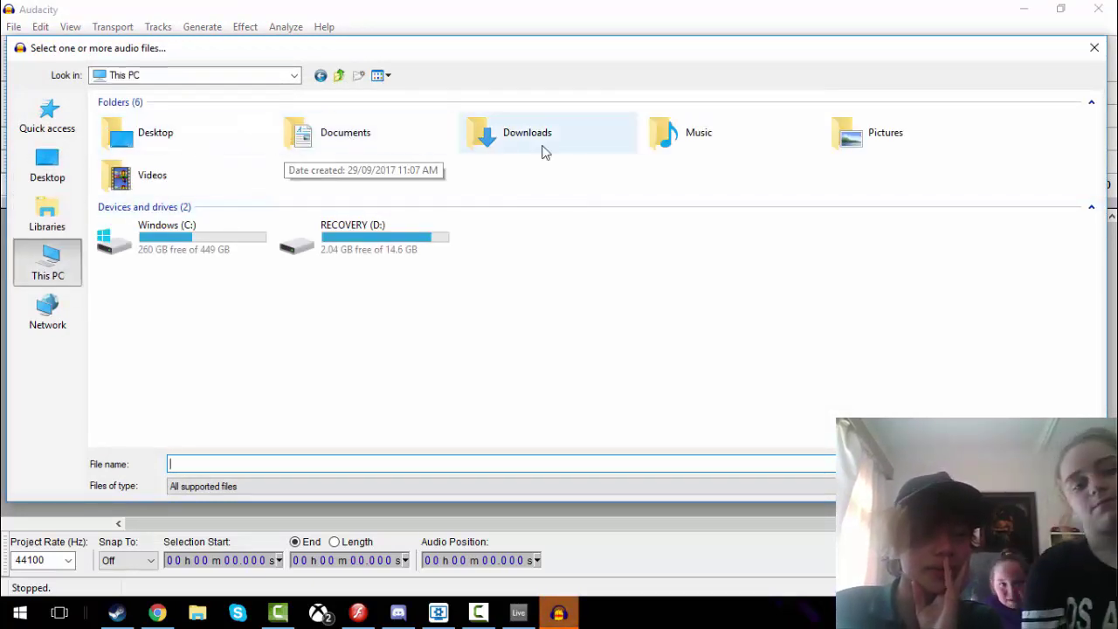
double_click(536, 137)
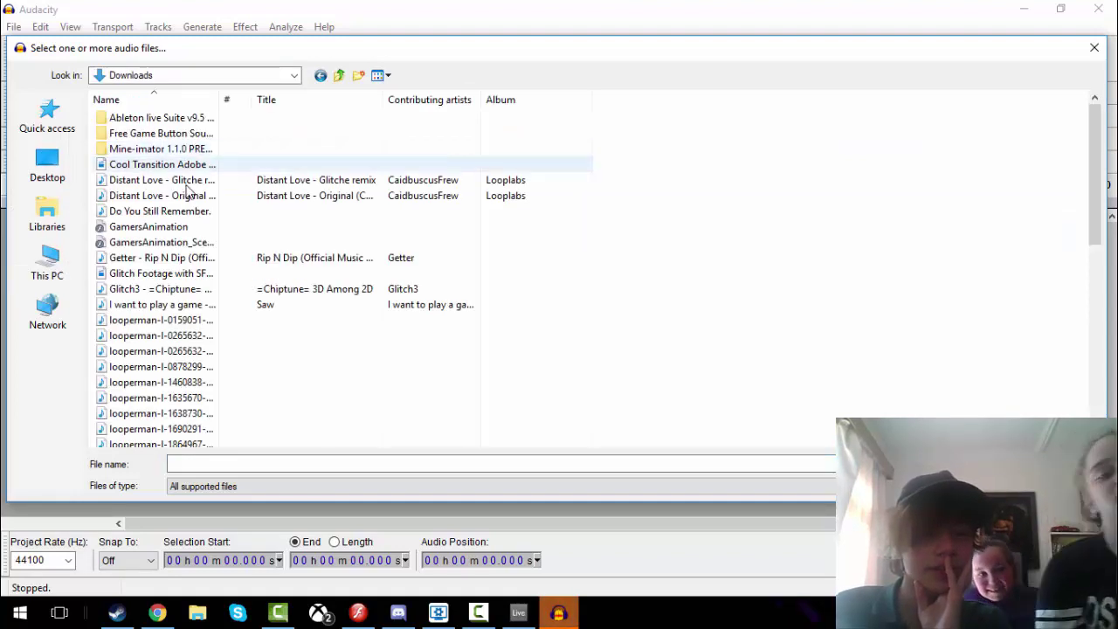
double_click(192, 196)
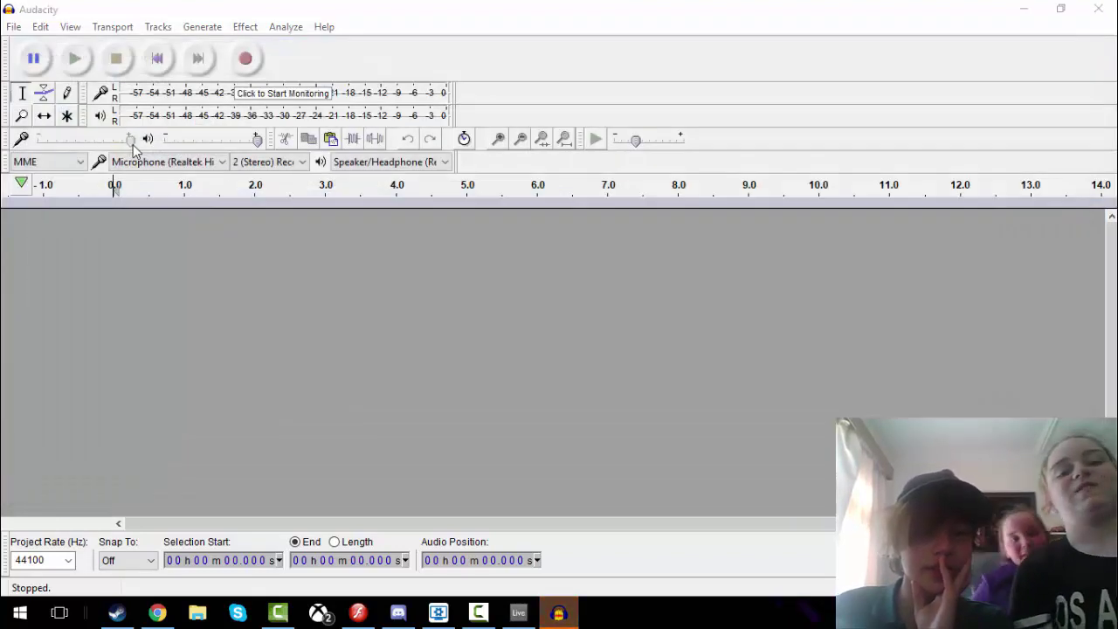
left_click(641, 352)
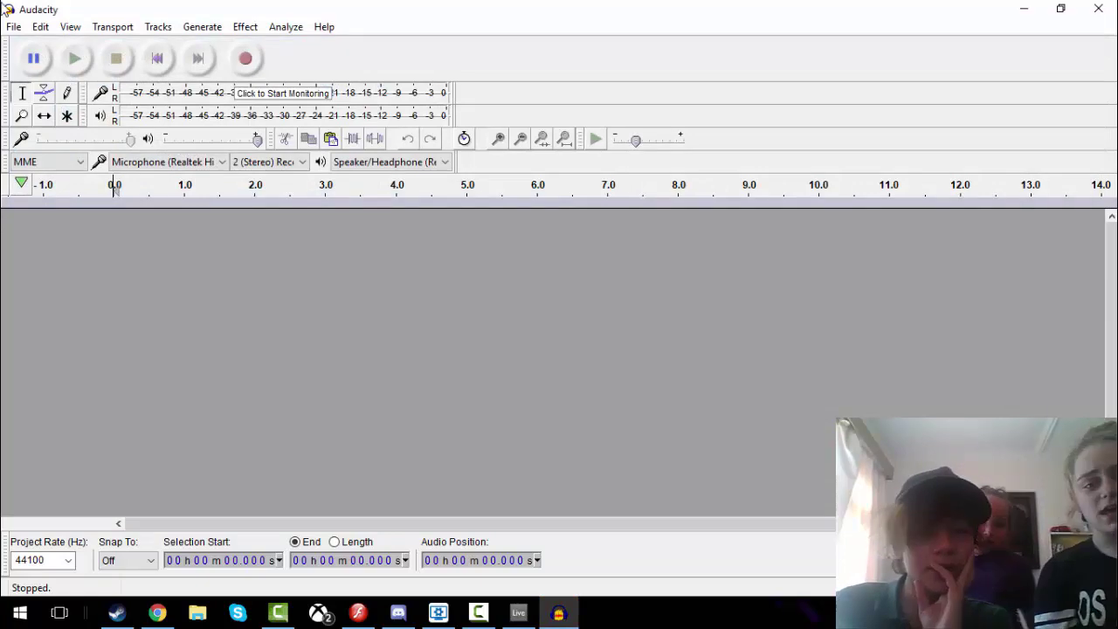
- Import Distant Love - Original as raw data with Signed 8-bit PCM encoding, little-endian byte order, two stereo channels and 44100 Hz
left_click(14, 27)
mouse_move(262, 225)
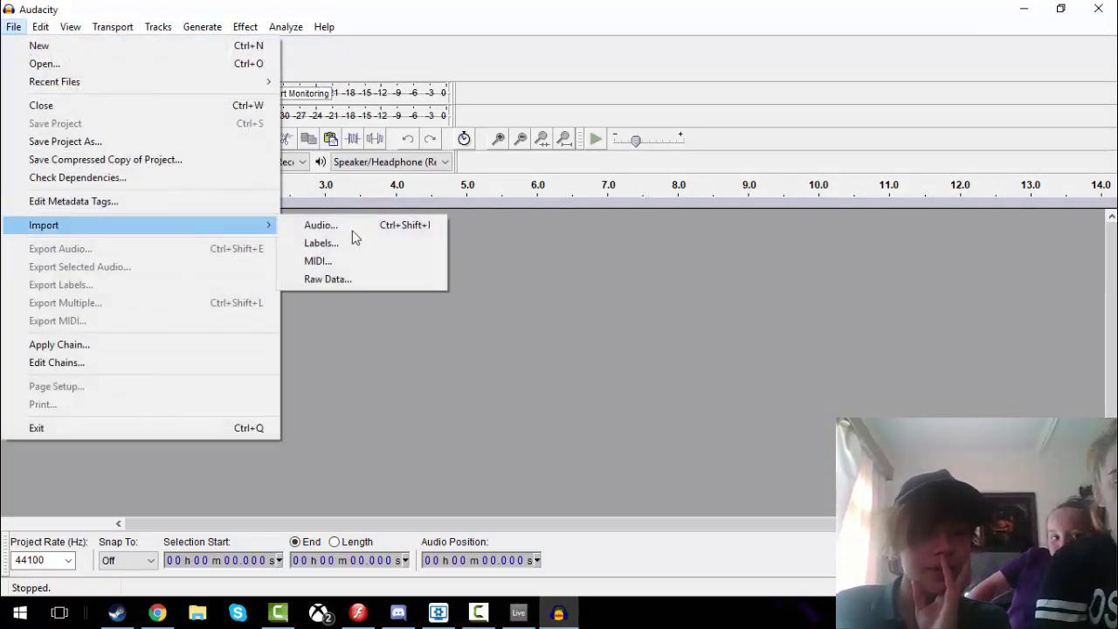
left_click(357, 278)
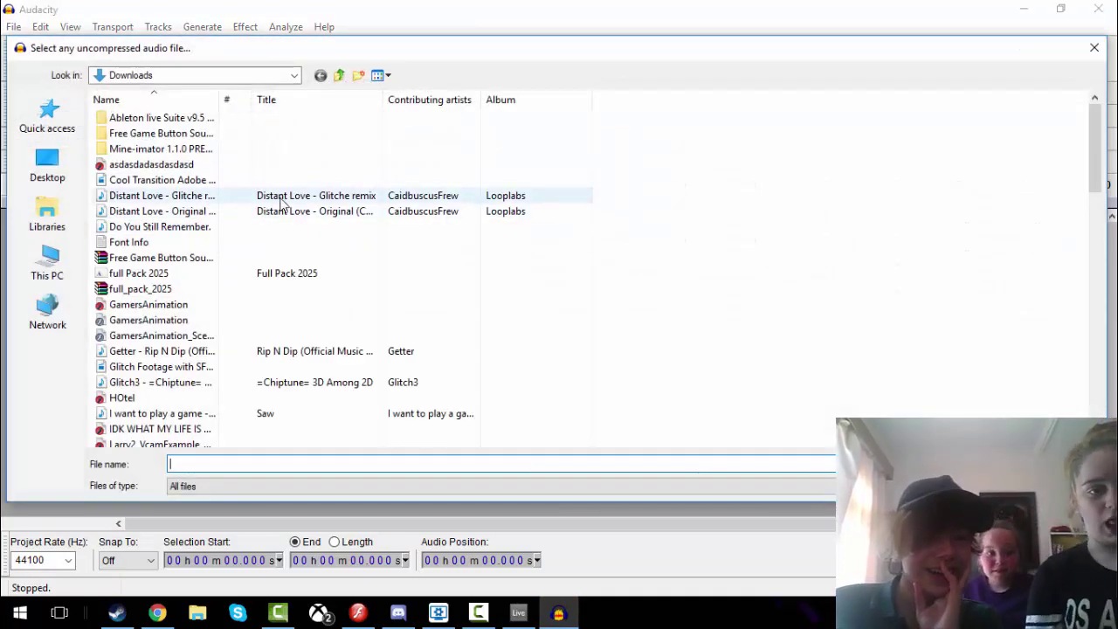
double_click(282, 211)
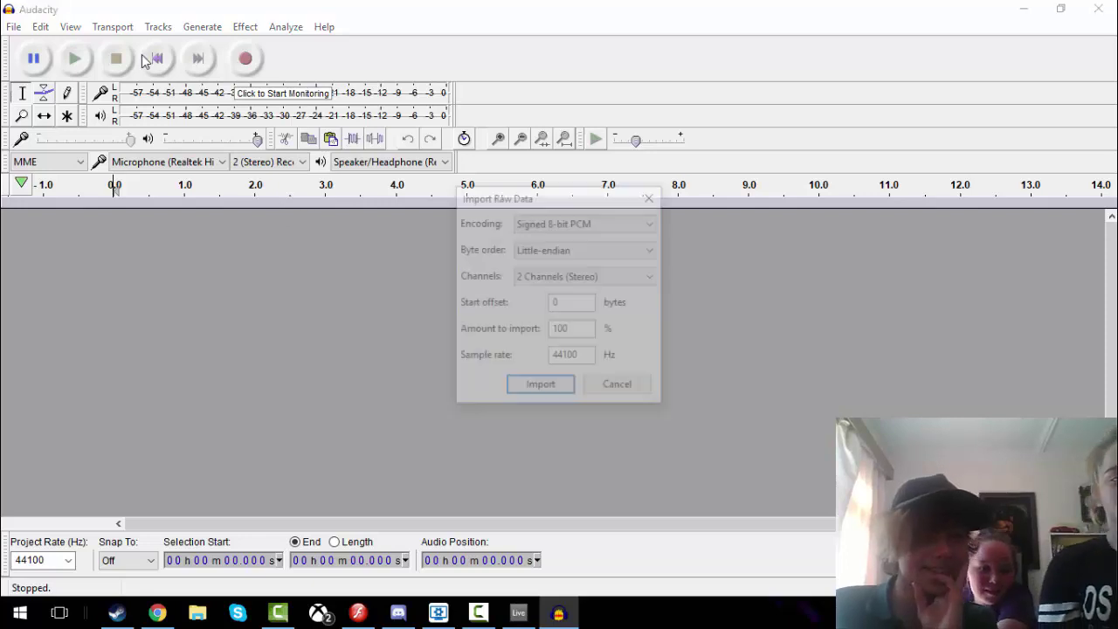
left_click(540, 389)
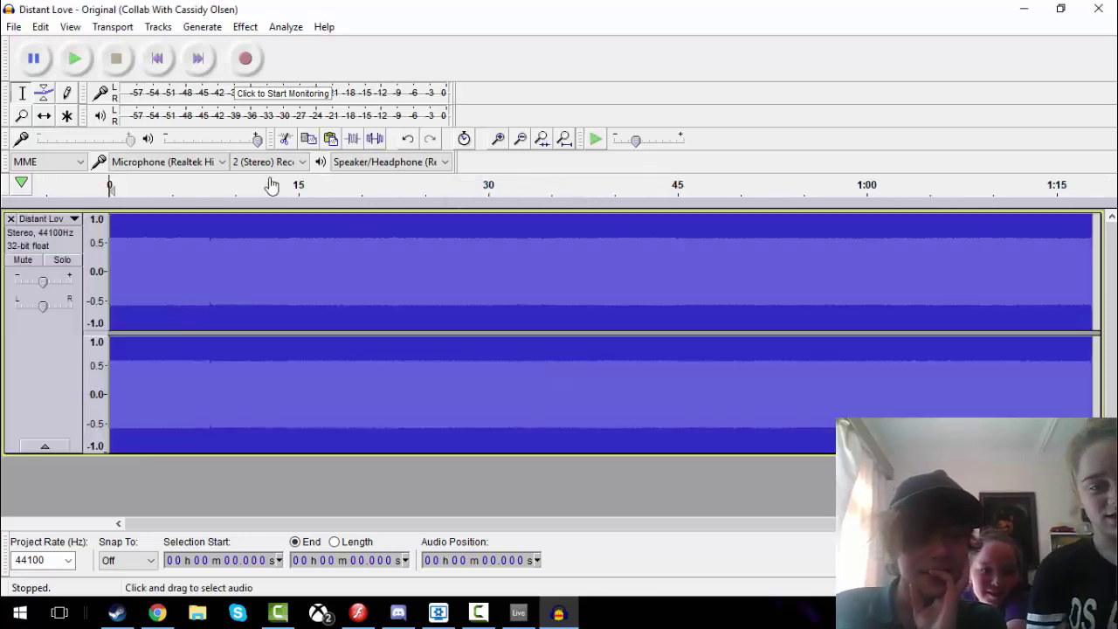
- Play the imported track from the start, replay it with the whole clip selected, and place the cursor at about 1.2 s
left_click(75, 59)
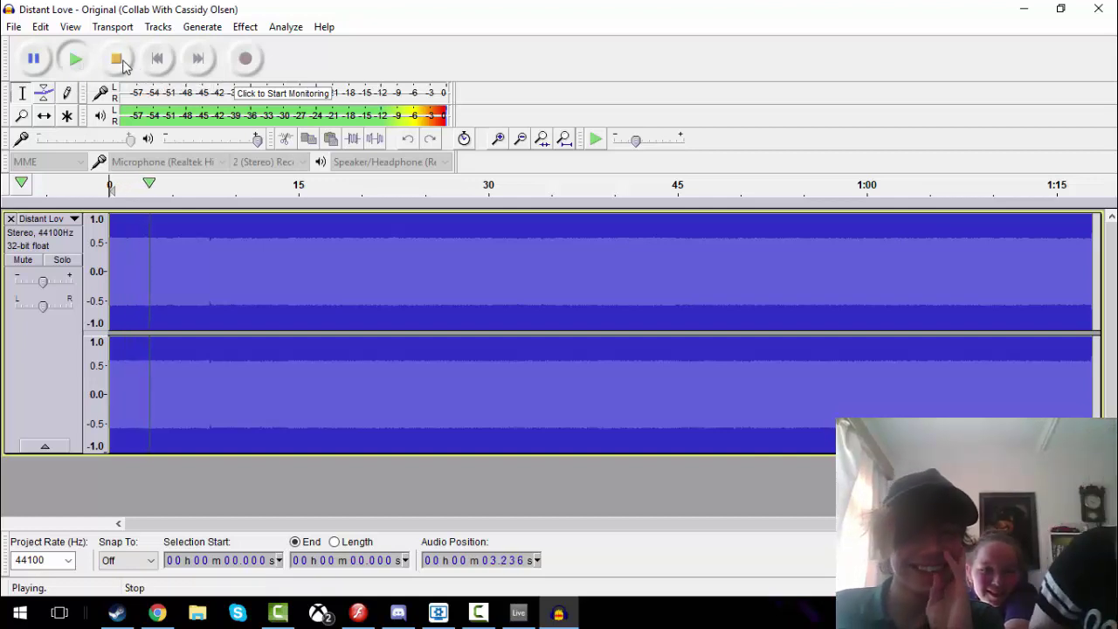
left_click(122, 67)
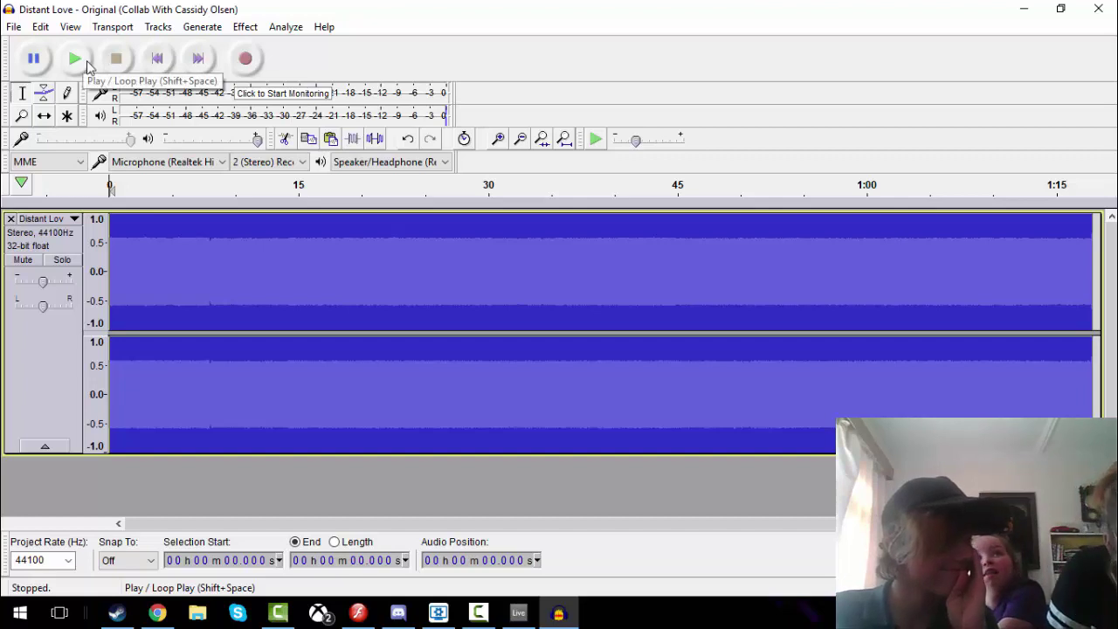
double_click(631, 270)
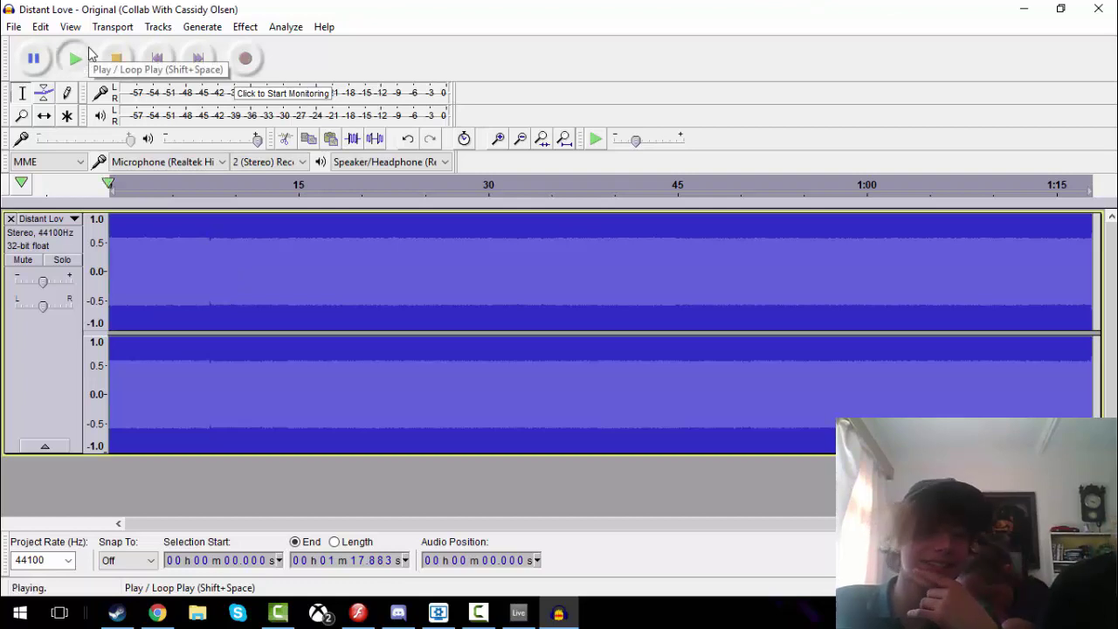
left_click(112, 61)
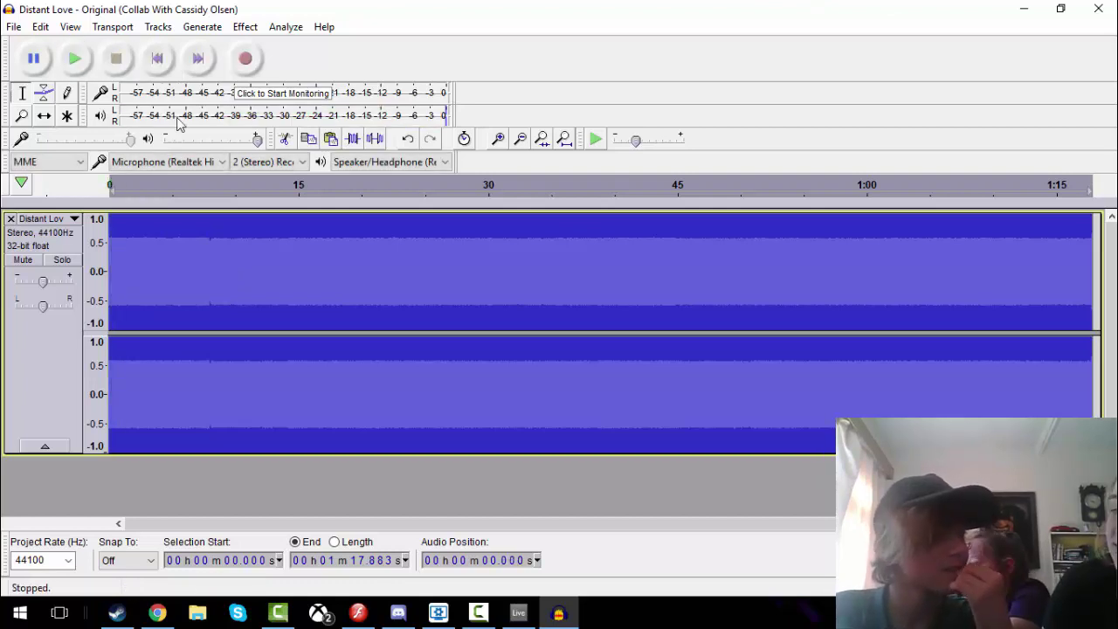
left_click(268, 217)
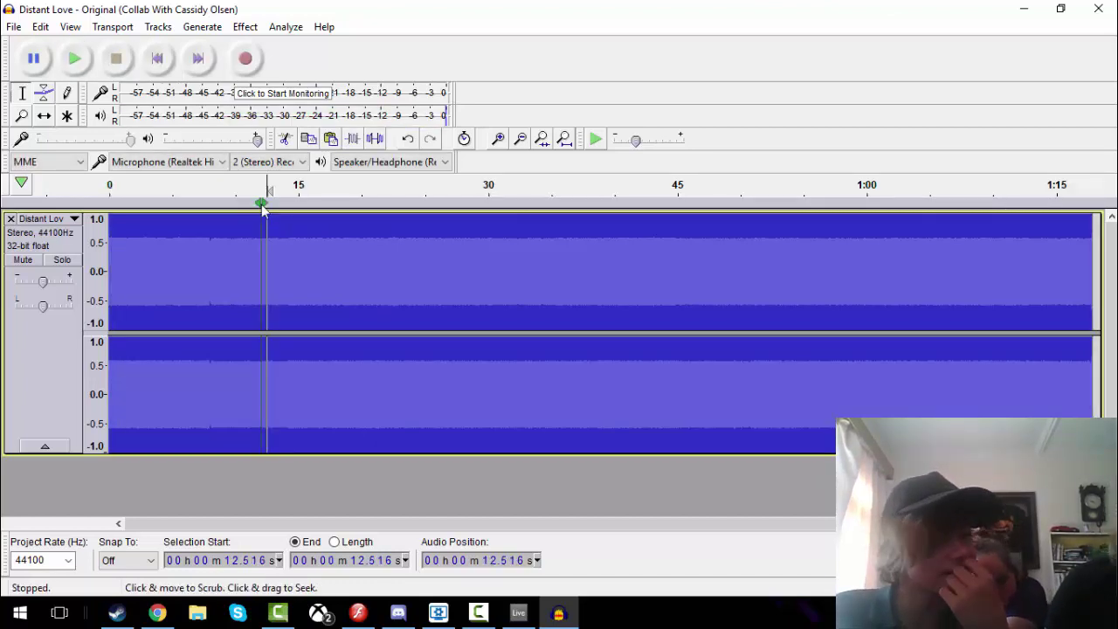
left_click(124, 229)
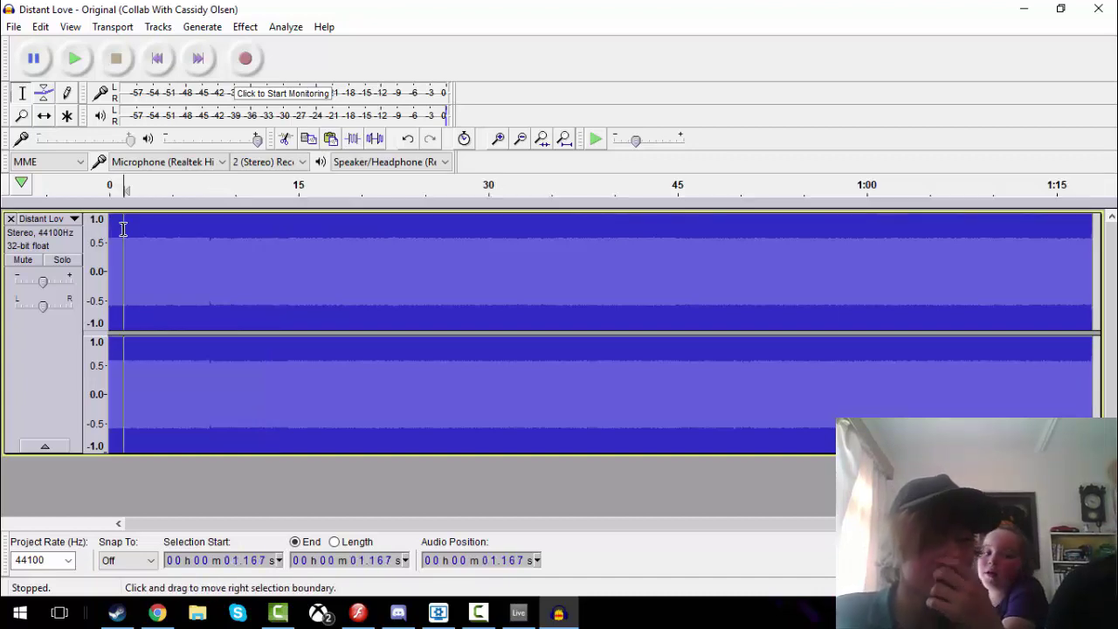
- Select the whole imported track, play it from the start twice, and stop playback each time
key("ctrl+a")
left_click(75, 58)
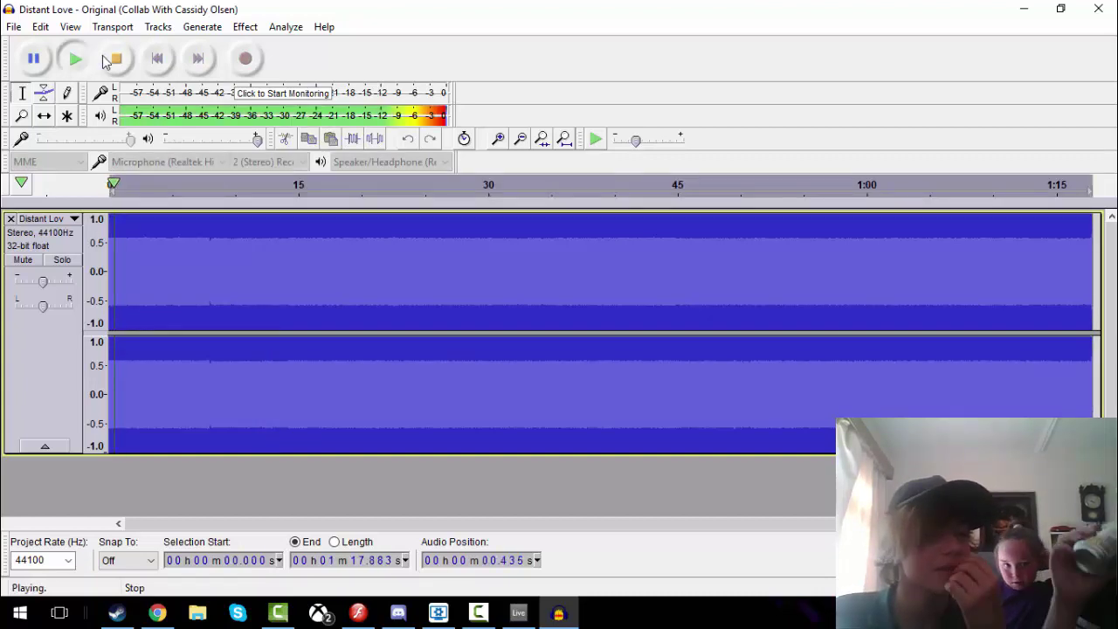
left_click(114, 59)
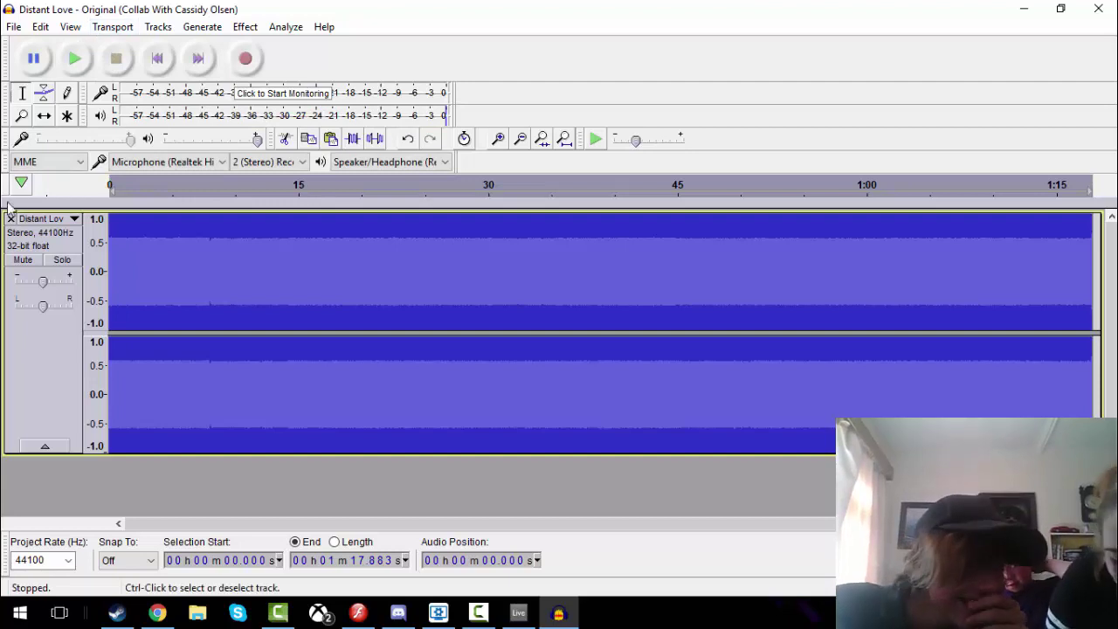
left_click(77, 67)
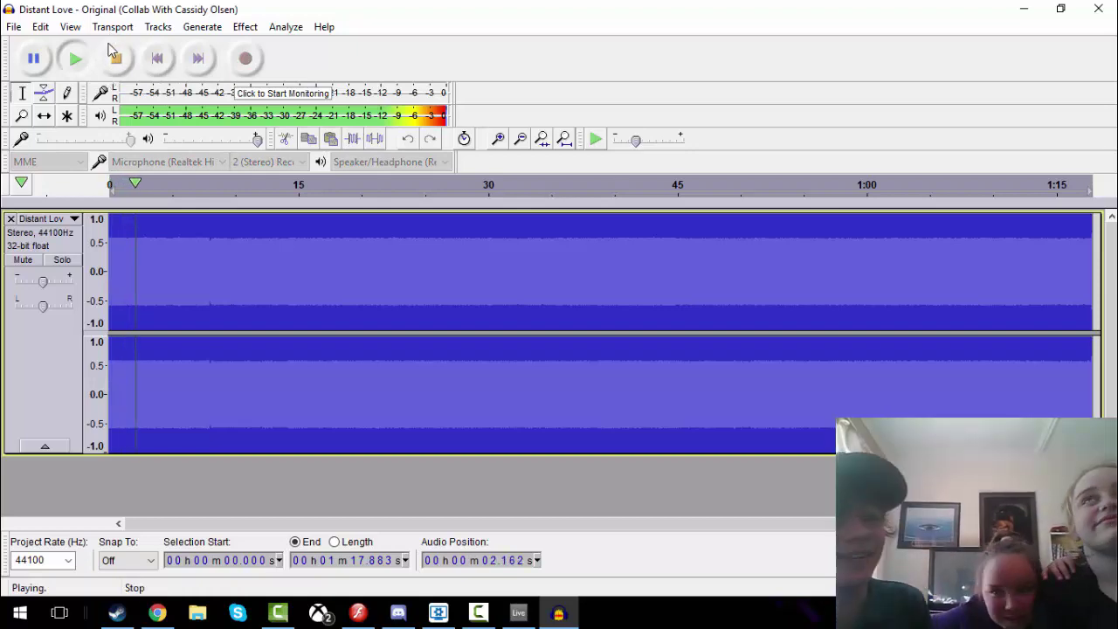
left_click(116, 61)
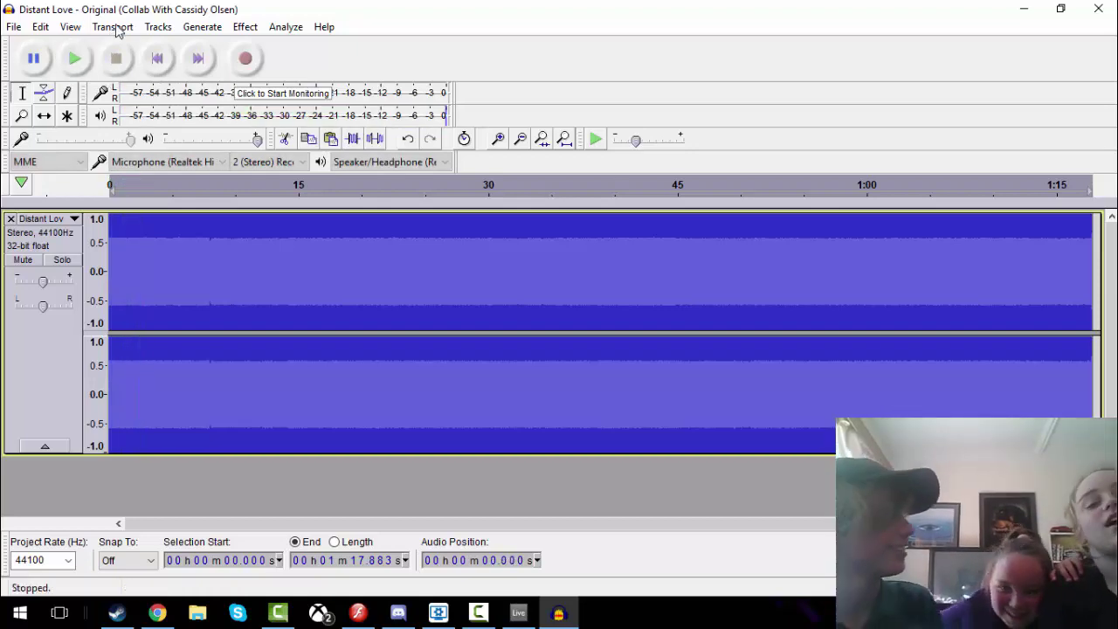
- Switch back to Ableton Live and listen to the arrangement from the start, replaying it through the Bright Brass and Wobble Bass clips
left_click(1023, 9)
key("space")
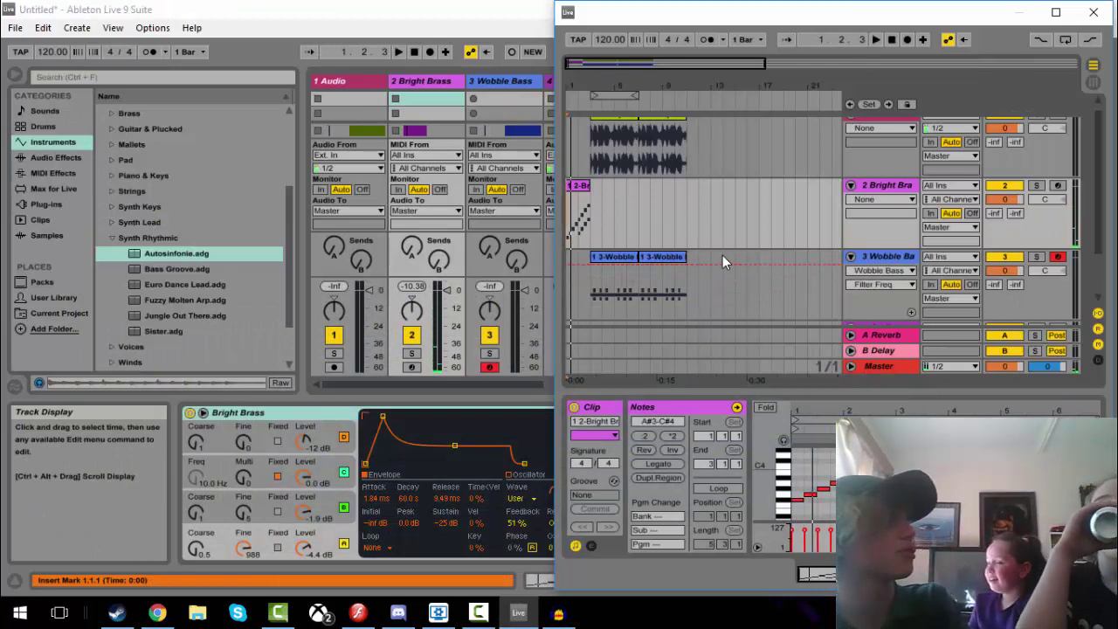
key("space")
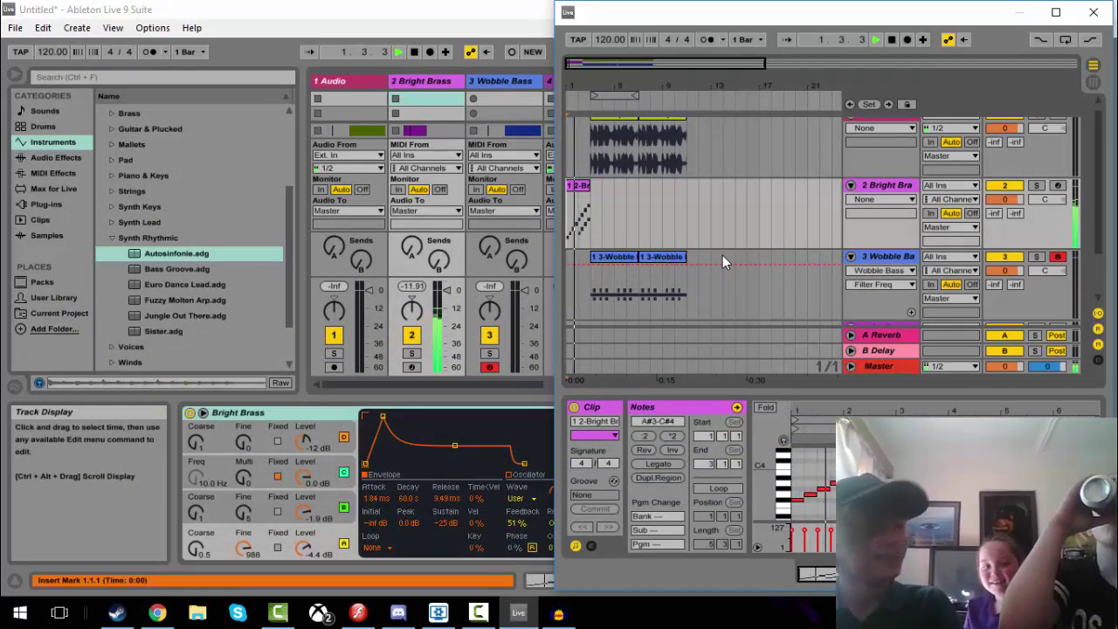
key("space")
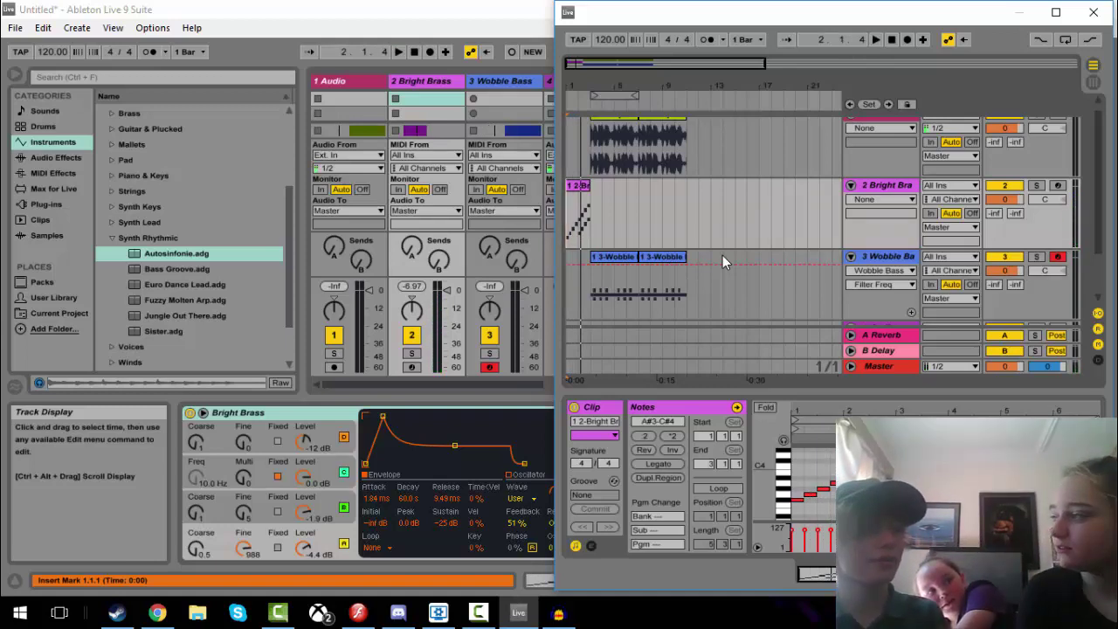
key("space")
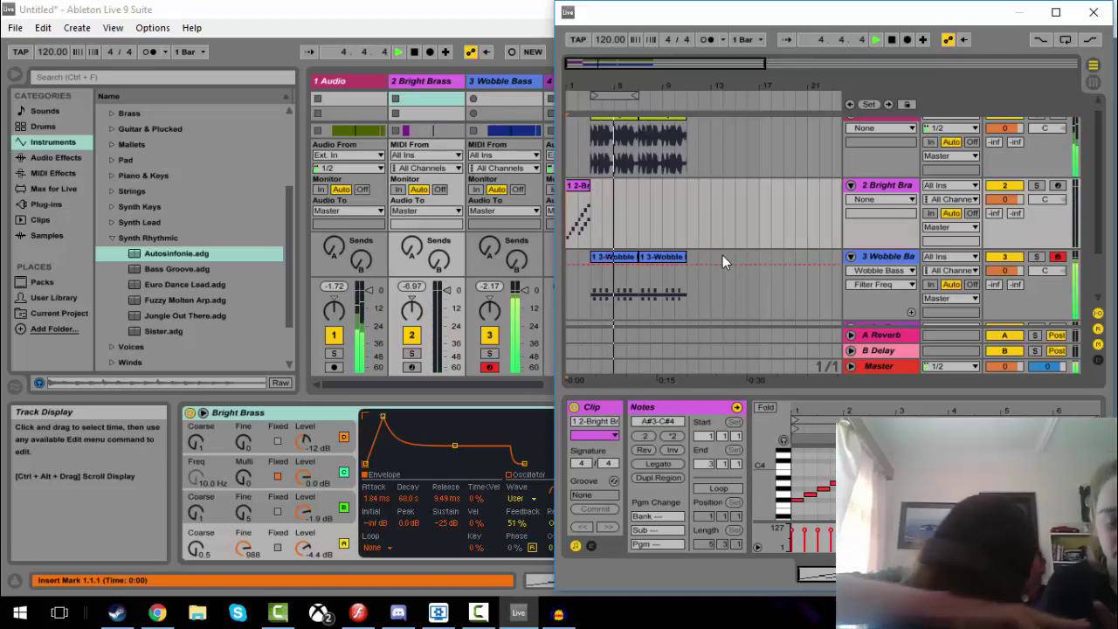
key("space")
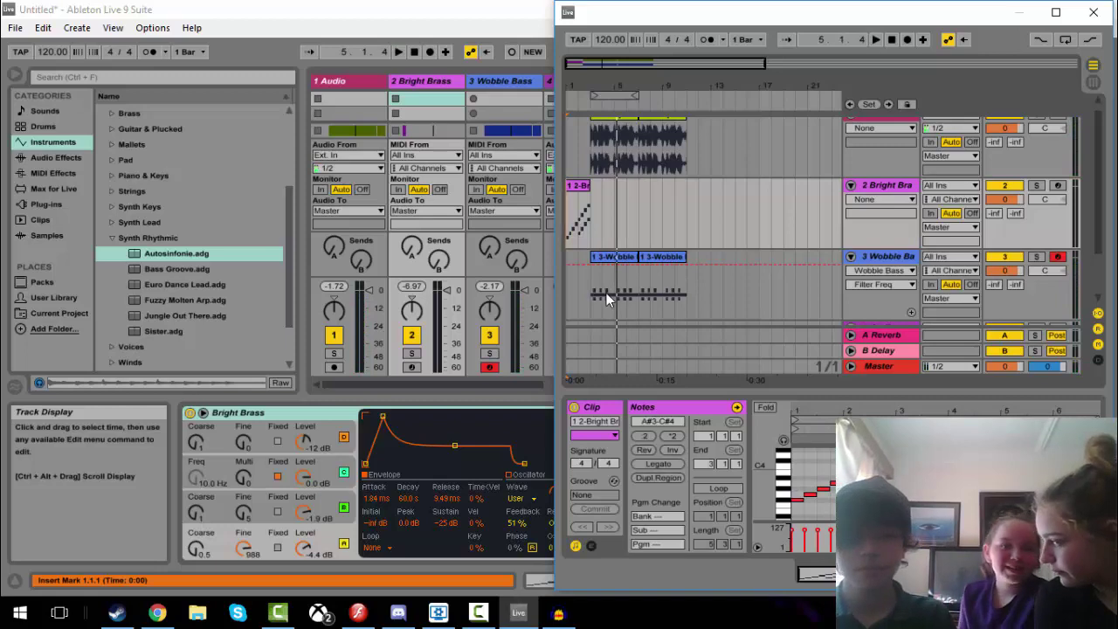
- Move all arrangement clips 12 bars later so the Bright Brass clip starts at bar 13
left_click(570, 283)
left_click(686, 277)
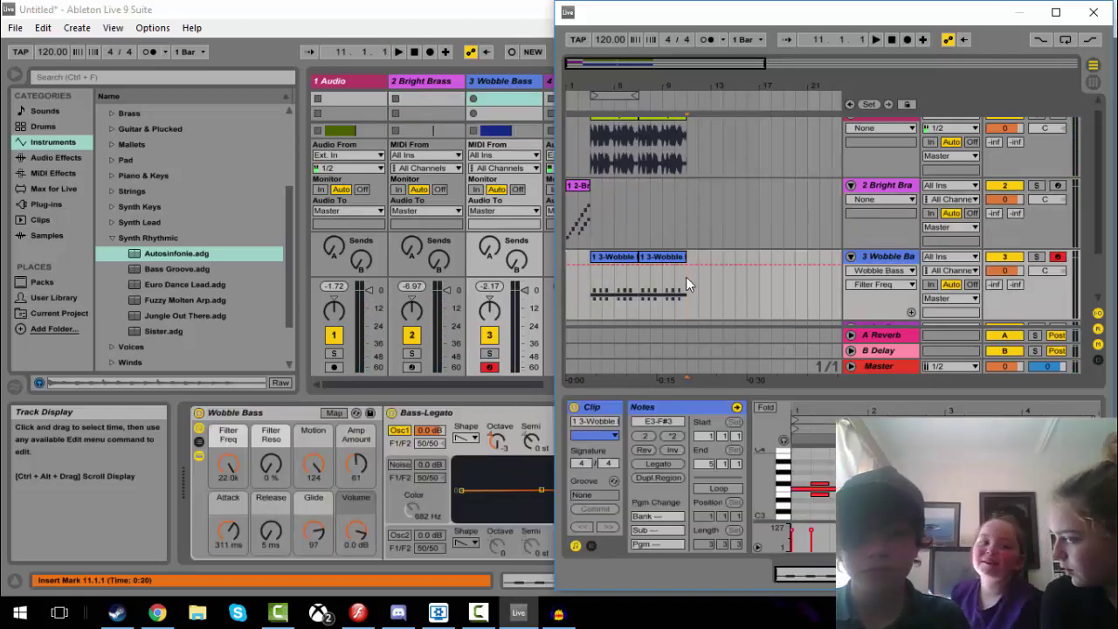
key("ctrl+a")
left_click_drag(628, 154, 694, 151)
left_click(696, 153)
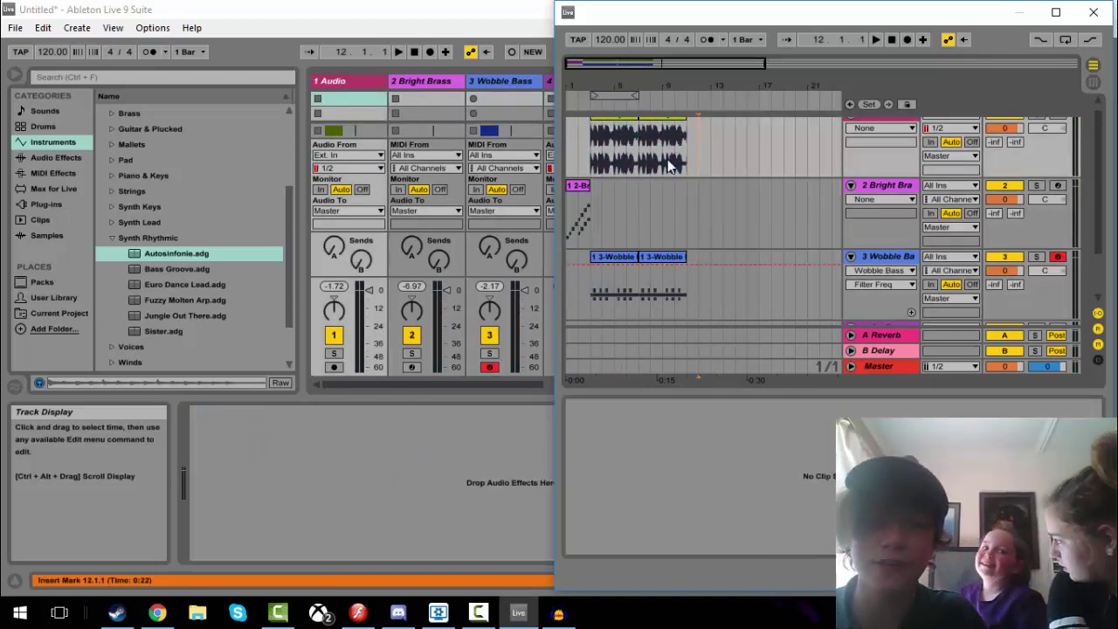
left_click_drag(690, 259, 725, 185)
left_click(650, 212)
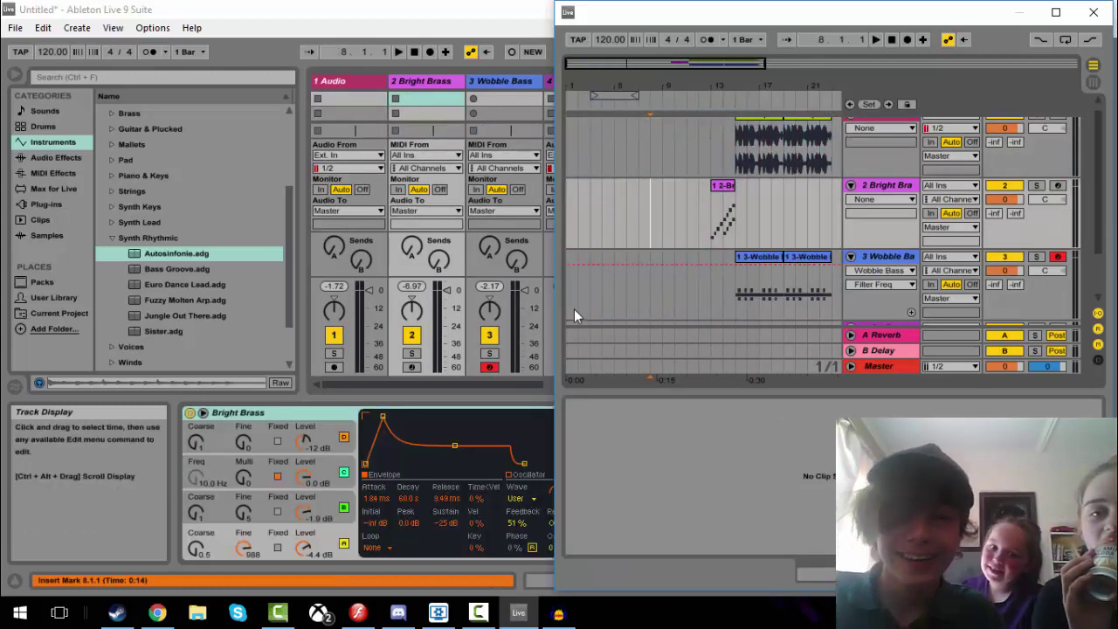
- Preview the Synth Rhythmic presets Autosinfonie, Bass Groove, Euro Dance Lead and Fuzzy Molten Arp
left_click(167, 238)
left_click(174, 254)
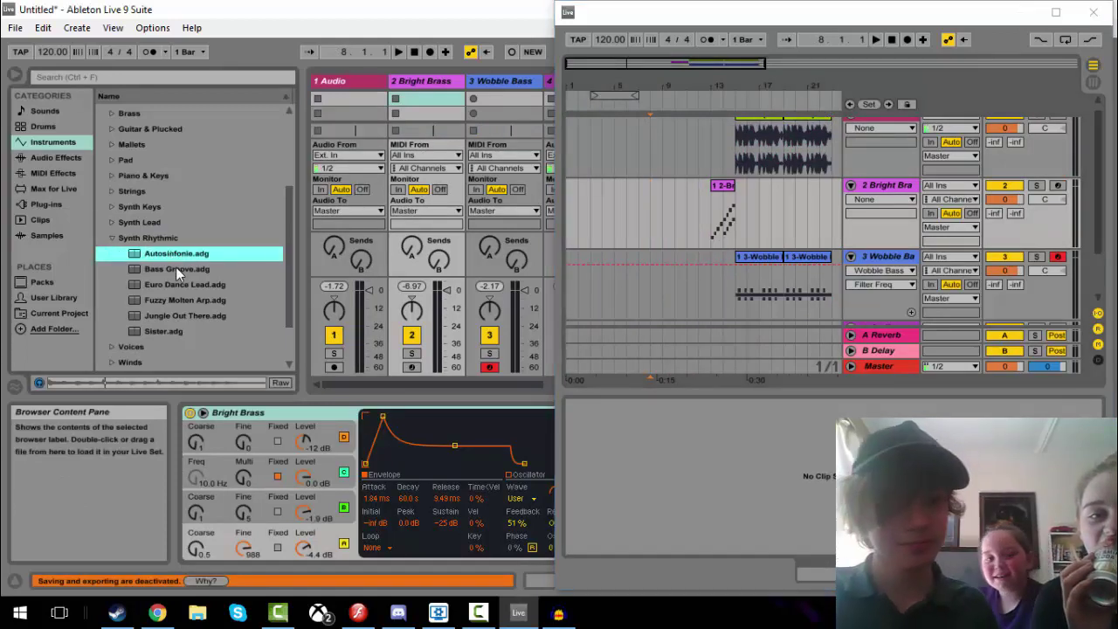
left_click(175, 266)
left_click(187, 285)
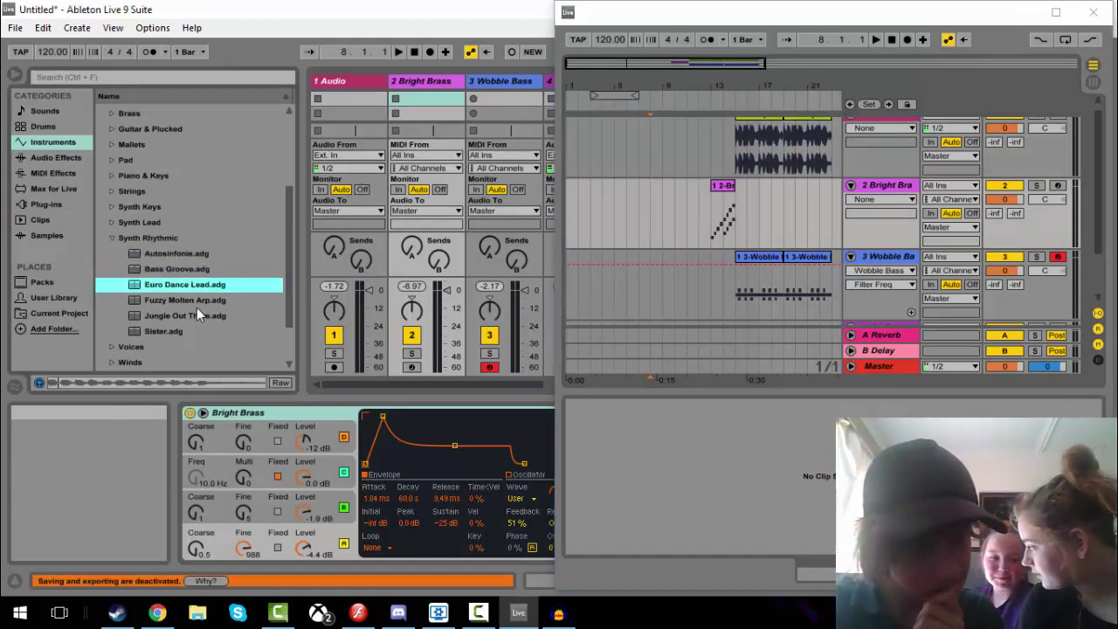
left_click(201, 302)
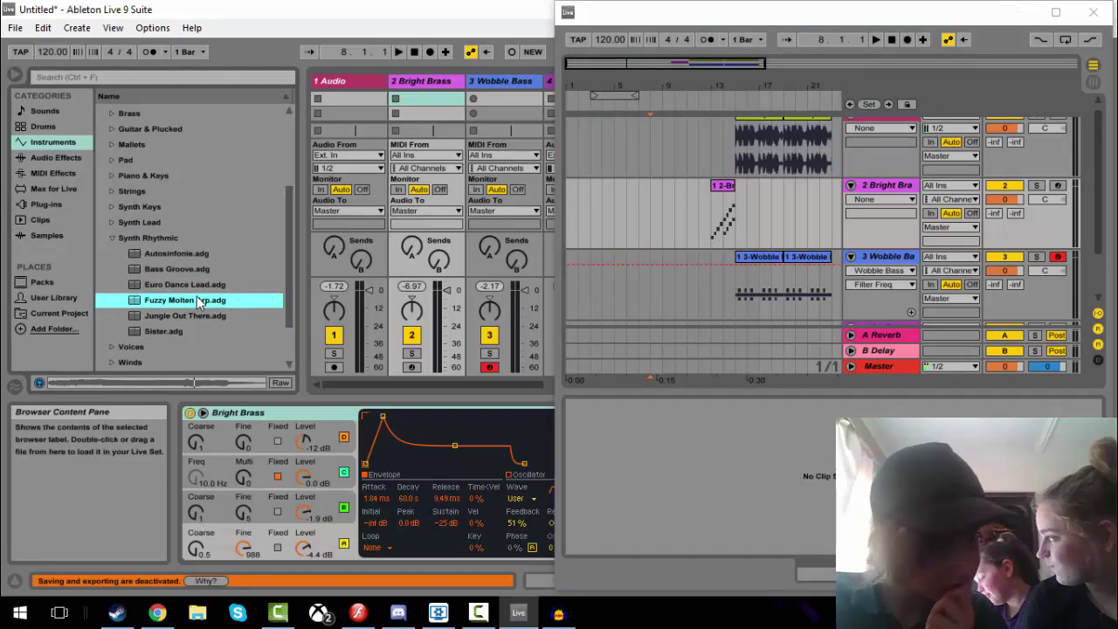
- Delete the empty 4 Audio track and insert a new MIDI track below the Wobble Bass track
left_click(887, 332)
scroll(877, 311, "down", 1)
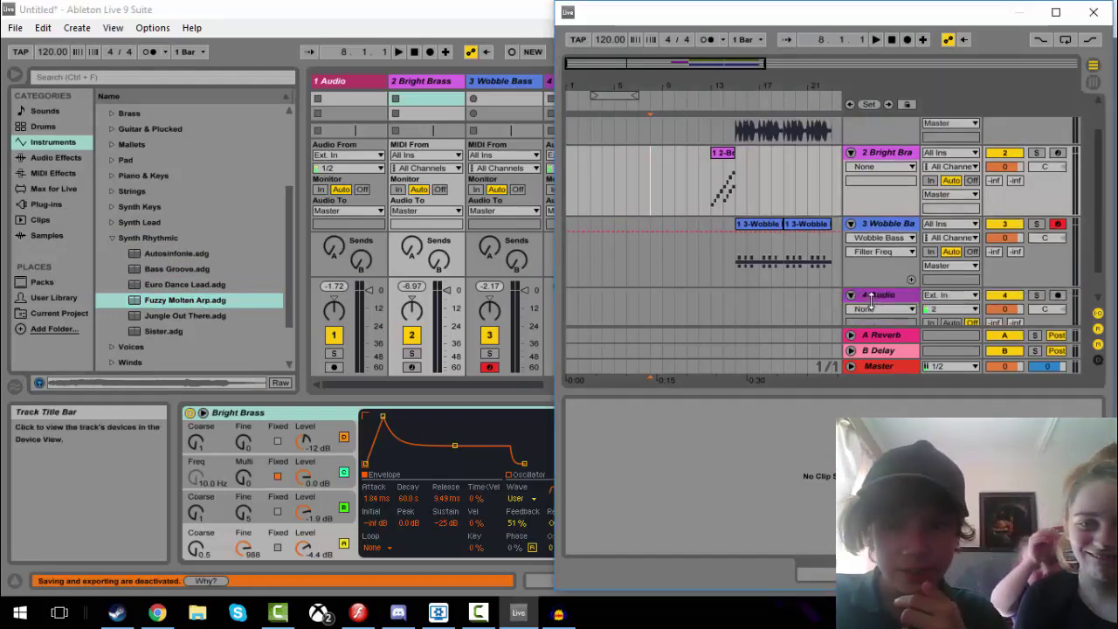
left_click(851, 295)
left_click(851, 293)
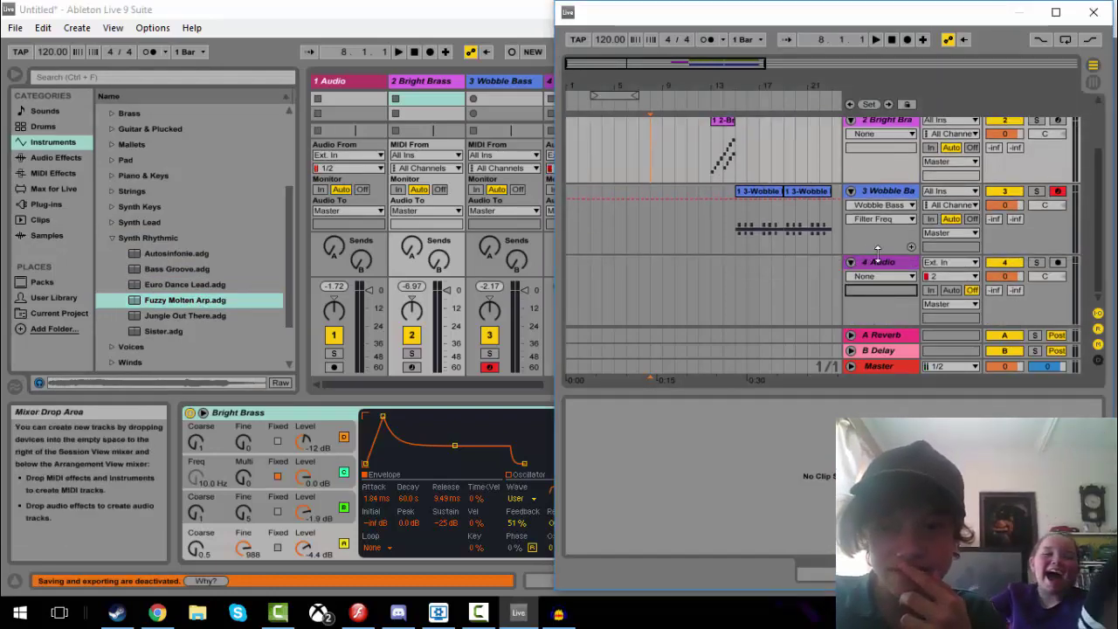
right_click(872, 258)
left_click(899, 295)
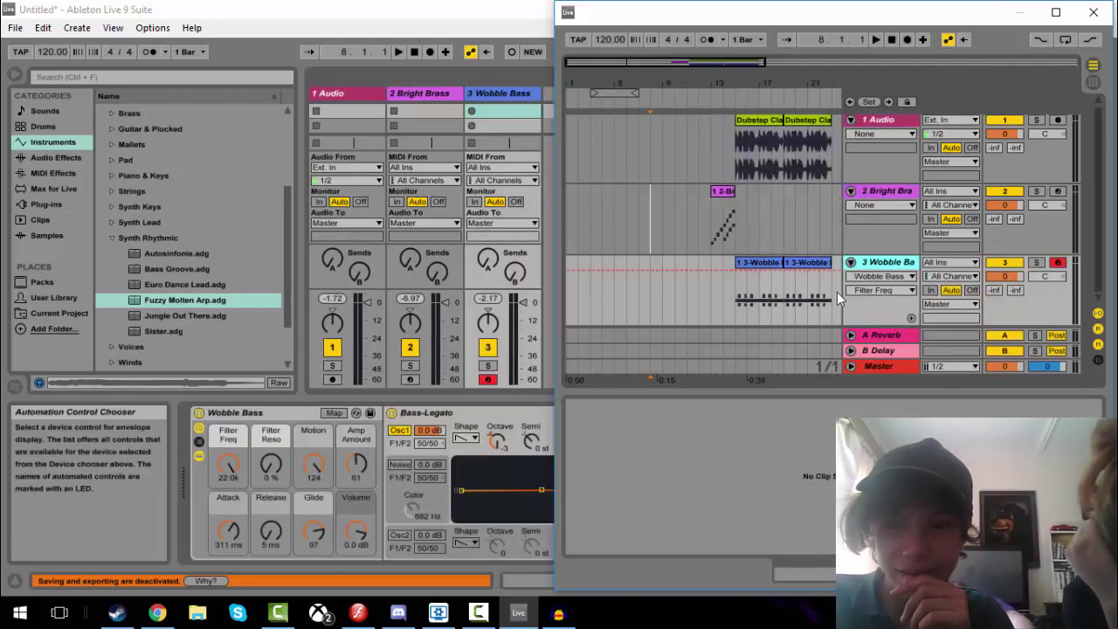
right_click(886, 332)
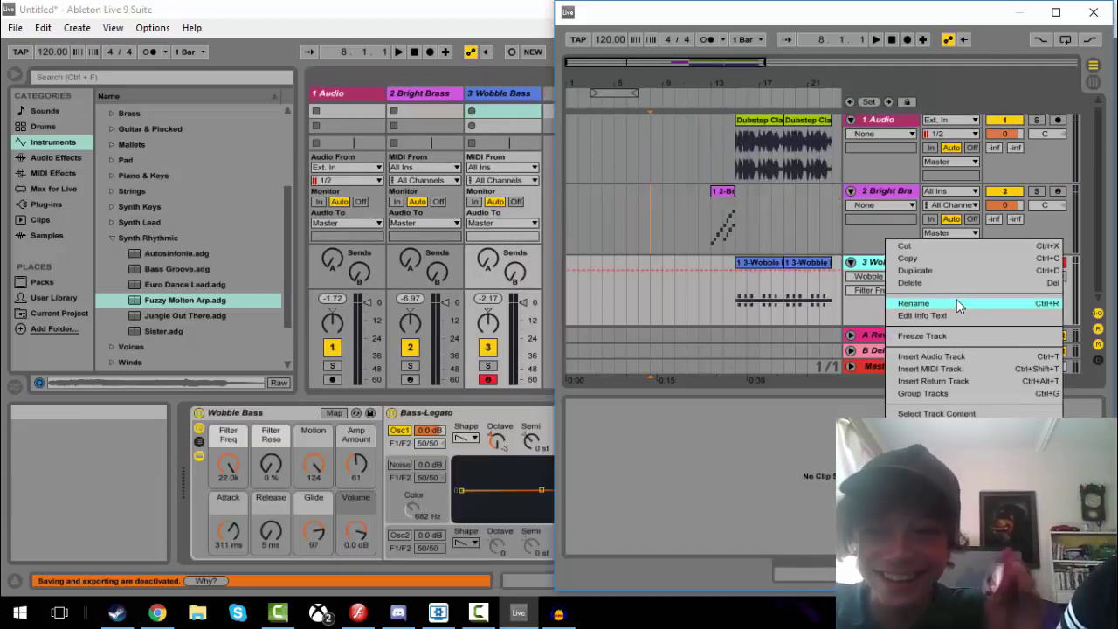
left_click(919, 368)
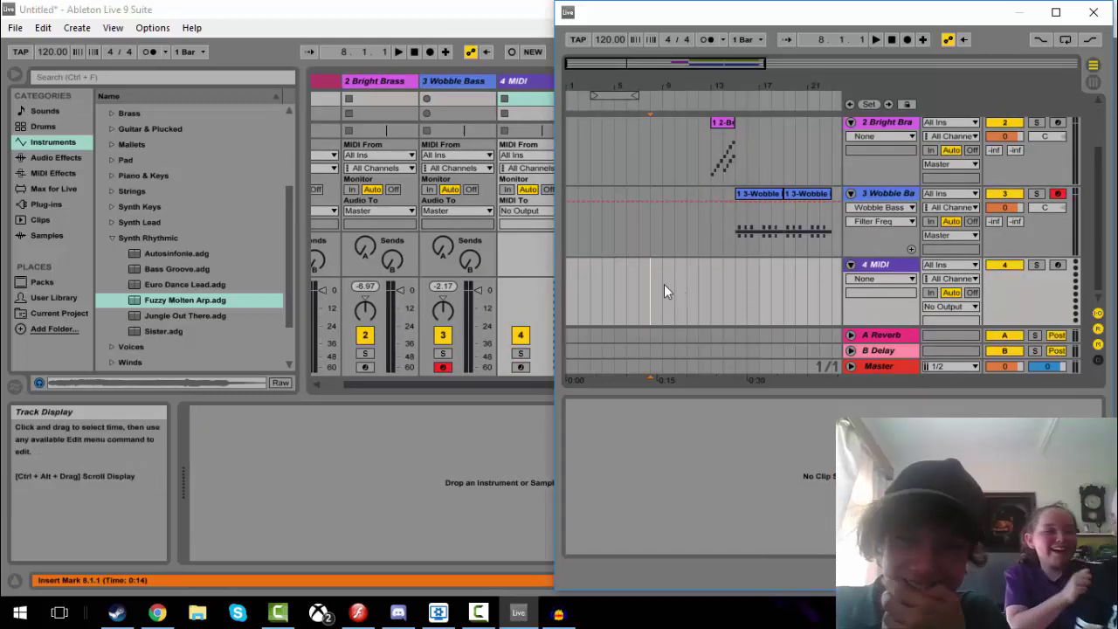
- Try to record over bars 1 to 13 for the new MIDI track, and remove the short clip recorded on Wobble Bass
left_click_drag(574, 292, 710, 290)
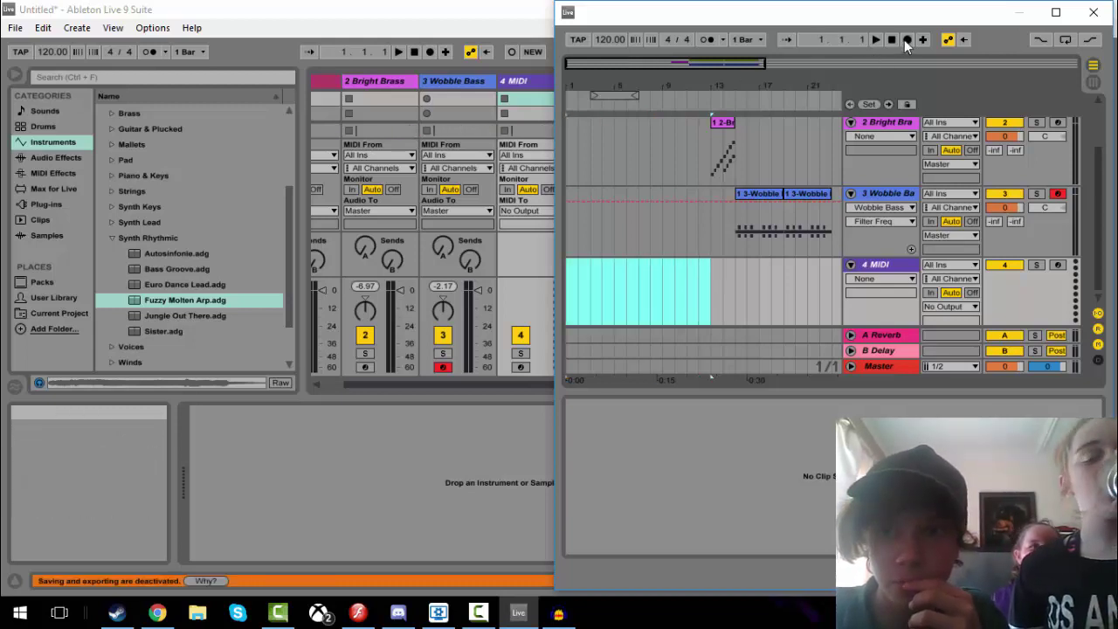
left_click(906, 40)
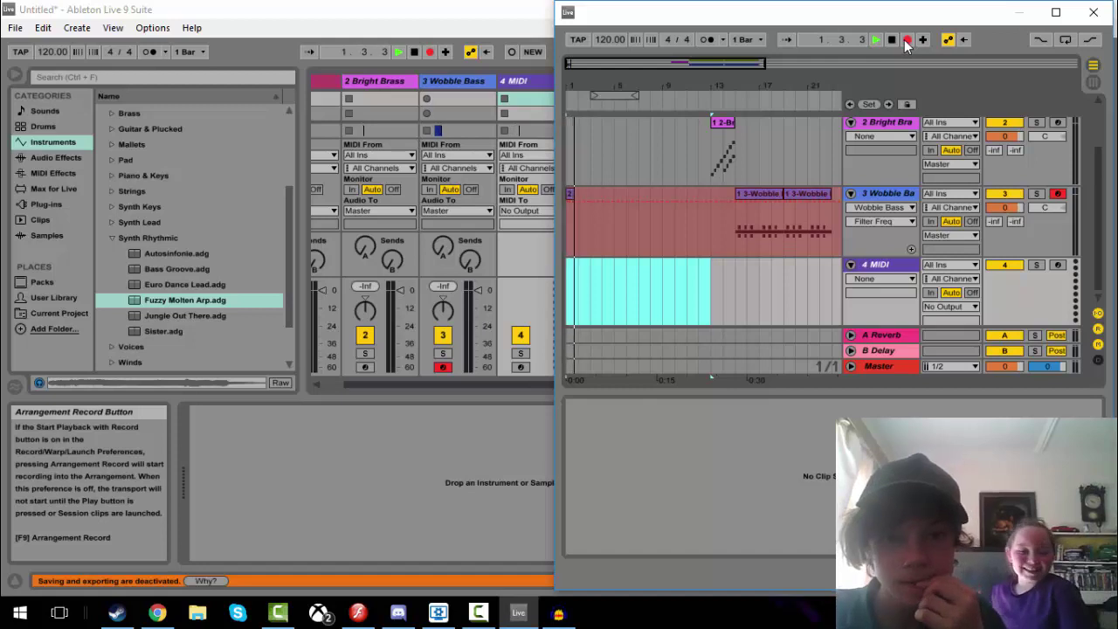
left_click(891, 39)
left_click(579, 193)
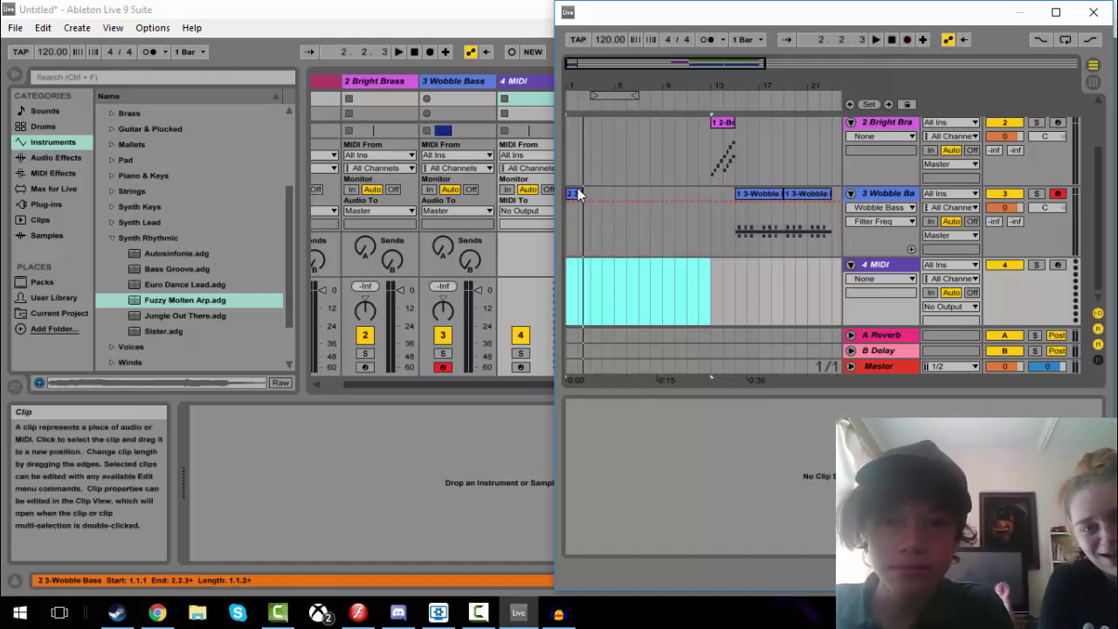
left_click(618, 319)
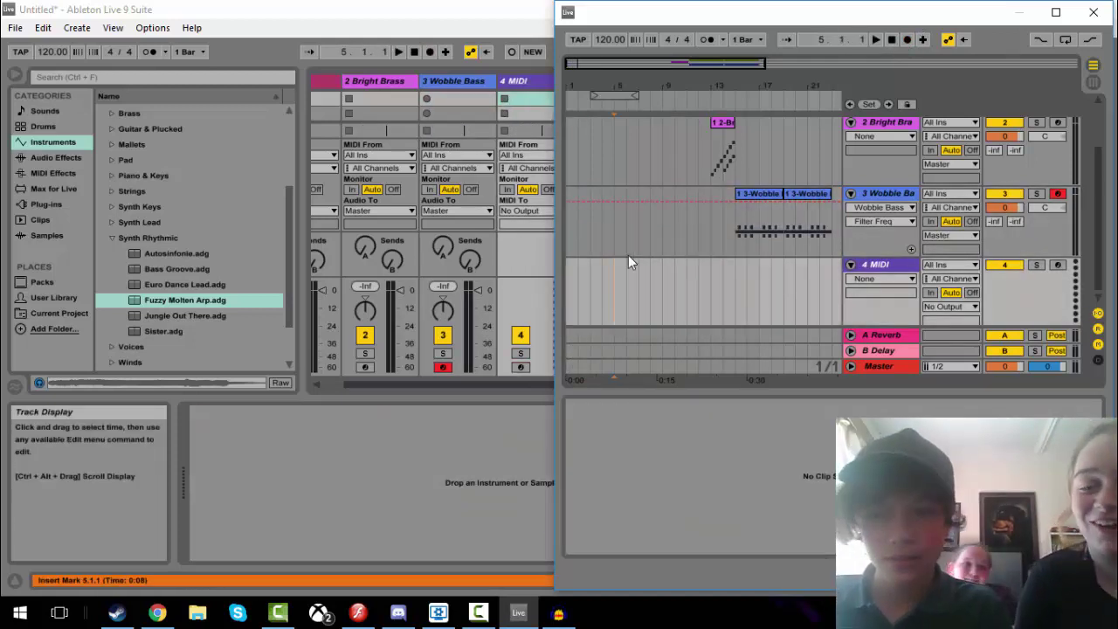
- Load the Fuzzy Molten Arp preset onto the new MIDI track and record an empty clip from bar 1 to just before bar 13
left_click(491, 294)
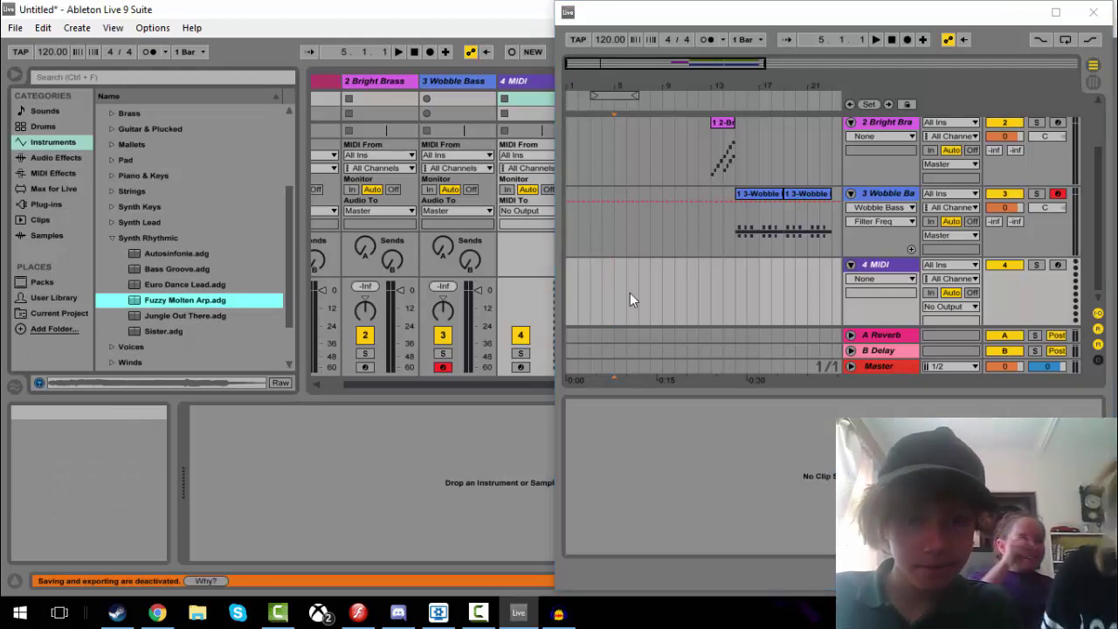
left_click(573, 289)
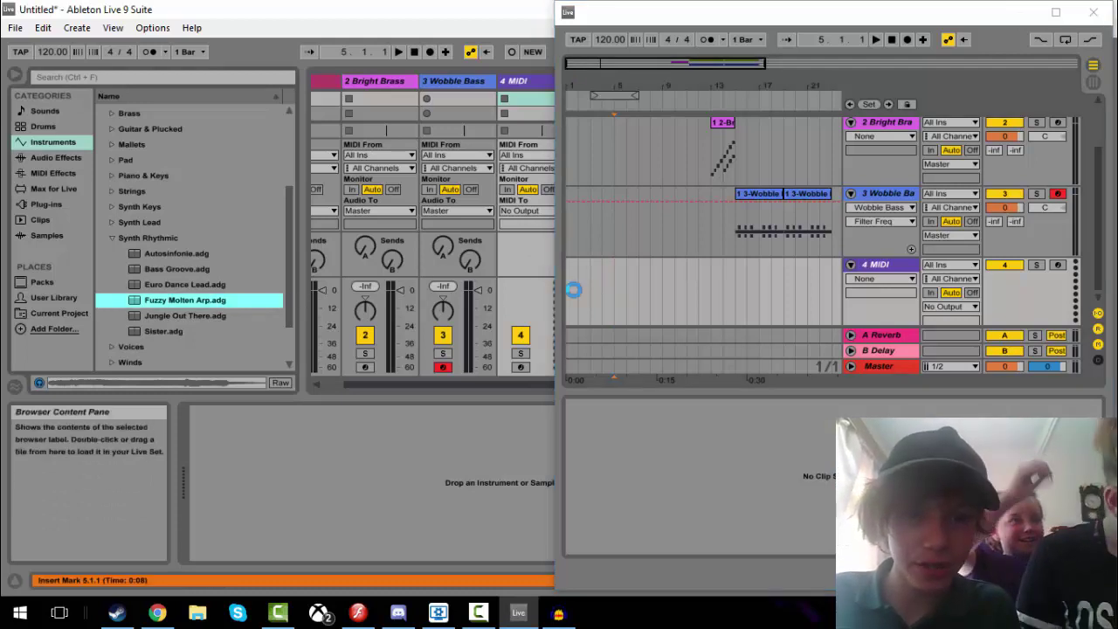
left_click_drag(570, 291, 698, 272)
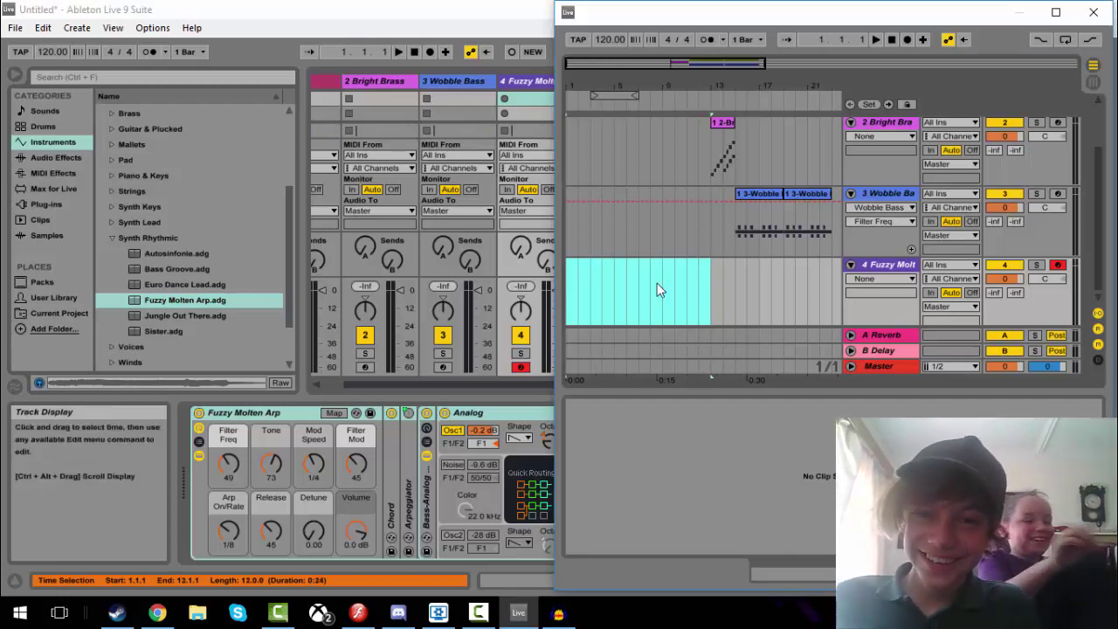
left_click(905, 40)
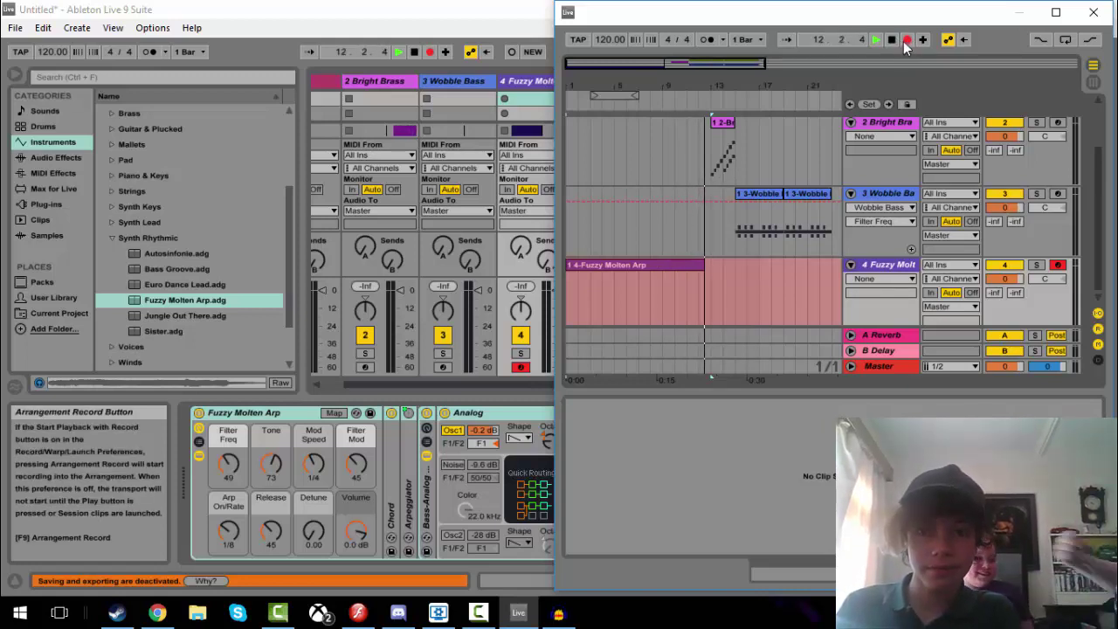
left_click(892, 43)
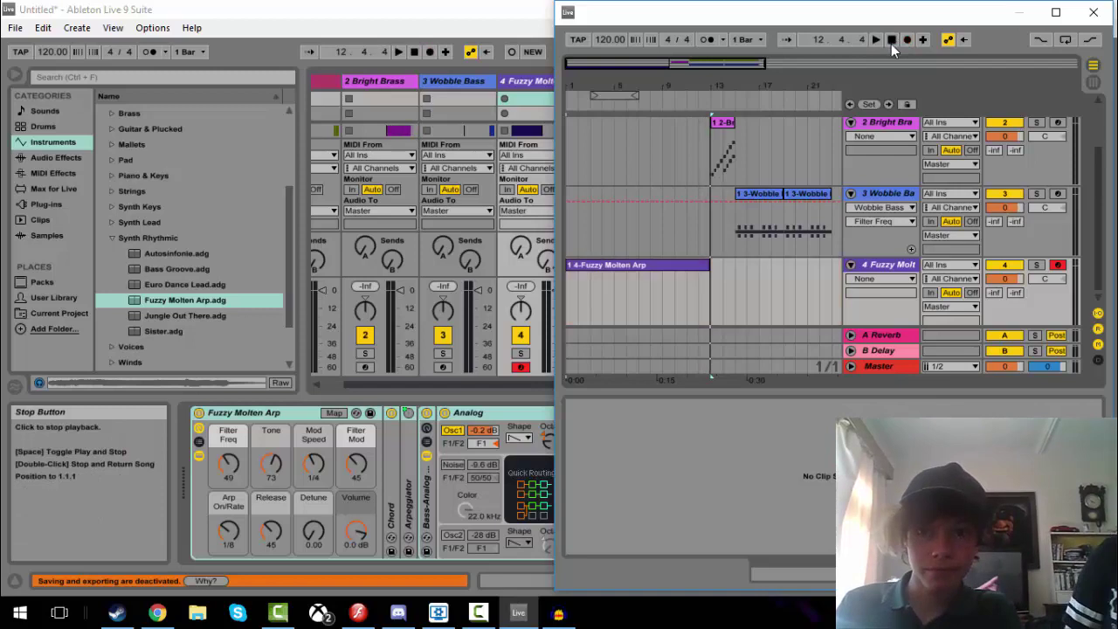
- Extend the end of the recorded Fuzzy Molten Arp clip to exactly bar 13
left_click(709, 208)
left_click(708, 267)
left_click(711, 267)
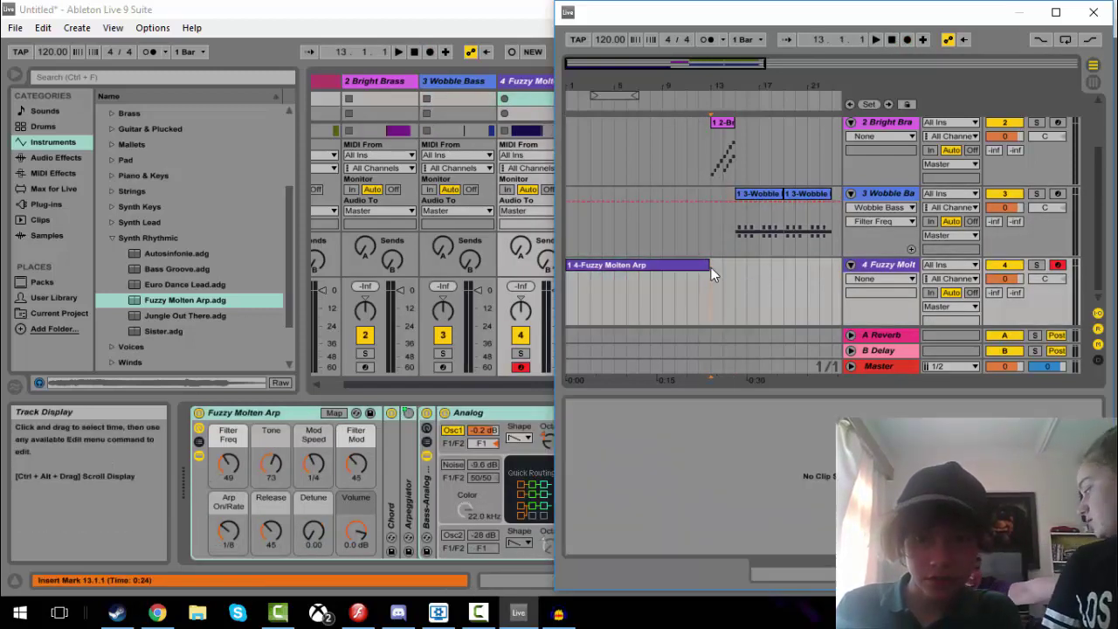
left_click(708, 266)
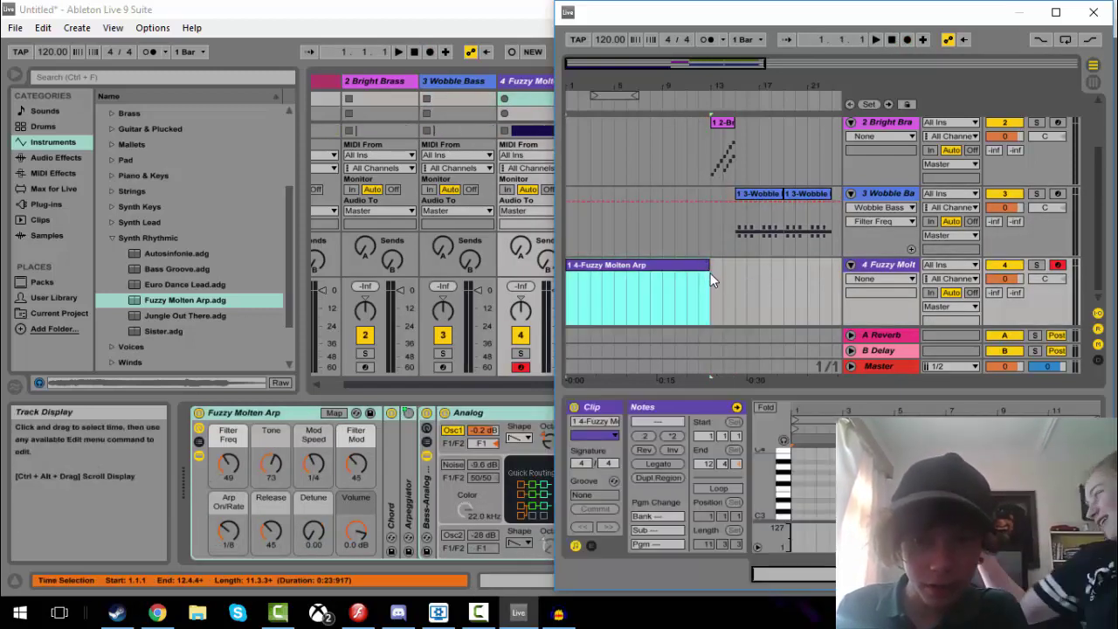
left_click_drag(708, 266, 711, 266)
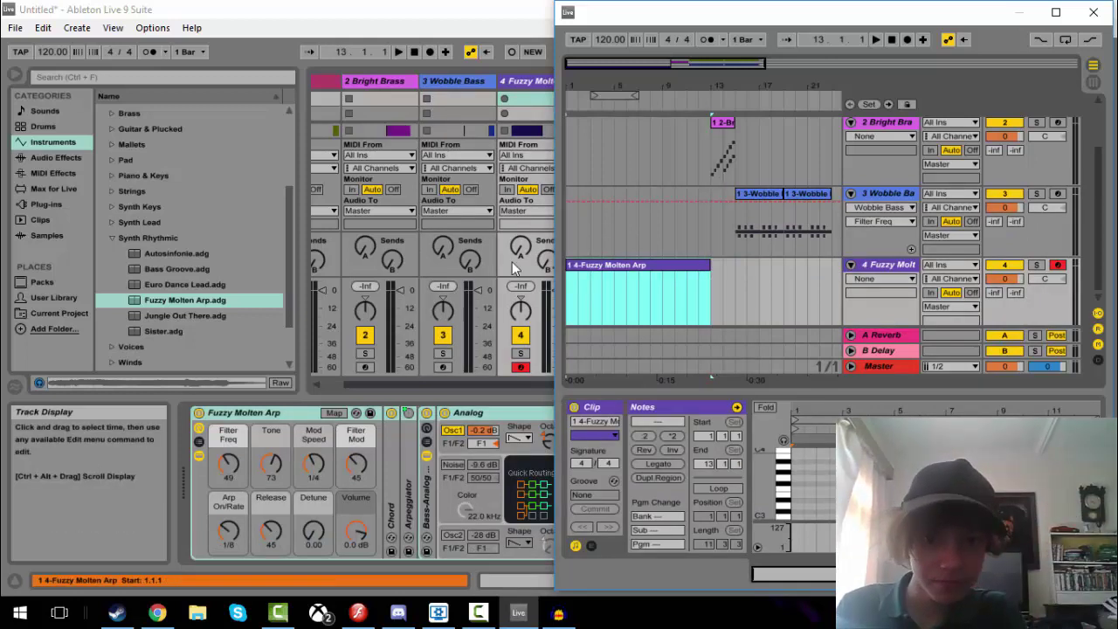
- Add an F#3 note at the start of the Fuzzy Molten Arp clip and lengthen it to five bars, ending at 6.1.1
left_click(587, 280)
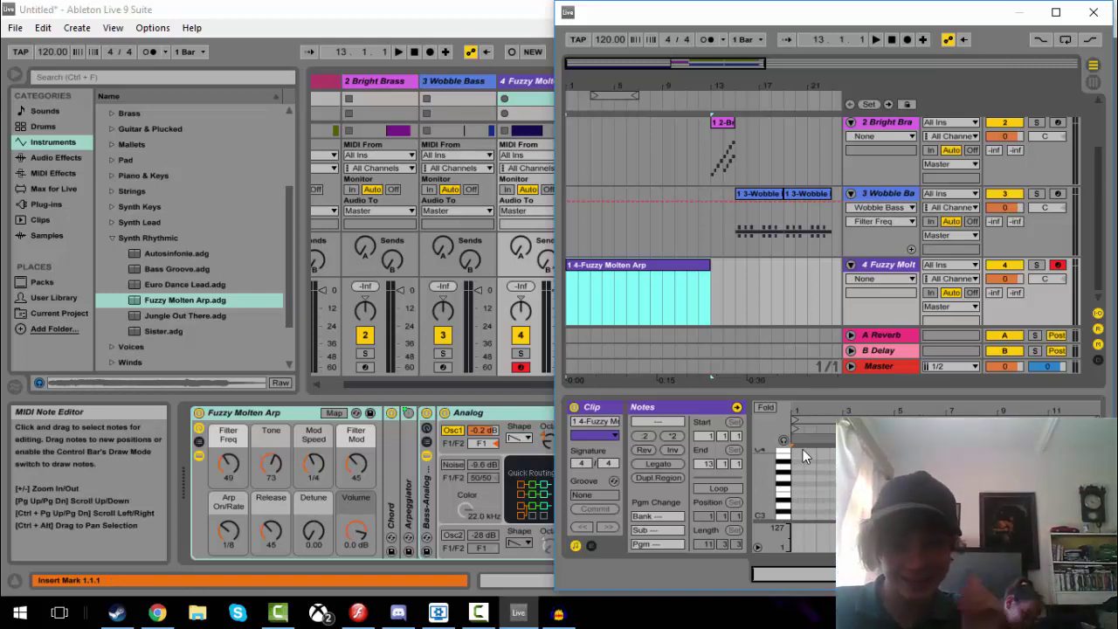
double_click(801, 483)
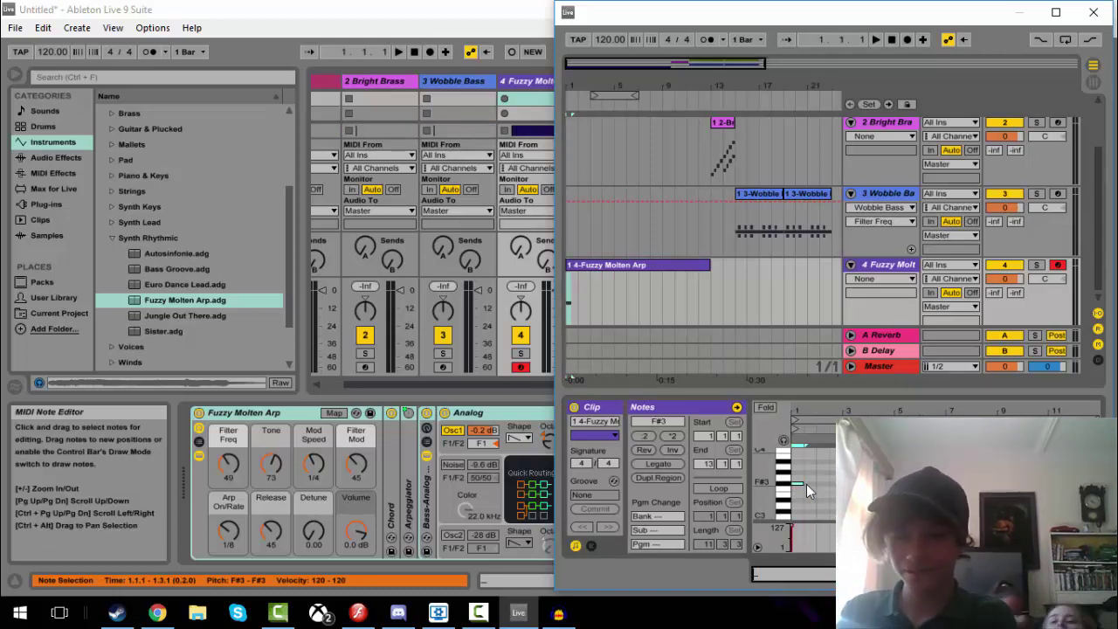
left_click_drag(802, 483, 872, 483)
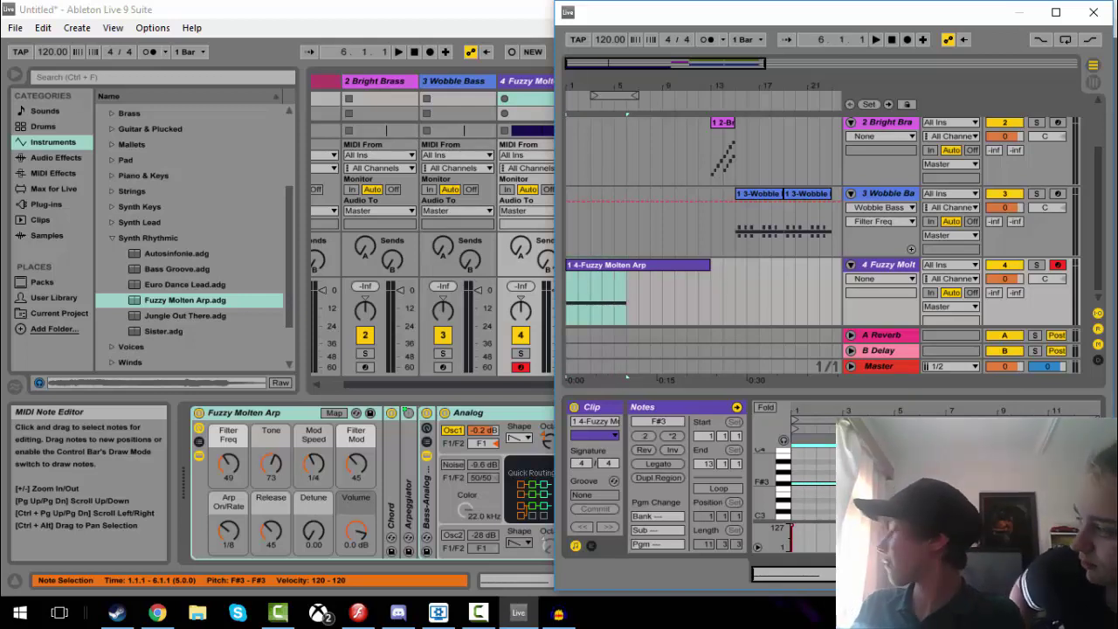
- Add a G3 note at 6.1.1 in the Fuzzy Molten Arp clip, lengthen it to end at 11.1.1, and play the arrangement
double_click(929, 477)
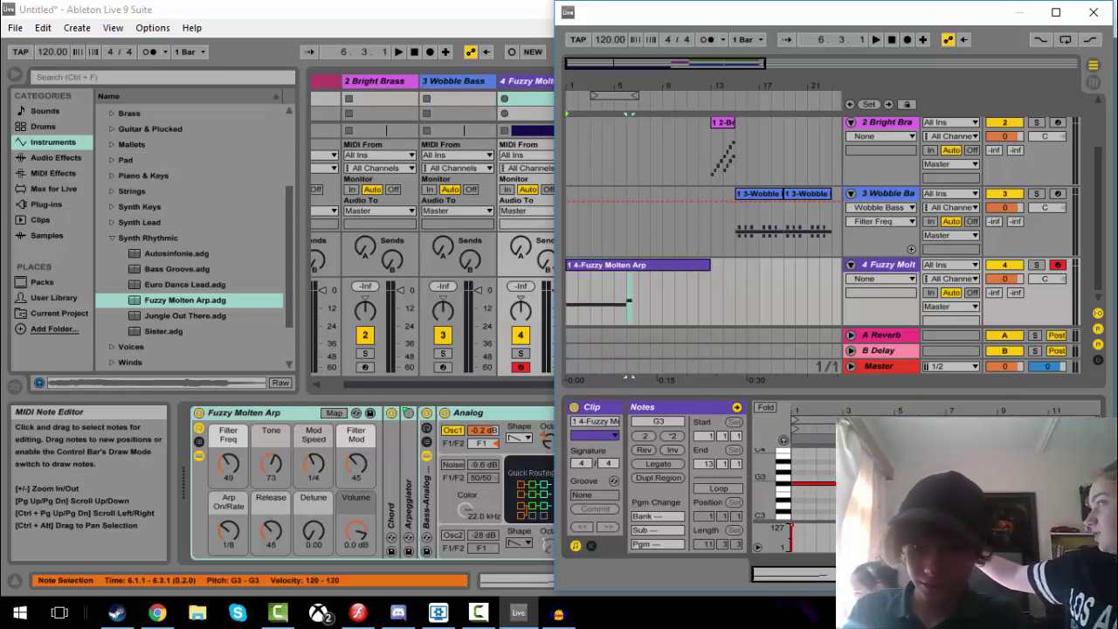
left_click_drag(975, 477, 950, 477)
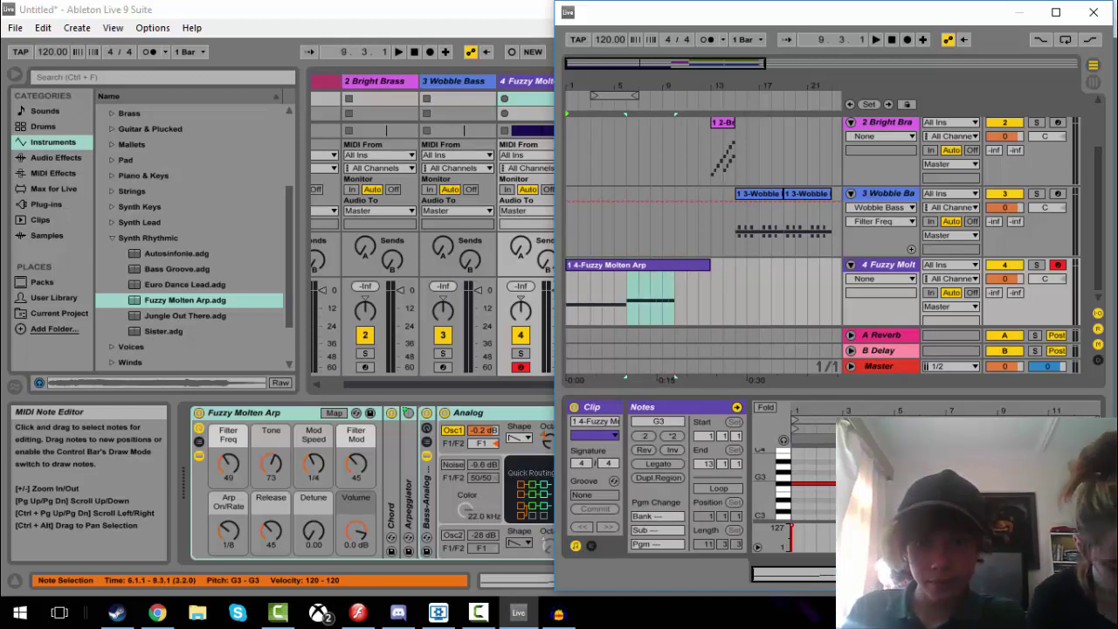
left_click_drag(1040, 477, 1053, 477)
key("space")
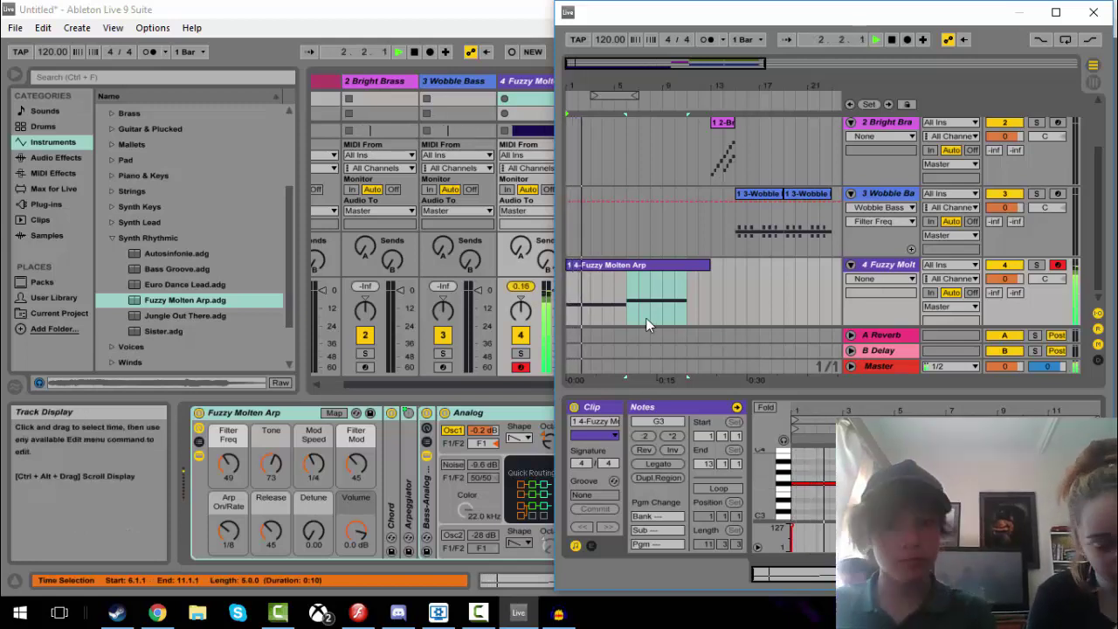
- Shorten the Fuzzy Molten Arp clip to end at bar 11, then deselect it
left_click(701, 264)
left_click_drag(710, 265, 689, 268)
left_click(701, 265)
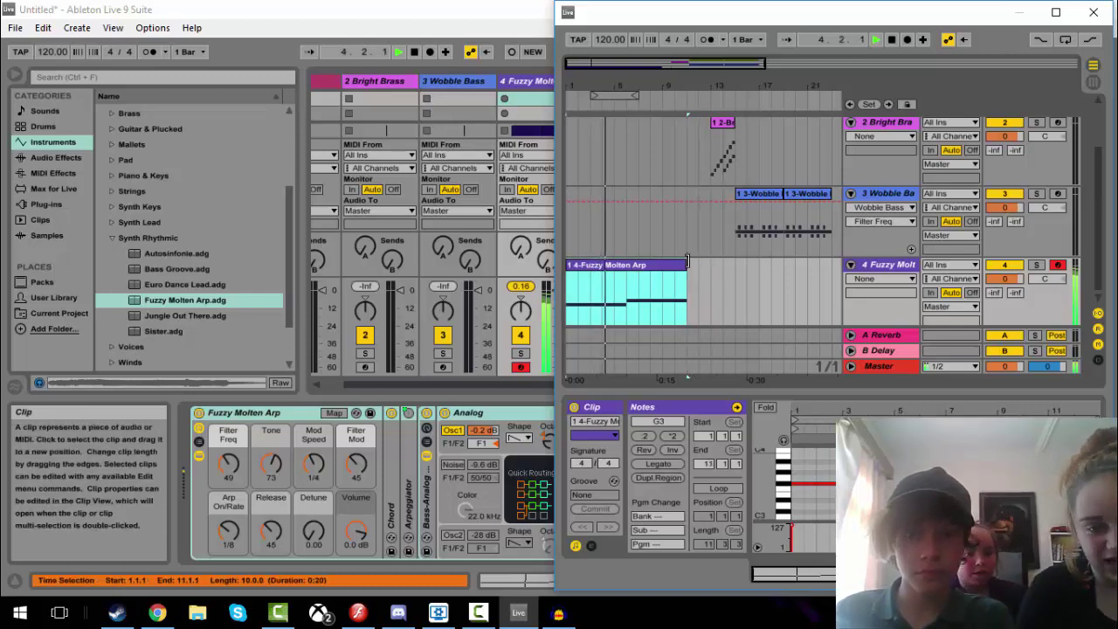
left_click(735, 274)
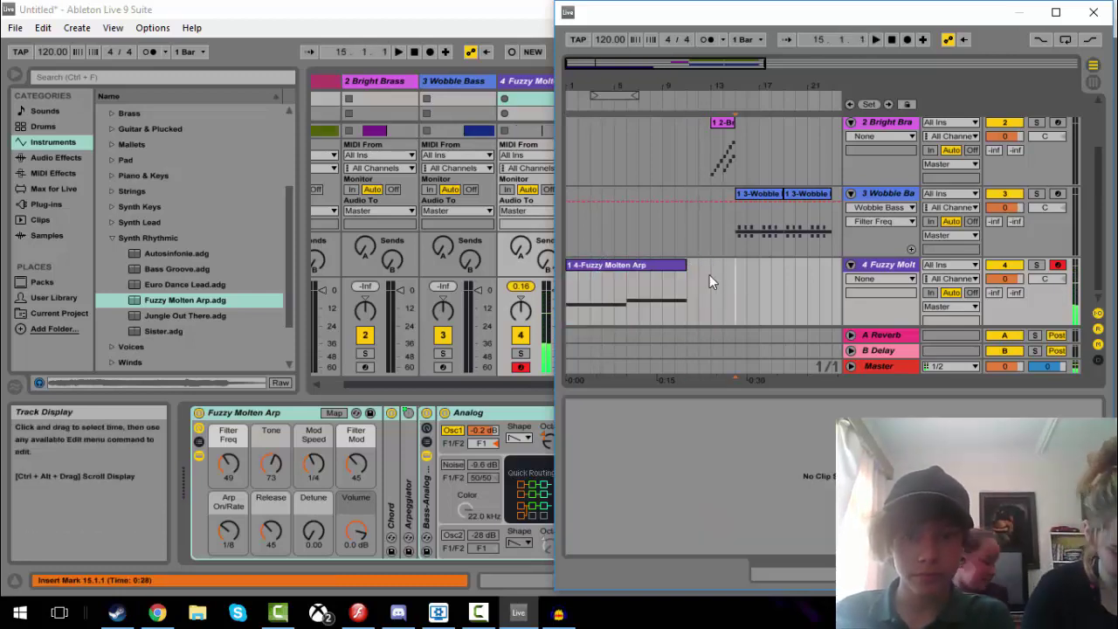
- Copy the first Dubstep Claps clip to bar 1 of the Audio track and duplicate it twice to fill up to bar 13
scroll(603, 204, "up", 1)
scroll(766, 149, "up", 2)
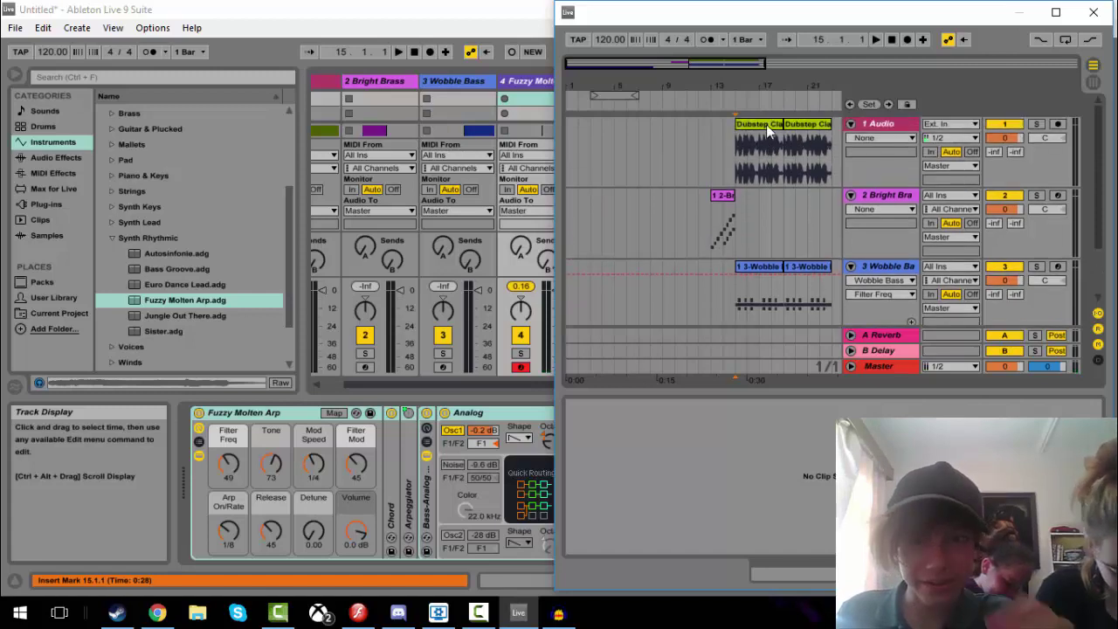
left_click(766, 124)
left_click(570, 159)
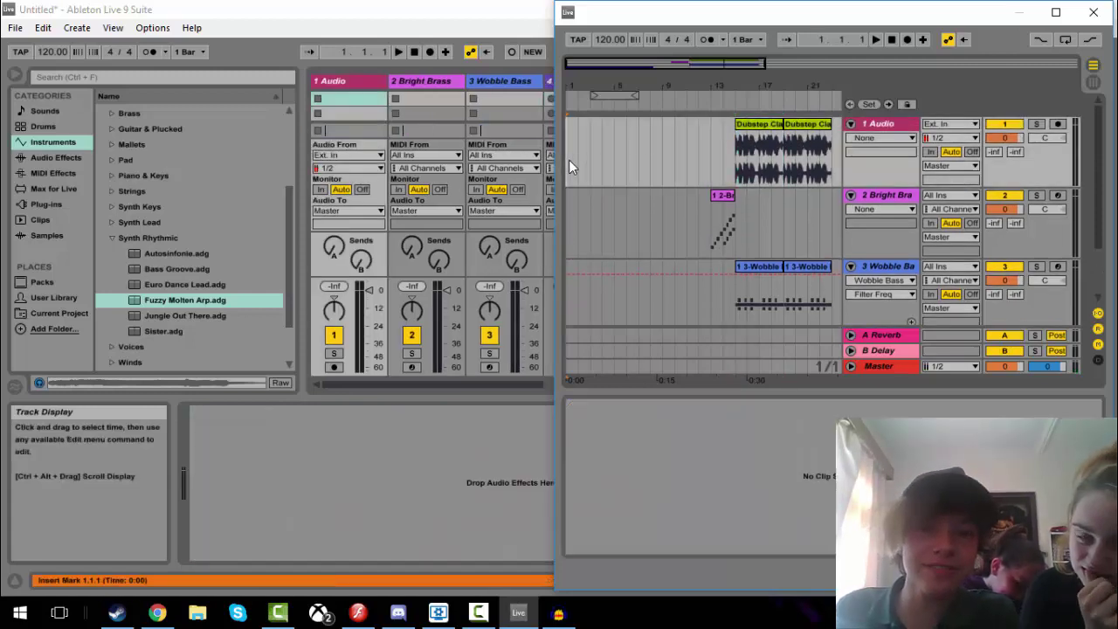
scroll(605, 167, "down", 3)
key("ctrl+v")
scroll(607, 164, "up", 2)
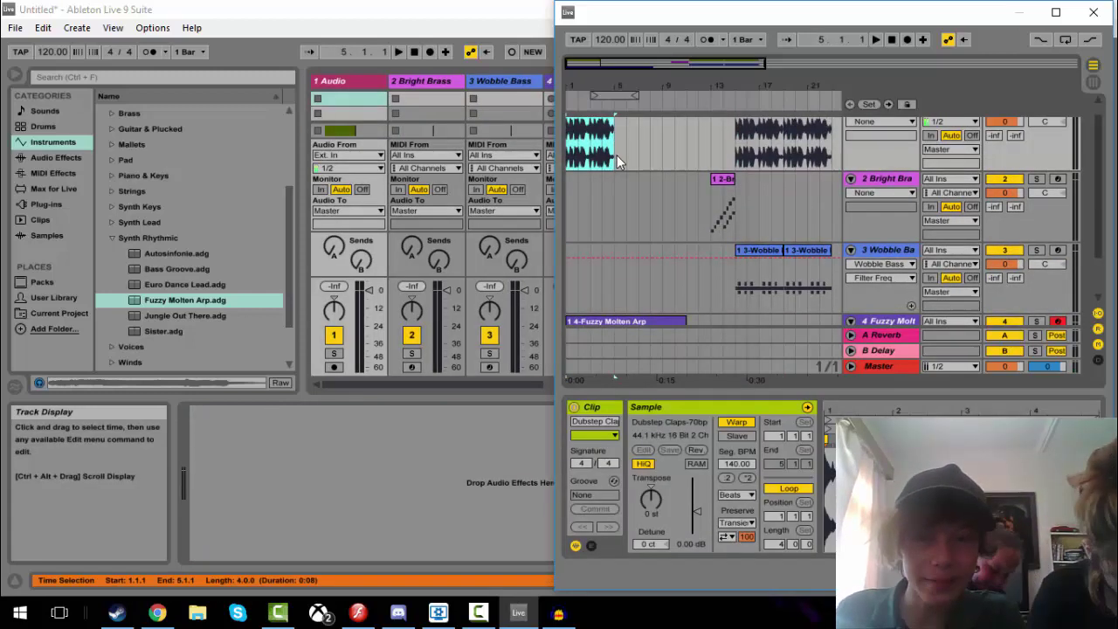
key("ctrl+d")
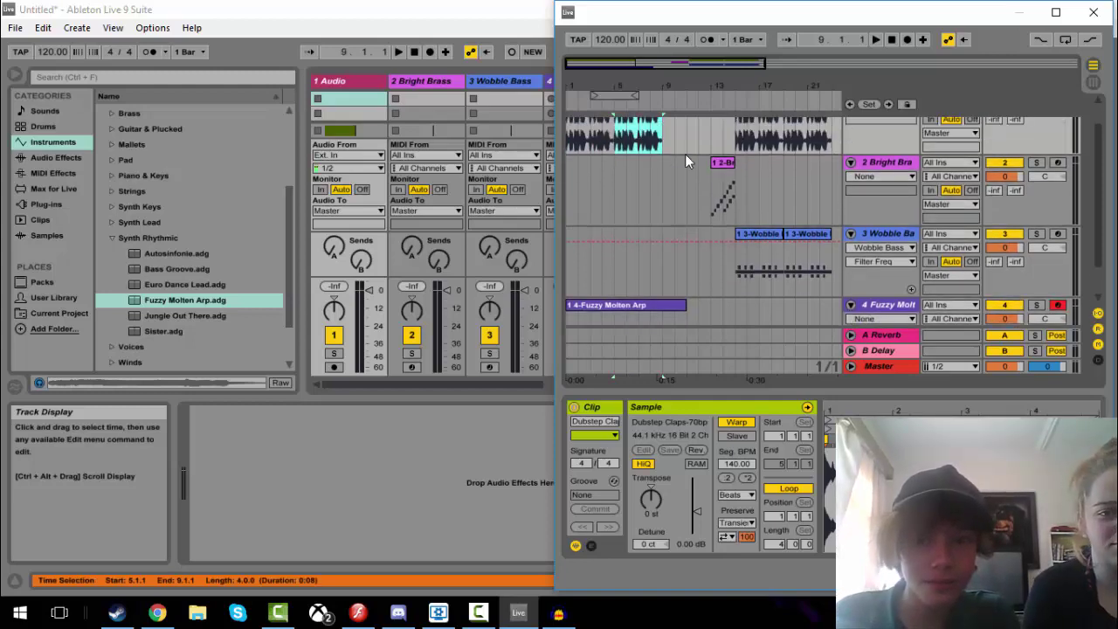
key("ctrl+d")
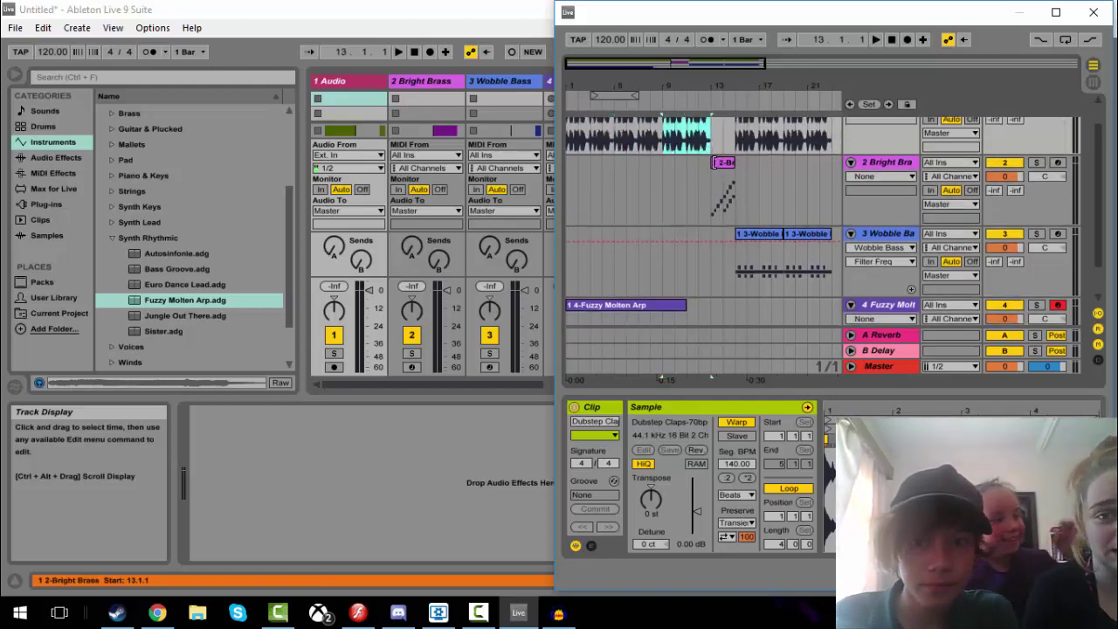
- Try to extend the Fuzzy Molten Arp clip to bar 12 and to shift it two bars later, starting at bar 3
scroll(701, 281, "down", 1)
left_click(677, 269)
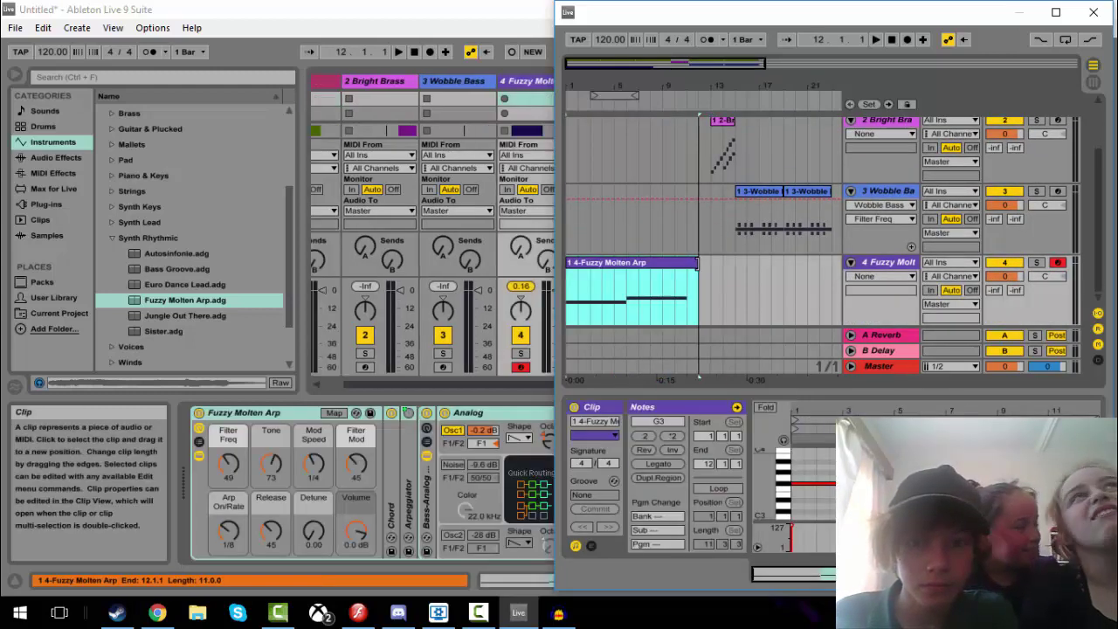
left_click_drag(675, 269, 691, 261)
scroll(691, 261, "up", 1)
left_click(582, 132)
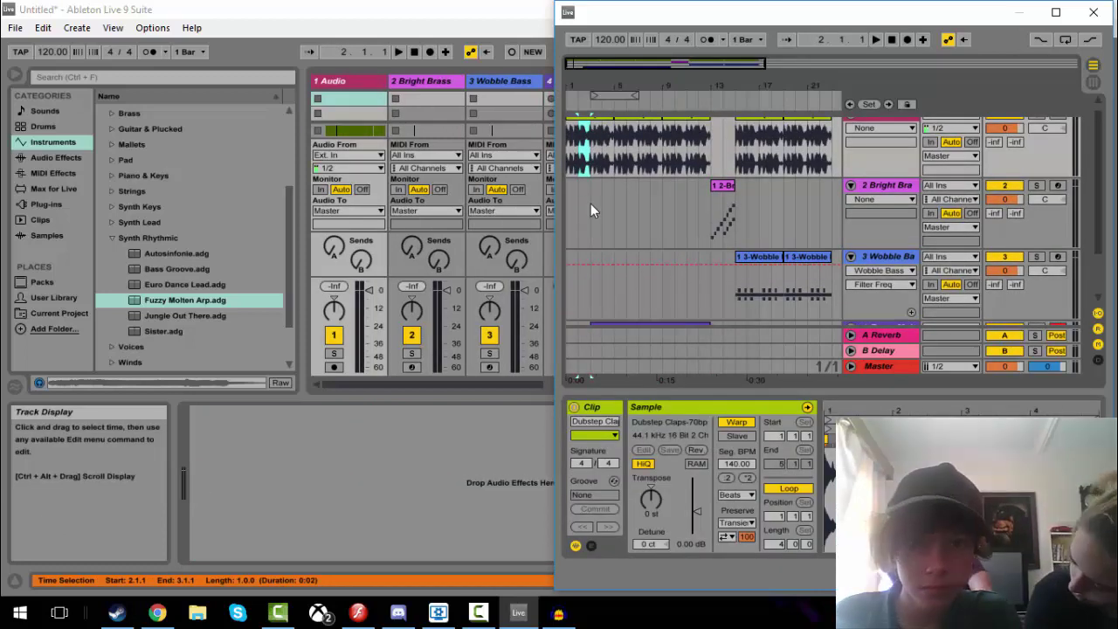
left_click(591, 210)
scroll(578, 169, "down", 1)
- Lengthen the F#3 note in the Fuzzy Molten Arp clip to 6.3.1, start the G3 note there, and play the arrangement
left_click(629, 278)
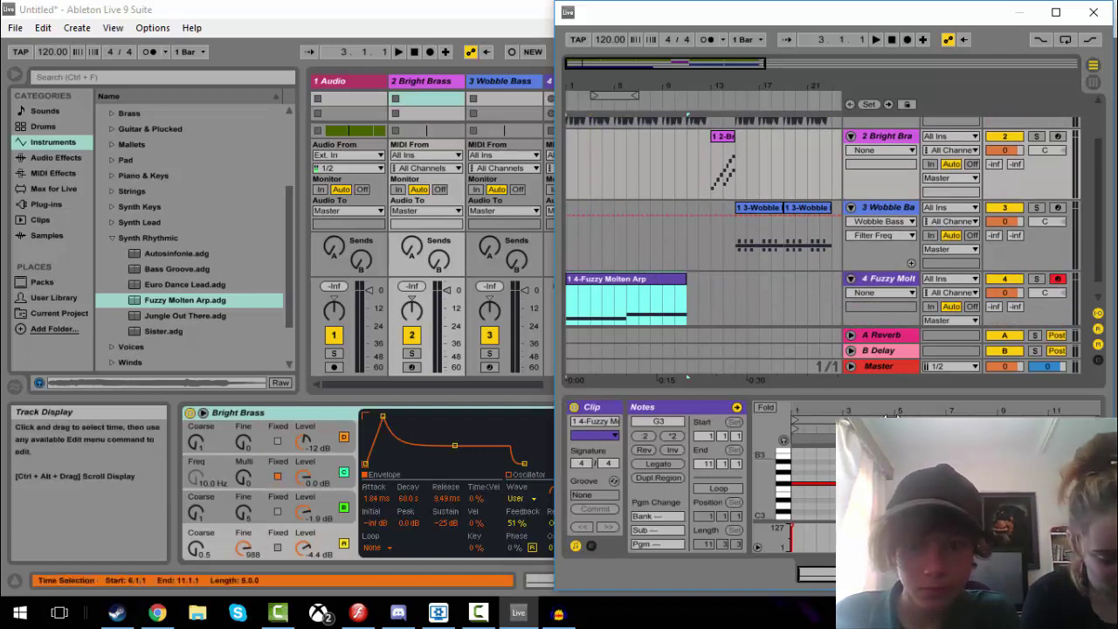
mouse_move(939, 483)
left_mouse_down()
mouse_move(953, 483)
mouse_move(925, 483)
mouse_move(935, 483)
left_mouse_up()
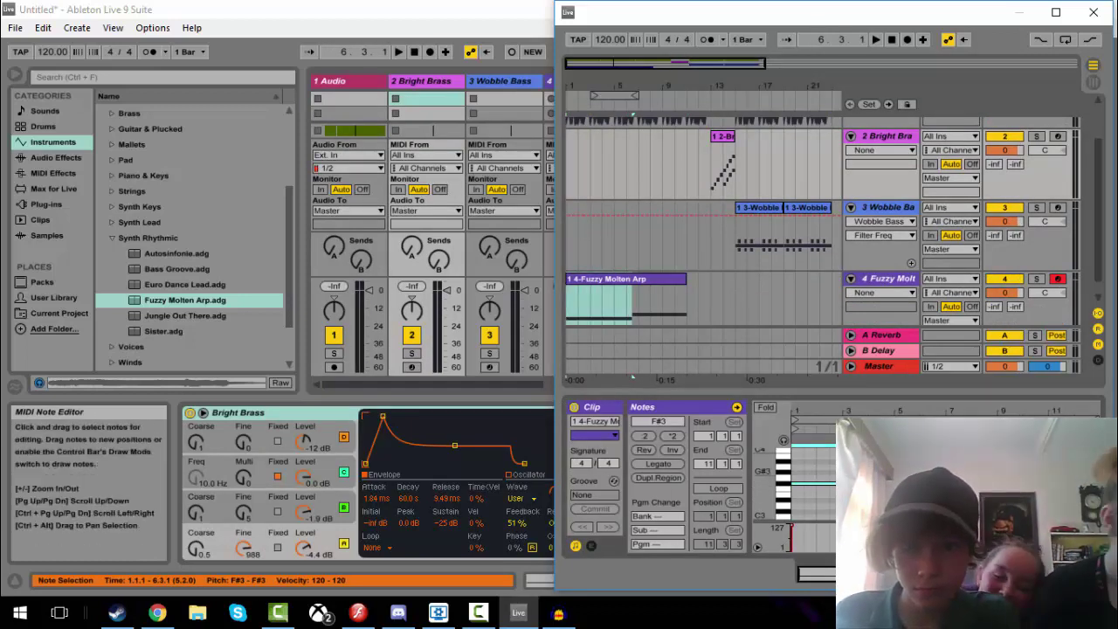
left_click(952, 471)
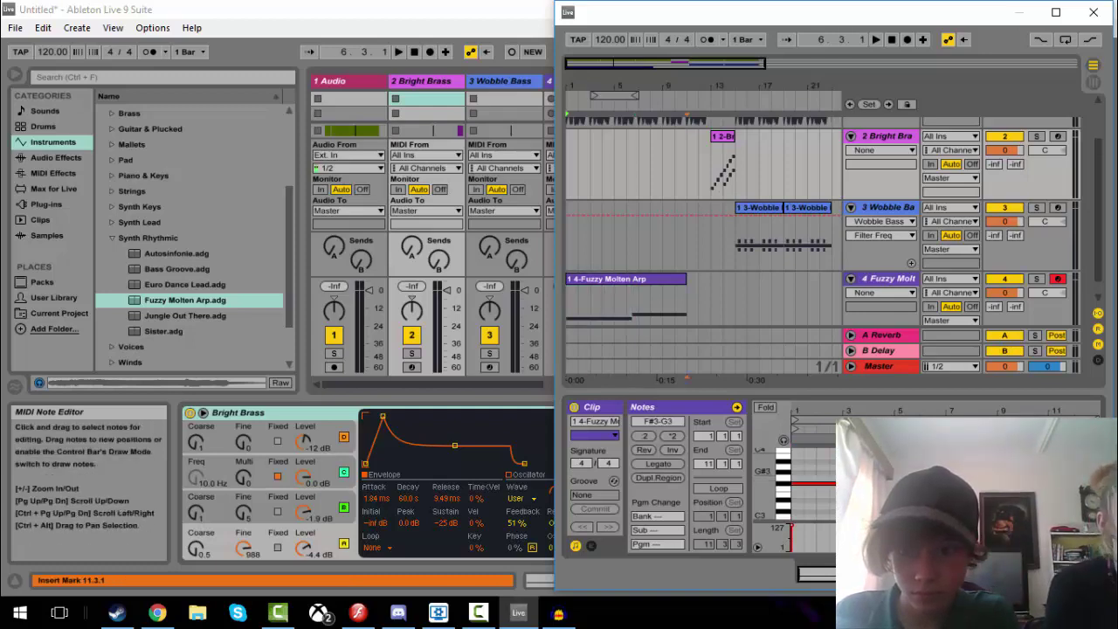
left_click(952, 477)
key("space")
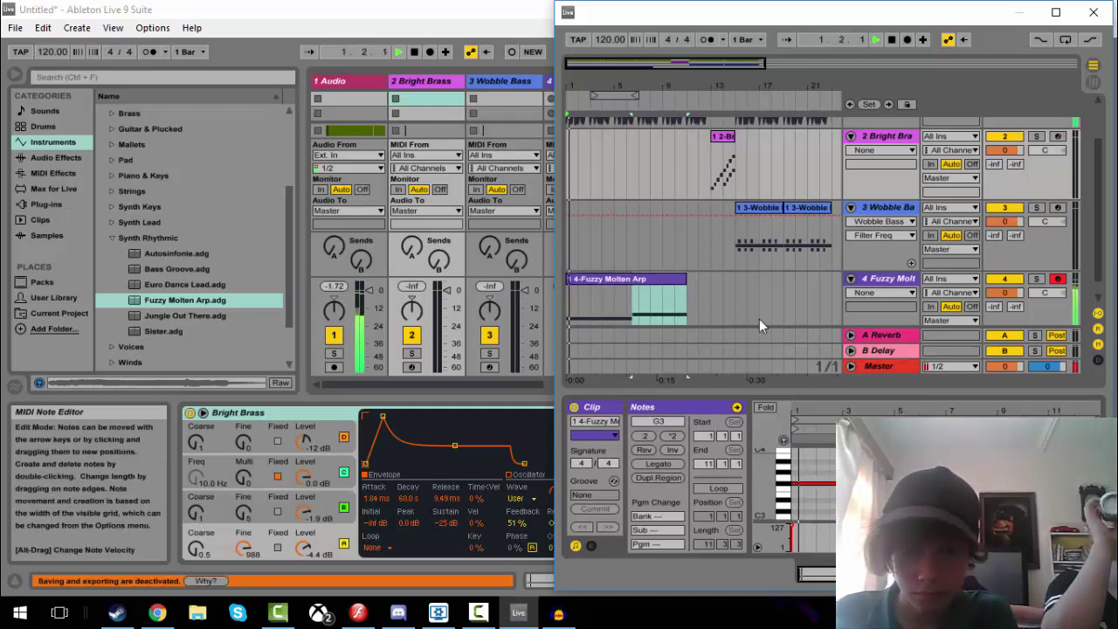
- Extend the Fuzzy Molten Arp clip to bar 13, with F#3 ending at 7.1.1 and G3 running from there to the clip's end
left_click_drag(685, 280, 710, 279)
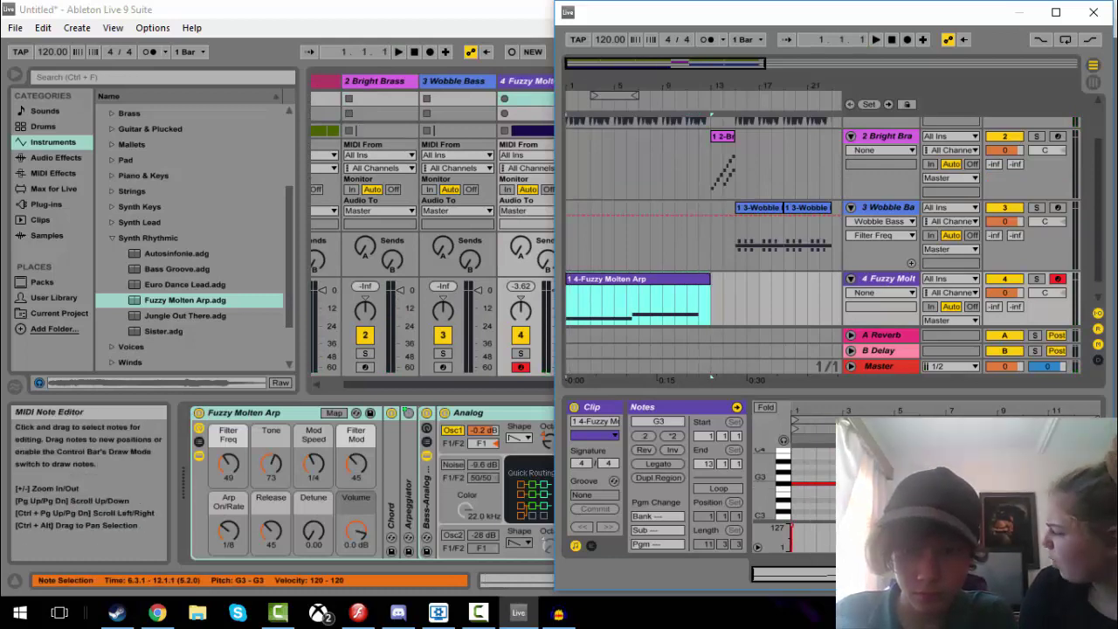
left_click_drag(969, 477, 982, 477)
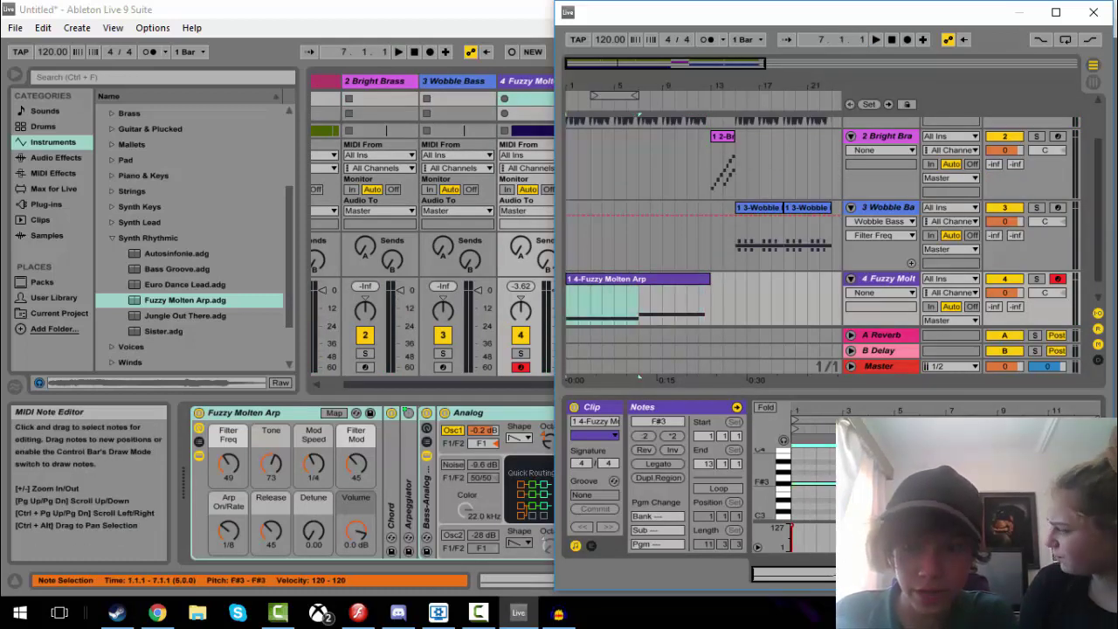
key("space")
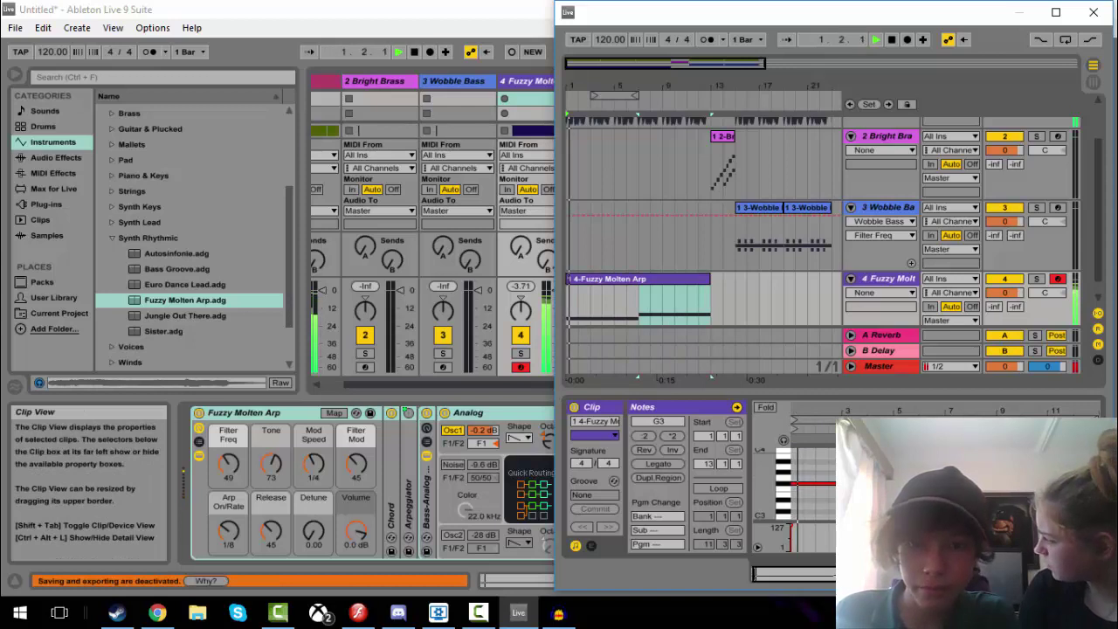
- Play the arrangement briefly from bar 17 and from the start of the Fuzzy Molten Arp clip
left_click(757, 281)
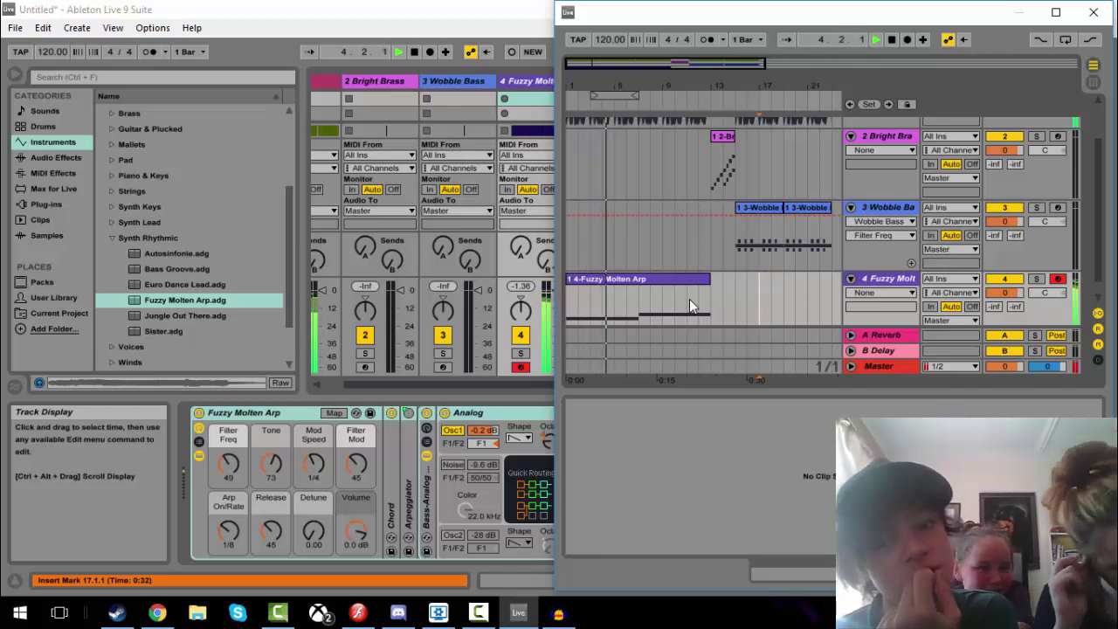
key("space")
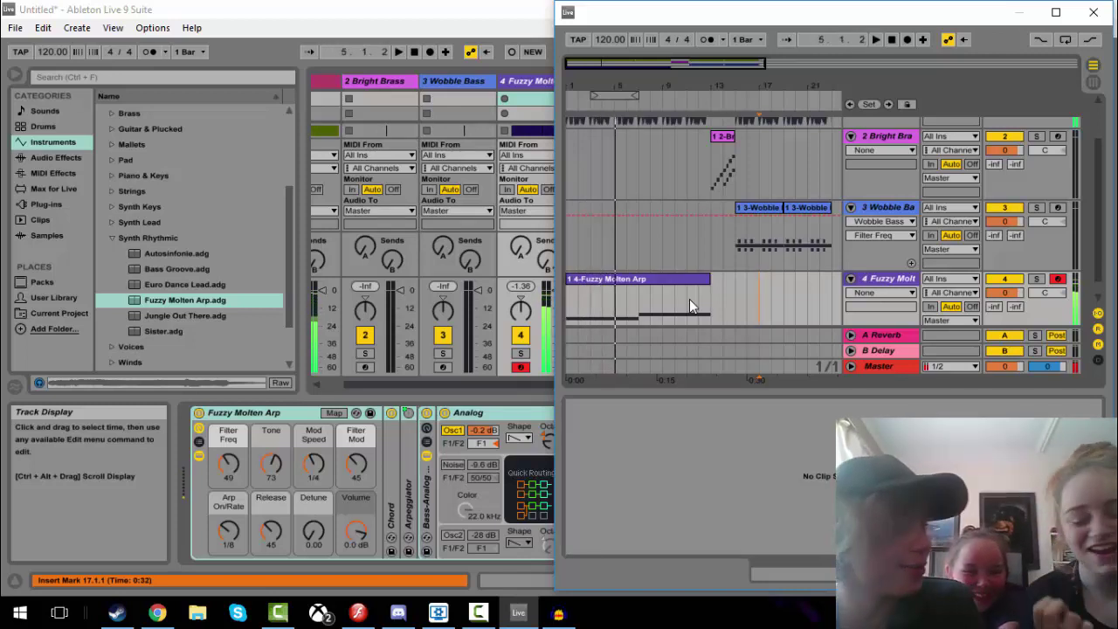
key("space")
key("space")
key("space")
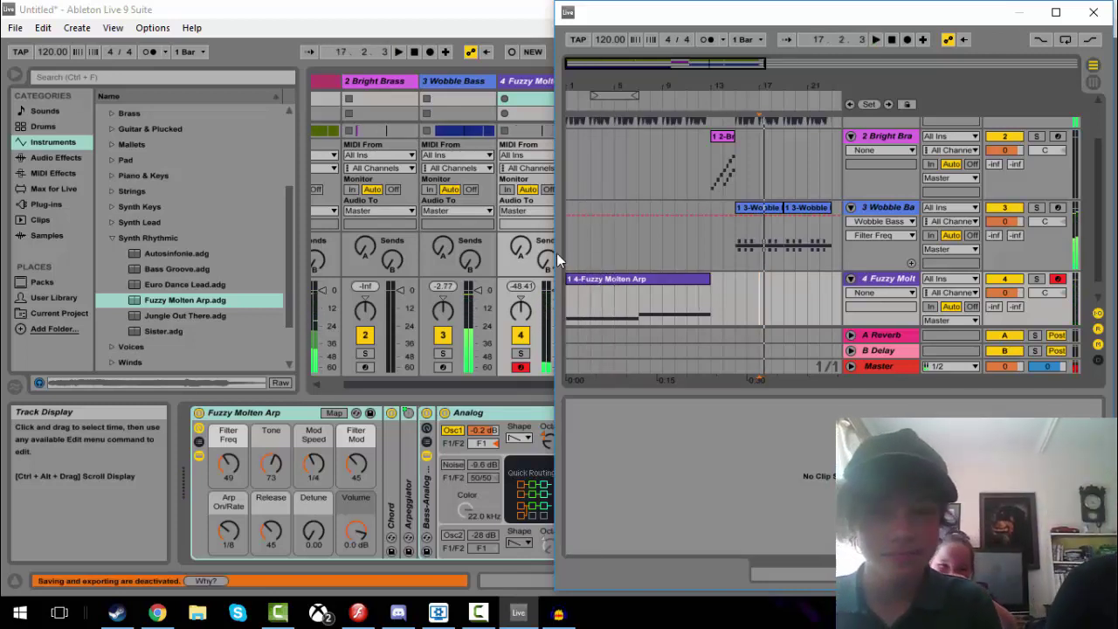
left_click(566, 290)
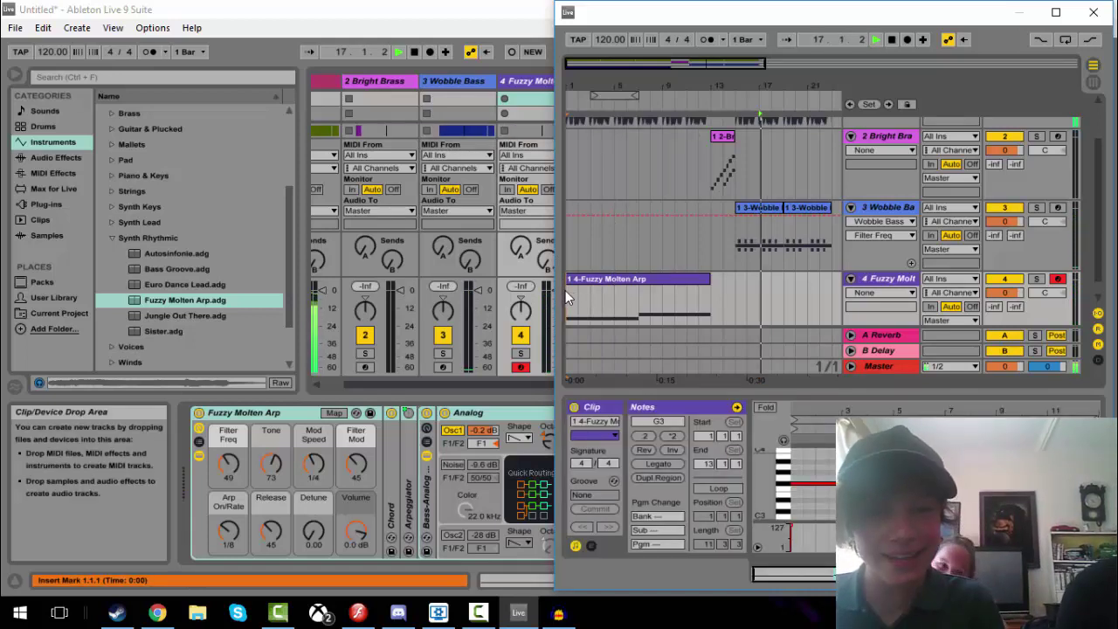
left_click(568, 282)
scroll(568, 287, "down", 1)
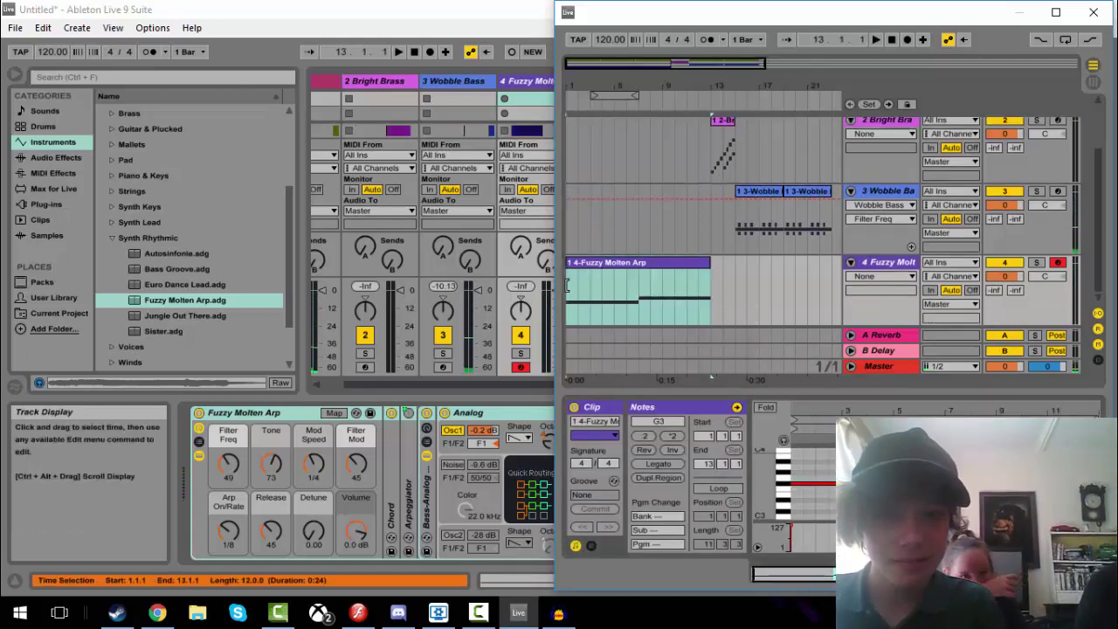
key("space")
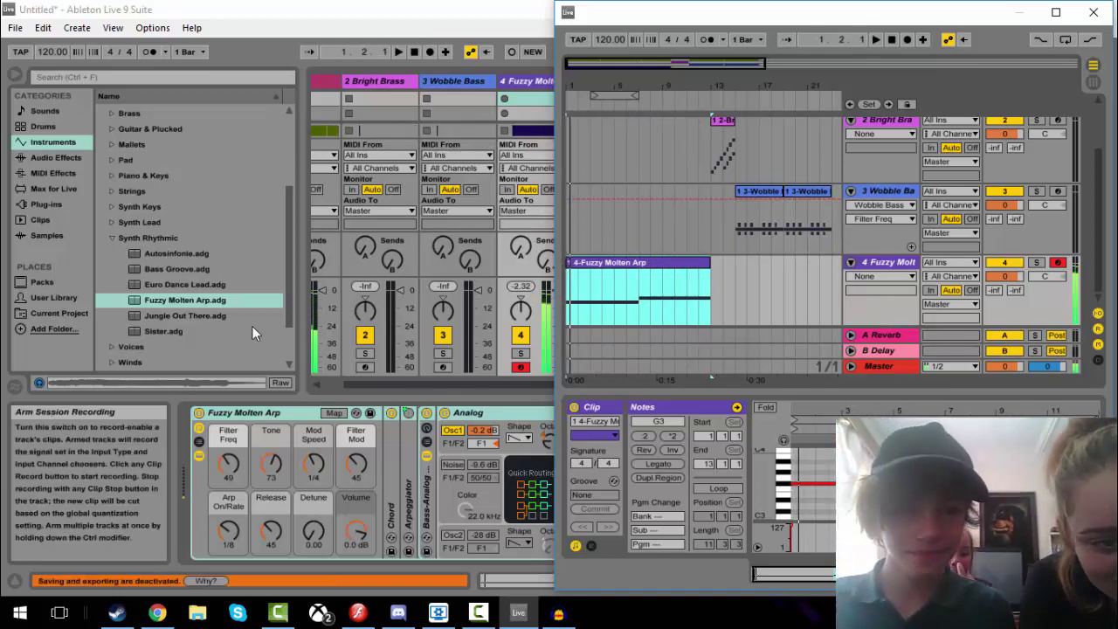
- Replace the Fuzzy Molten Arp instrument on track 4 with the Sister preset and play the arrangement through
left_click(173, 332)
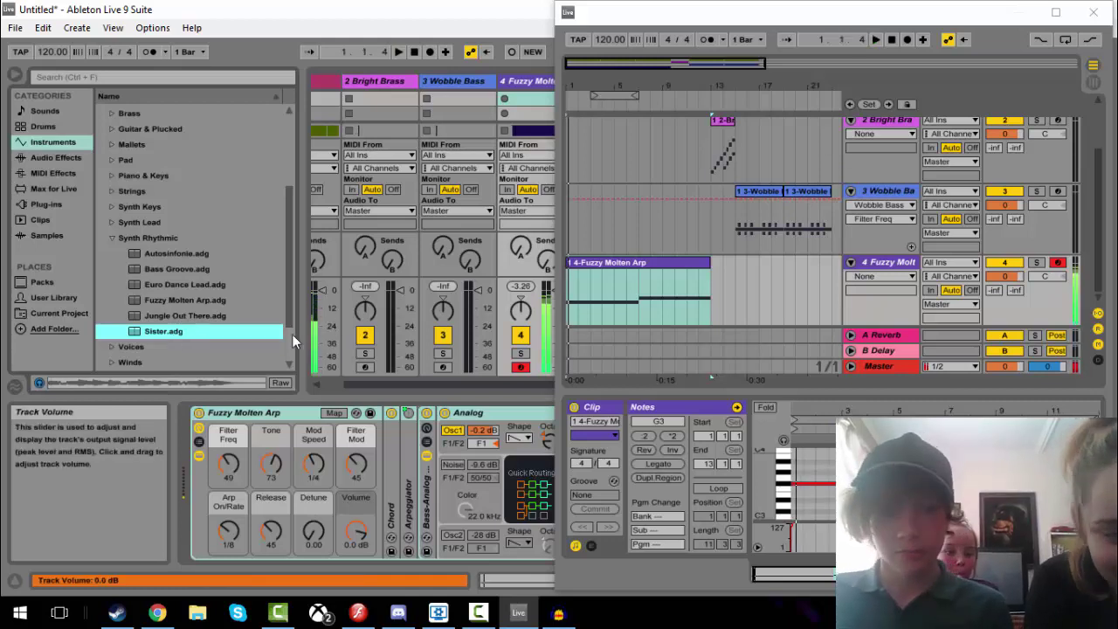
left_click(609, 312)
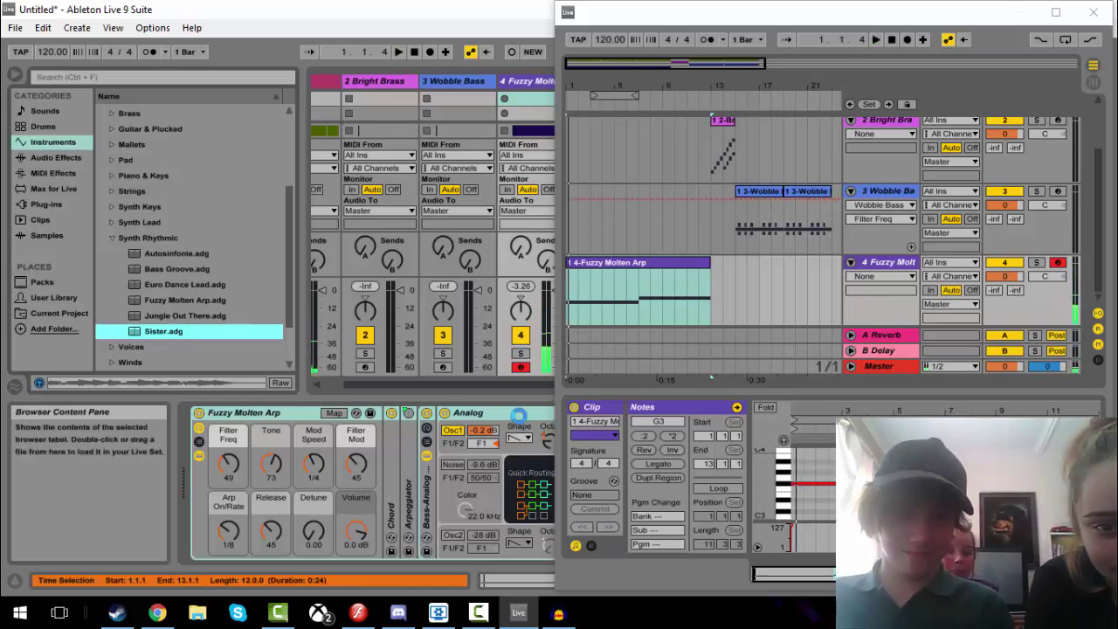
key("space")
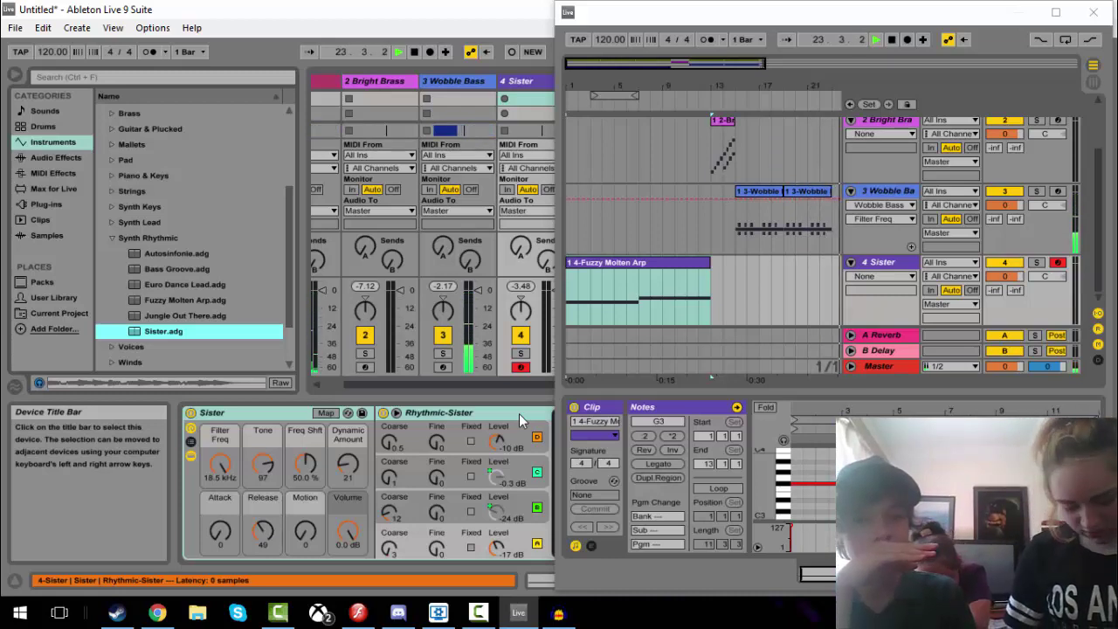
key("space")
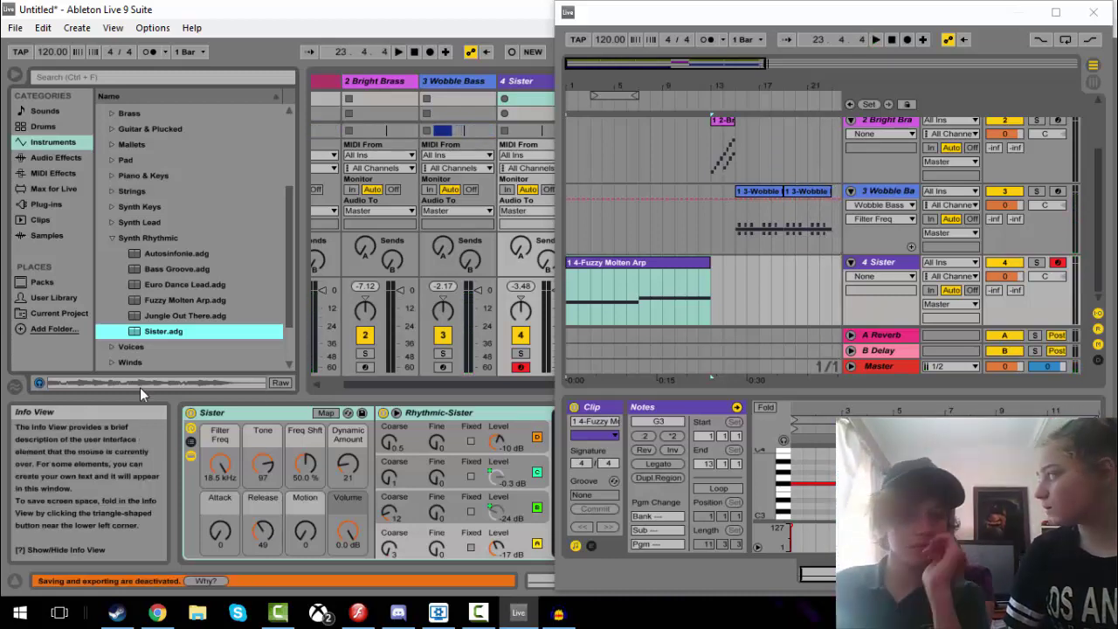
- Replace the Sister instrument on track 4 with the Autosinfonie preset and play the arrangement from the start
left_click(169, 319)
left_click(171, 301)
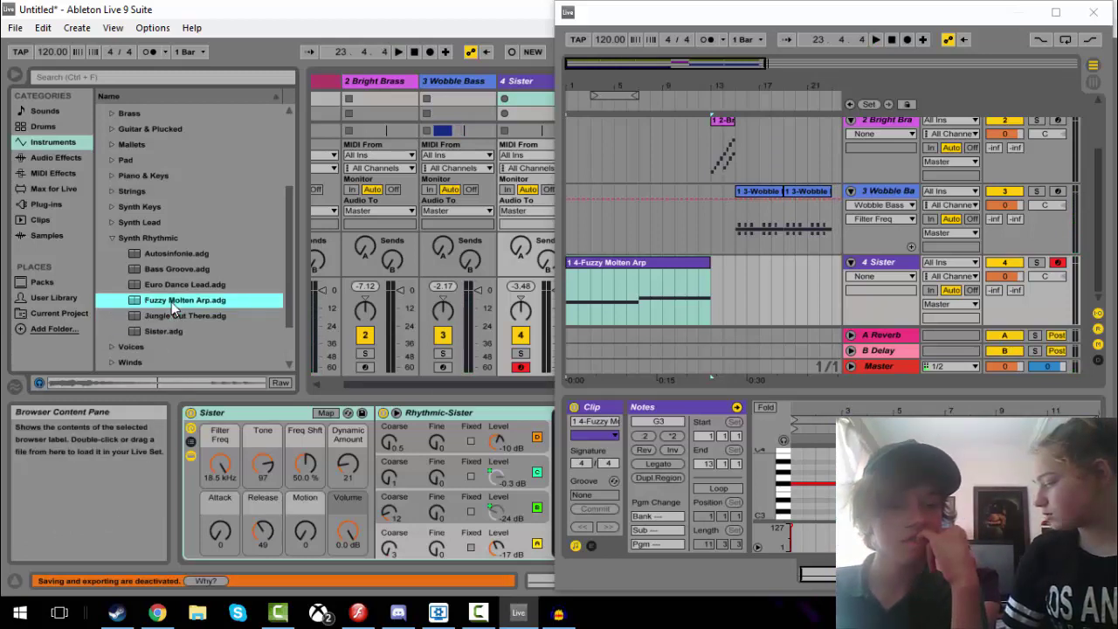
left_click(181, 257)
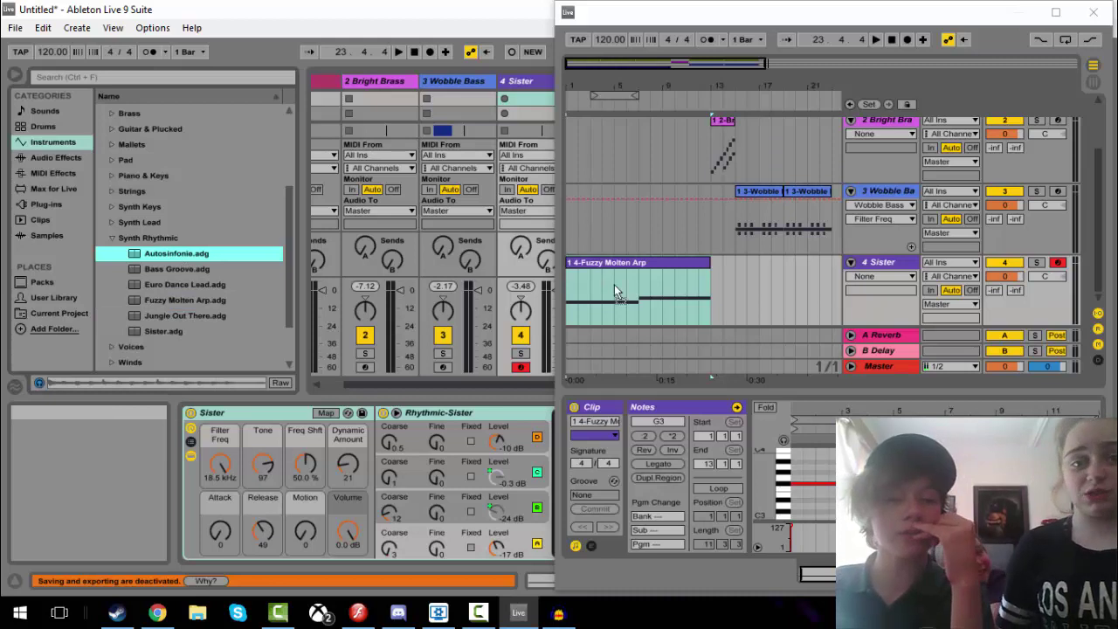
left_click_drag(616, 287, 616, 288)
left_click(566, 278)
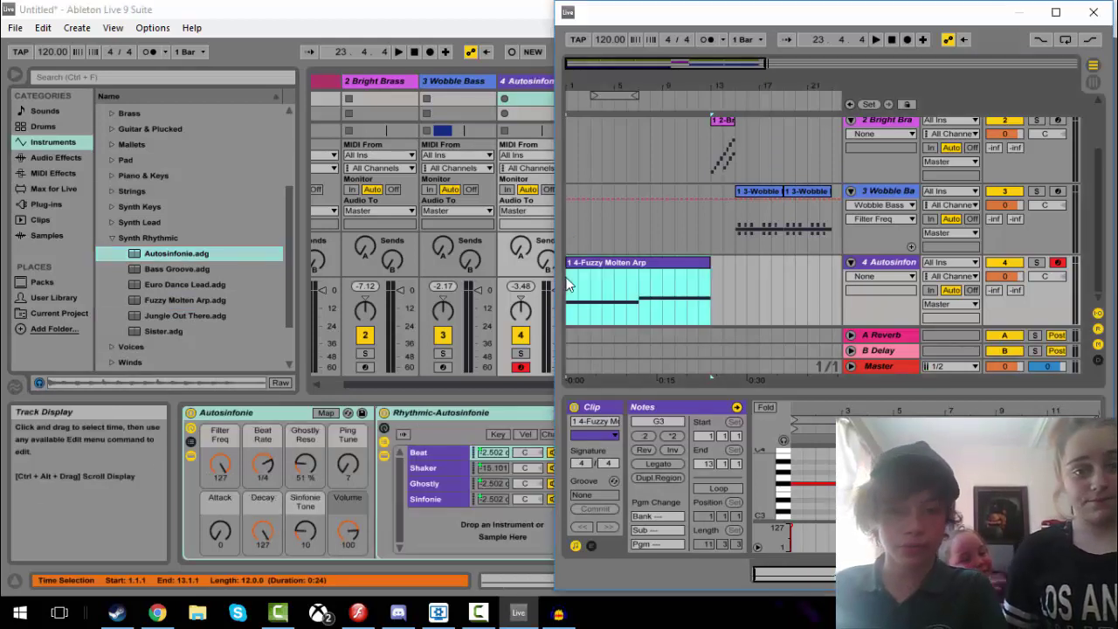
key("space")
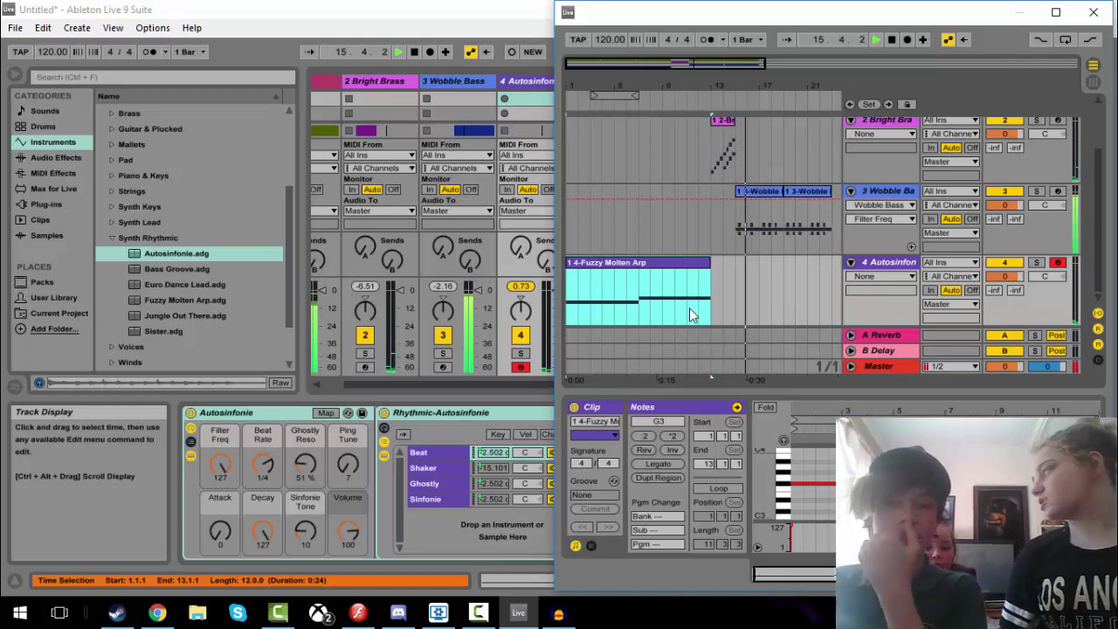
scroll(692, 307, "up", 1)
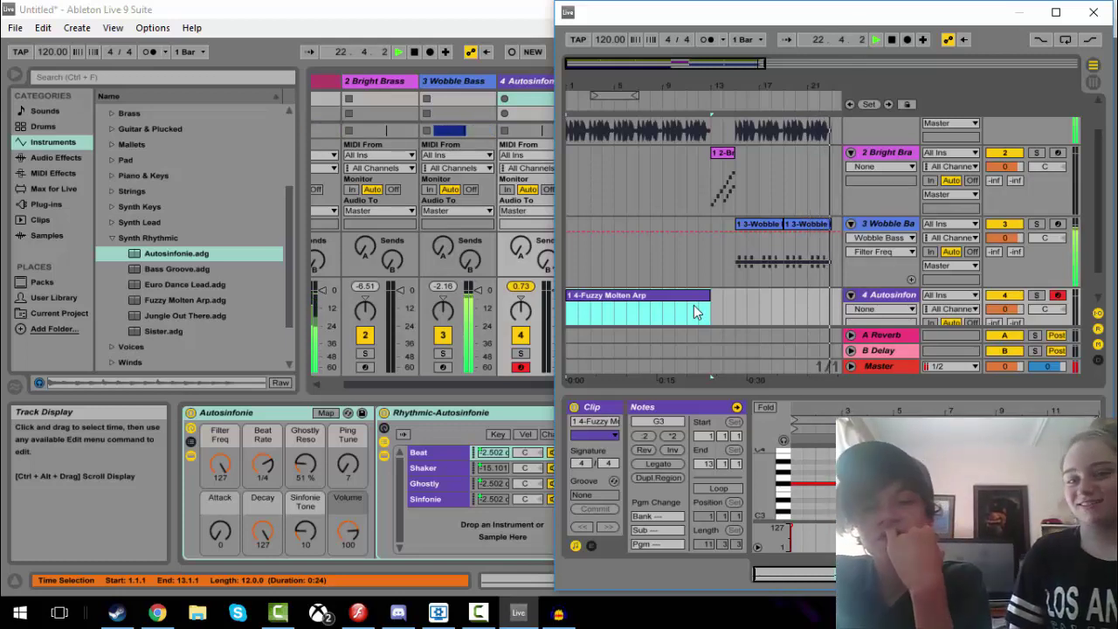
key("space")
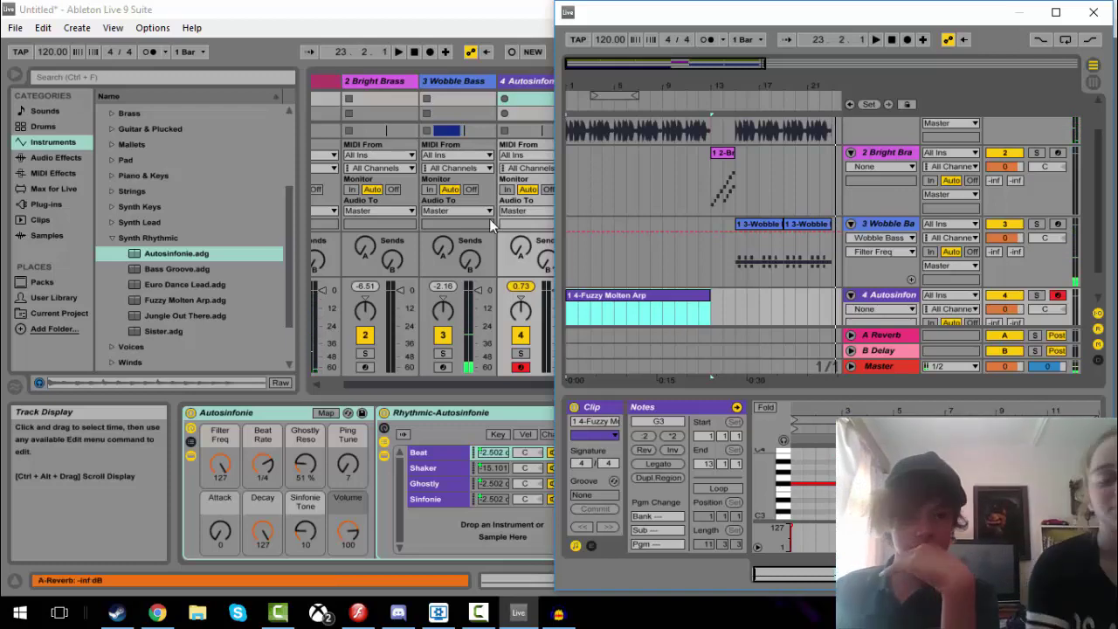
- Copy the Fuzzy Molten Arp clip on track 4 and paste it at bar 15
scroll(671, 293, "down", 2)
key("ctrl+c")
left_click(735, 257)
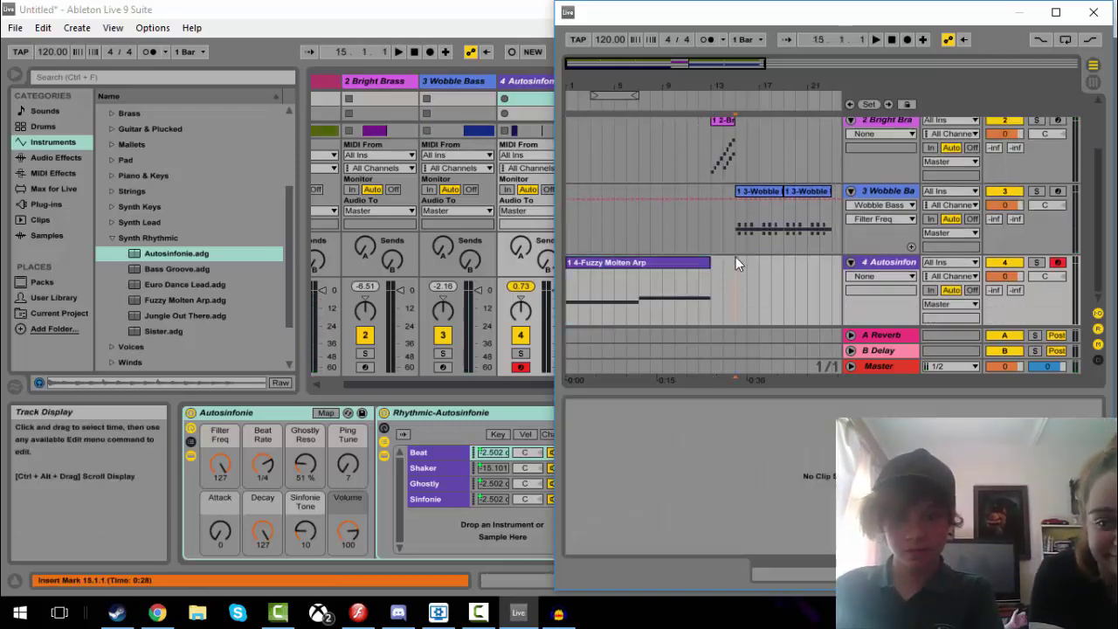
key("ctrl+v")
- Play the first Fuzzy Molten Arp clip briefly and lower its G3 note to F#3, replaying it from the start
left_click(701, 263)
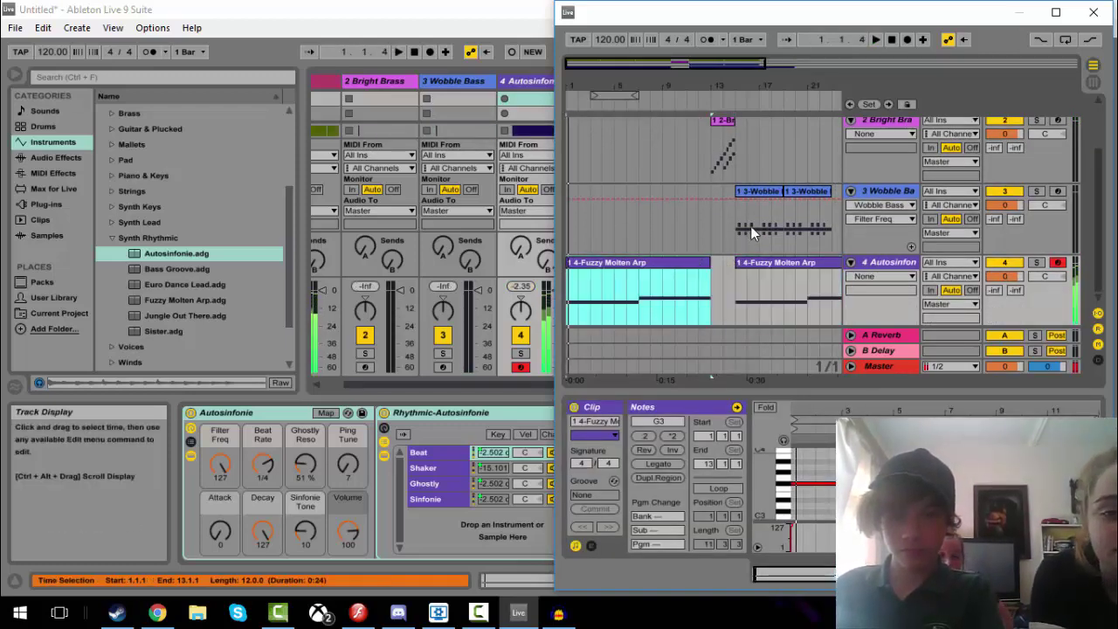
key("space")
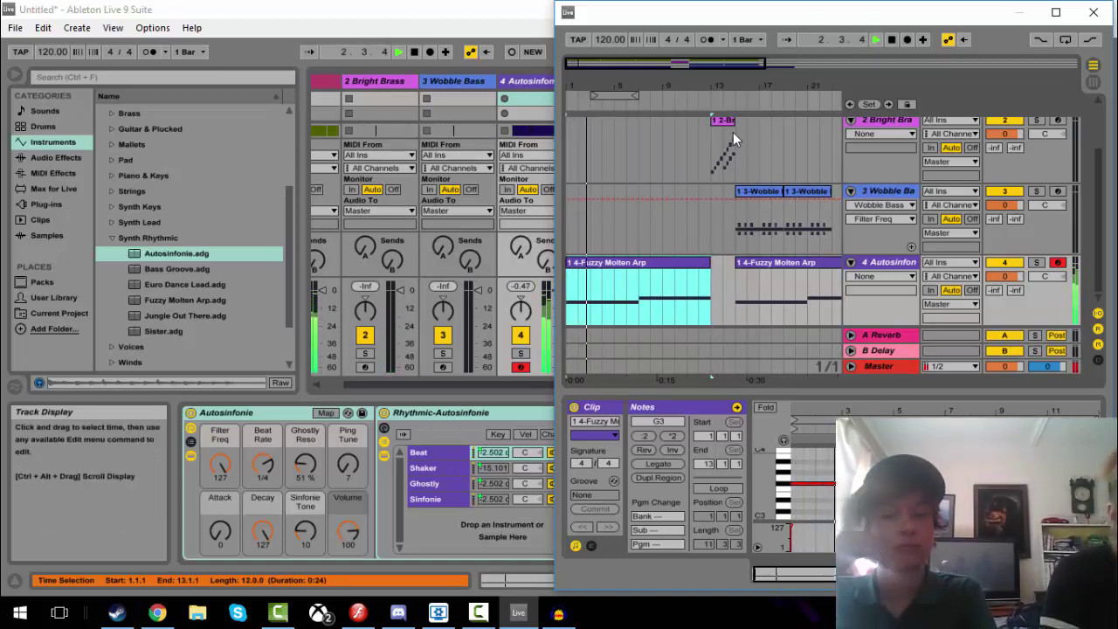
key("space")
left_click_drag(1029, 477, 1029, 483)
key("space")
- Lower the G3 note in the second Fuzzy Molten Arp clip to F#3 and play from bar 18
left_click(771, 303)
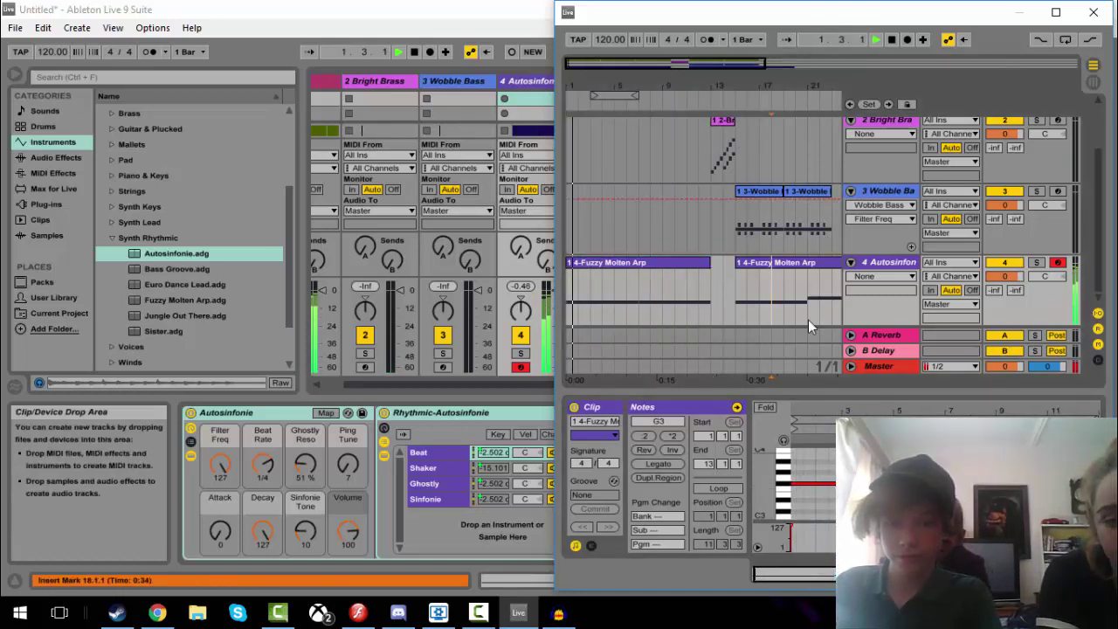
key("space")
left_click(1029, 478)
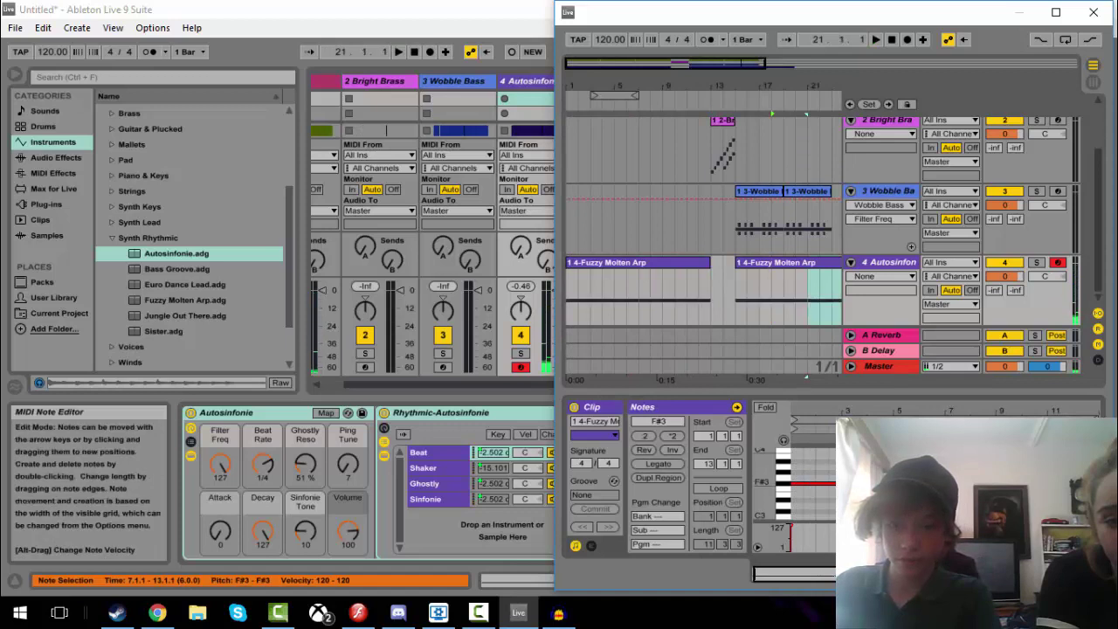
key("space")
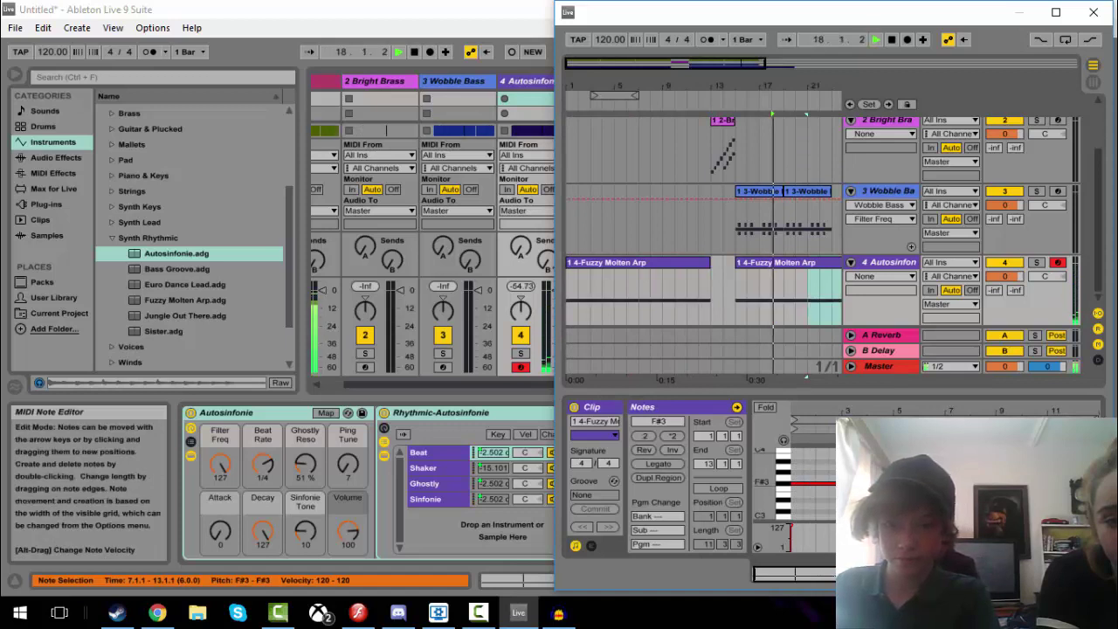
- Play the arrangement from bar 15, where the Wobble Bass clips begin
key("space")
left_click(737, 229)
key("space")
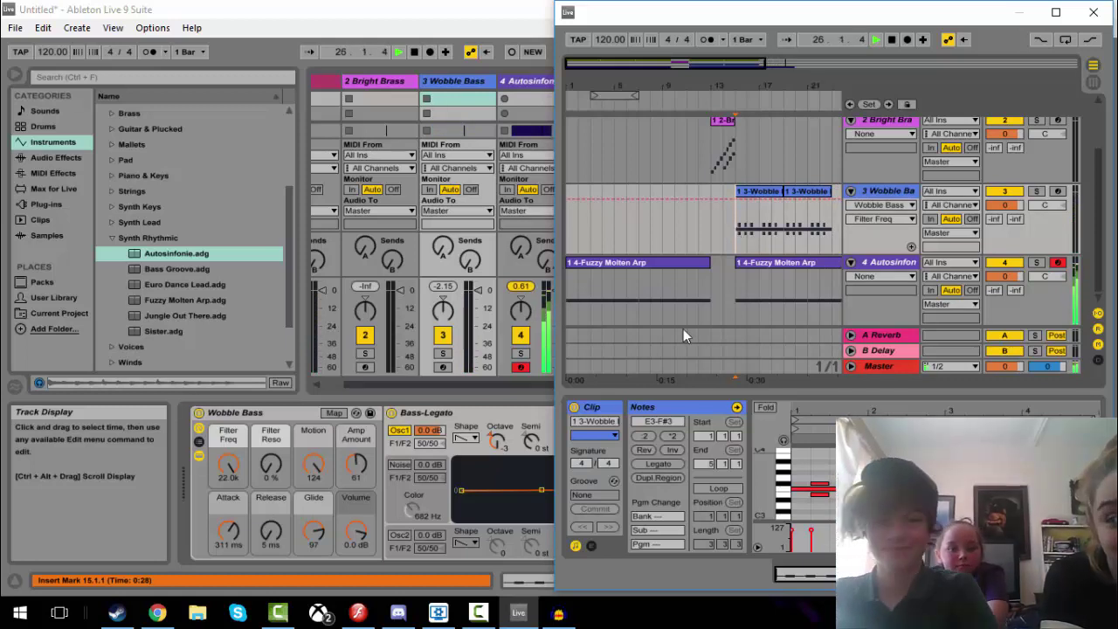
key("space")
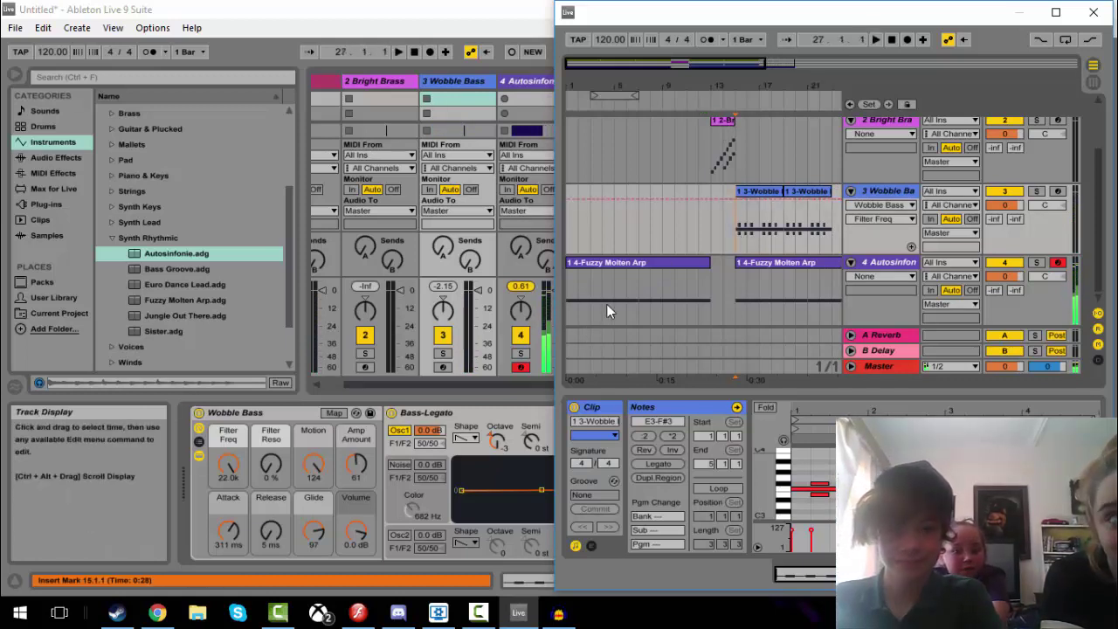
- Copy a Wobble Bass clip and a four-bar Dubstep Claps clip to bar 27 on their own tracks
left_click_drag(686, 66, 776, 66)
left_click_drag(703, 216, 757, 265)
left_click(703, 154)
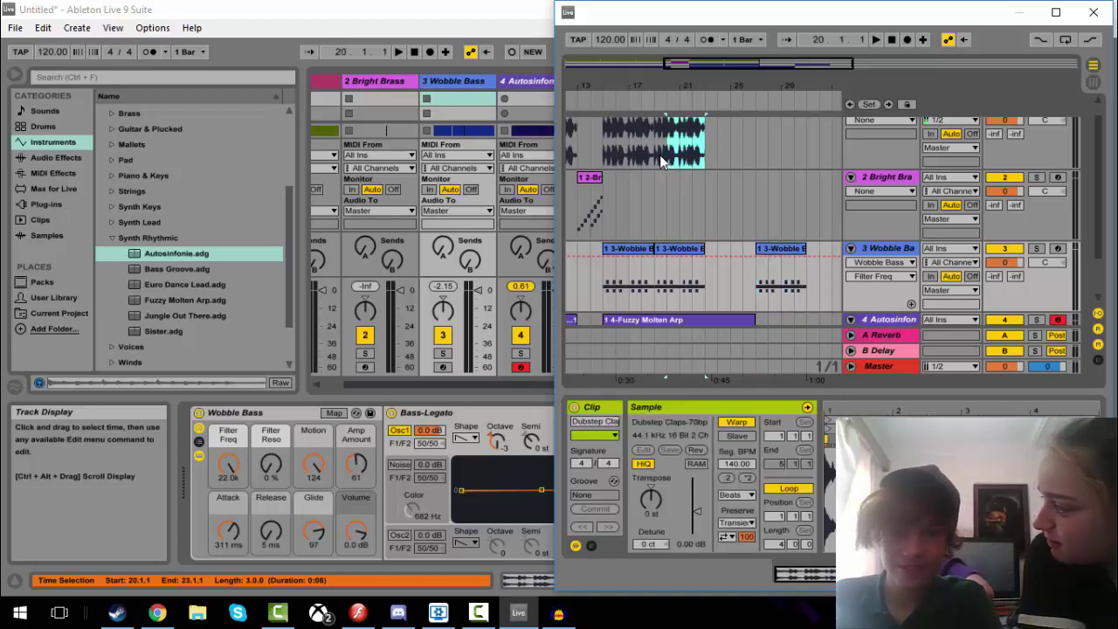
left_click(754, 162)
key("ctrl+v")
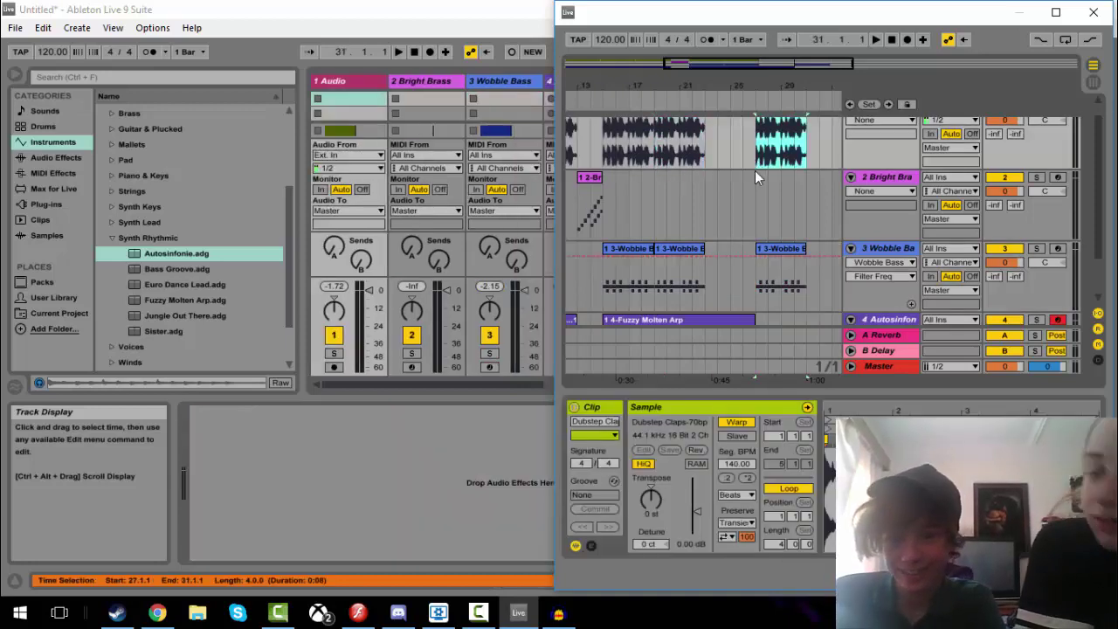
- Duplicate the second Fuzzy Molten Arp clip so that the copy runs from bar 27 to bar 39
scroll(765, 223, "down", 2)
left_click(748, 260)
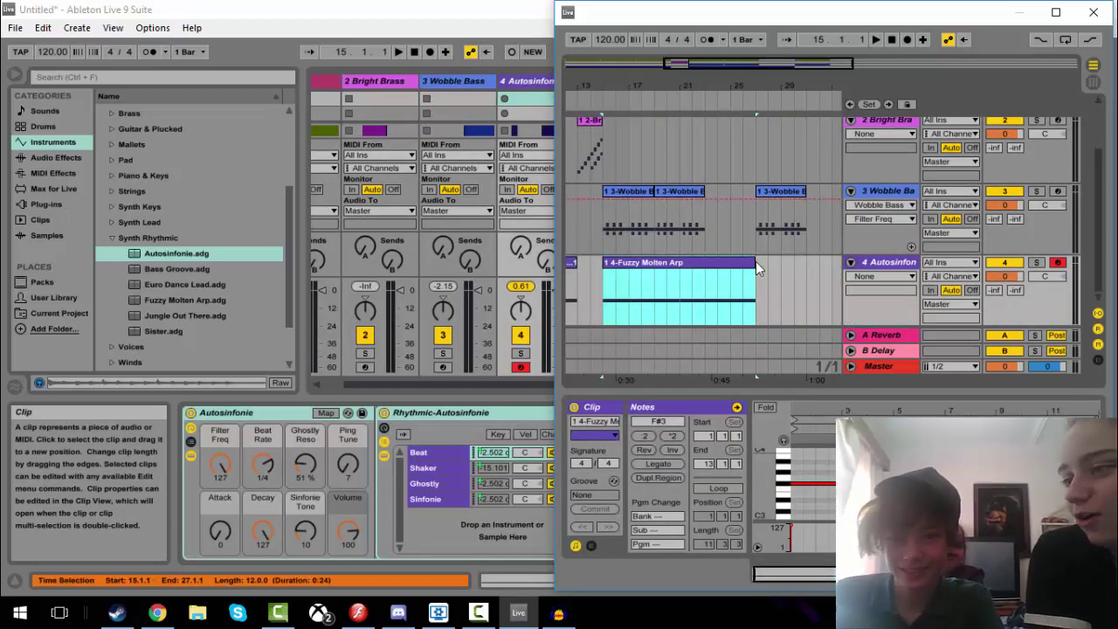
key("ctrl+d")
scroll(668, 306, "up", 1)
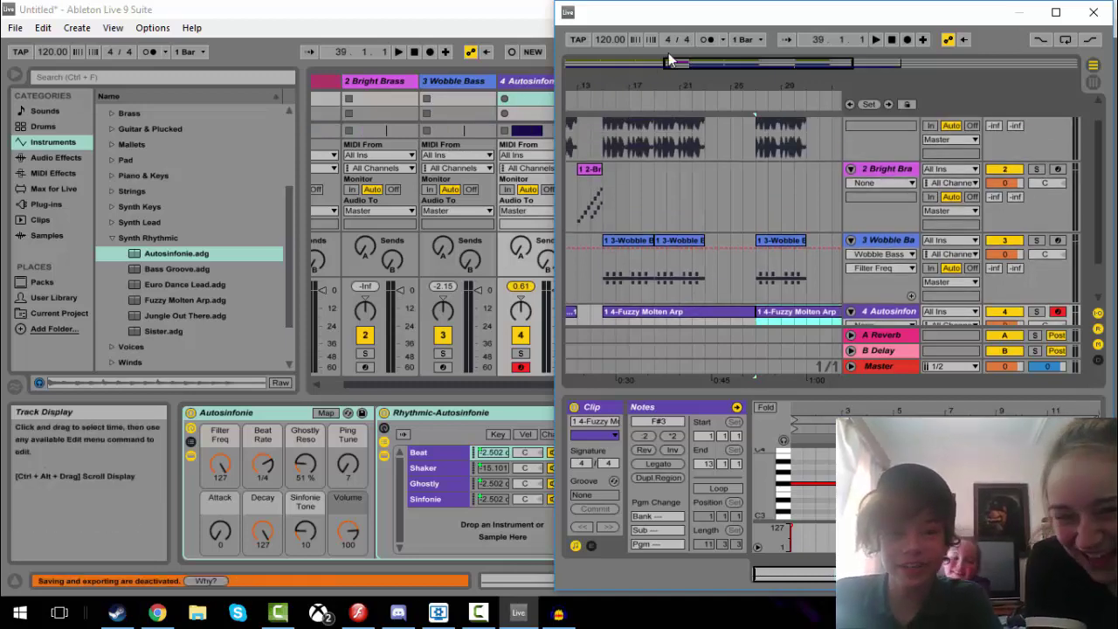
- Duplicate the Wobble Bass clip at bar 27 twice to fill the track up to bar 39
left_click_drag(668, 61, 769, 61)
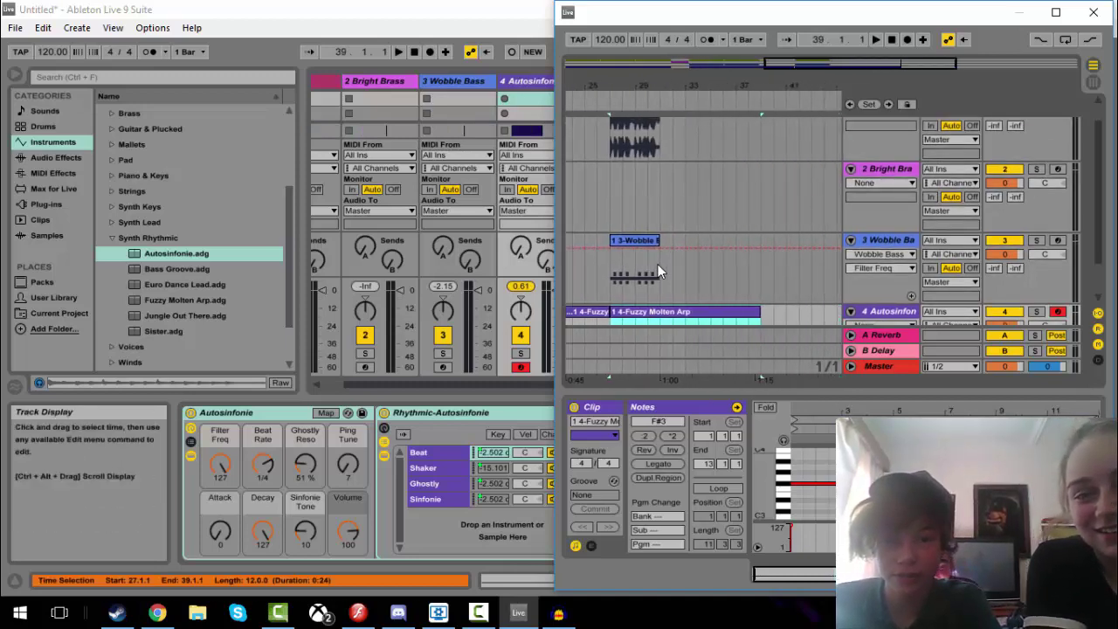
left_click_drag(658, 264, 636, 245)
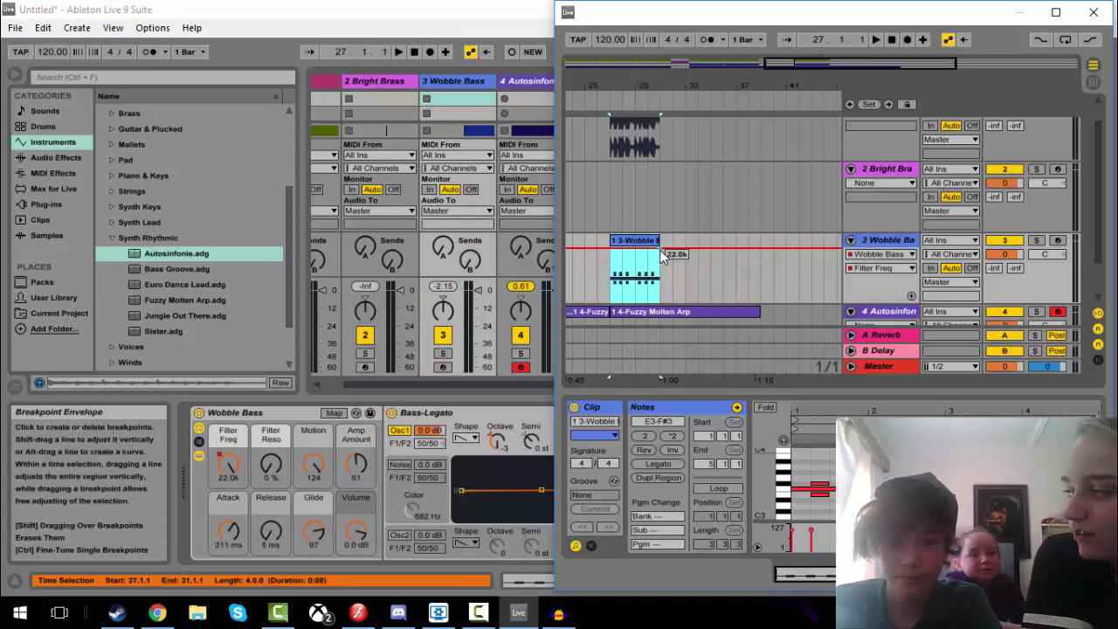
key("ctrl+d")
left_click(742, 267)
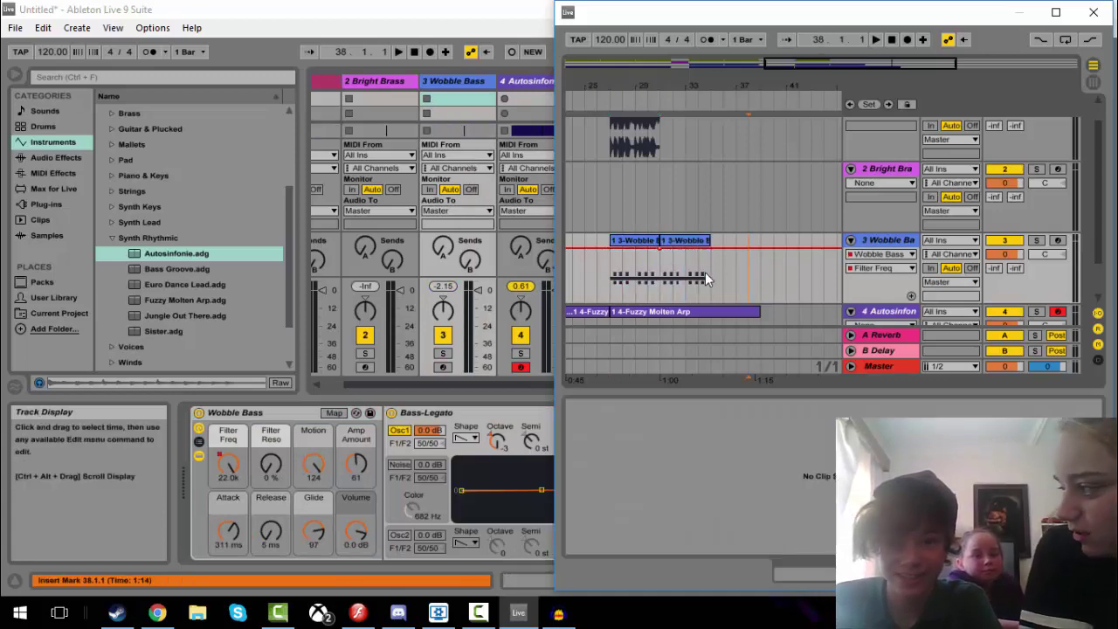
left_click(704, 277)
key("ctrl+d")
- Duplicate the Dubstep Claps clip at bar 27 twice to reach bar 39, and play from bar 26
left_click(616, 151)
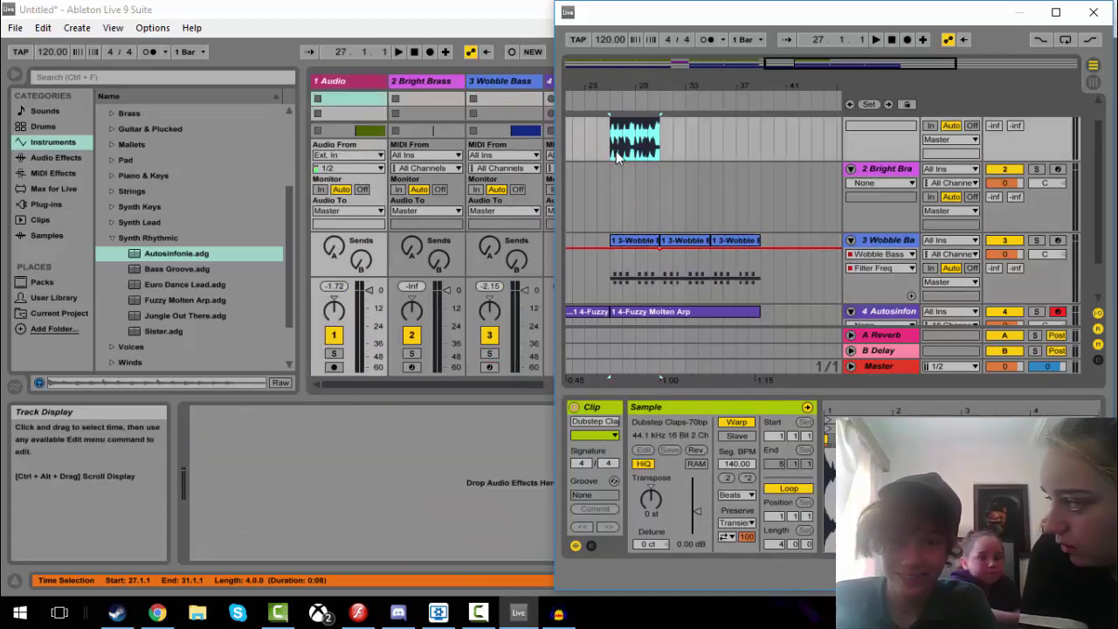
key("ctrl+d")
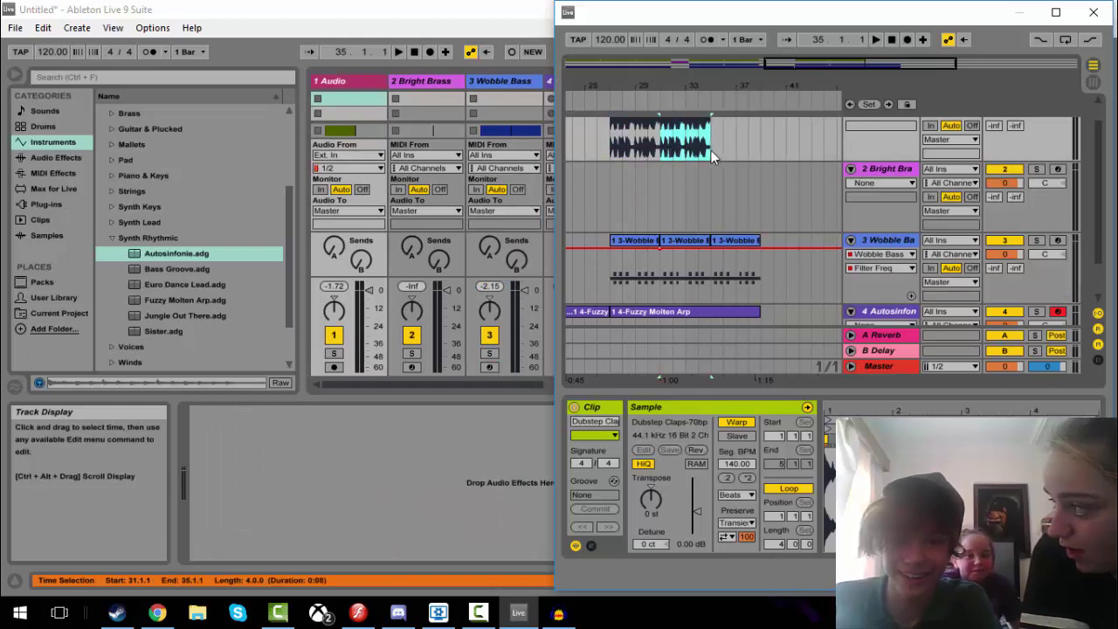
key("ctrl+d")
left_click(594, 149)
key("space")
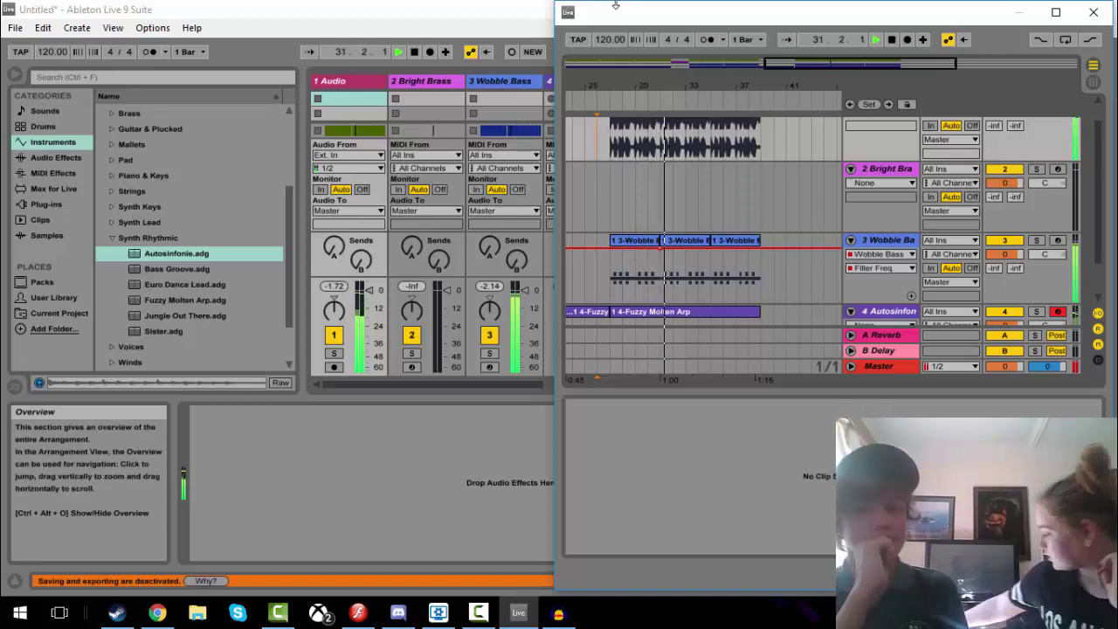
key("space")
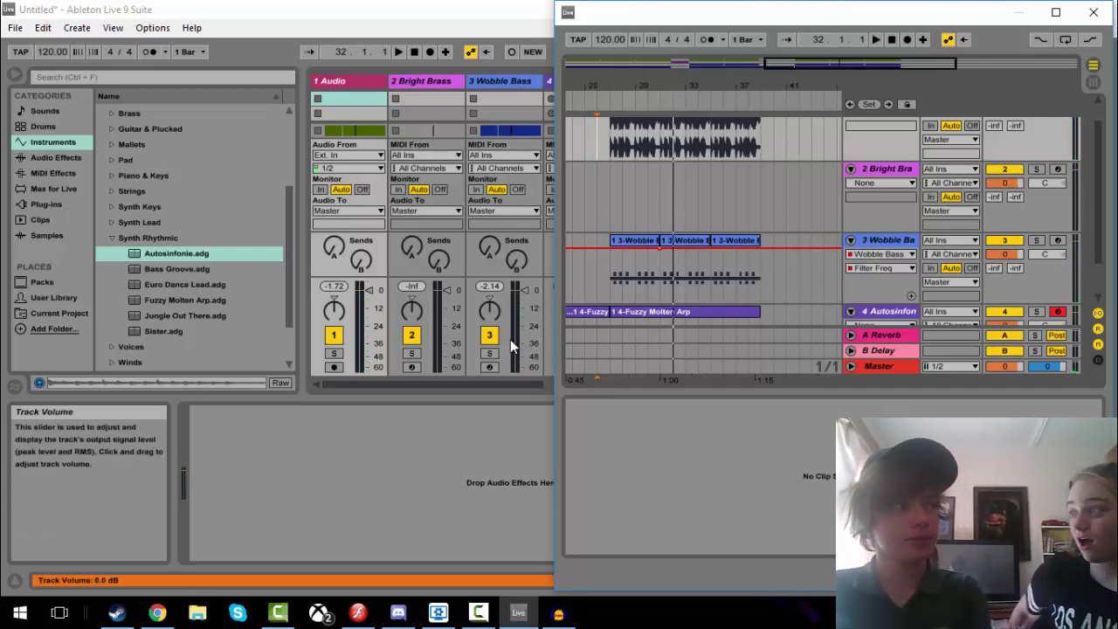
- Delete the Fuzzy Molten Arp clip between bars 15 and 27 and play briefly from bar 15
left_click(594, 313)
key("space")
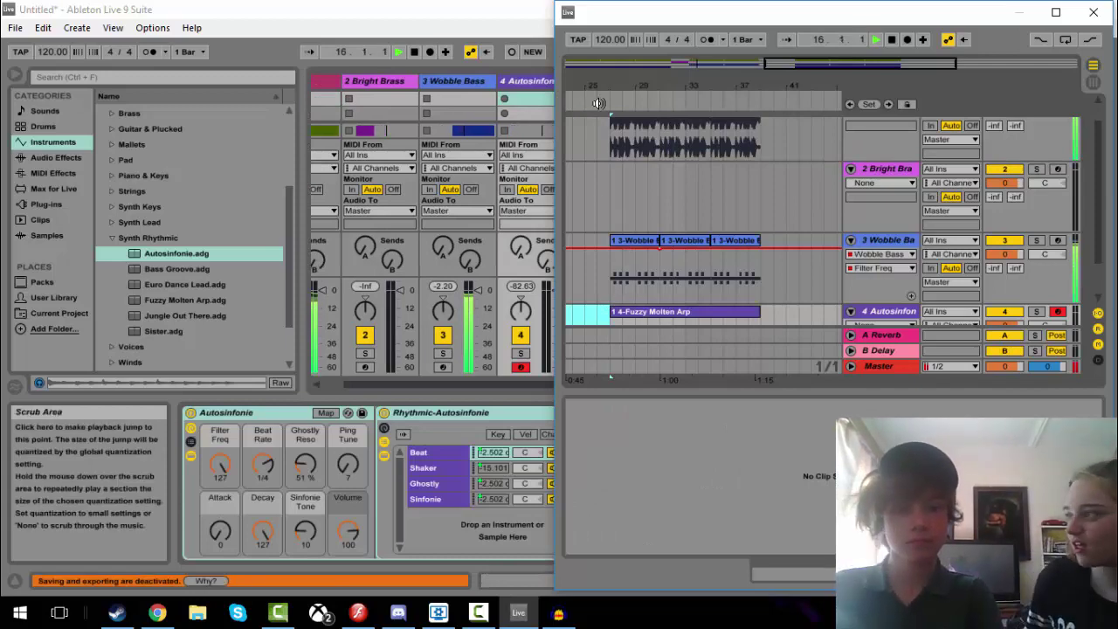
key("space")
- Delete the Dubstep Claps clip between bars 15 and 19 and play the arrangement from bar 15
left_click_drag(779, 67, 608, 65)
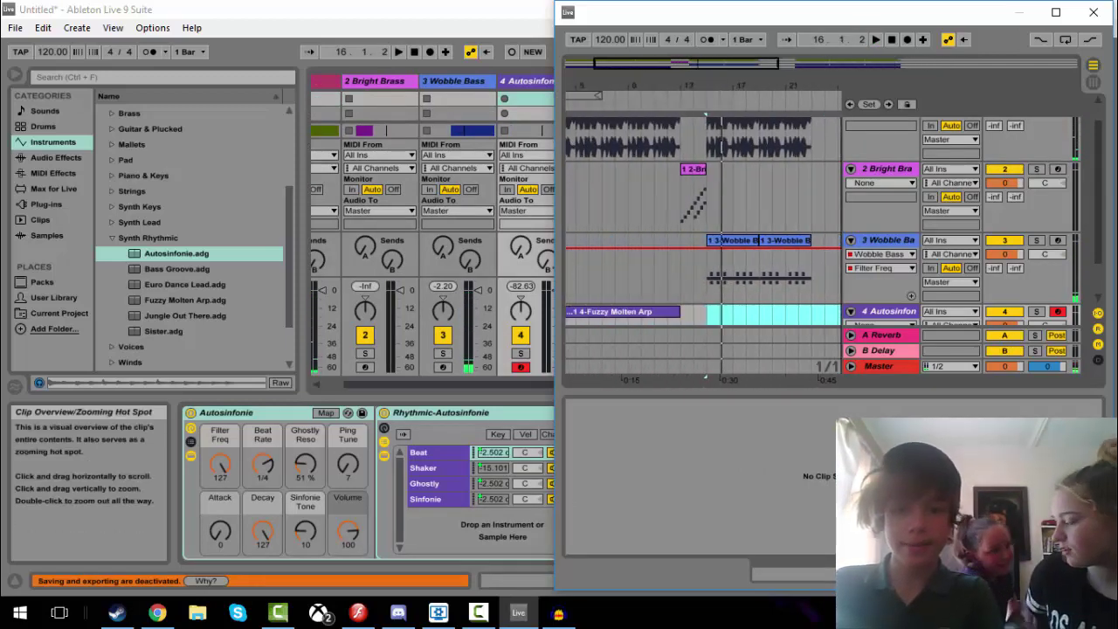
left_click(697, 138)
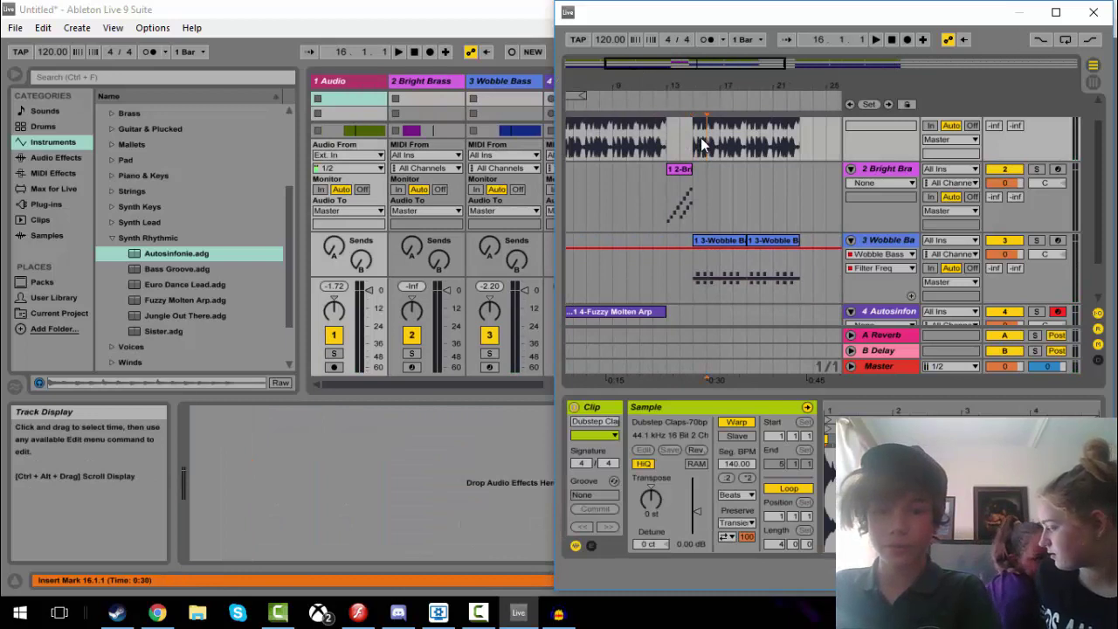
scroll(736, 131, "up", 2)
left_click(736, 128)
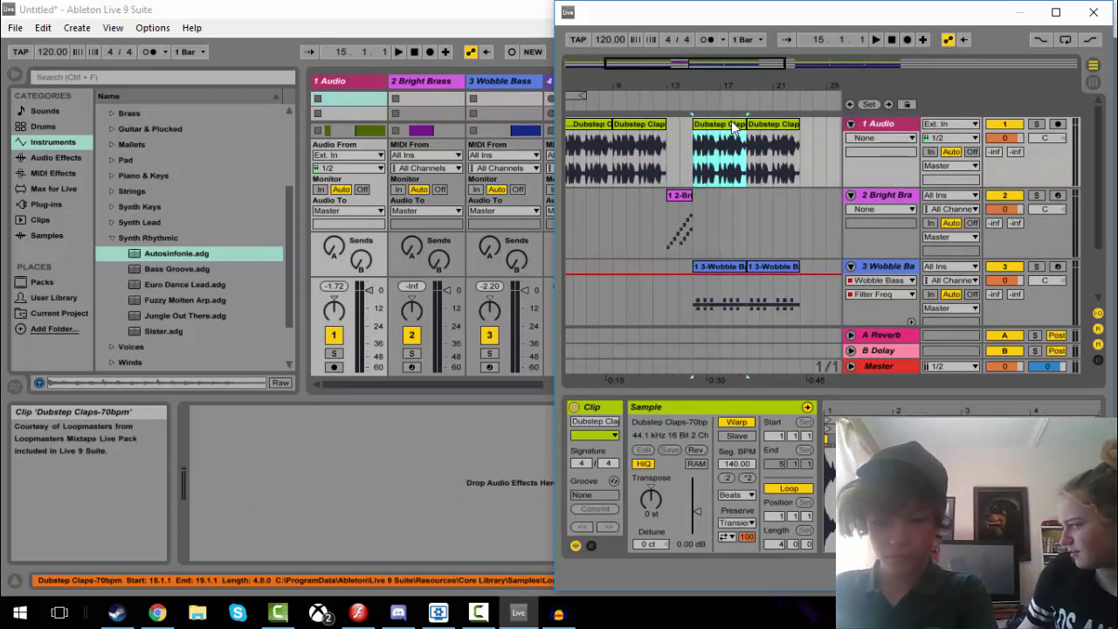
key("Delete")
key("space")
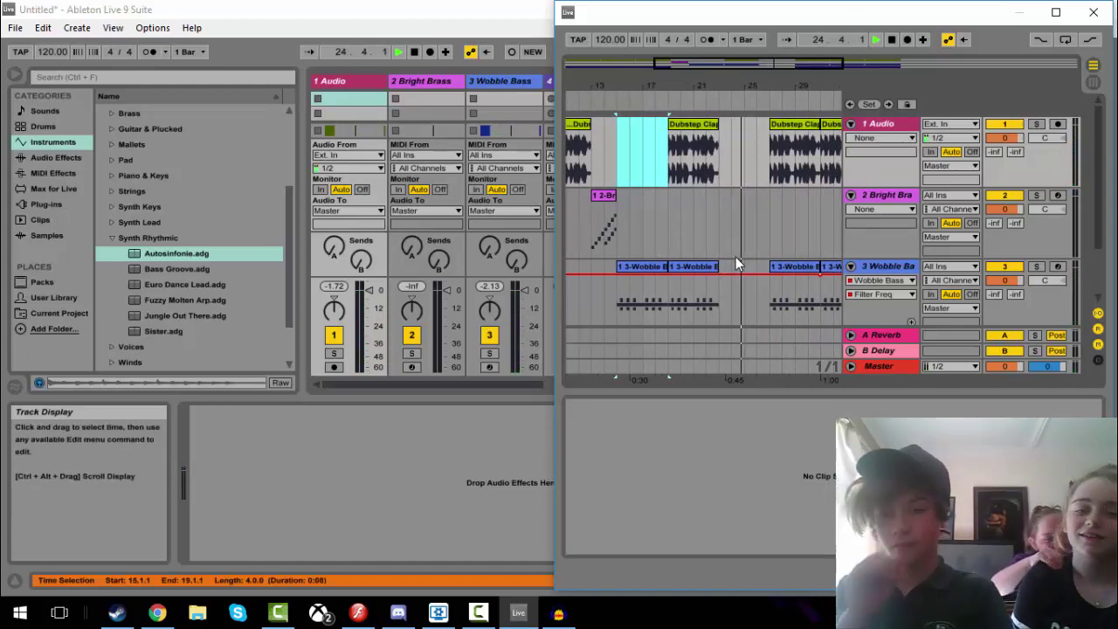
key("space")
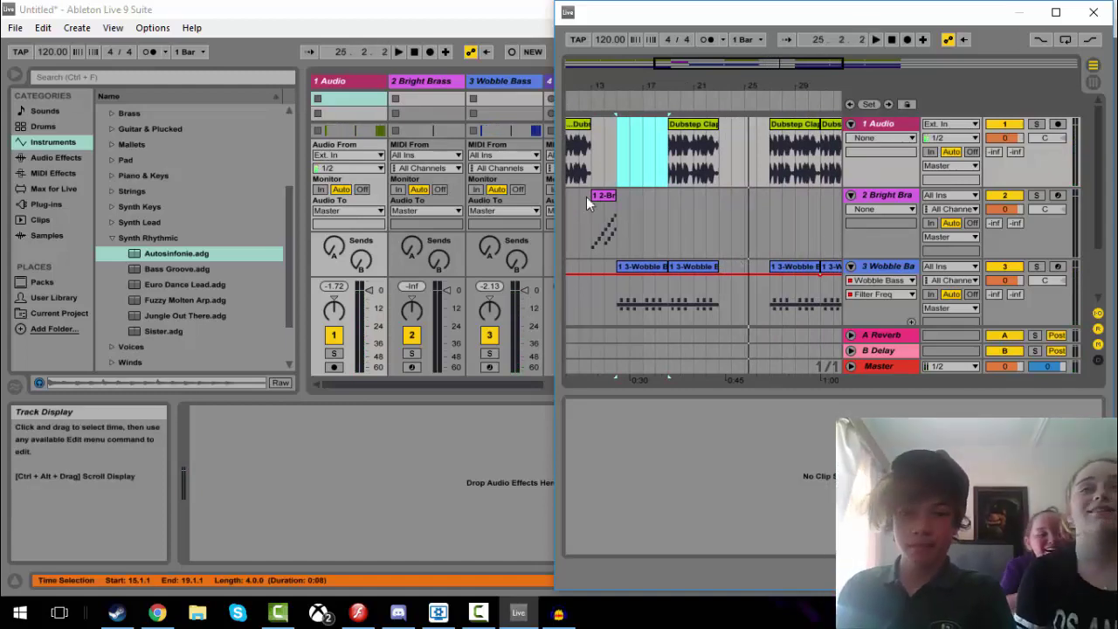
- Copy the Bright Brass clip at bar 13 and paste it at bar 23 on the same track
left_click(601, 196)
left_click(721, 219)
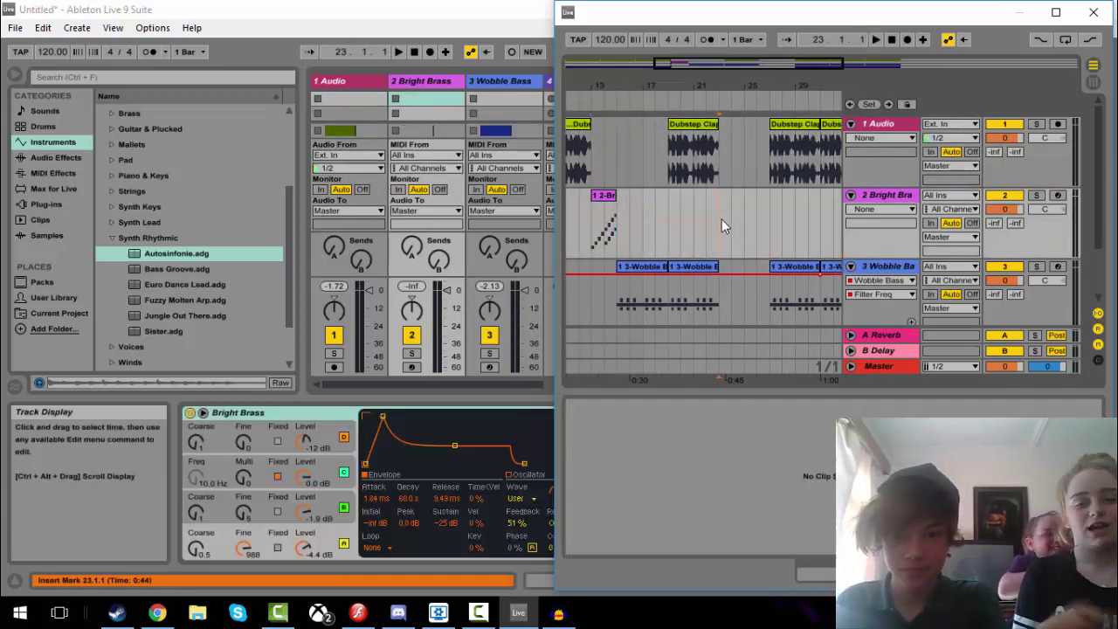
key("ctrl+v")
- Start a descending run after the rising notes in the bar 23 Bright Brass clip: C#4 at 3.1.1, C4 at 3.2.1 and G#3 at 3.3.1
left_click(887, 489)
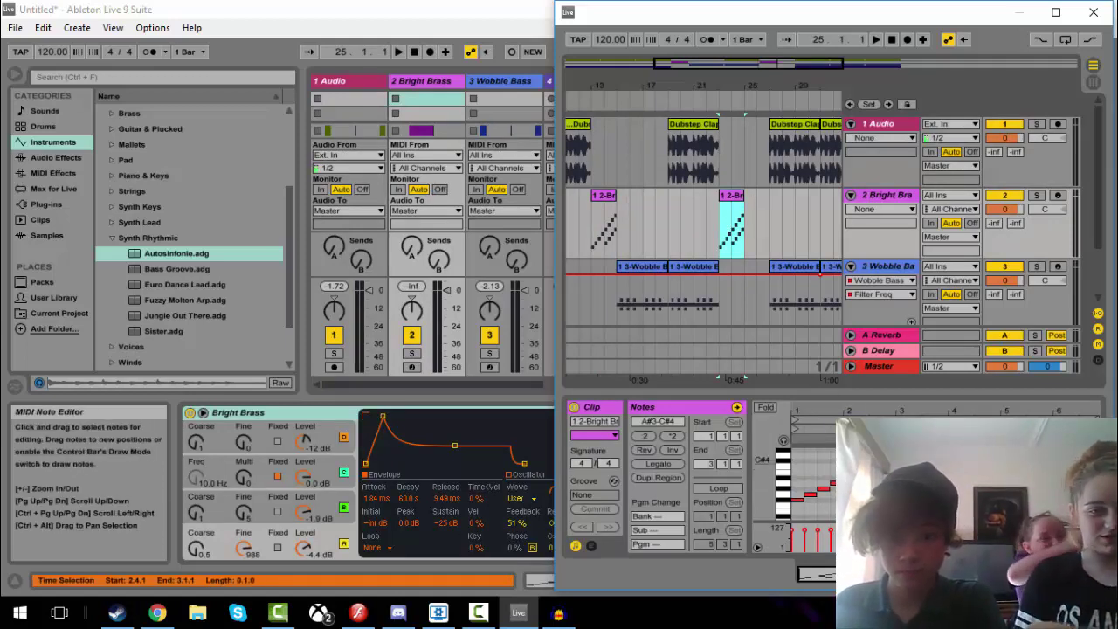
left_click(910, 463)
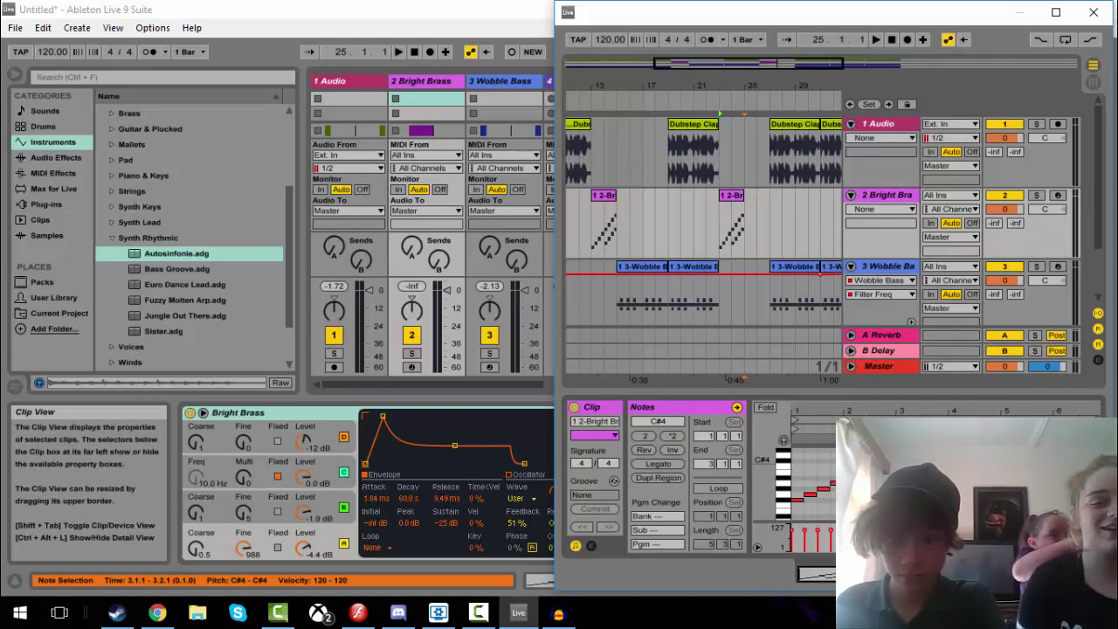
left_click(915, 467)
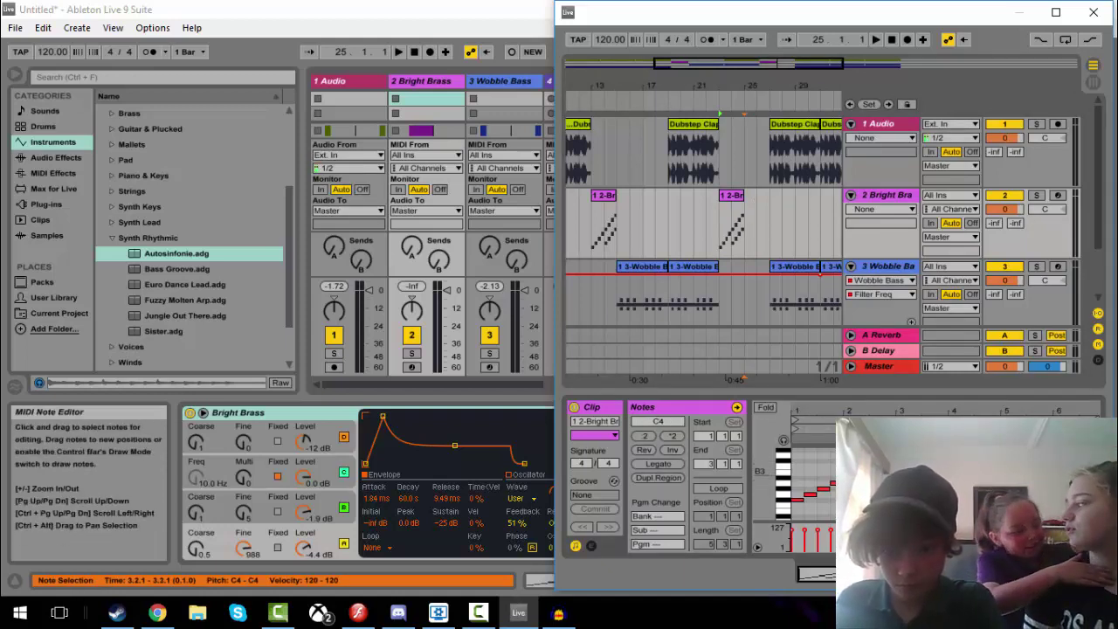
double_click(913, 470)
double_click(914, 473)
left_click(914, 476)
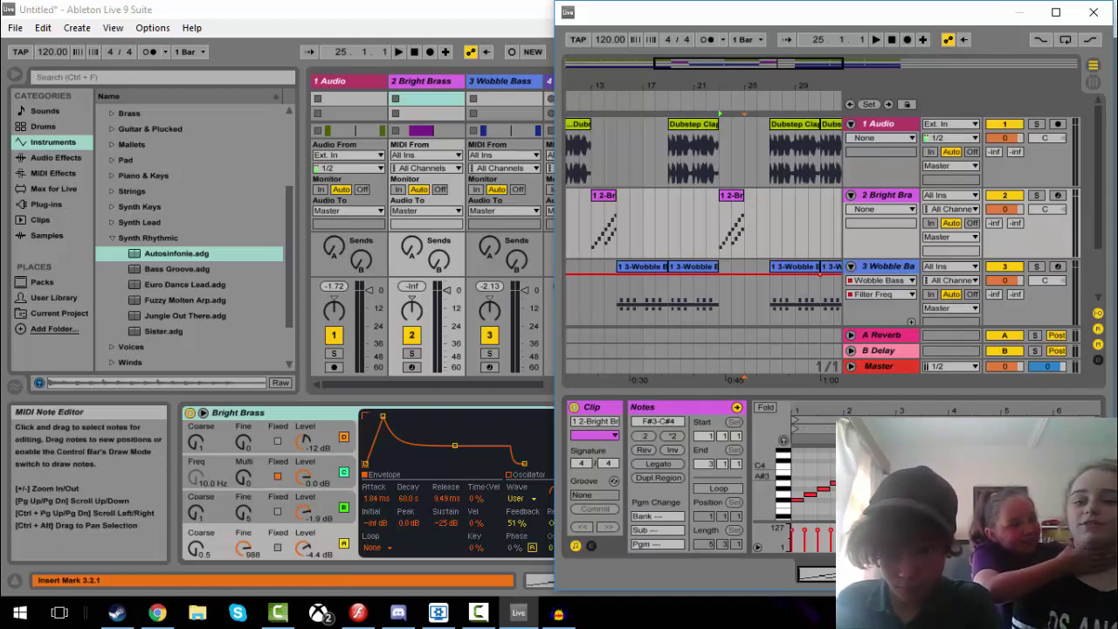
double_click(915, 482)
double_click(928, 487)
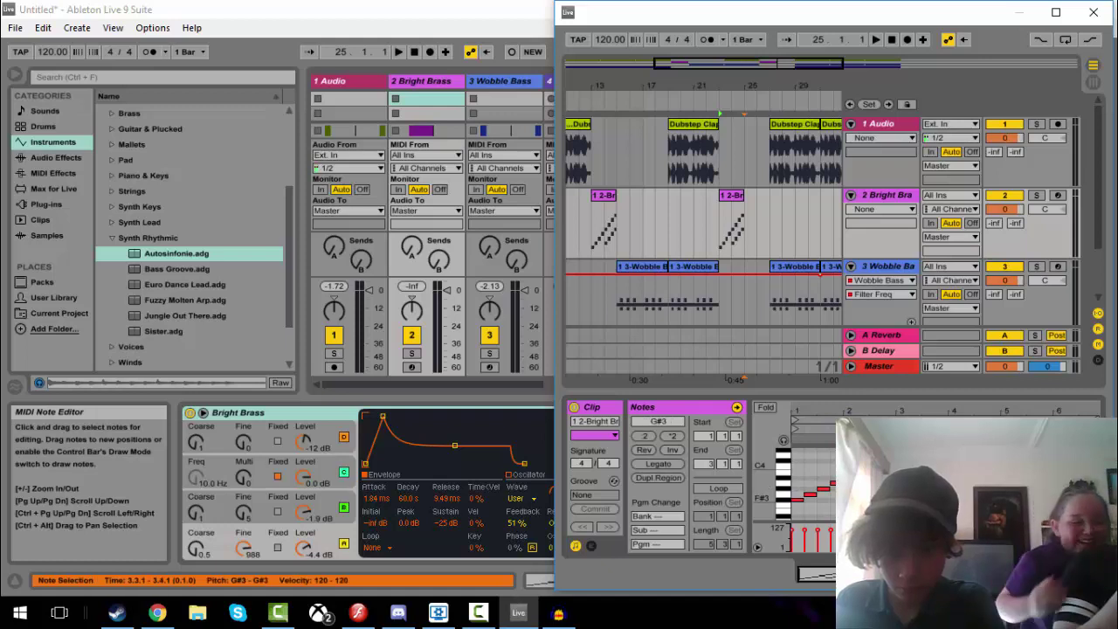
- Add B3 at 3.4.1, A3 at 4.1.1, G3 at 4.3.1 and F#3 at 4.4.1 to the pasted Bright Brass clip
double_click(941, 493)
double_click(941, 472)
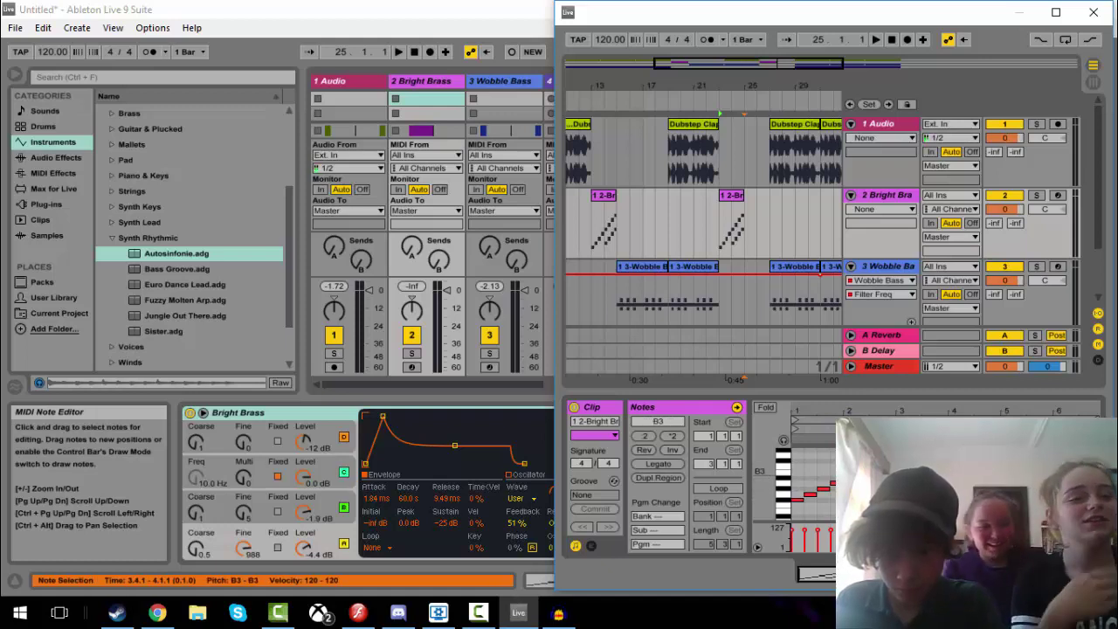
left_click(941, 471)
double_click(945, 476)
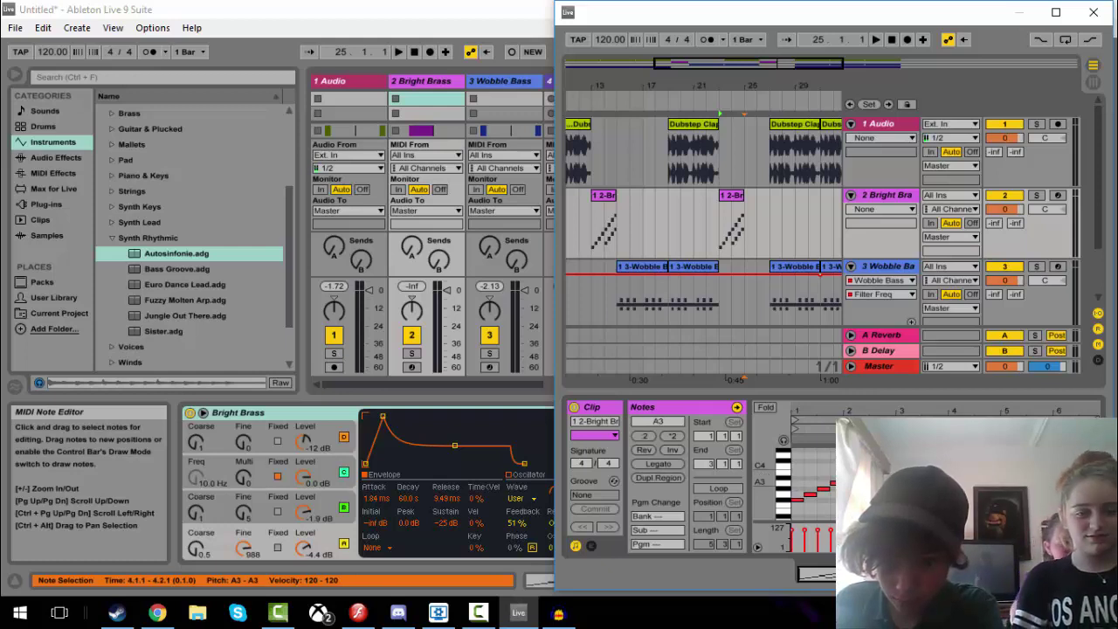
double_click(973, 487)
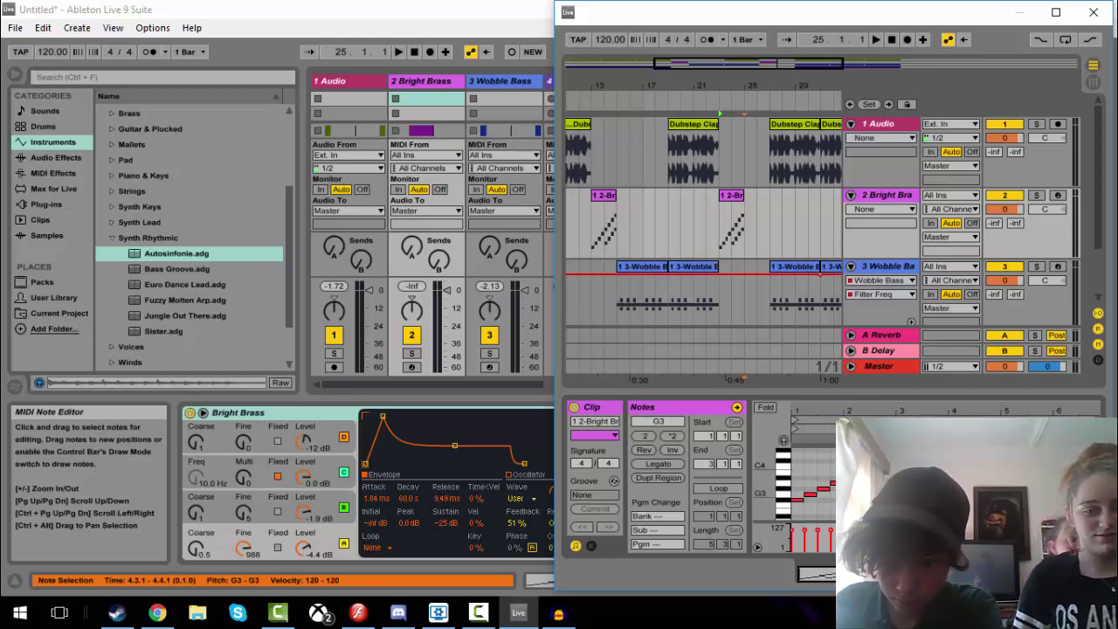
double_click(997, 497)
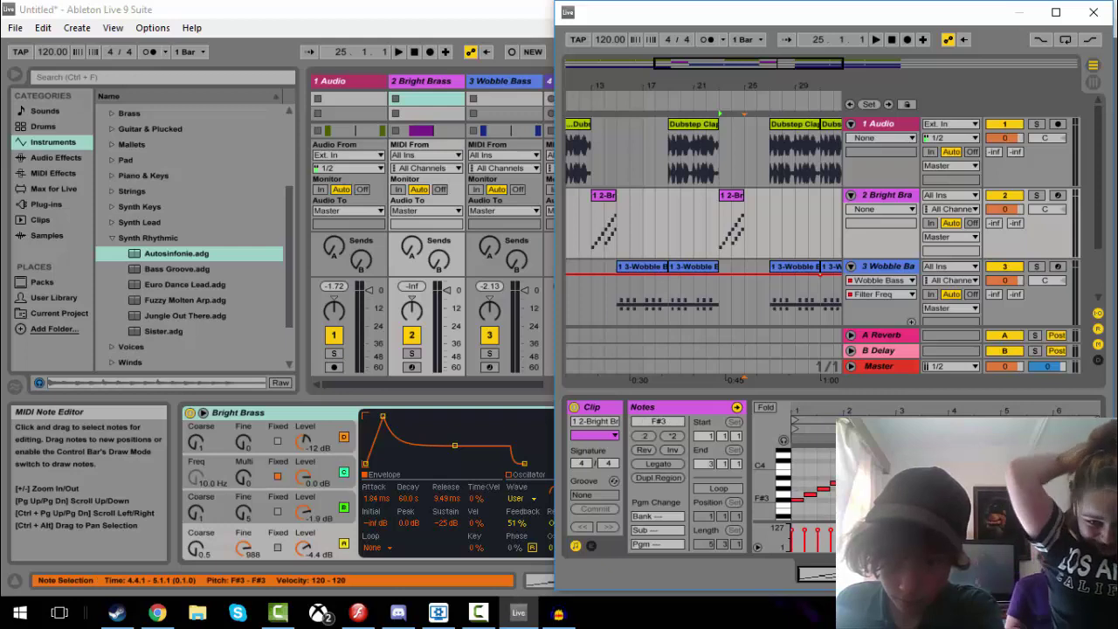
- Extend the Bright Brass clip at bar 23 so it ends at bar 27, and play the arrangement from there
double_click(959, 498)
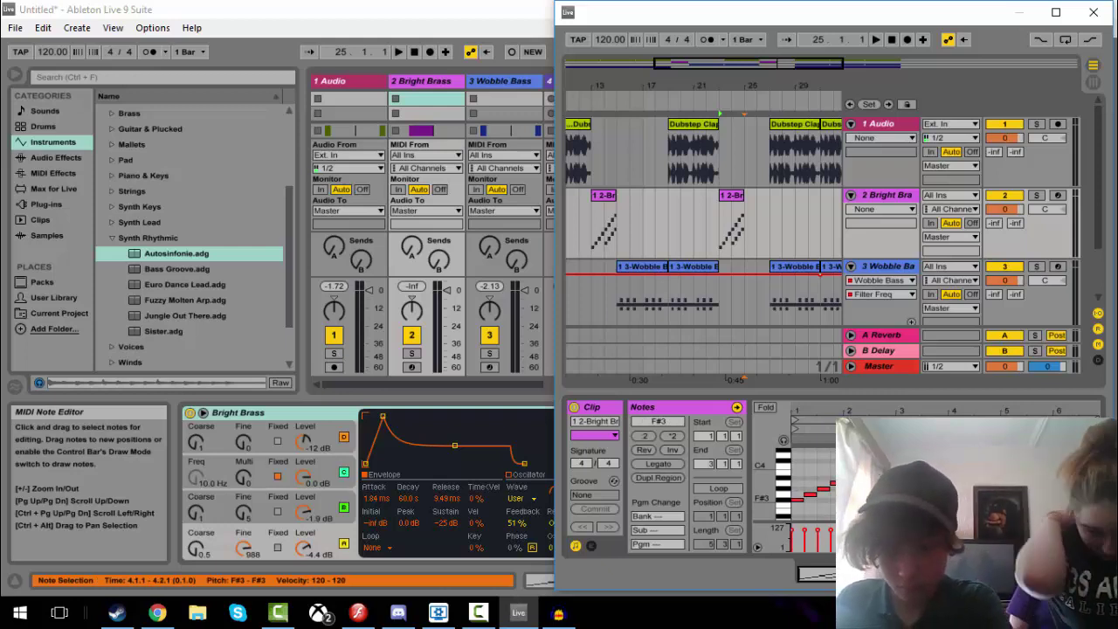
key("space")
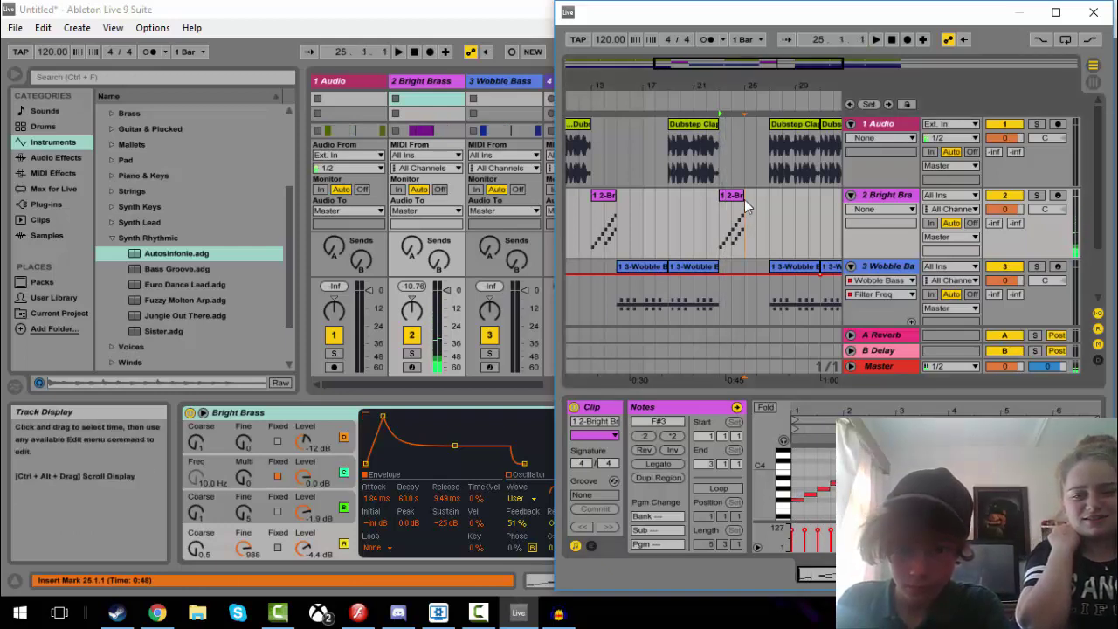
left_click_drag(743, 197, 769, 196)
key("space")
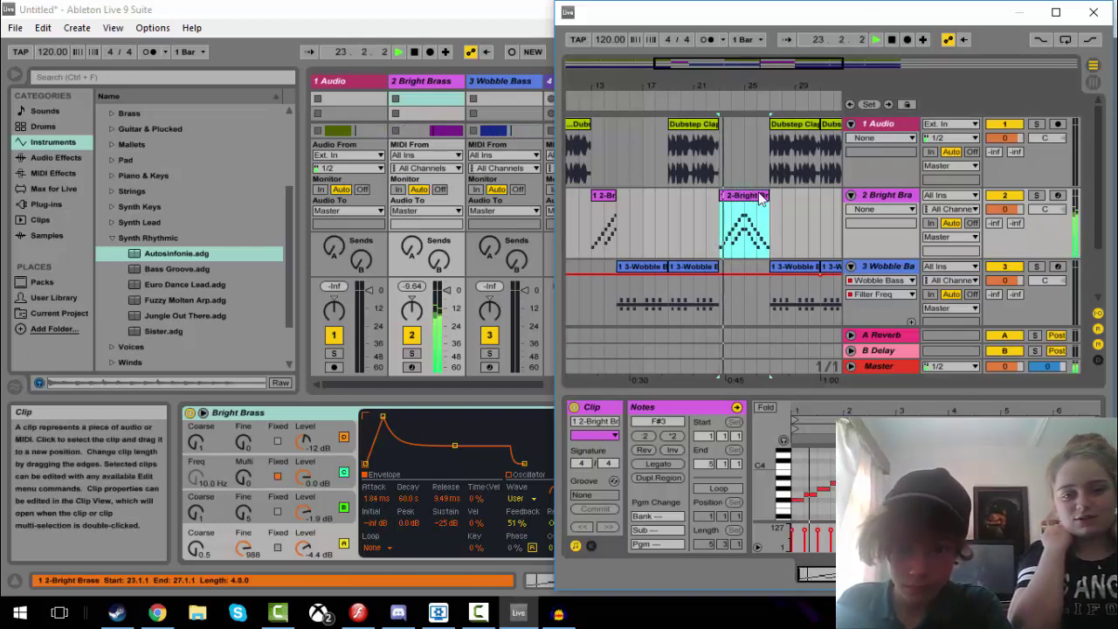
left_click(761, 197)
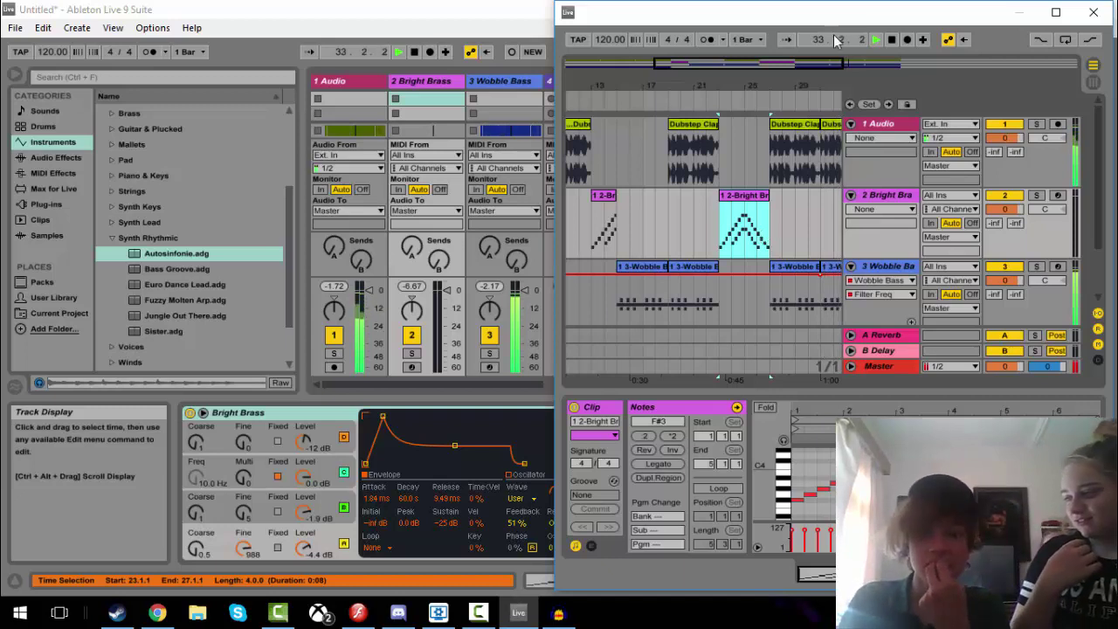
- Check the arrangement after bar 27, then preview Fuzzy Molten Arp and browse the Winds instrument presets
left_click_drag(803, 63, 895, 64)
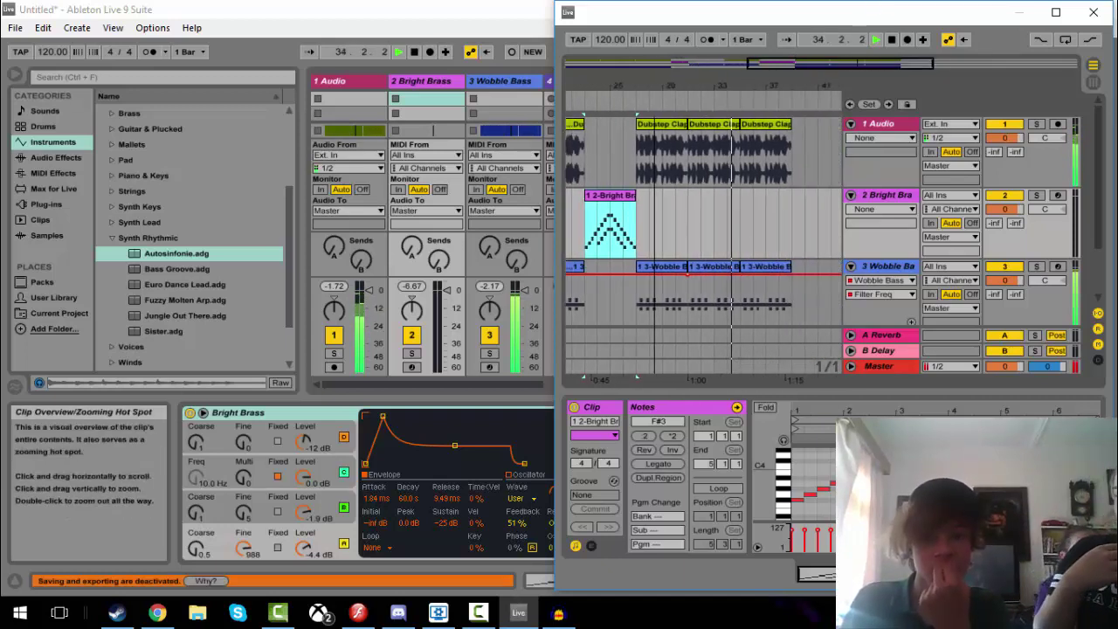
scroll(762, 314, "down", 2)
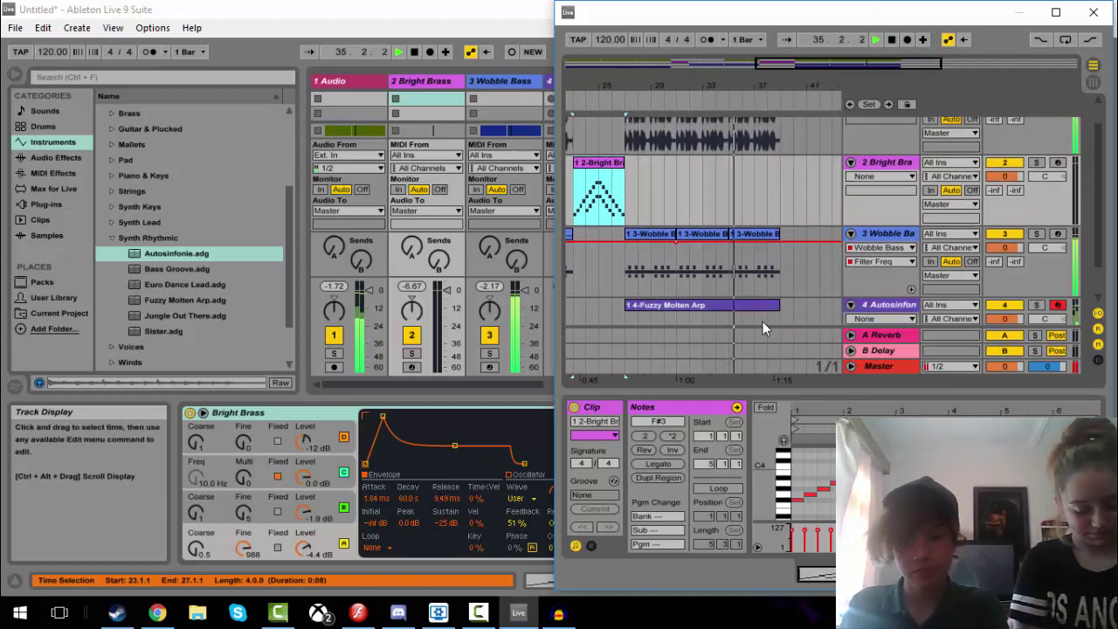
scroll(763, 321, "down", 2)
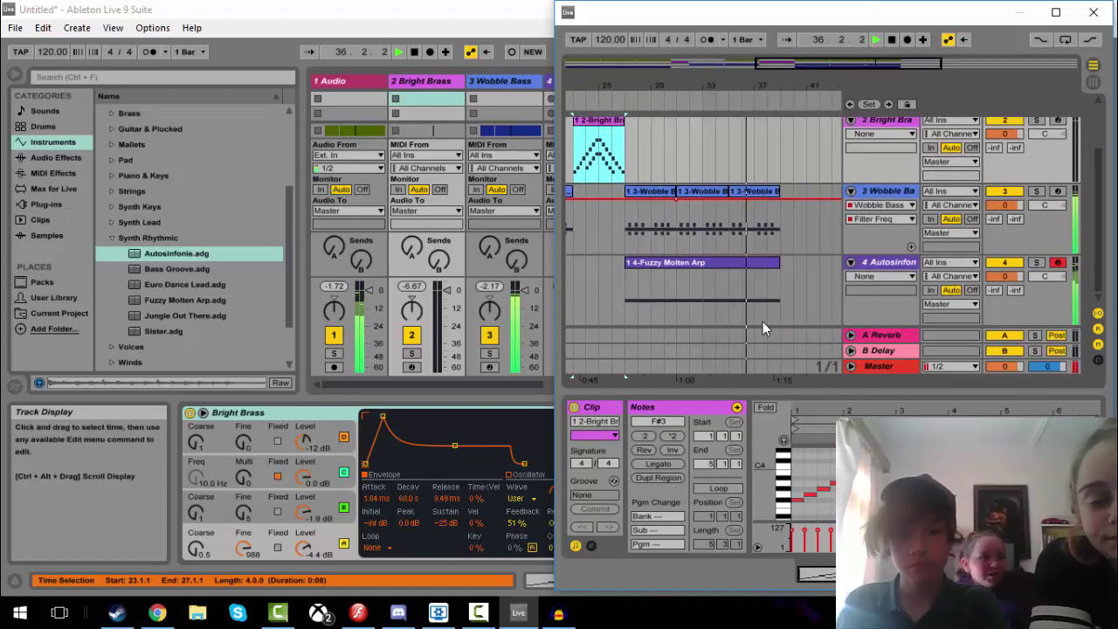
left_click(149, 302)
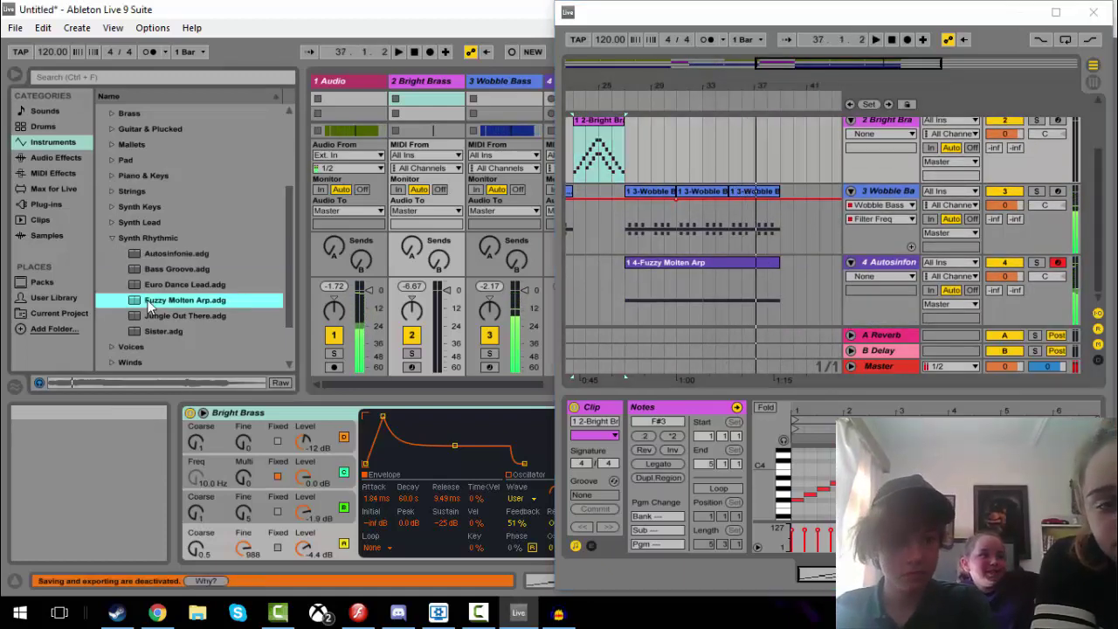
left_click(117, 361)
scroll(116, 360, "down", 1)
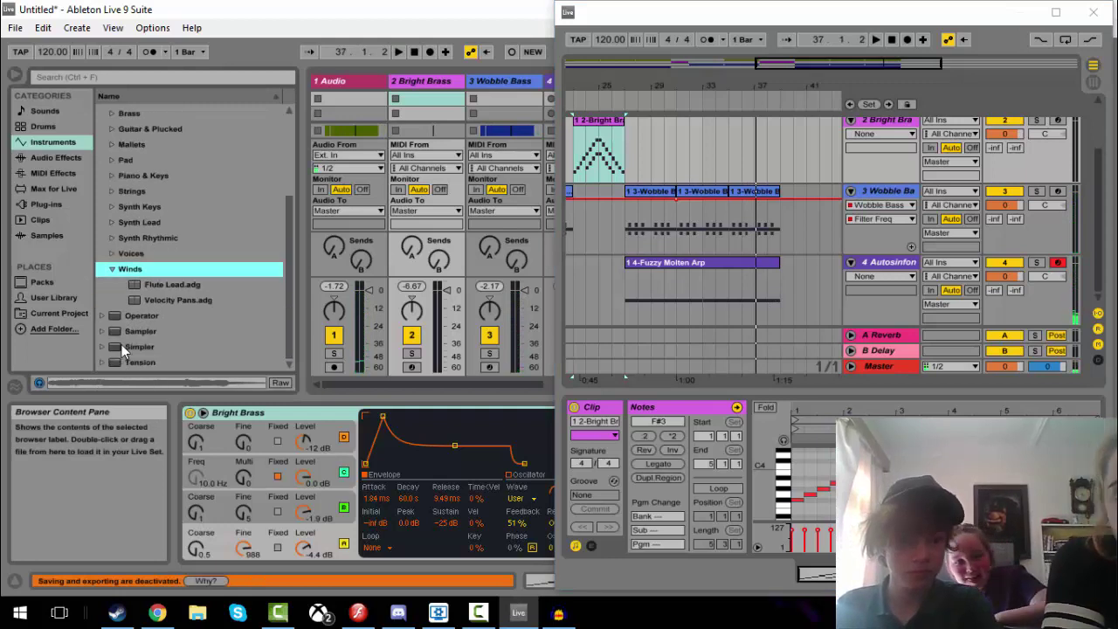
- Audition Sampler's Ambient & Evolving presets, including Downstairs
left_click(108, 333)
left_click(148, 303)
scroll(148, 302, "down", 1)
left_click(148, 303)
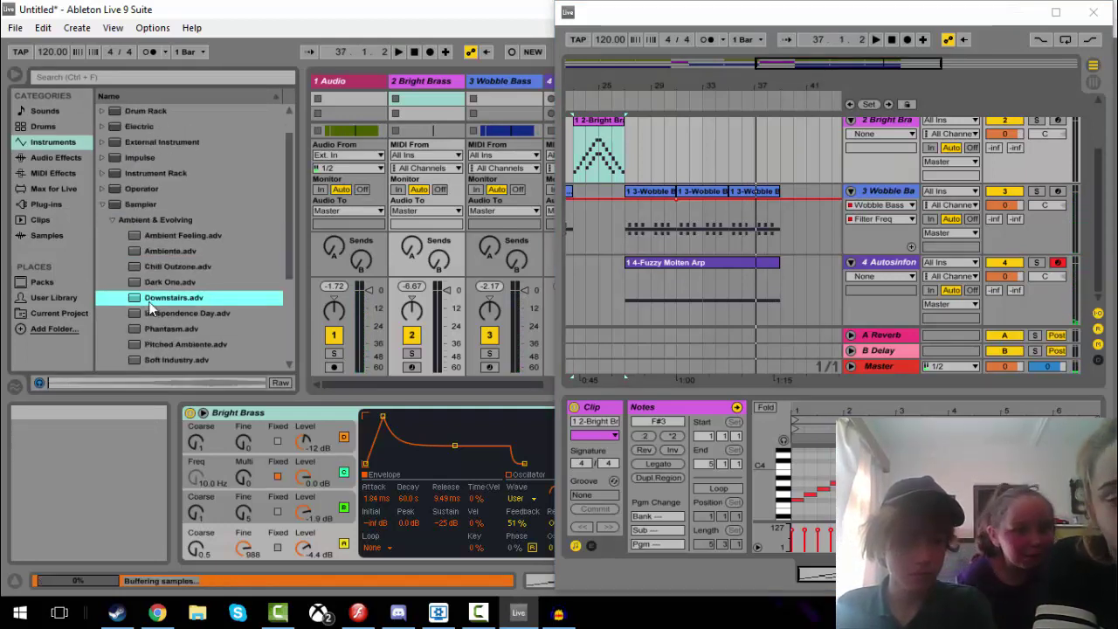
left_click(155, 317)
left_click(156, 343)
scroll(157, 343, "down", 2)
left_click(155, 342)
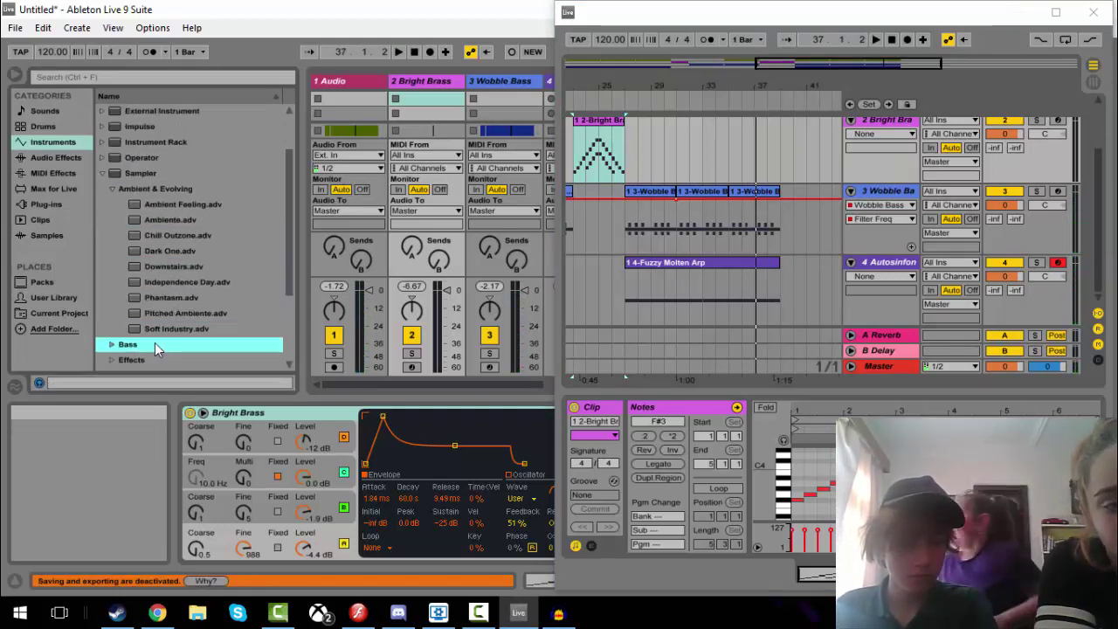
- Audition Sampler's Bass presets, including Glidesynth Bass SQ, Infected Bass and Mini1OSC_crk
left_click(108, 341)
left_click(155, 335)
scroll(156, 338, "down", 2)
left_click(158, 301)
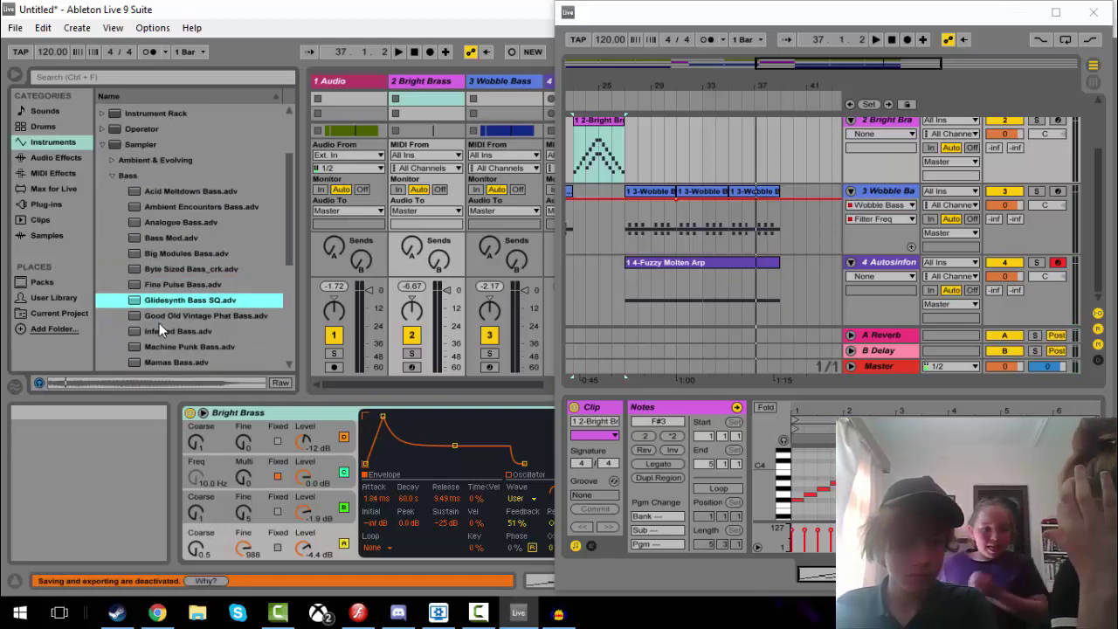
left_click(160, 317)
left_click(160, 348)
left_click(161, 335)
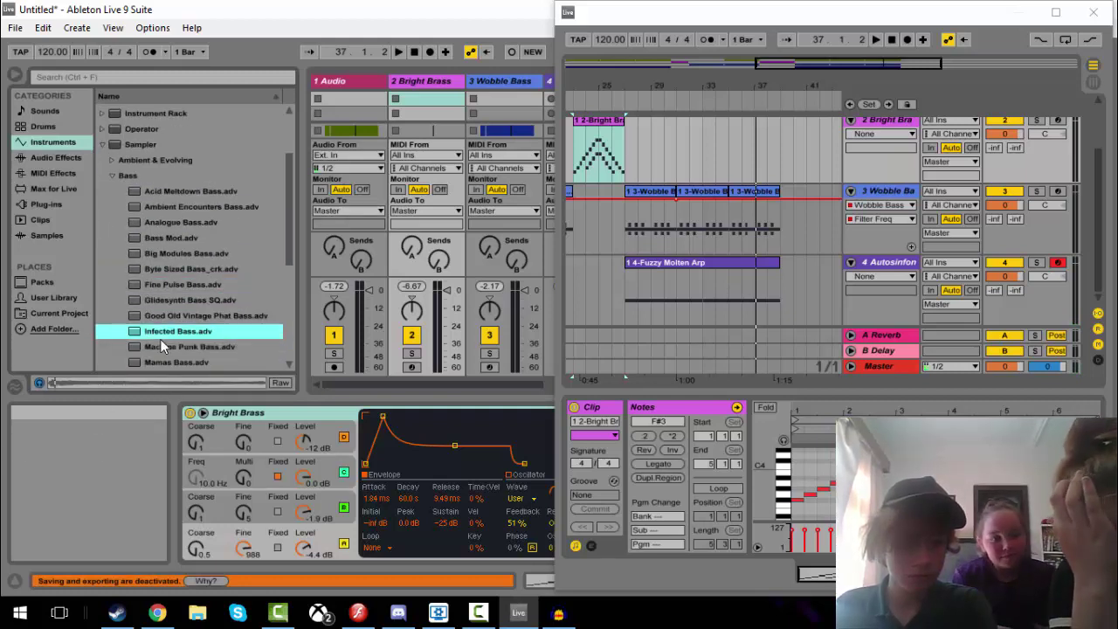
scroll(162, 337, "down", 1)
left_click(161, 343)
scroll(164, 347, "down", 2)
left_click(166, 339)
left_click(167, 347)
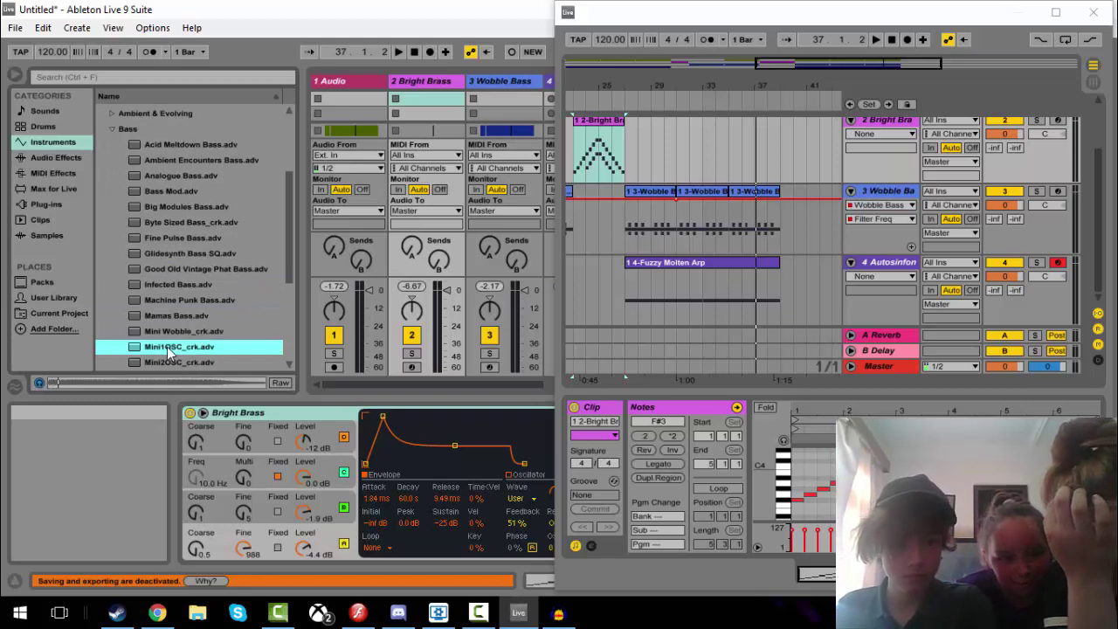
- Compare the remaining Sampler Bass presets, including Mini2OSC_crk_phl, Mini Wobble_crk and Pulse Bass
left_click(175, 333)
left_click(175, 345)
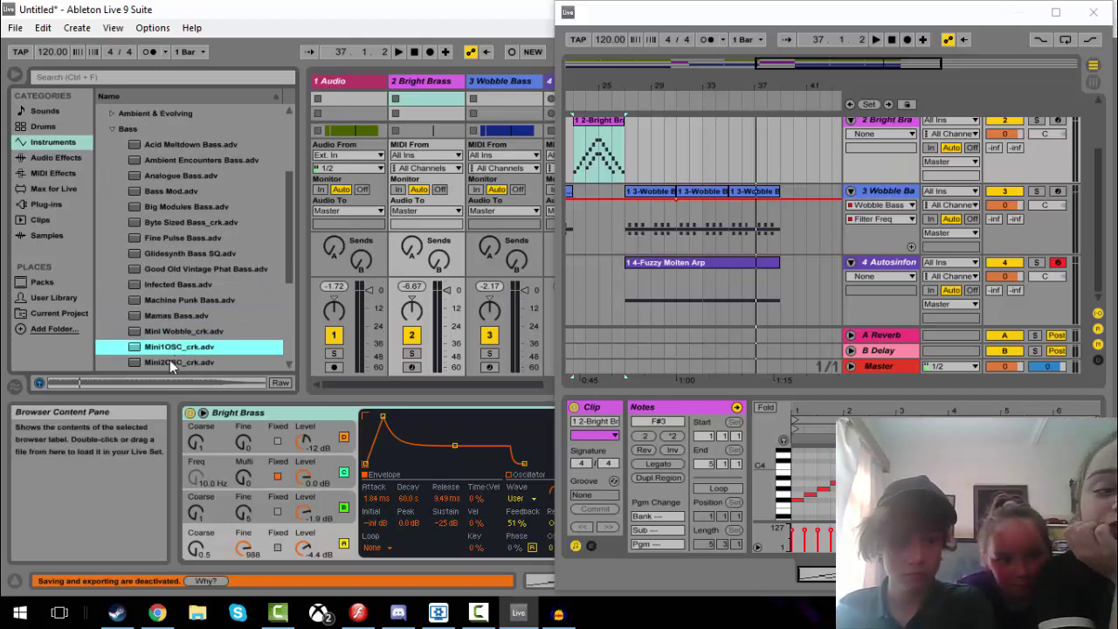
left_click(170, 360)
scroll(168, 361, "down", 2)
scroll(169, 360, "down", 1)
left_click(171, 335)
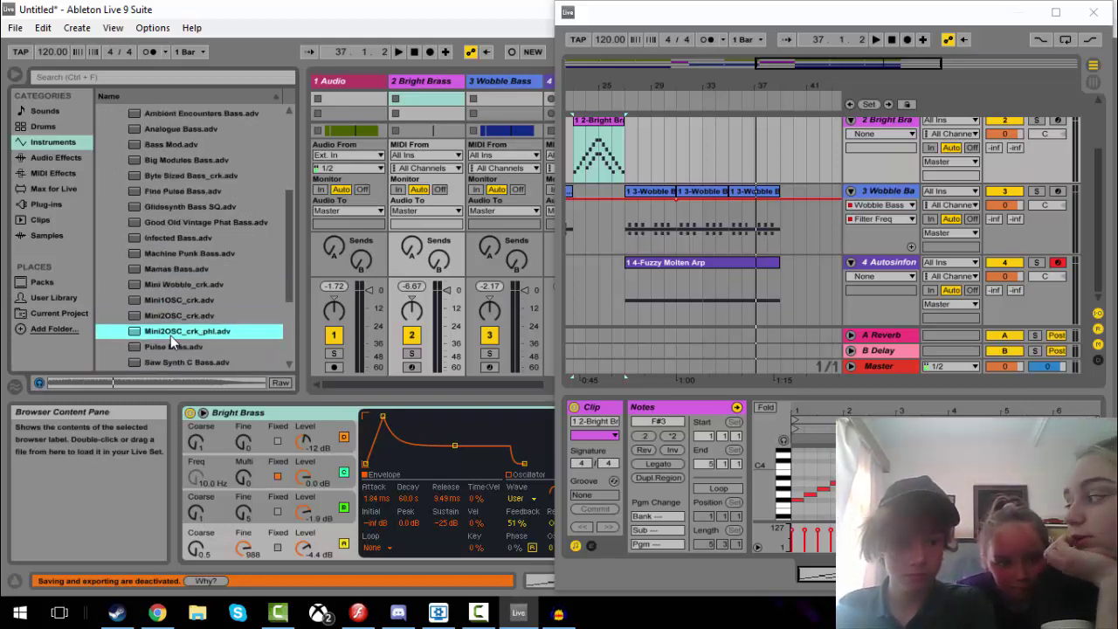
left_click(196, 284)
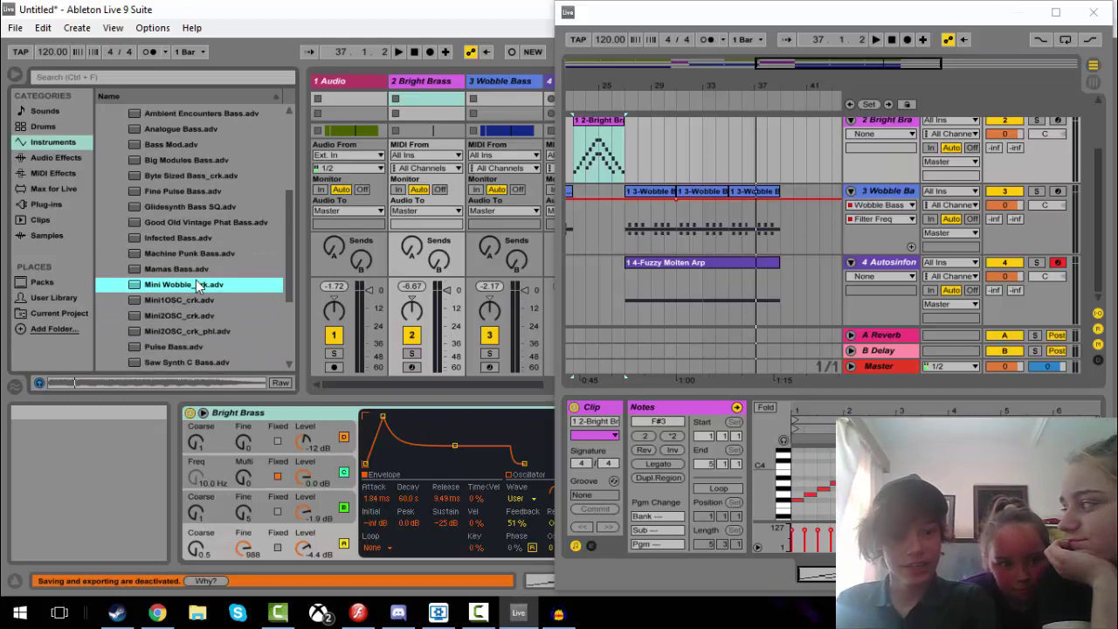
left_click(175, 362)
left_click(170, 346)
scroll(184, 354, "down", 2)
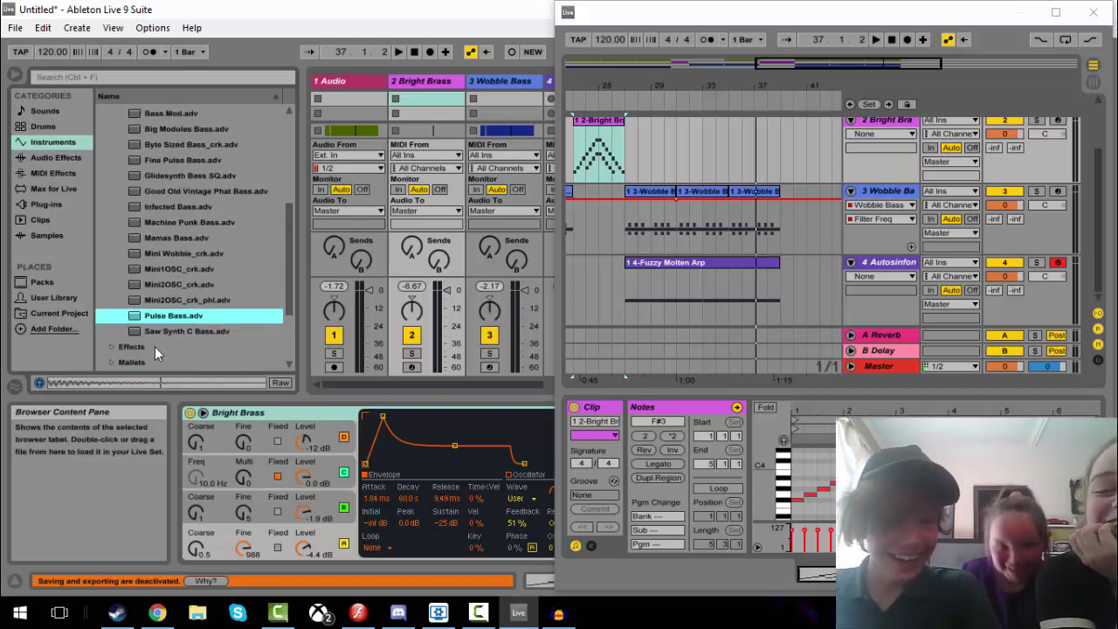
- Audition Sampler's Effects presets Cnarz 1, Click Noise and Saw Percussion
left_click(112, 341)
left_click(153, 269)
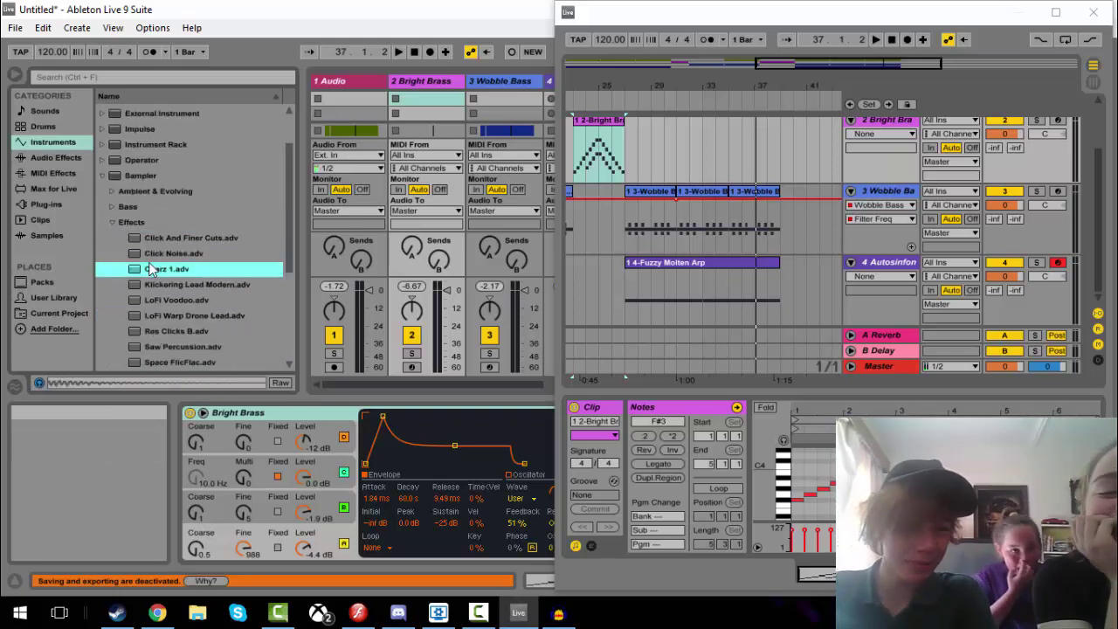
left_click(153, 251)
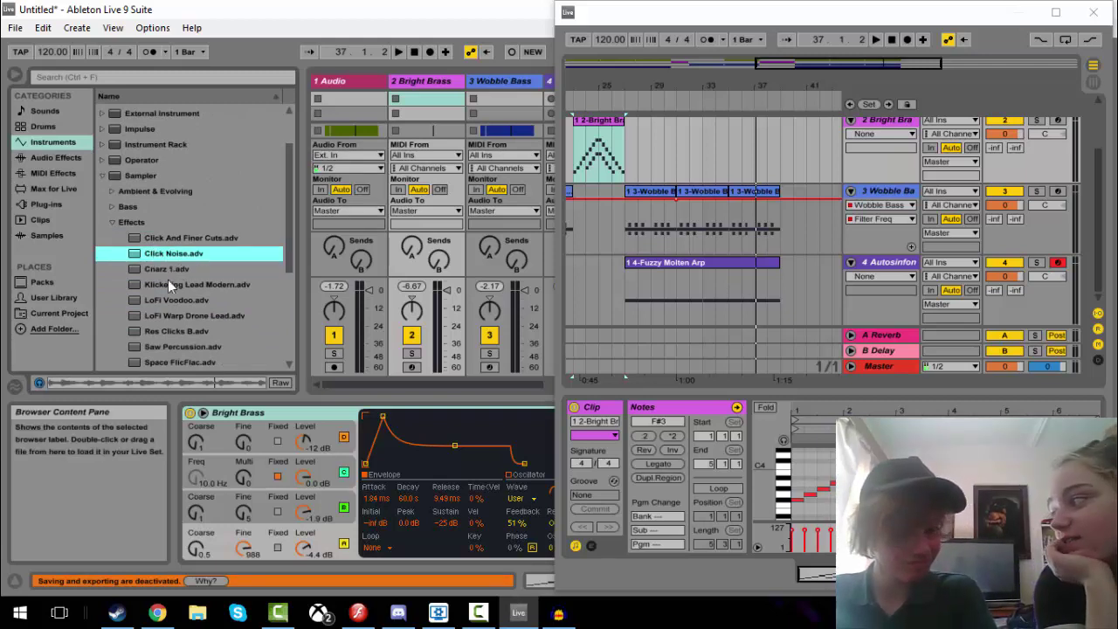
left_click(180, 347)
scroll(185, 351, "down", 1)
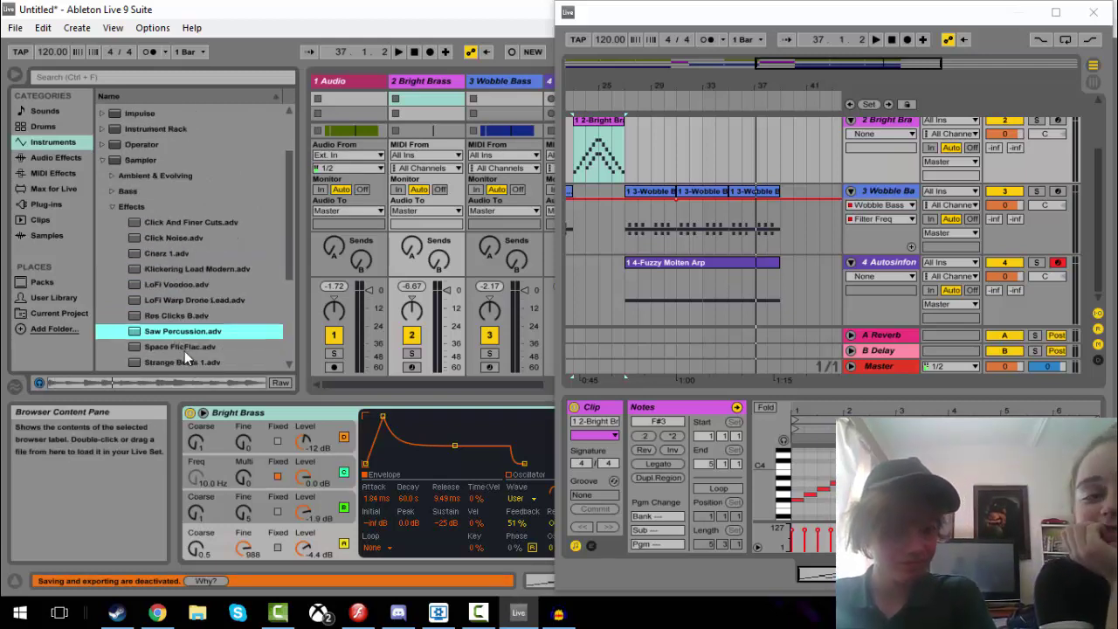
- Delete the Reverb return track and insert a new MIDI track below the Autosinfonie track
right_click(877, 333)
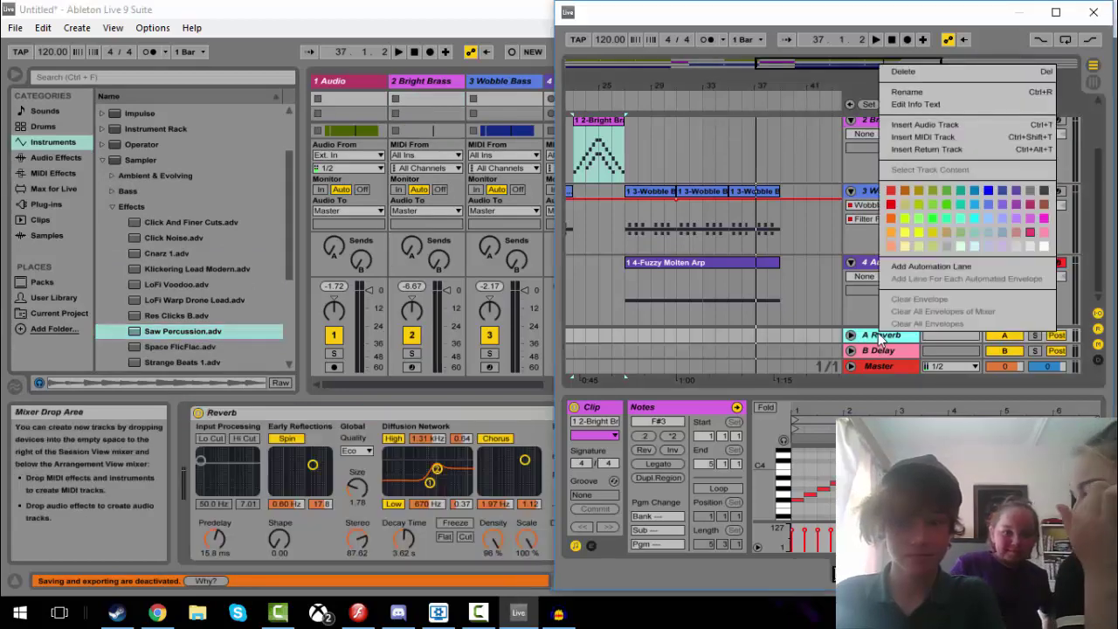
left_click(917, 73)
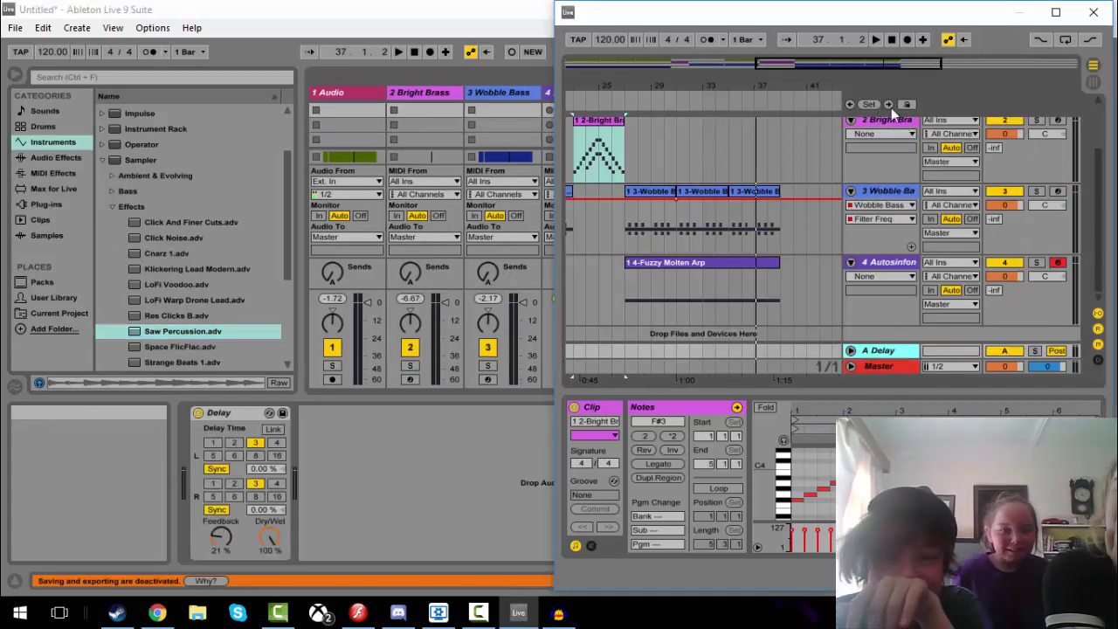
right_click(877, 329)
left_click(913, 351)
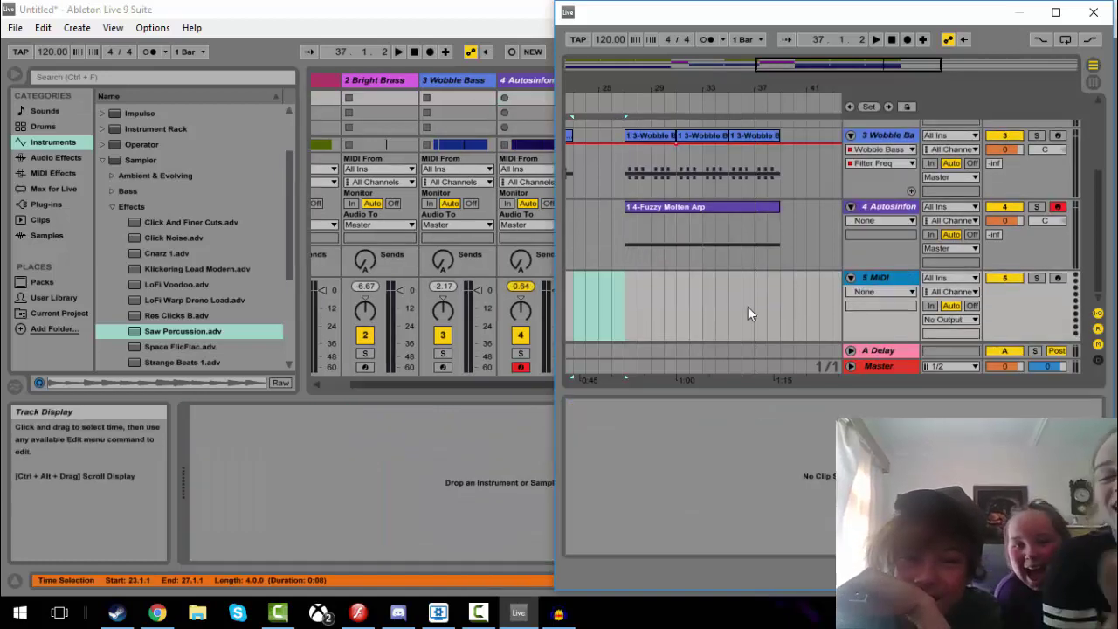
- Load the Saw Percussion preset onto the new MIDI track 5
scroll(748, 306, "up", 3)
left_click(716, 65)
scroll(663, 306, "left", 3)
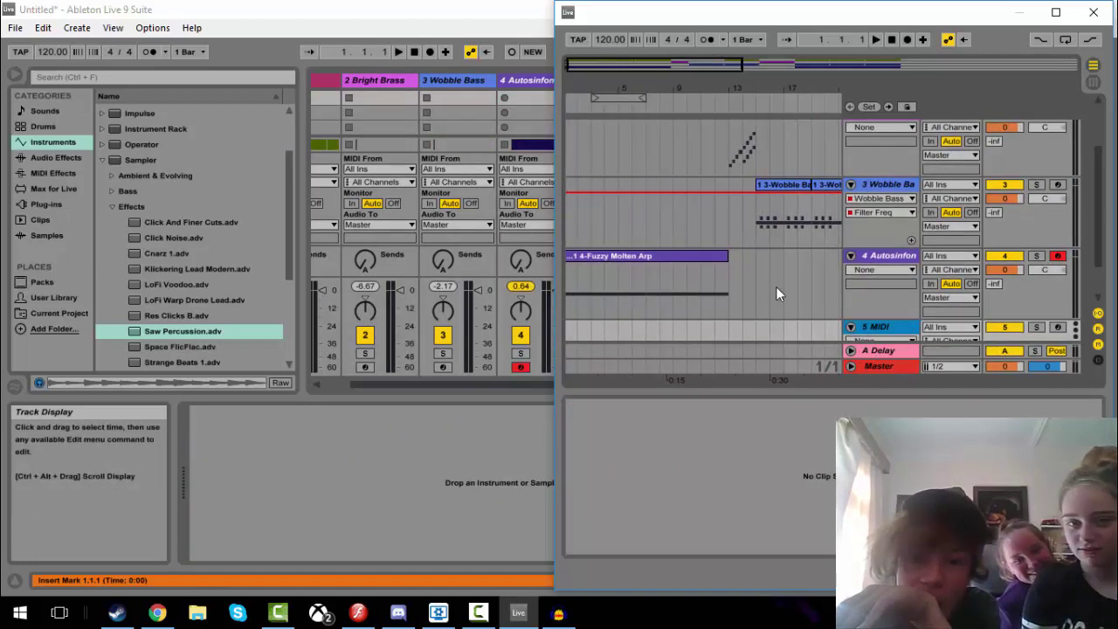
scroll(697, 285, "down", 2)
left_click_drag(210, 328, 738, 300)
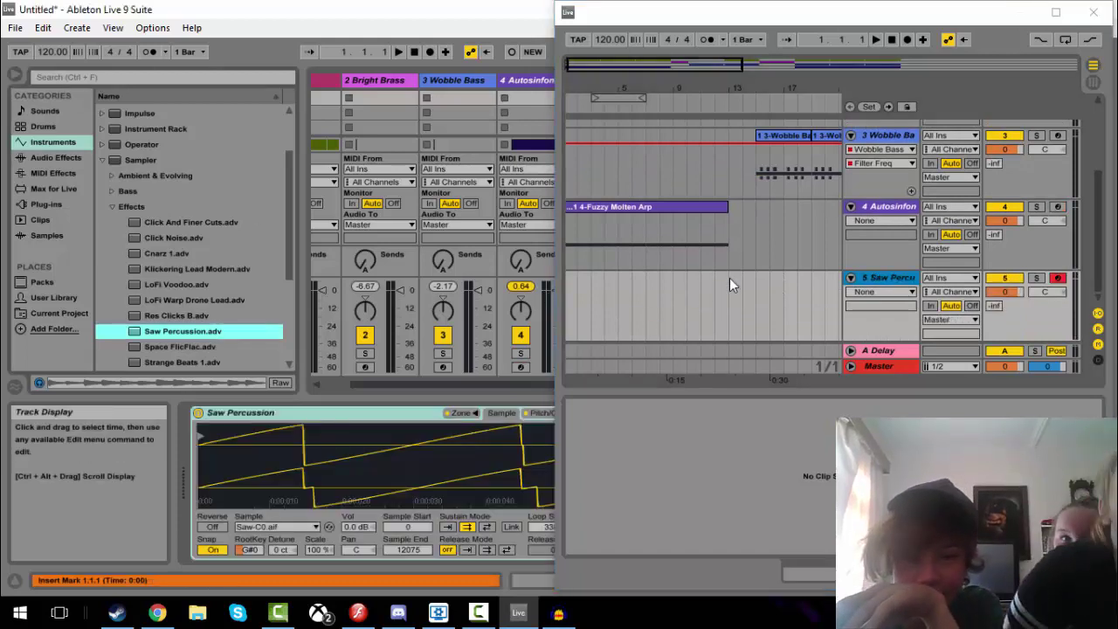
- Record a MIDI clip on the Saw Percussion track from bar 1 to about bar 13, then stop playback
left_click(730, 279)
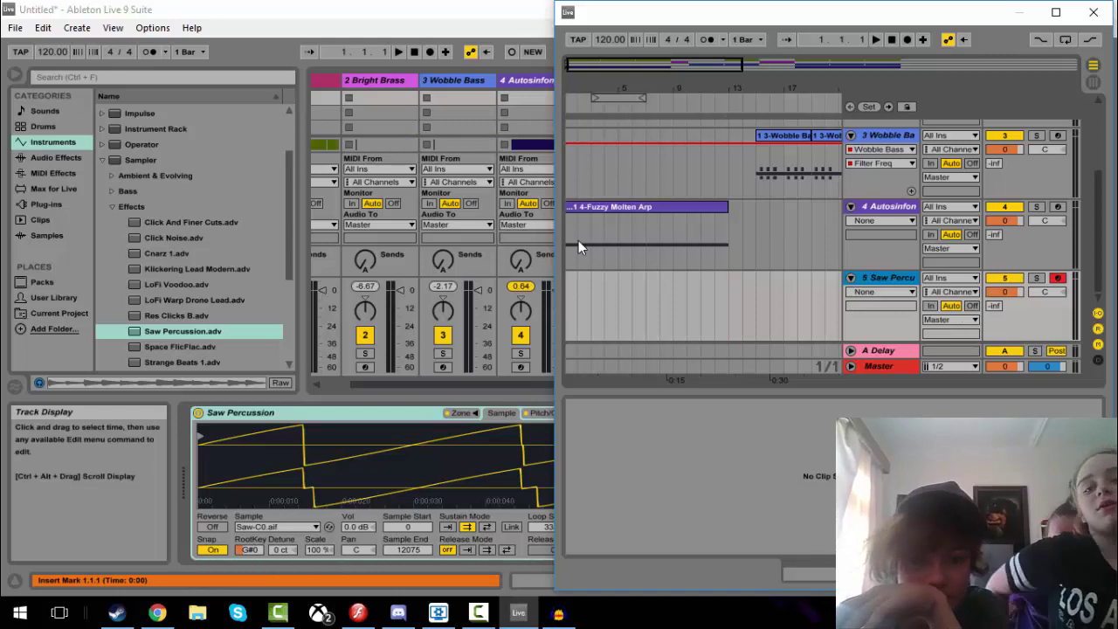
left_click(907, 41)
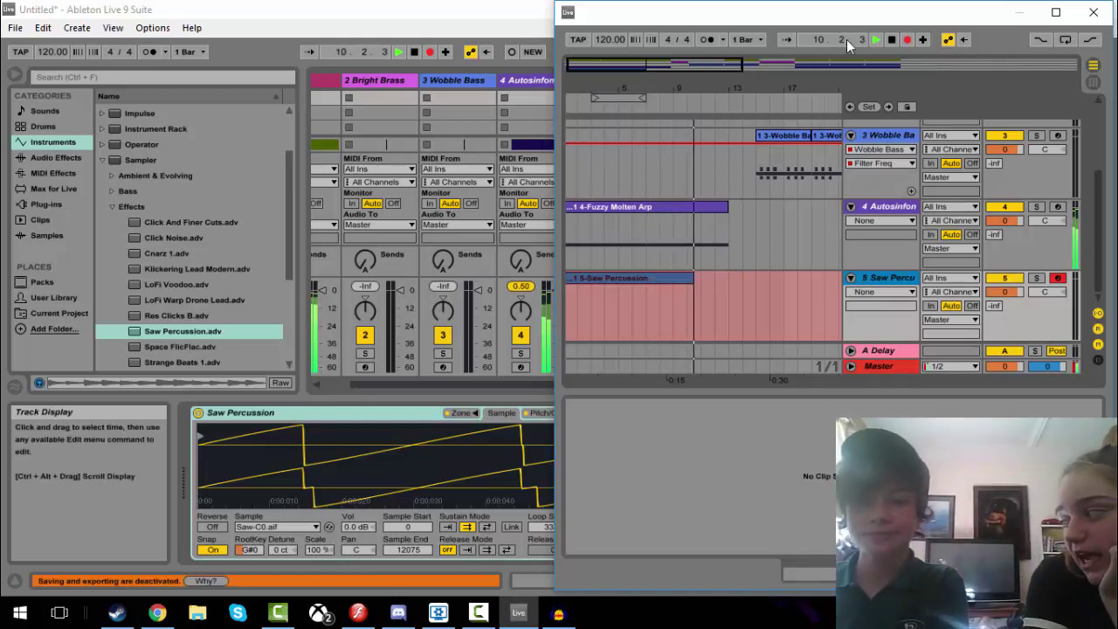
left_click(908, 40)
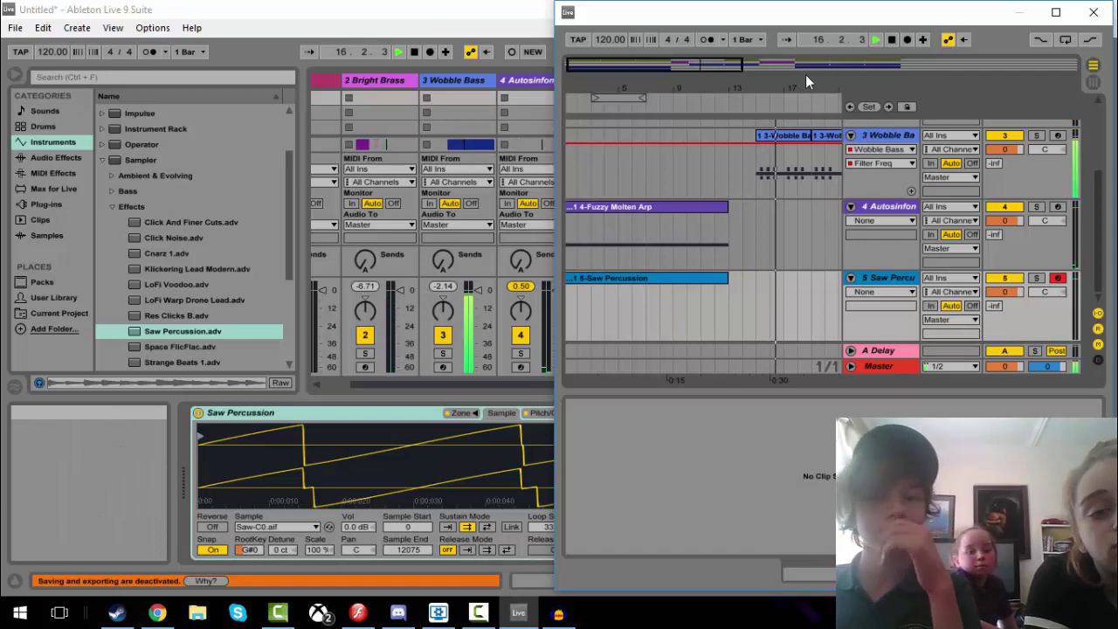
key("space")
- Delete the long F3 note spanning 1.1.1 to 5.1.1 in the Wobble Bass clip at bar 15
left_click(784, 156)
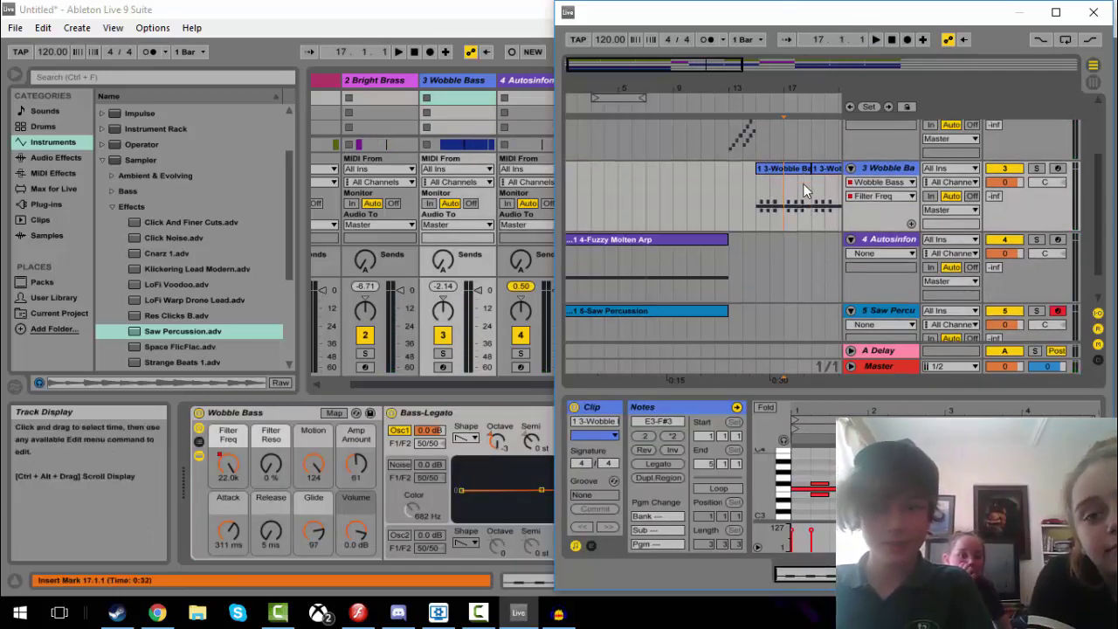
left_click(821, 488)
scroll(812, 480, "up", 3)
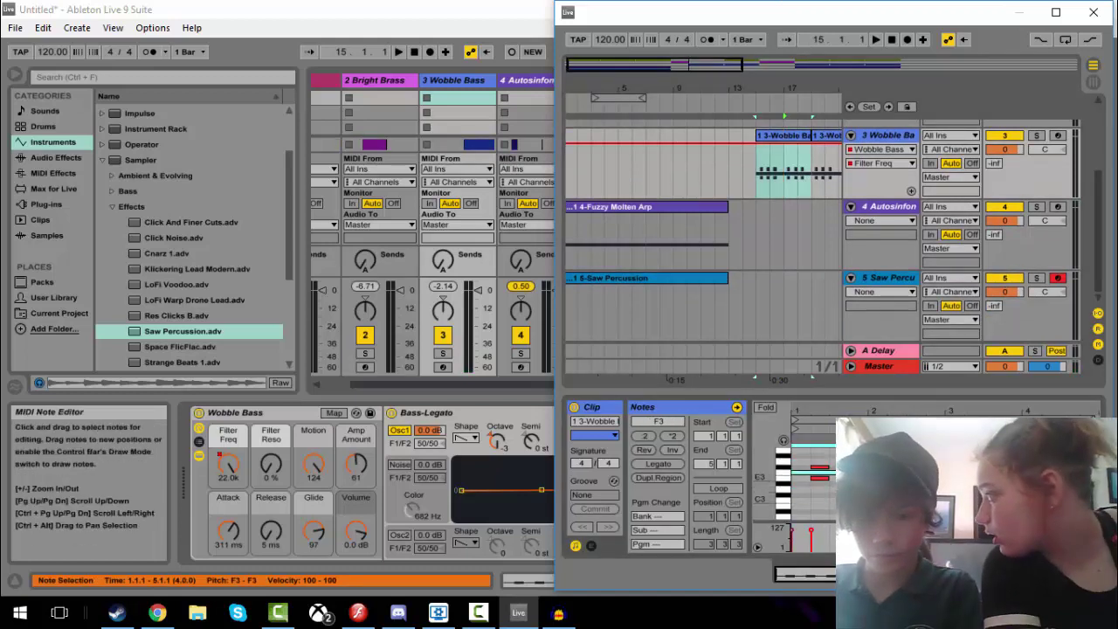
key("Delete")
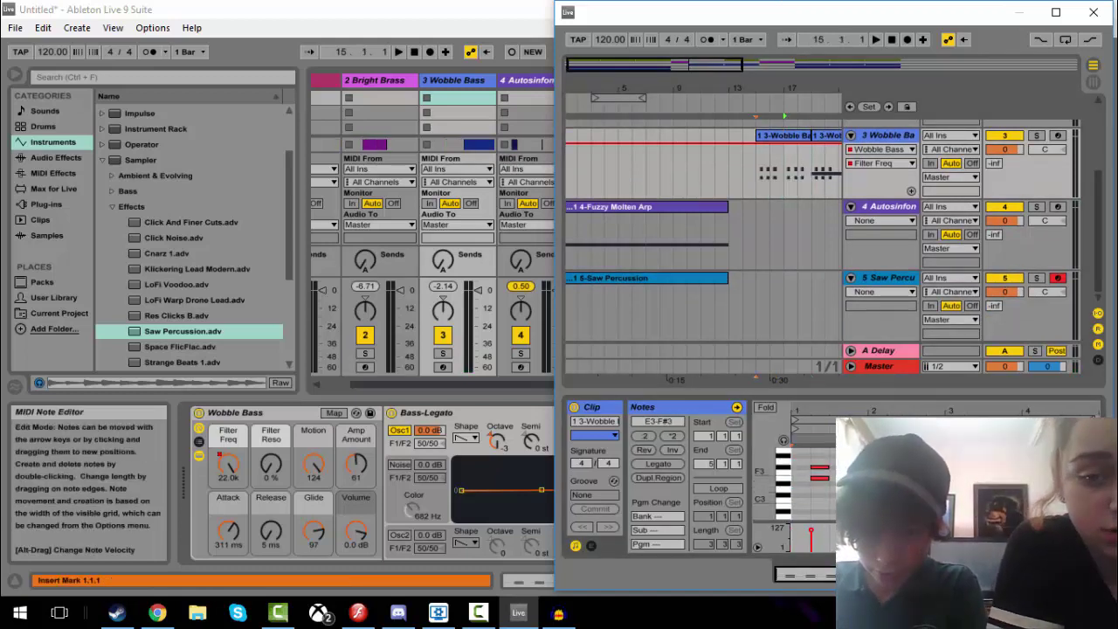
- Draw an F3 note from 1.1.1 to 2.3.1 in the bar 15 Wobble Bass clip and a very short one at 2.4.1
left_click_drag(909, 480, 931, 471)
double_click(806, 473)
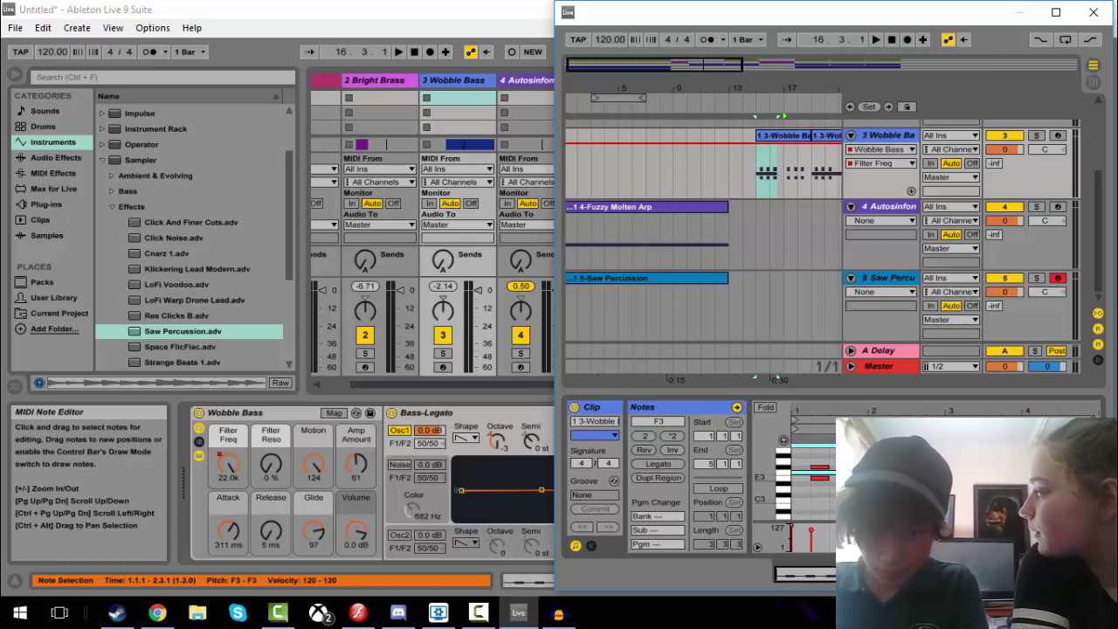
left_click(927, 472)
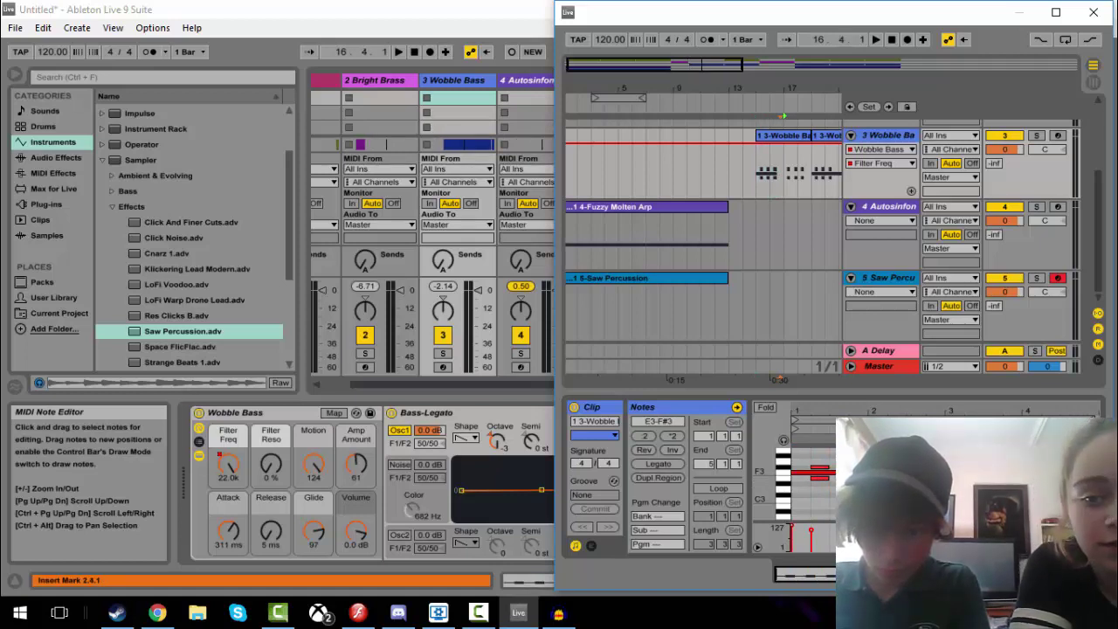
double_click(931, 472)
left_click_drag(944, 472, 932, 471)
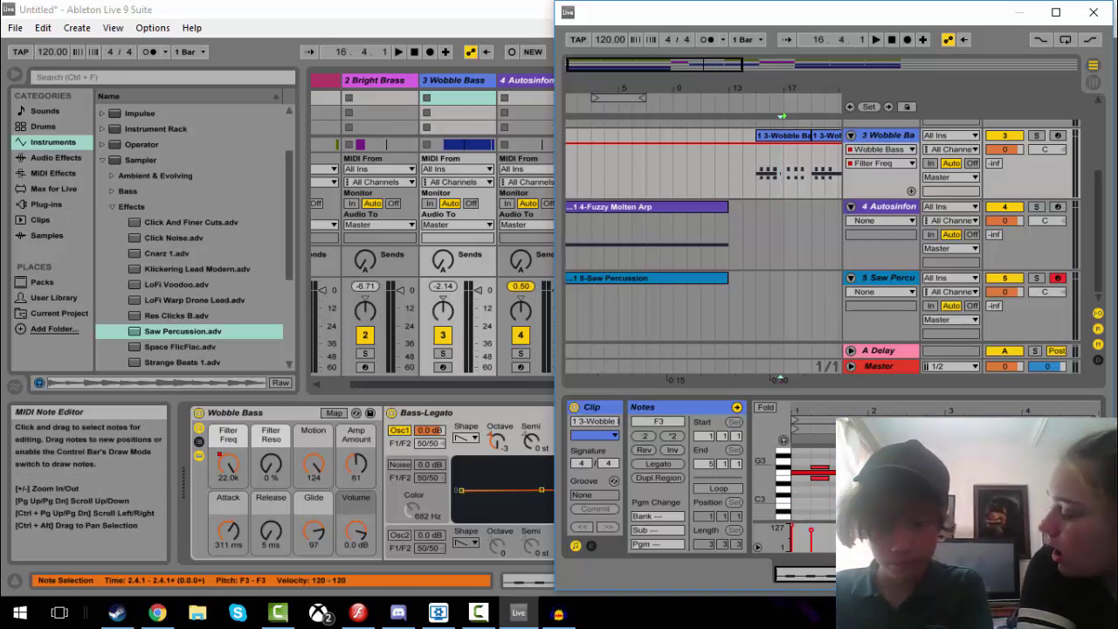
- Try placing the very short F3 note at 2.3.1 and at 2.4.1 in the bar 15 Wobble Bass clip
key("Left")
key("Left")
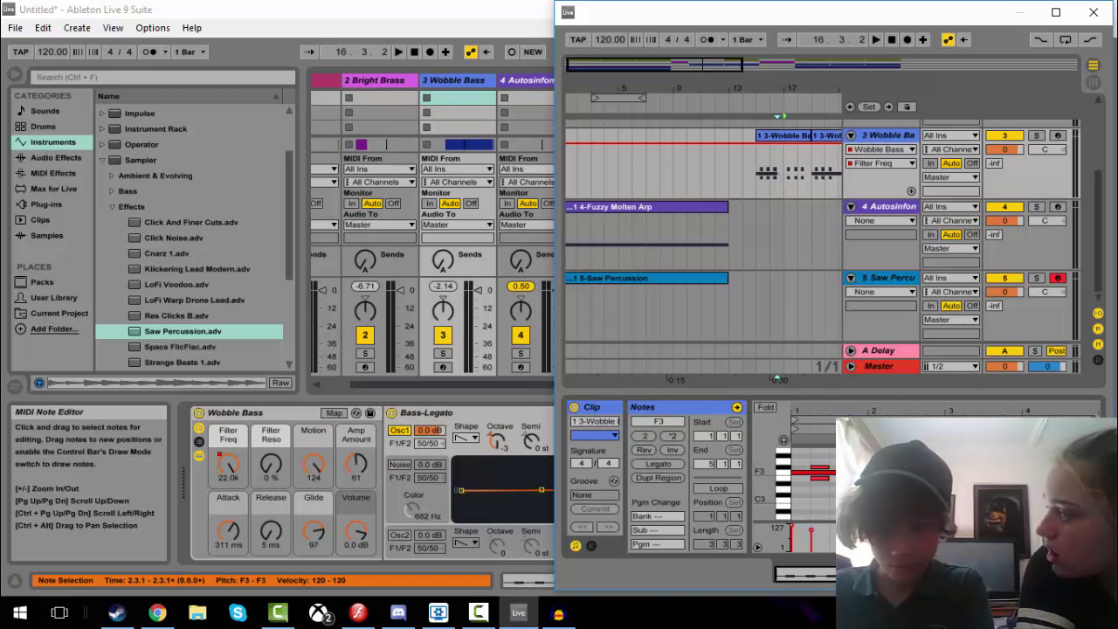
key("Right")
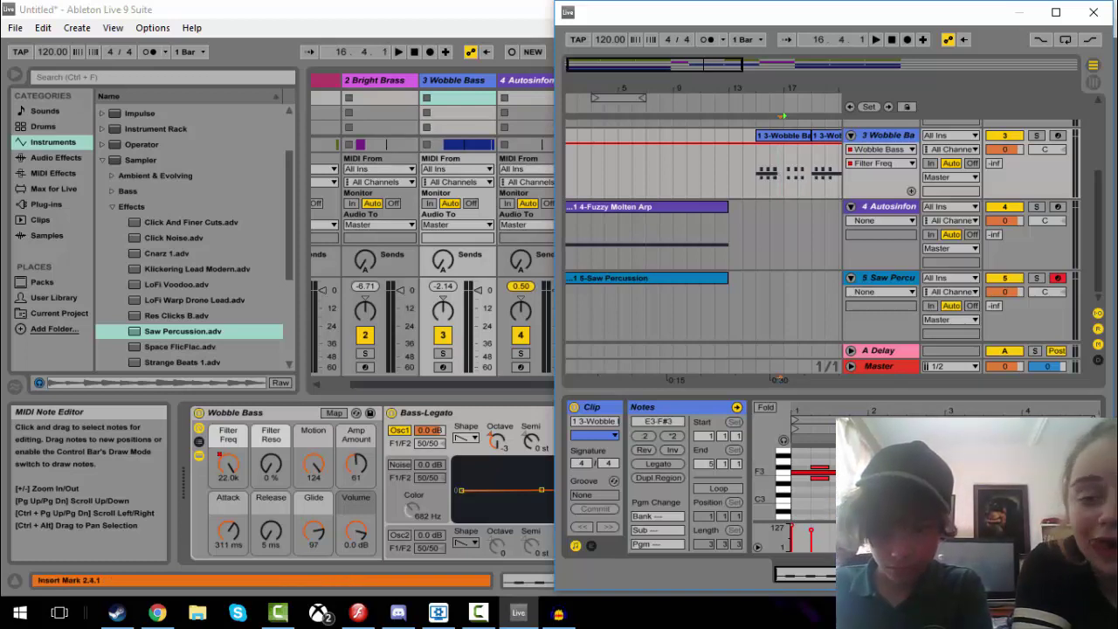
key("Left")
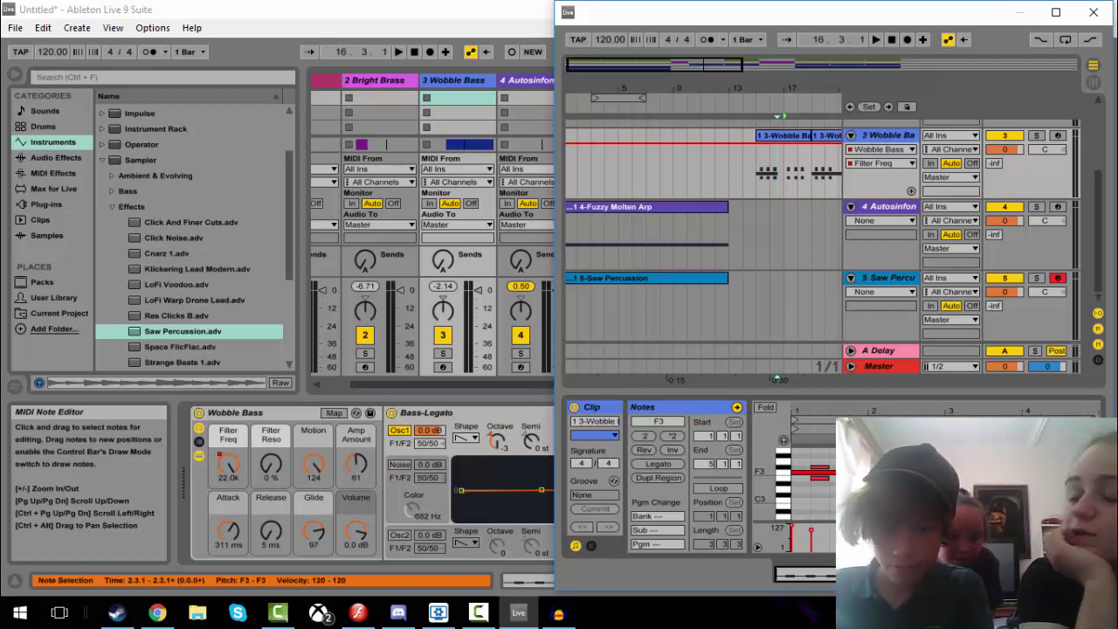
key("Right")
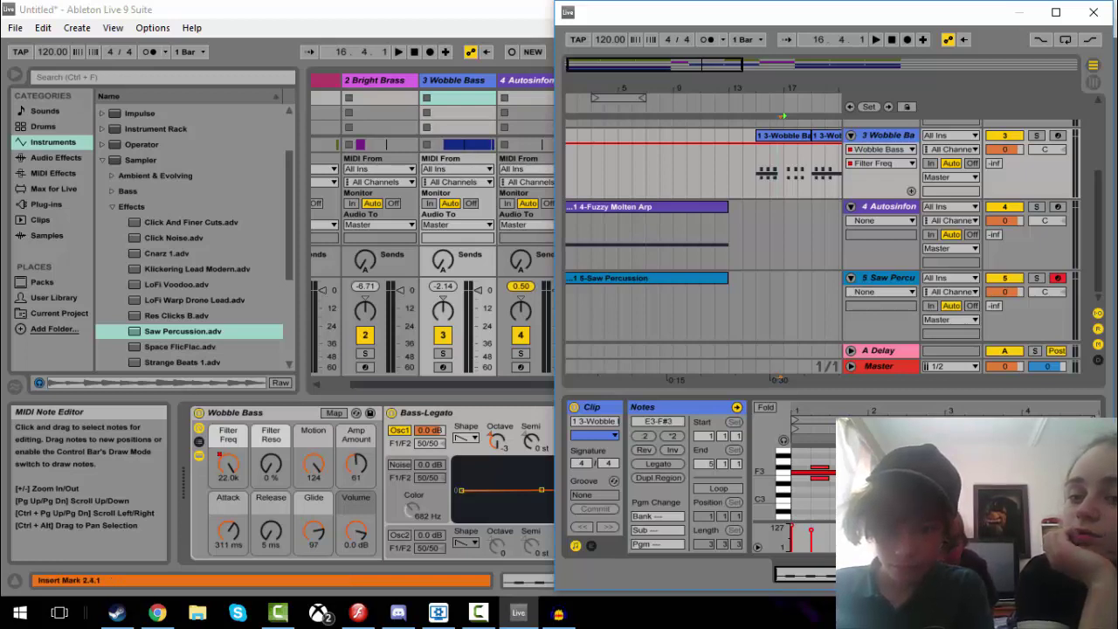
key("Left")
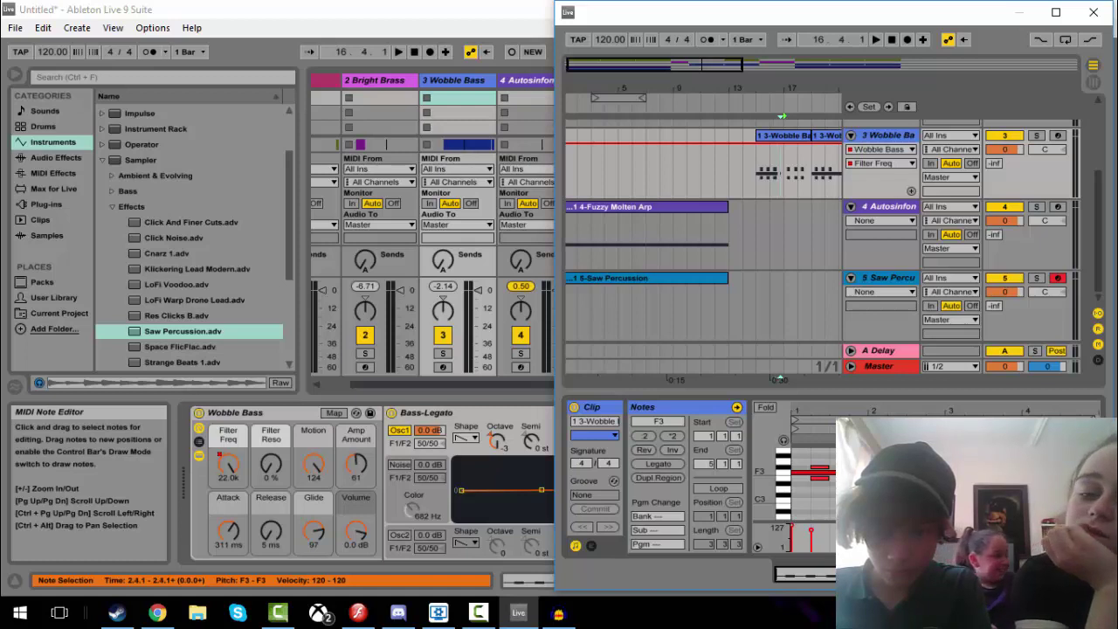
- Play the bar 15 Wobble Bass clip around 2.3.1 and 2.4.1 to hear where the short notes fall
scroll(800, 484, "up", 1)
scroll(800, 484, "down", 1)
key("space")
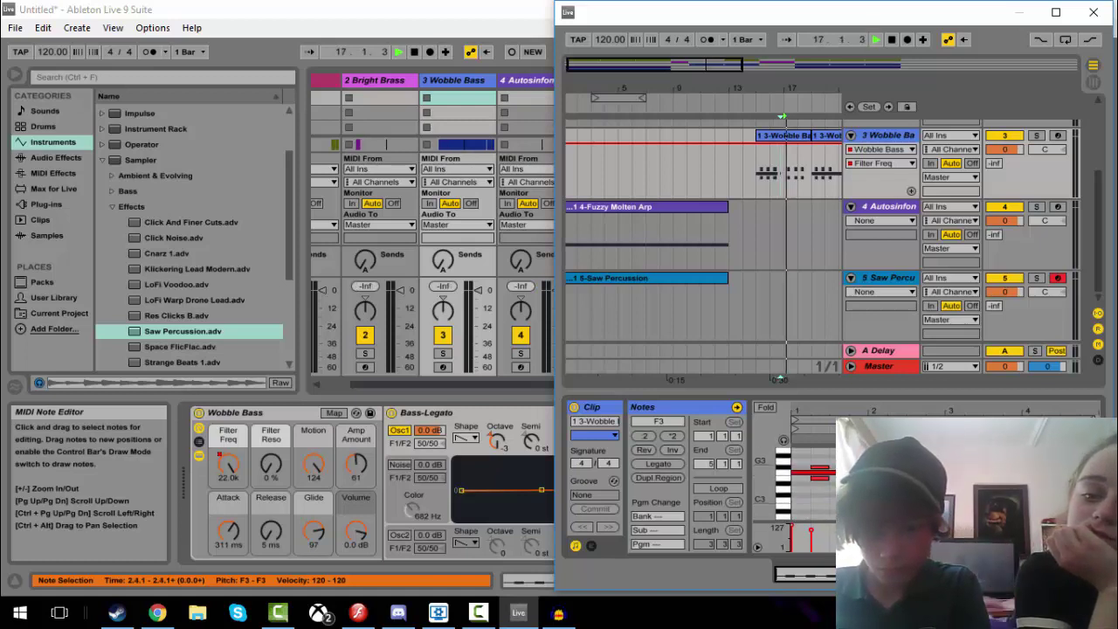
key("space")
left_click(911, 453)
key("space")
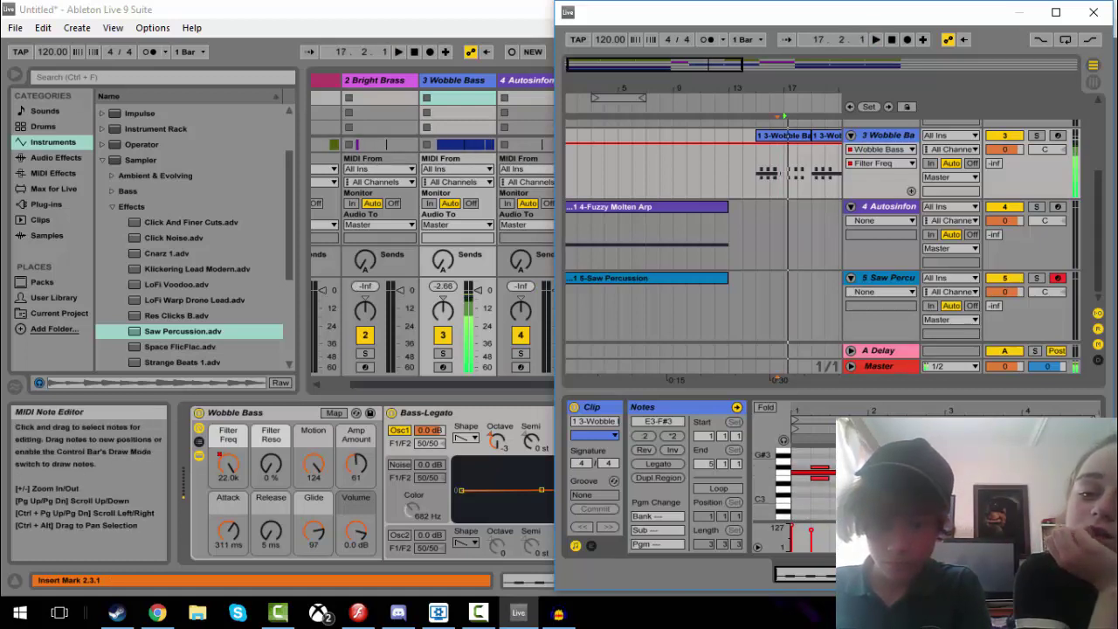
key("space")
- Try an A3 note from 1.3.1 to 1.4.1 in the bar 15 Wobble Bass clip, then remove it
double_click(834, 449)
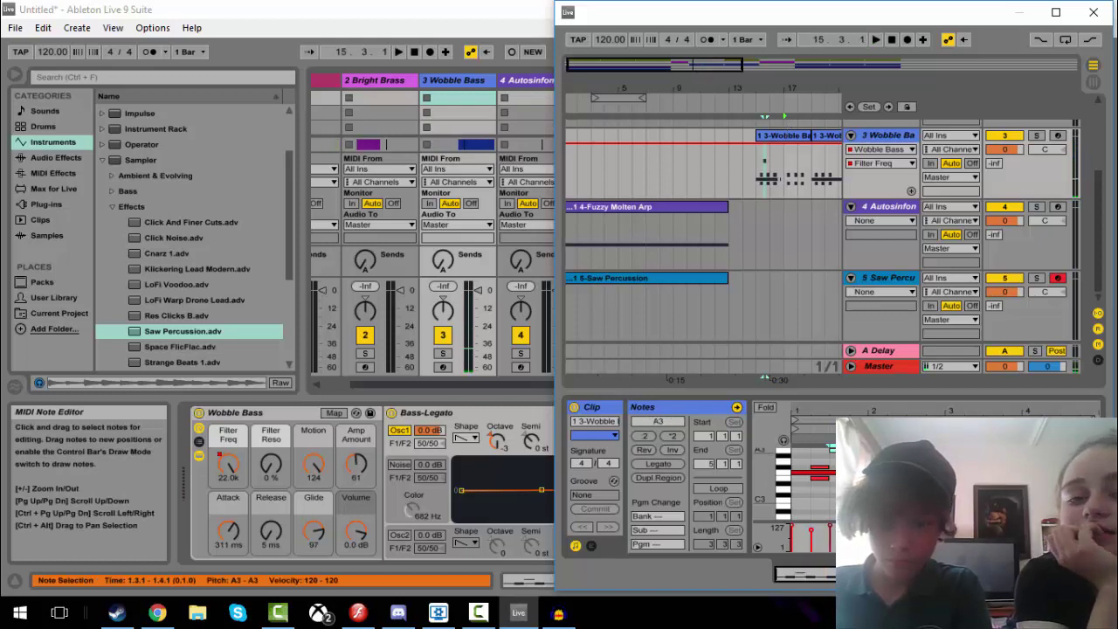
key("space")
key("Delete")
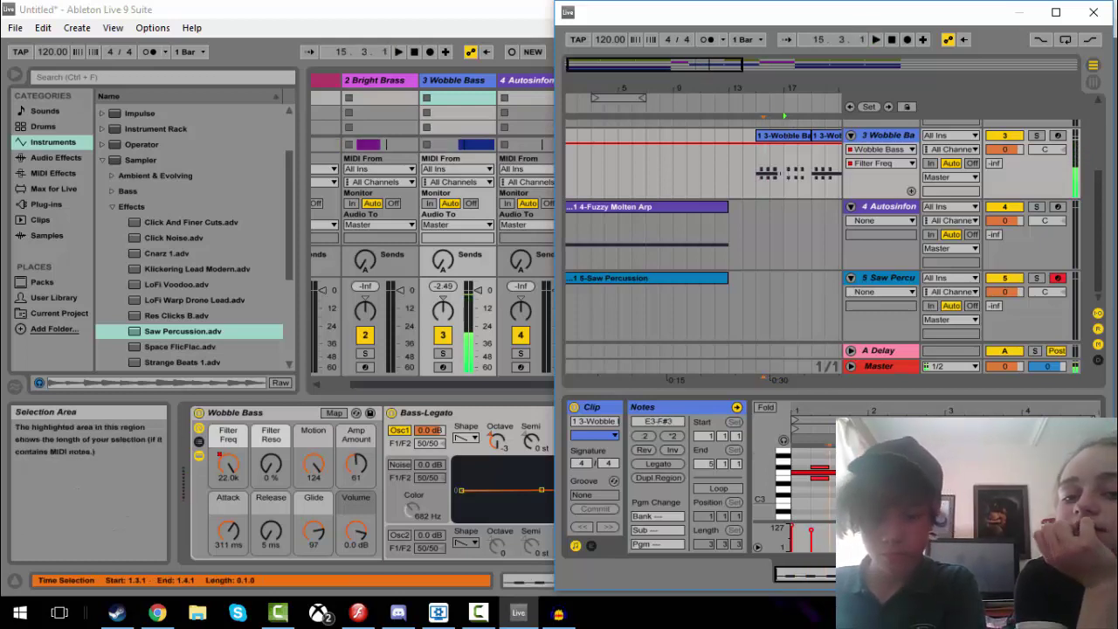
- Play the arrangement from bar 14 to check how the Wobble Bass part starts
left_click(739, 177)
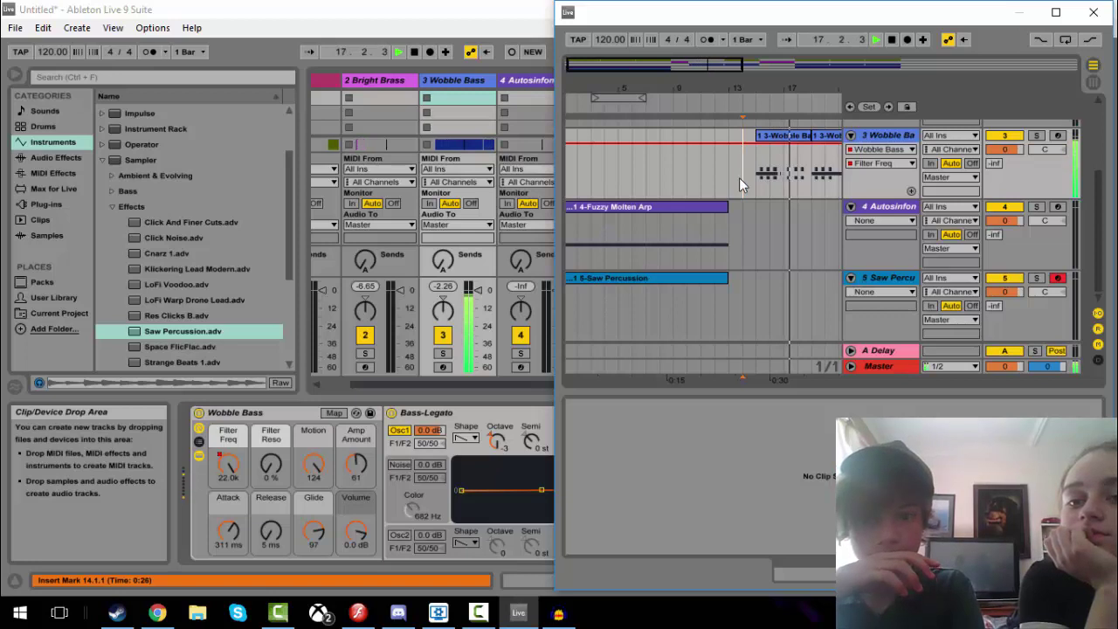
key("space")
left_click(764, 175)
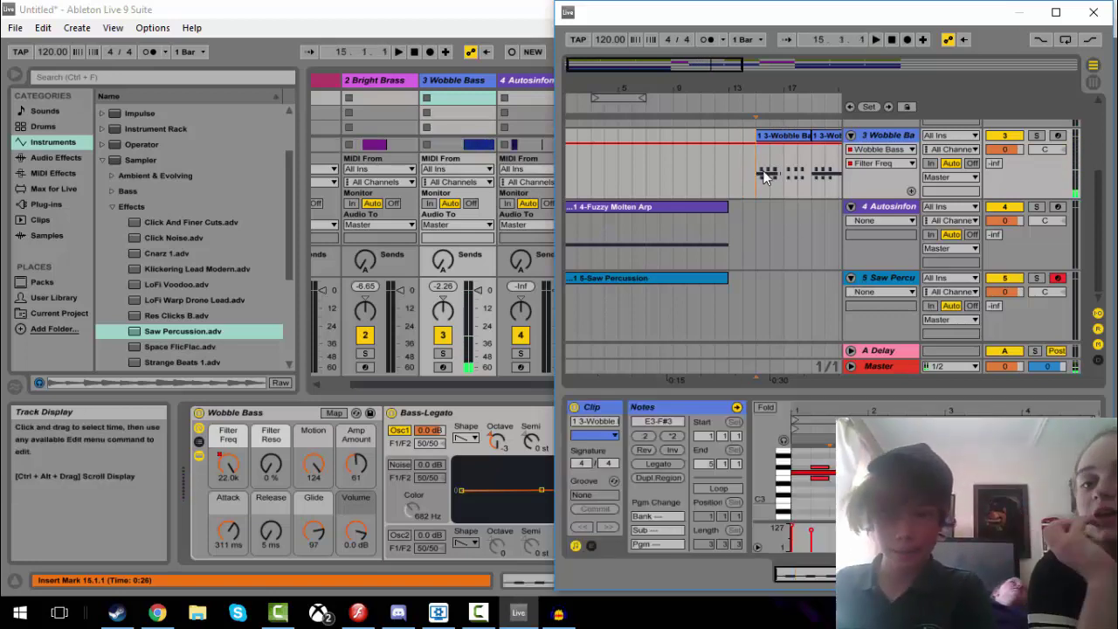
- Replace the short F3 notes in the bar 15 Wobble Bass clip with one F3 note from 1.1.1 to 5.1.1, and play it
left_click(916, 472)
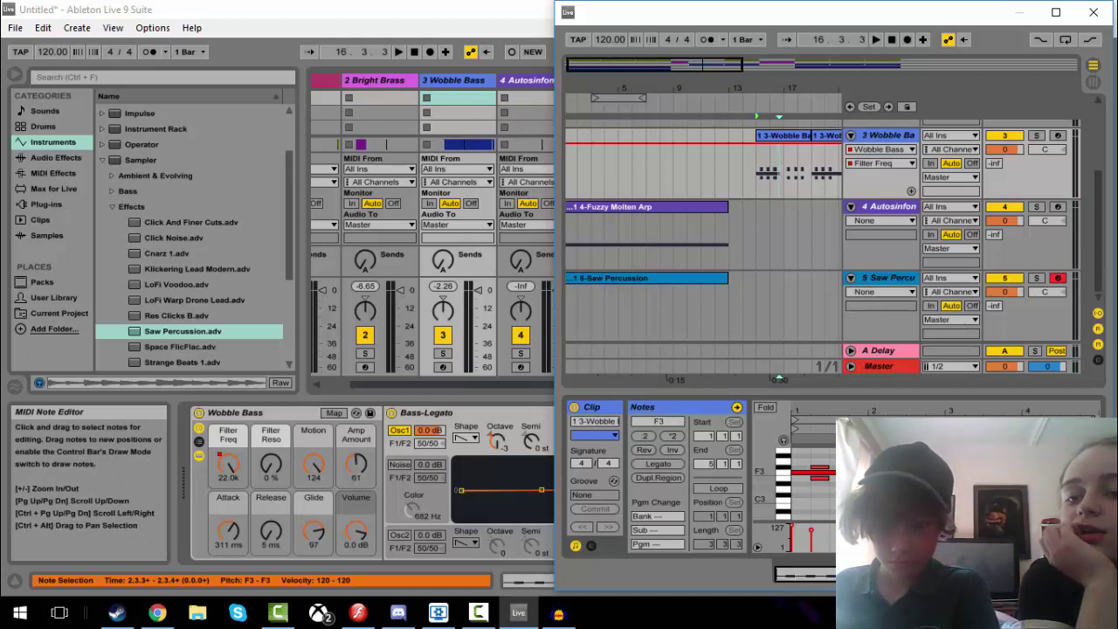
key("Delete")
left_click(913, 473)
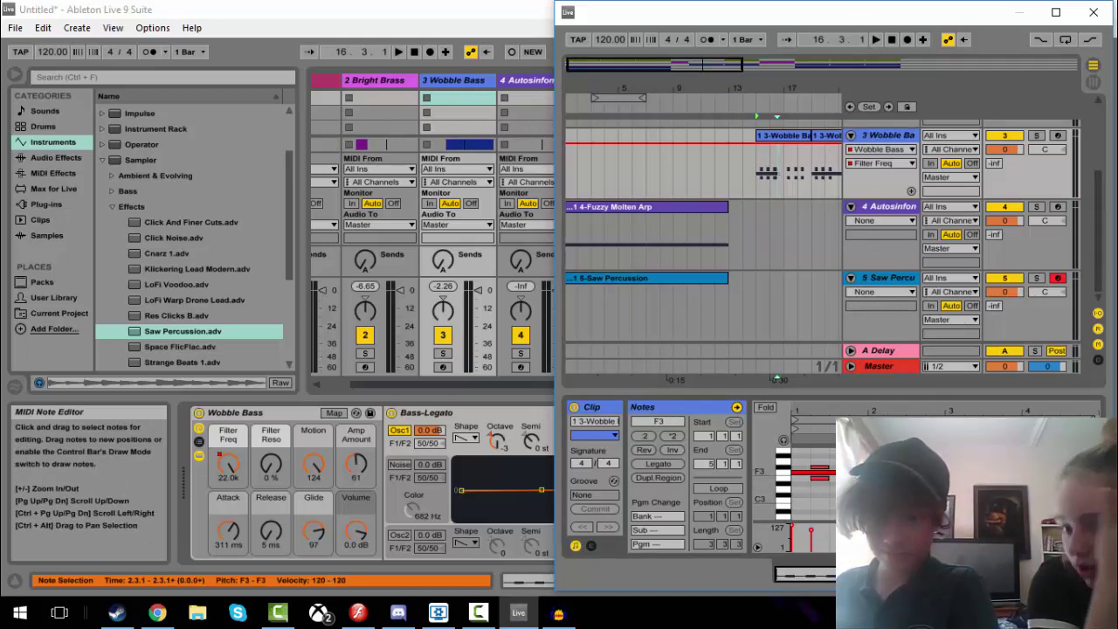
left_click_drag(852, 472, 1063, 472)
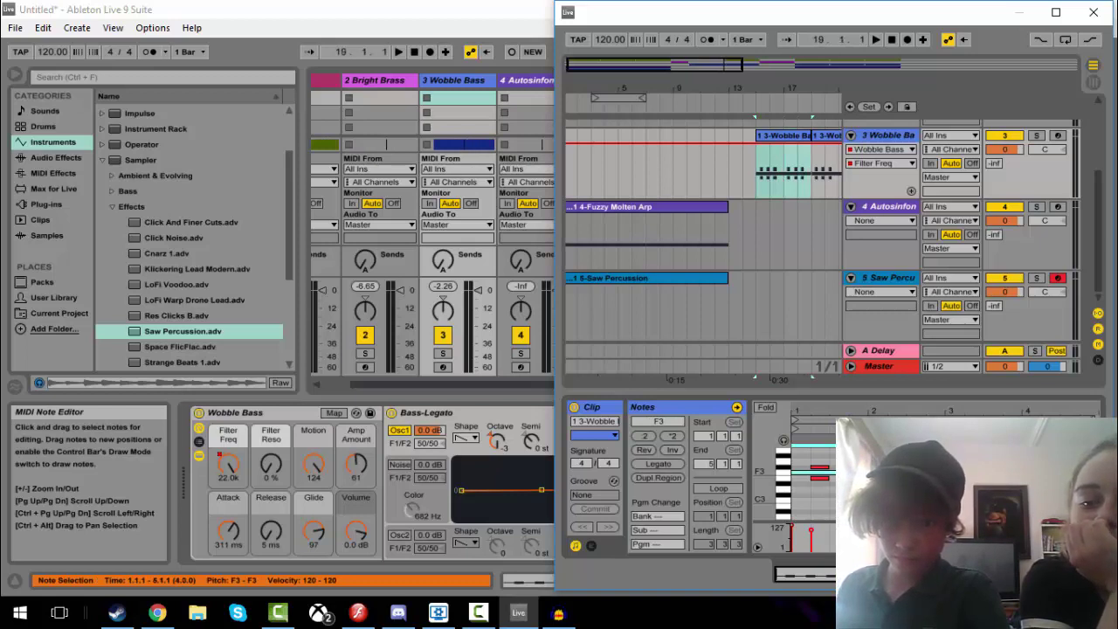
key("space")
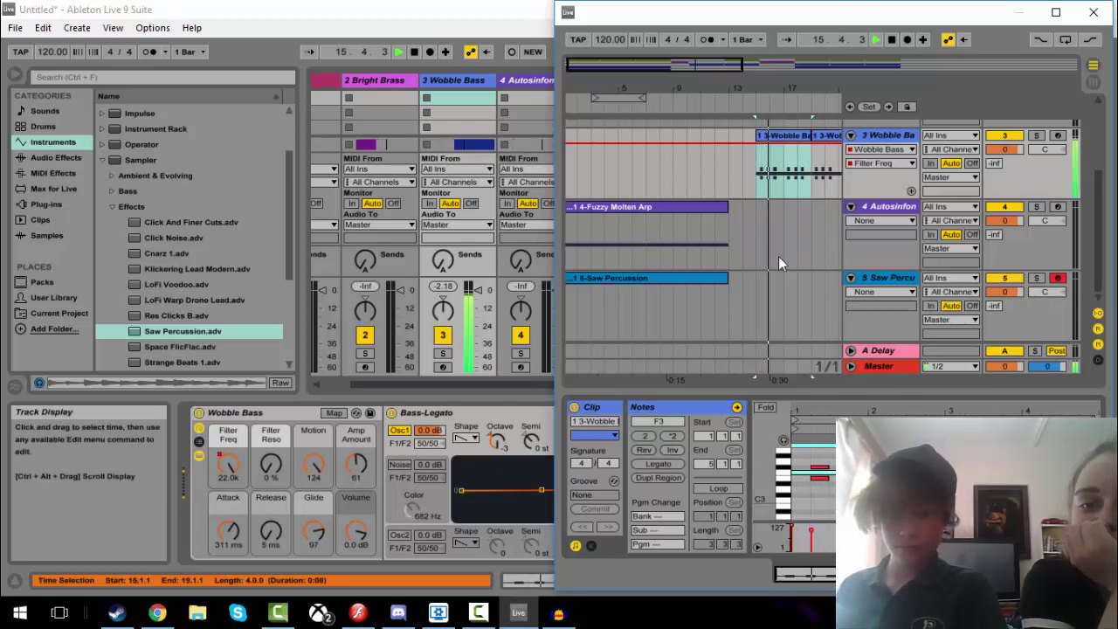
key("space")
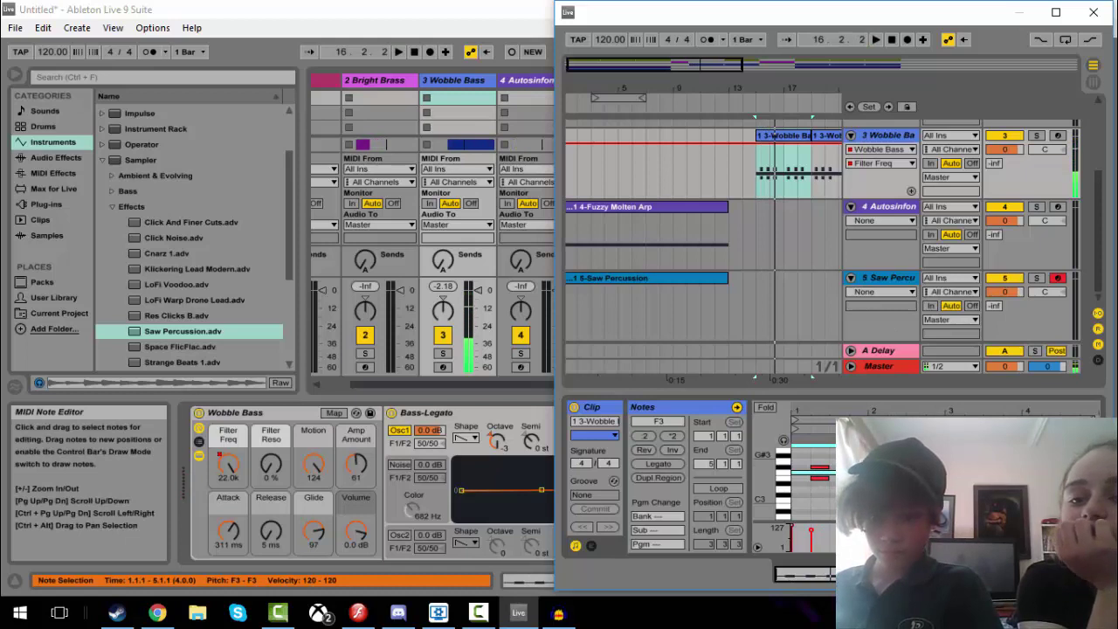
- Add short rising notes to the bar 15 Wobble Bass clip, reaching A#3 at 3.1.1
left_click(775, 136)
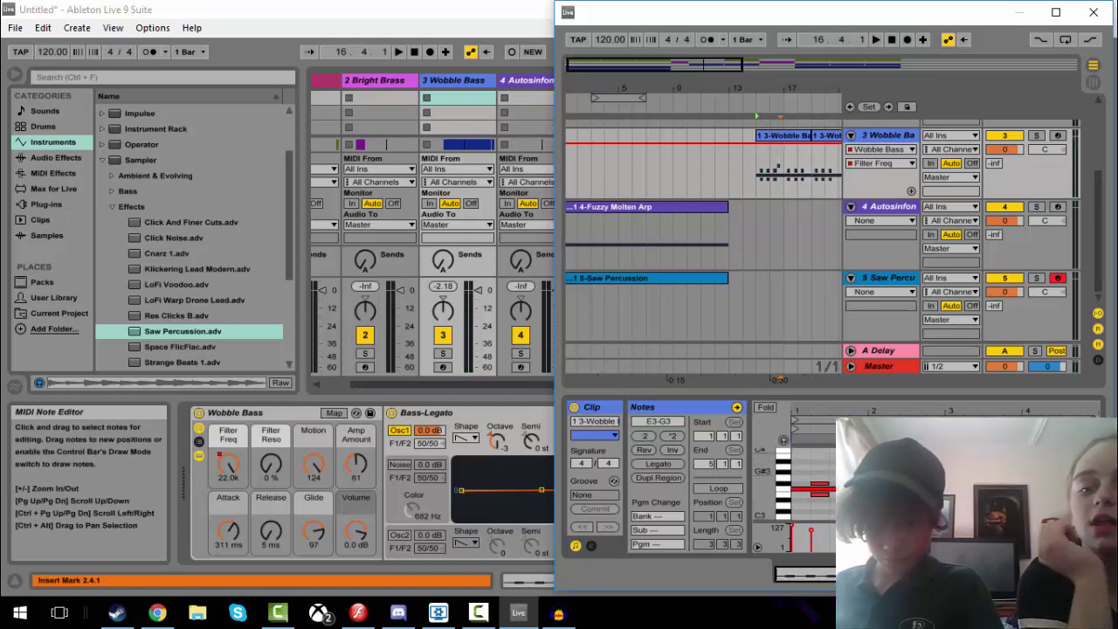
double_click(936, 472)
double_click(956, 461)
scroll(956, 483, "down", 1)
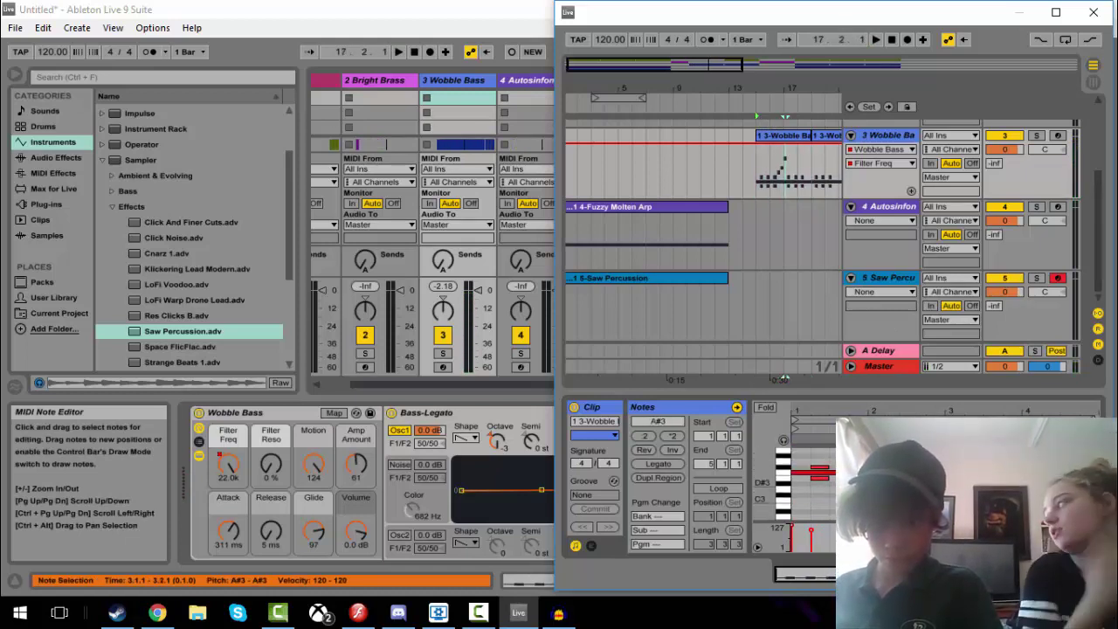
- Add short falling notes to the bar 15 Wobble Bass clip, down to C3 at 3.1.1, and play the result
left_click(775, 175)
double_click(936, 493)
double_click(955, 499)
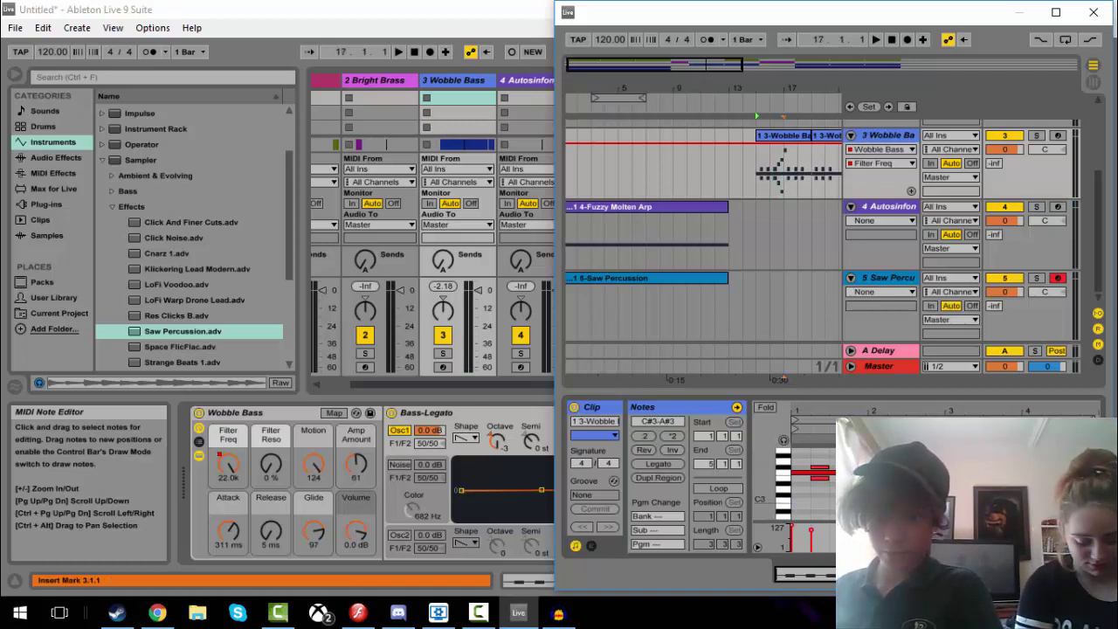
key("space")
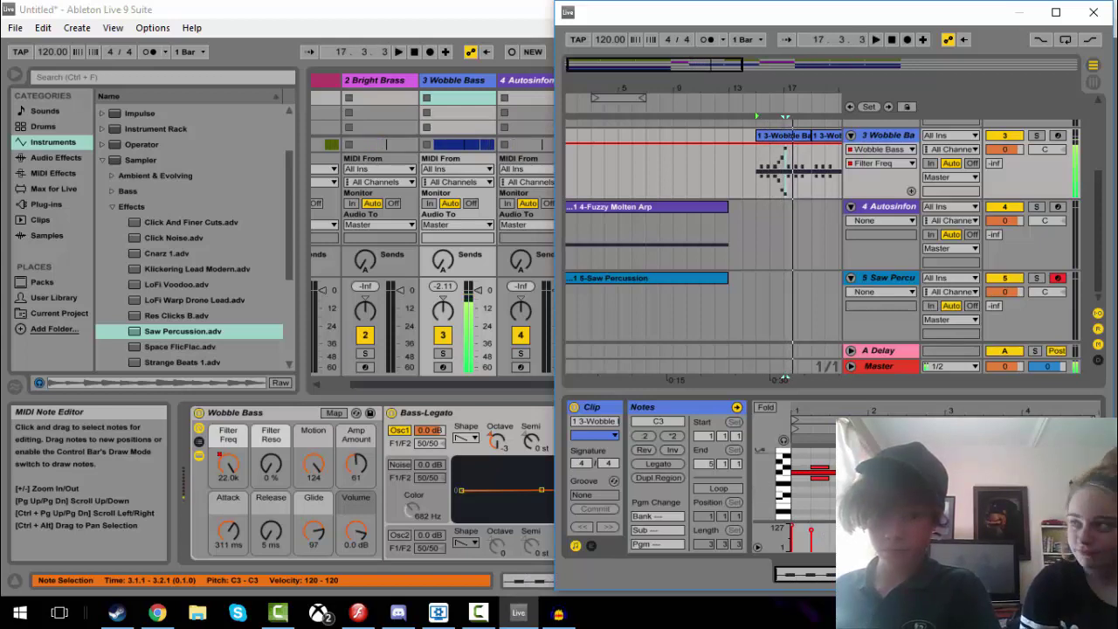
- Delete the A#3 and C3 notes at 3.1.1 in the bar 15 Wobble Bass clip and play it again
key("Delete")
key("Delete")
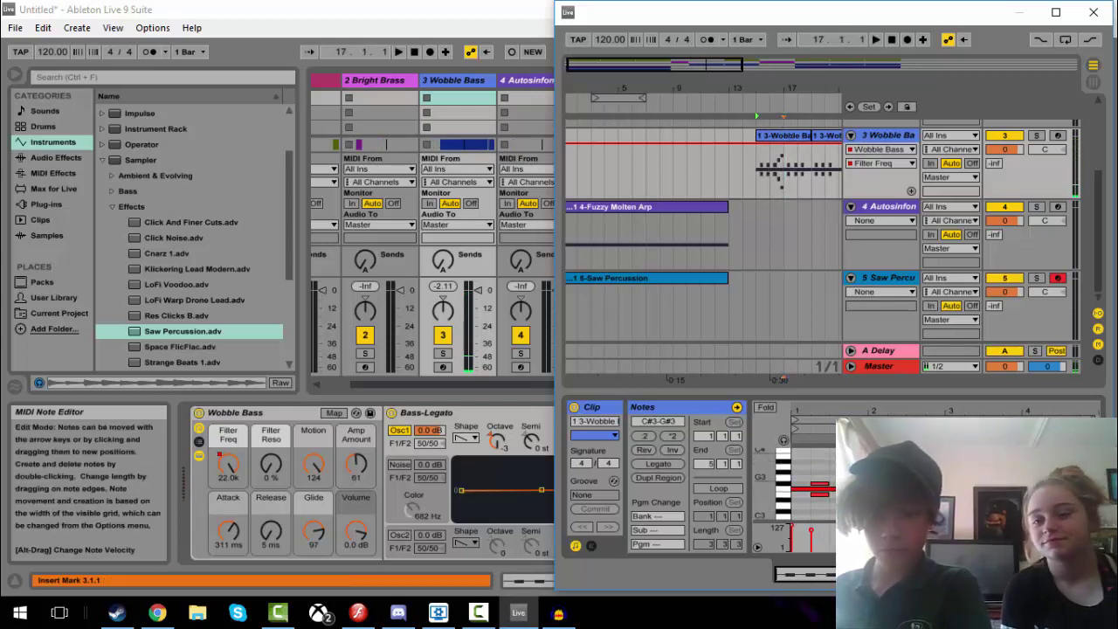
key("space")
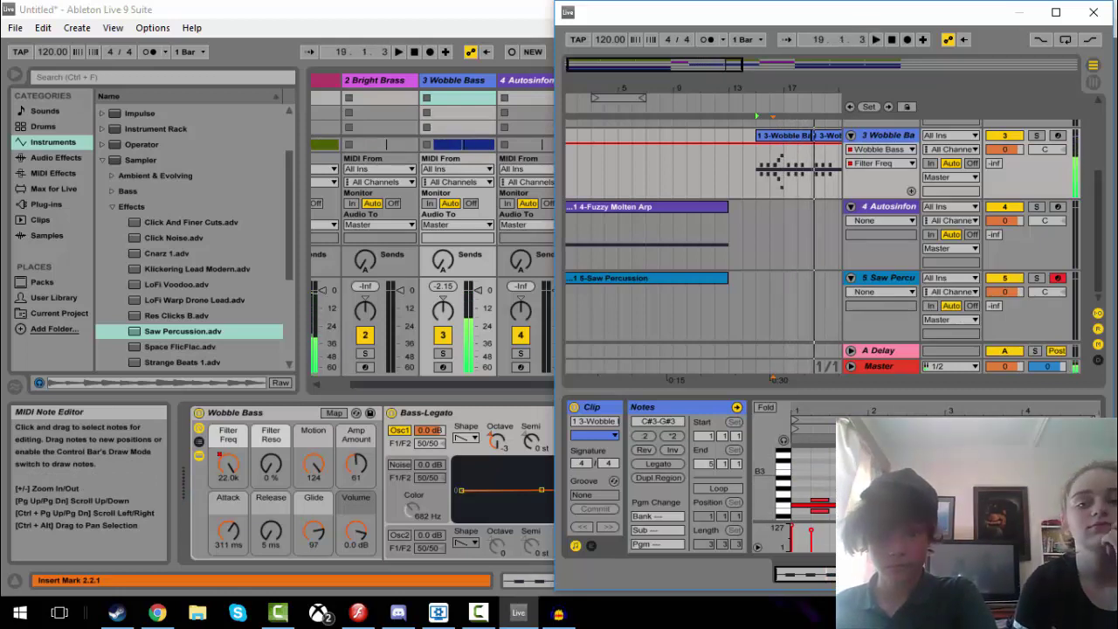
- Delete the Wobble Bass clip at bar 19 and put a duplicate of the bar 15 clip in its place
left_click(893, 498)
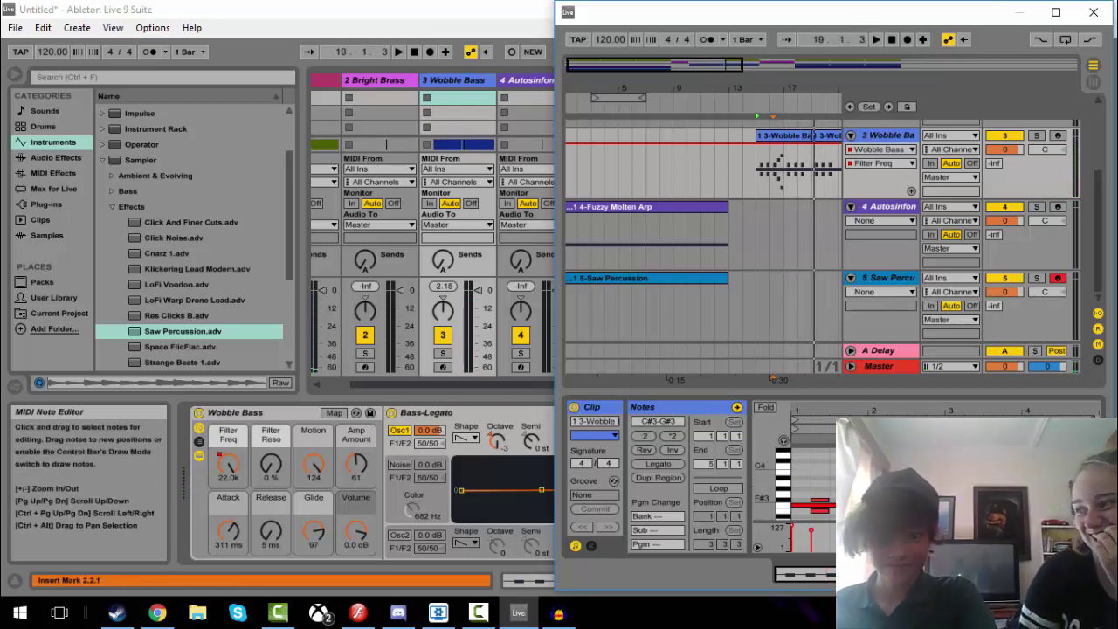
left_click(829, 135)
key("Delete")
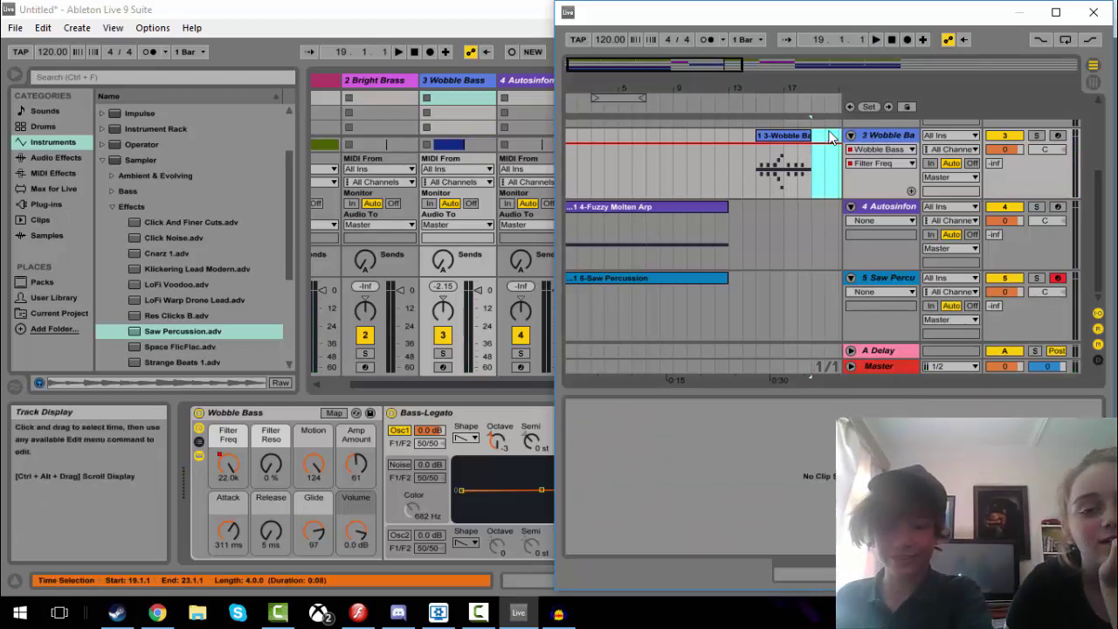
left_click(799, 137)
key("ctrl+d")
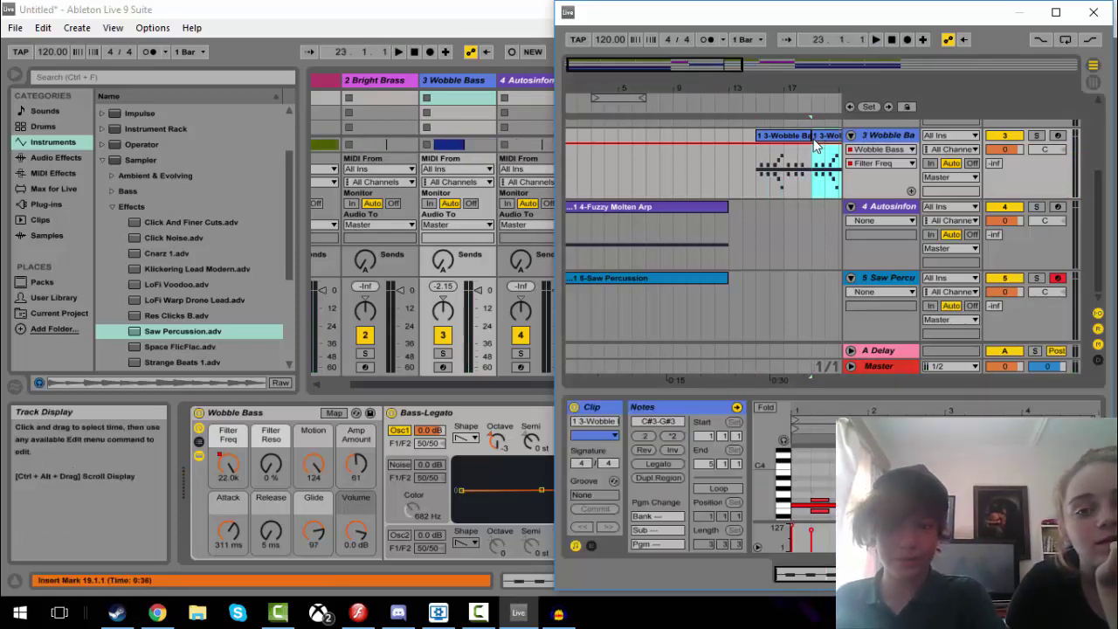
- Play the arrangement from bar 13 to listen to both Wobble Bass clips
left_click(729, 140)
key("space")
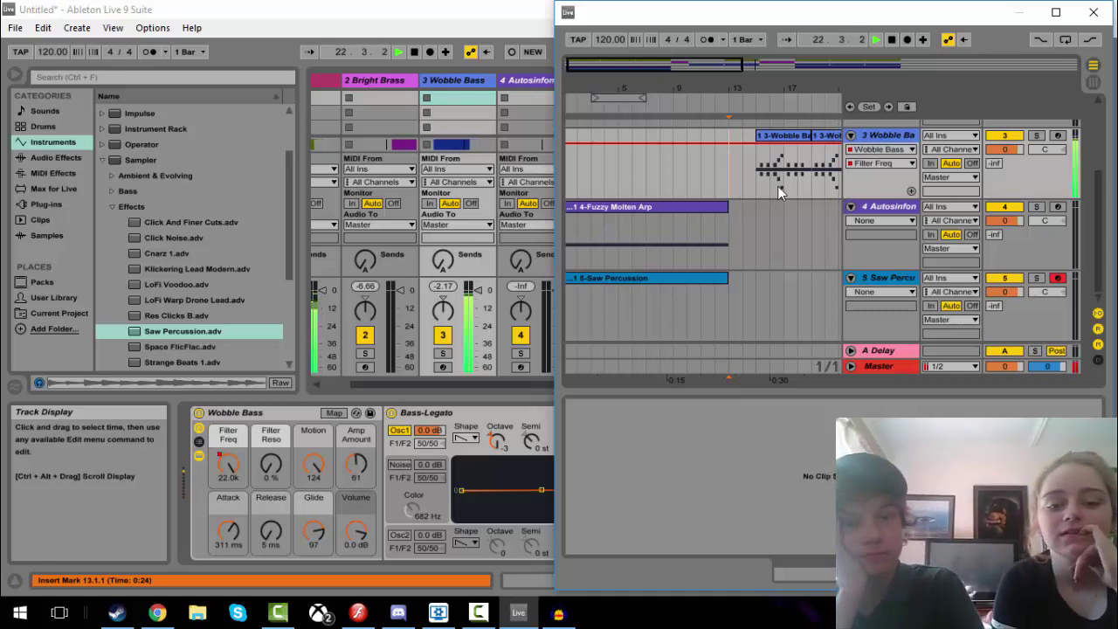
key("space")
- Draw an F3 note from 1.1.1 to 13.1.1 in the Saw Percussion clip and play it
left_click(692, 276)
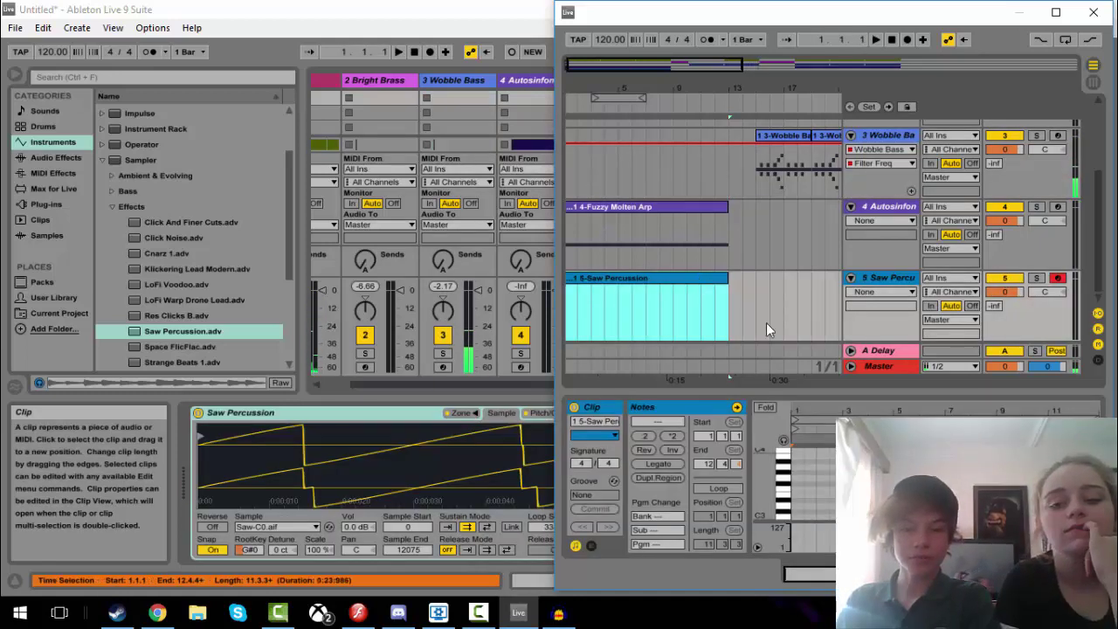
left_click(236, 331)
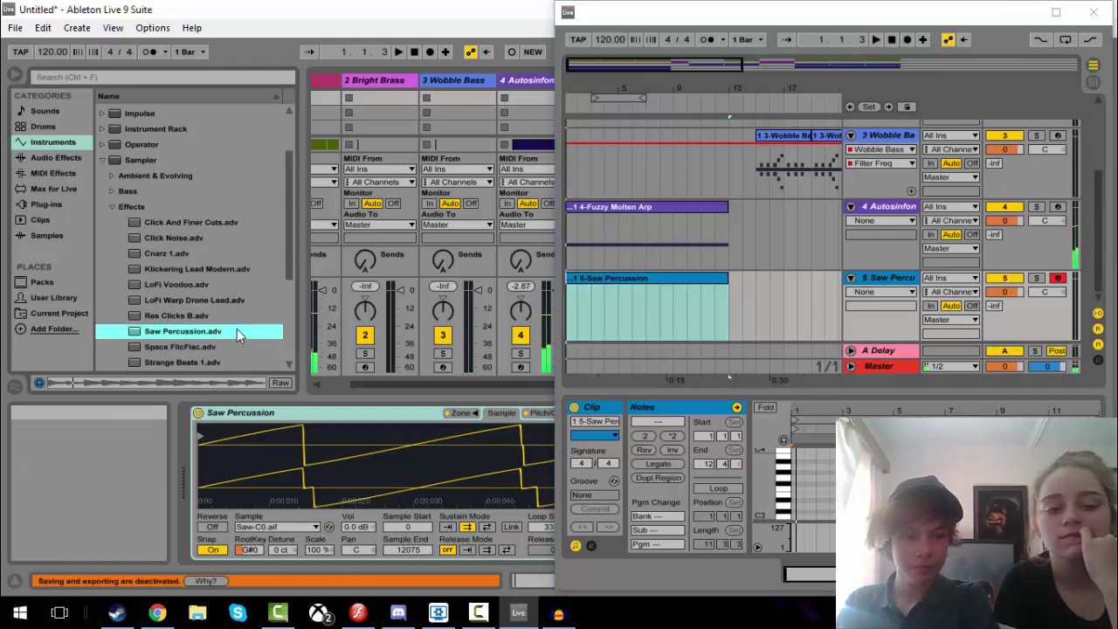
double_click(797, 491)
left_click_drag(797, 491, 915, 491)
key("space")
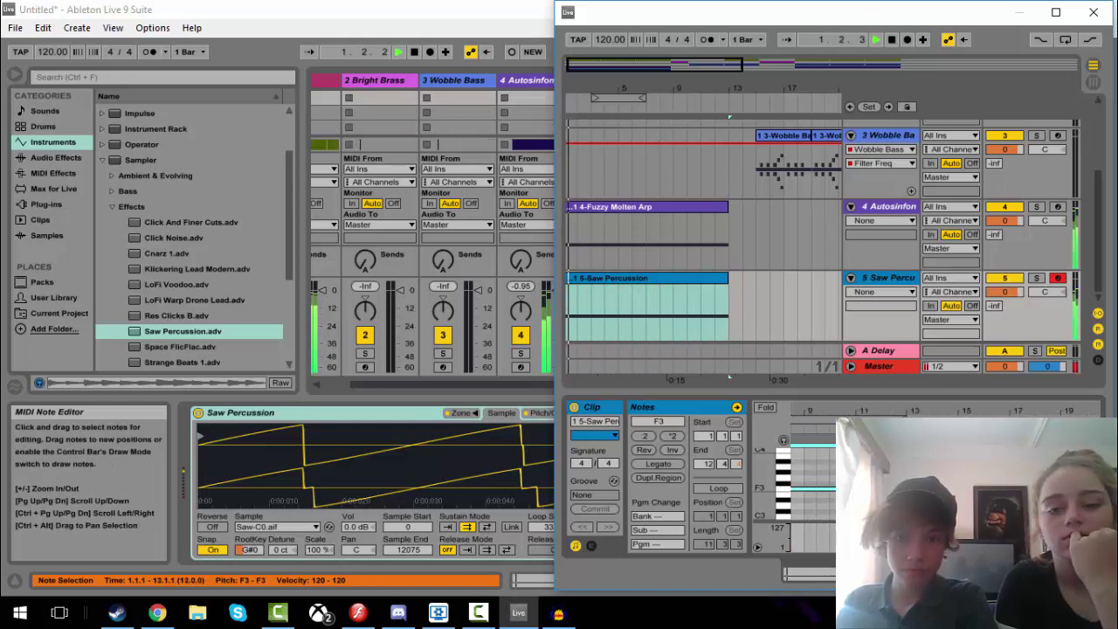
- Try the long Saw Percussion note at C#3, E3 and G#3, playing the clip to compare the pitches
mouse_move(823, 503)
left_mouse_down()
mouse_move(822, 460)
mouse_move(834, 515)
left_mouse_up()
key("space")
key("space")
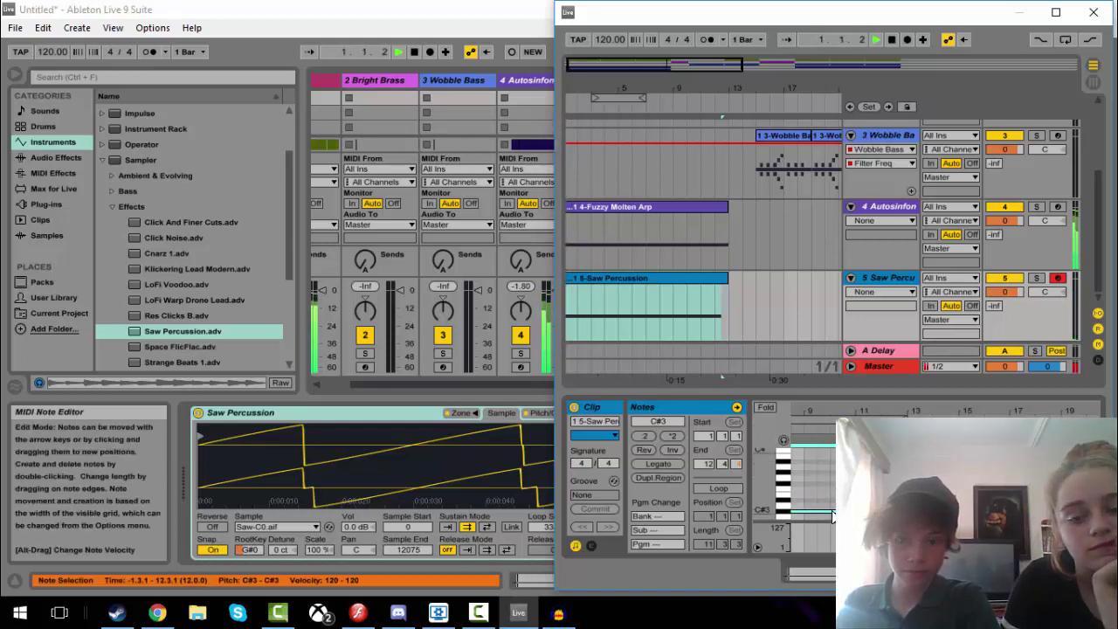
scroll(834, 511, "down", 1)
mouse_move(830, 473)
left_mouse_down()
mouse_move(830, 462)
mouse_move(830, 513)
mouse_move(830, 465)
left_mouse_up()
key("space")
key("space")
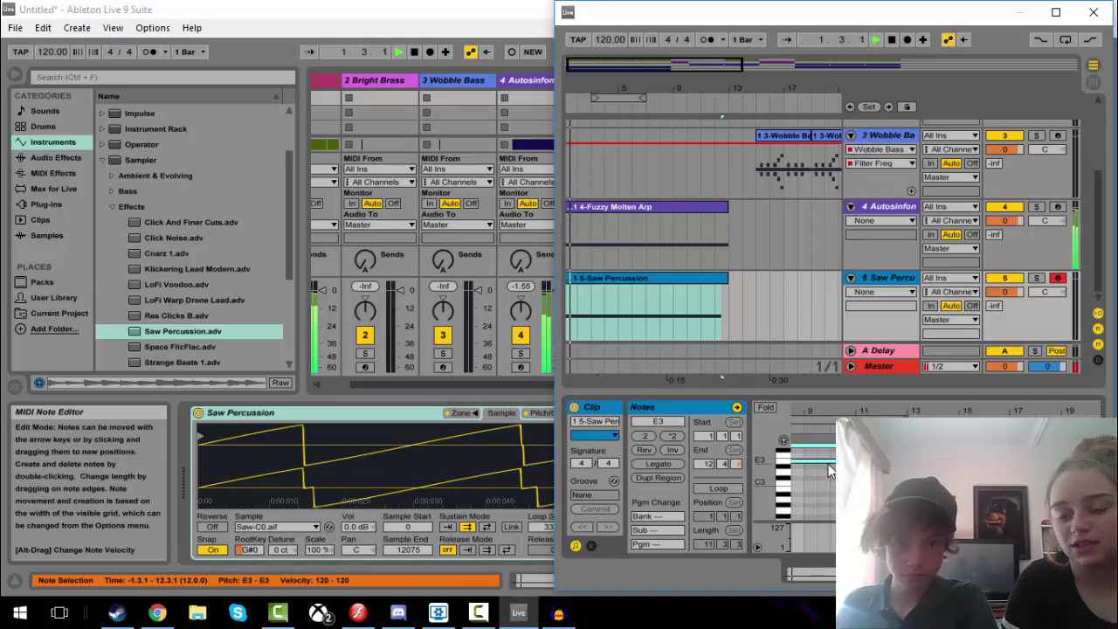
scroll(830, 467, "up", 2)
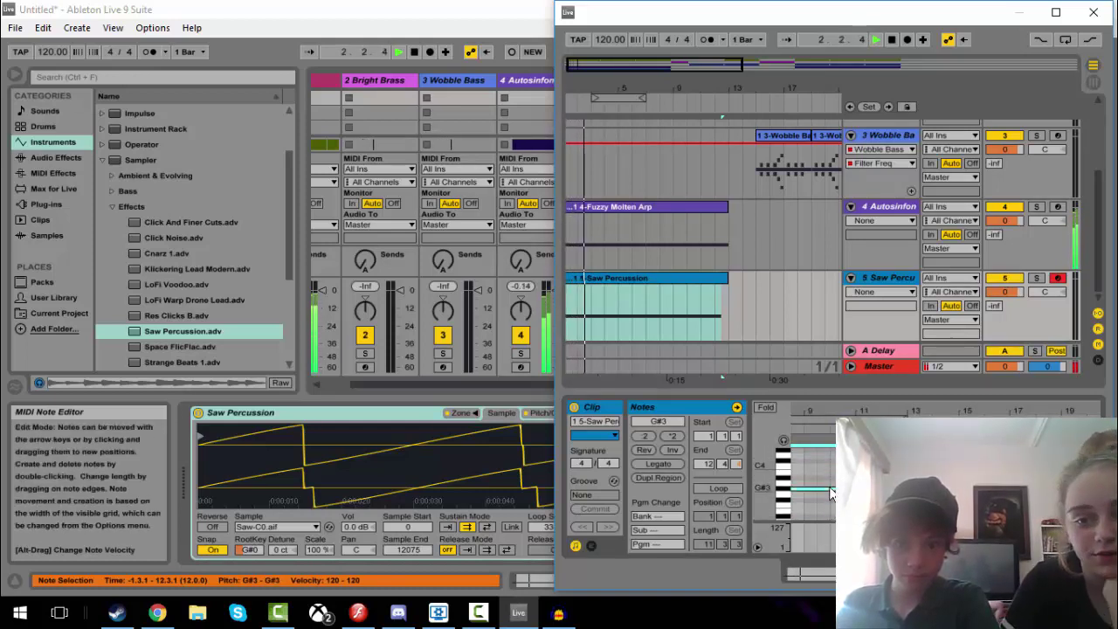
- Stop playback and delete the Saw Percussion clip, including its leftover piece at 12.3.1
key("space")
left_click(655, 328)
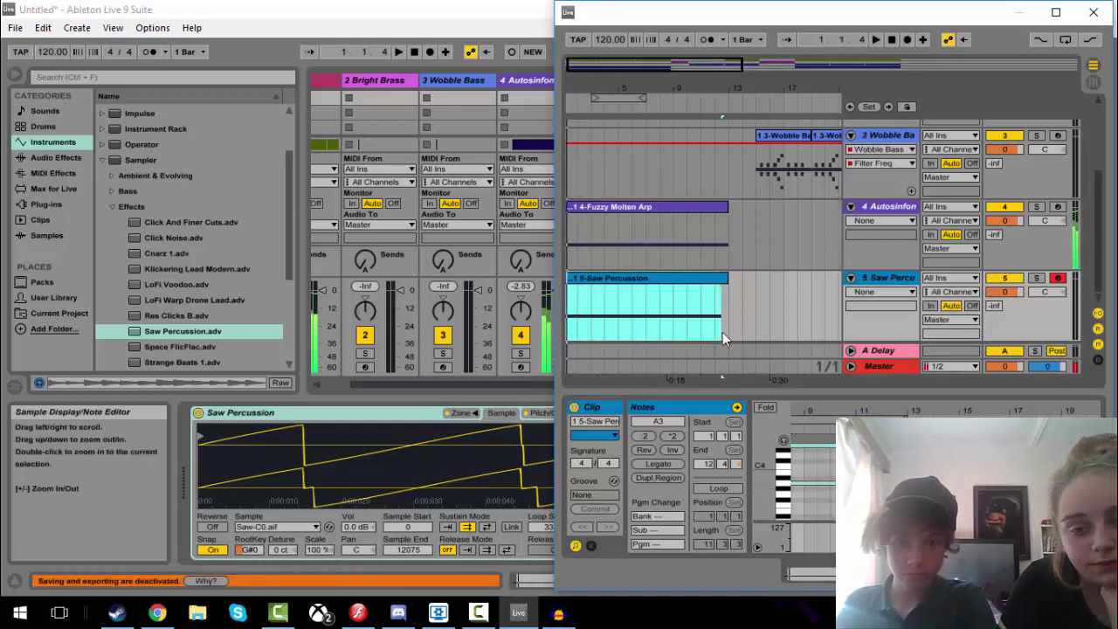
key("Delete")
left_click(726, 274)
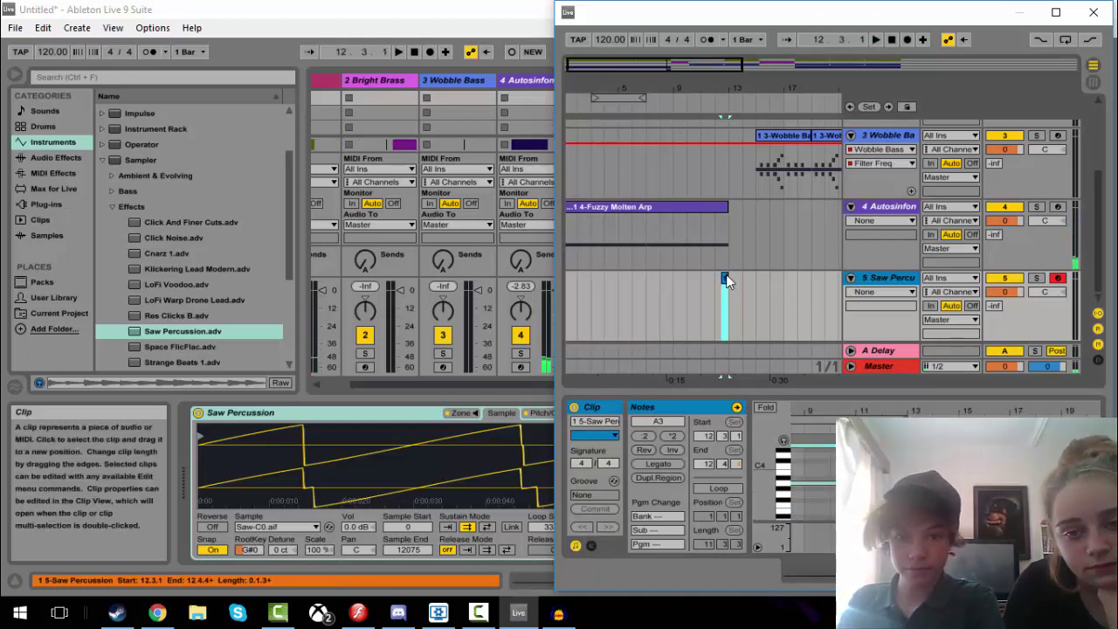
key("Delete")
- Record a new empty clip on the Saw Percussion track from 1.1.1 to 13.1.1
left_click_drag(568, 311, 731, 313)
right_click(718, 316)
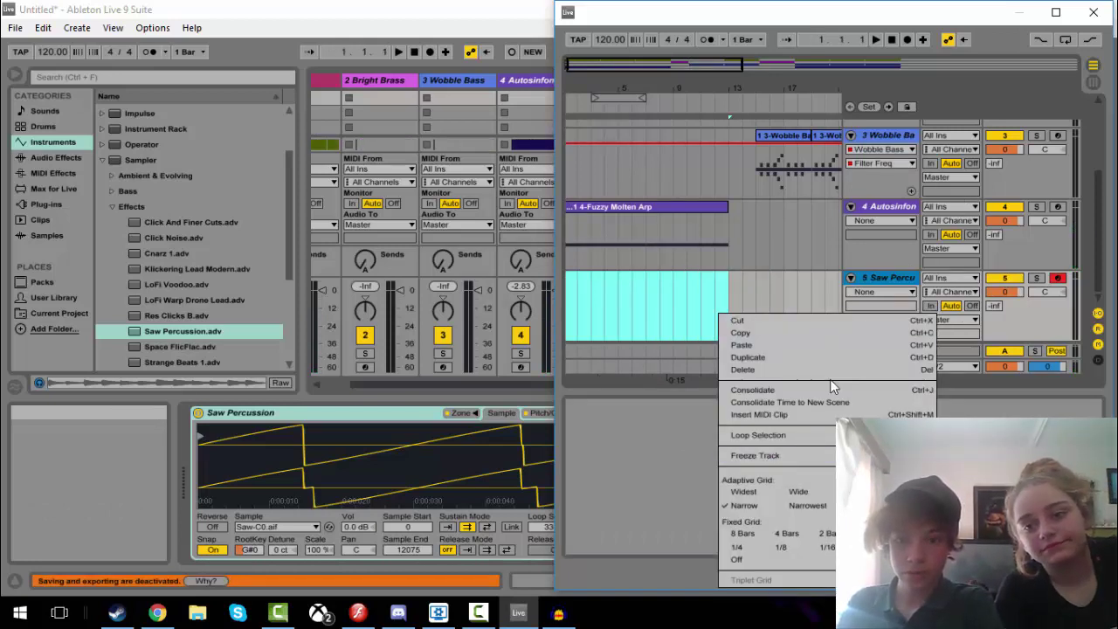
left_click(903, 44)
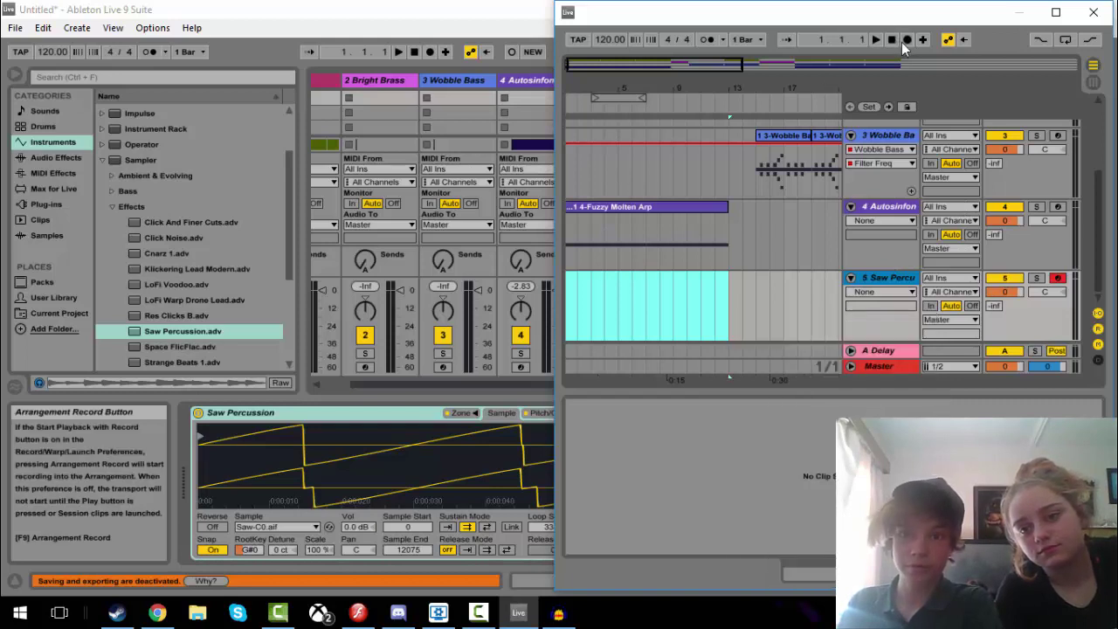
left_click(903, 43)
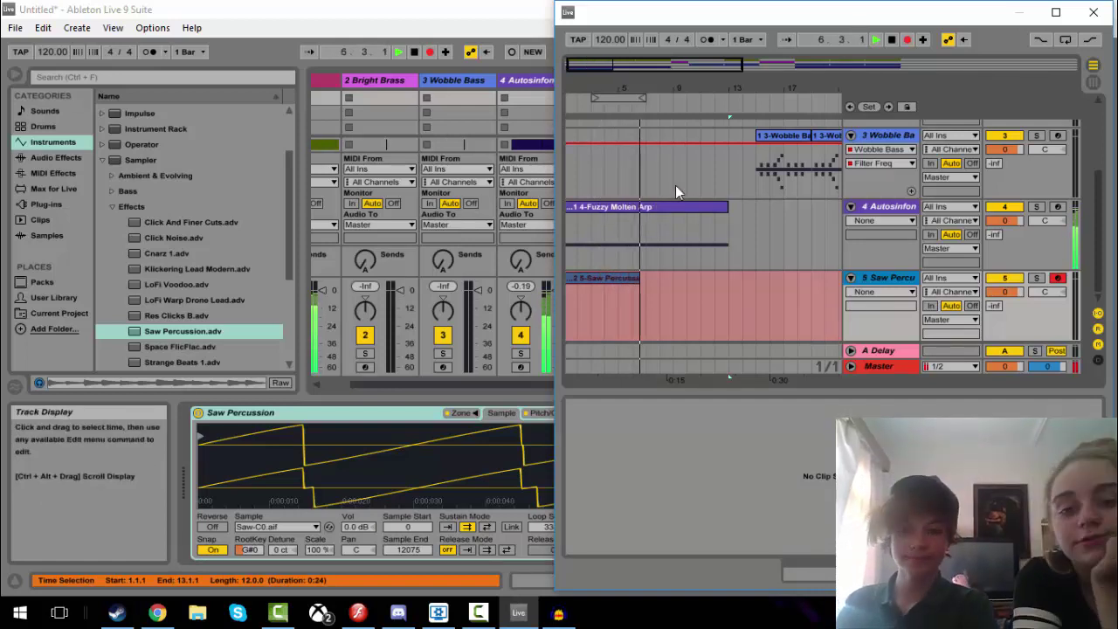
left_click(907, 40)
key("space")
left_click_drag(655, 276, 731, 273)
- Draw an F#3 note from 1.1.1 to 7.1.1 in the new Saw Percussion clip and play it
left_click(792, 482)
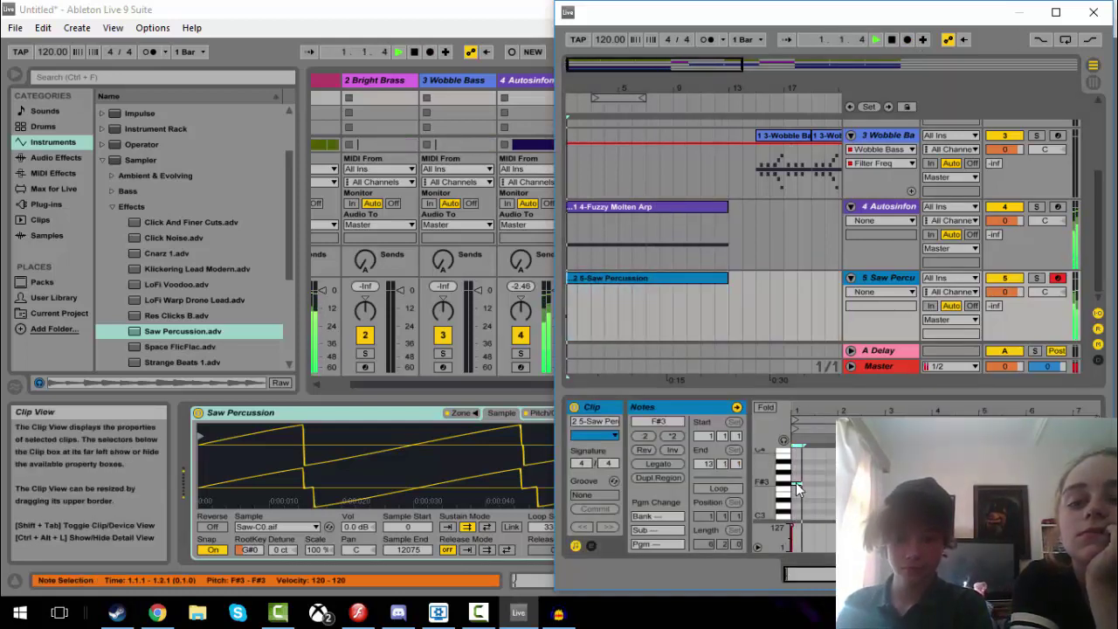
left_click(803, 480)
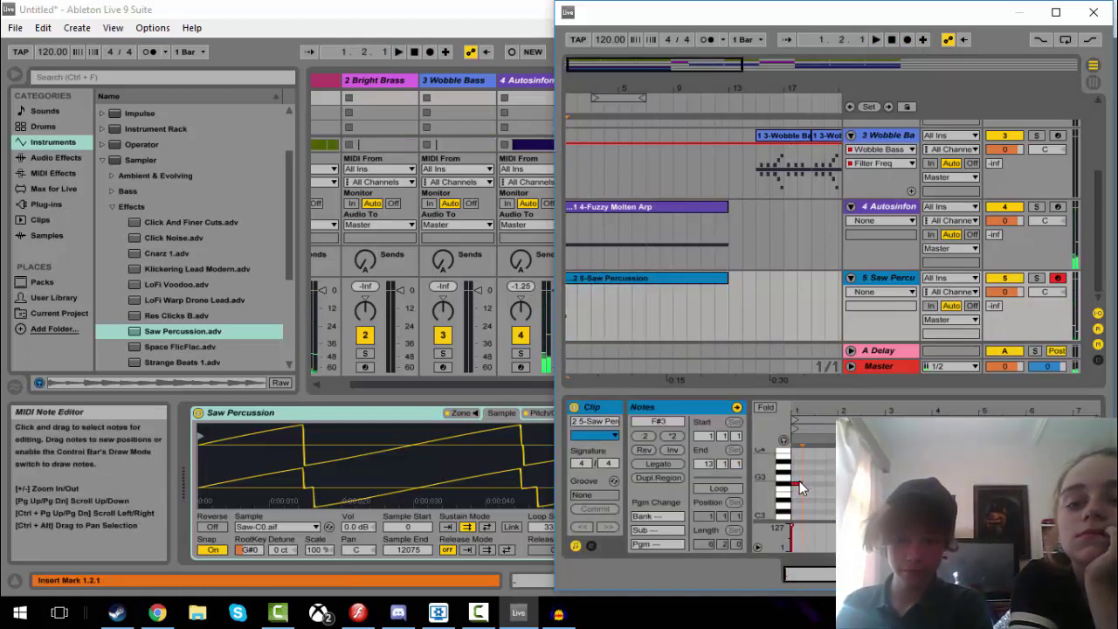
left_click(798, 484)
left_click_drag(801, 484, 1003, 484)
key("space")
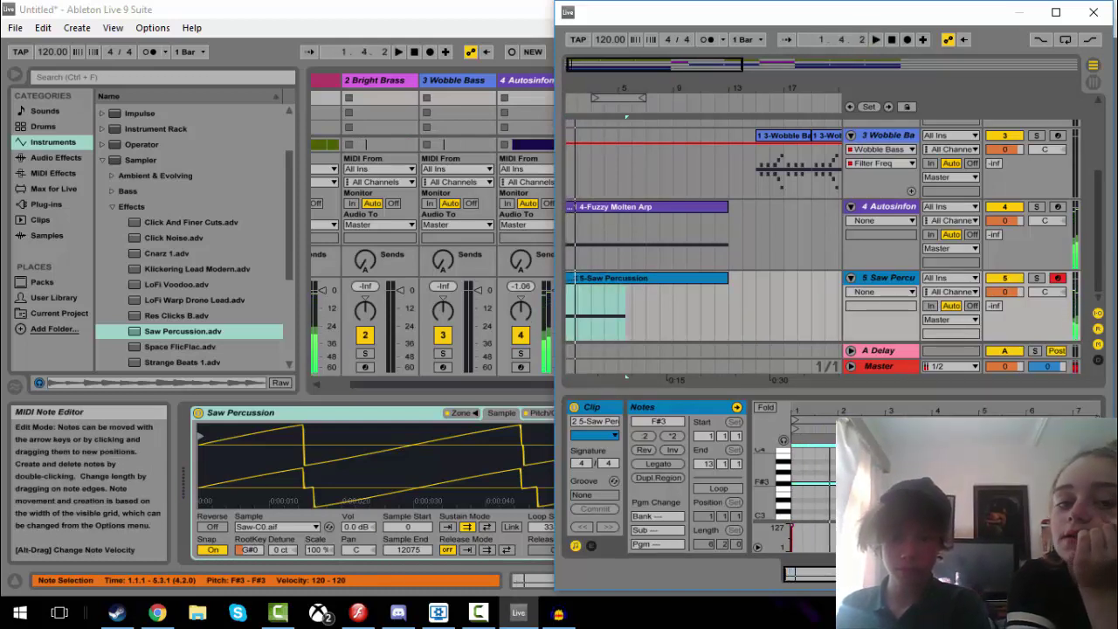
key("space")
left_click_drag(1004, 484, 959, 484)
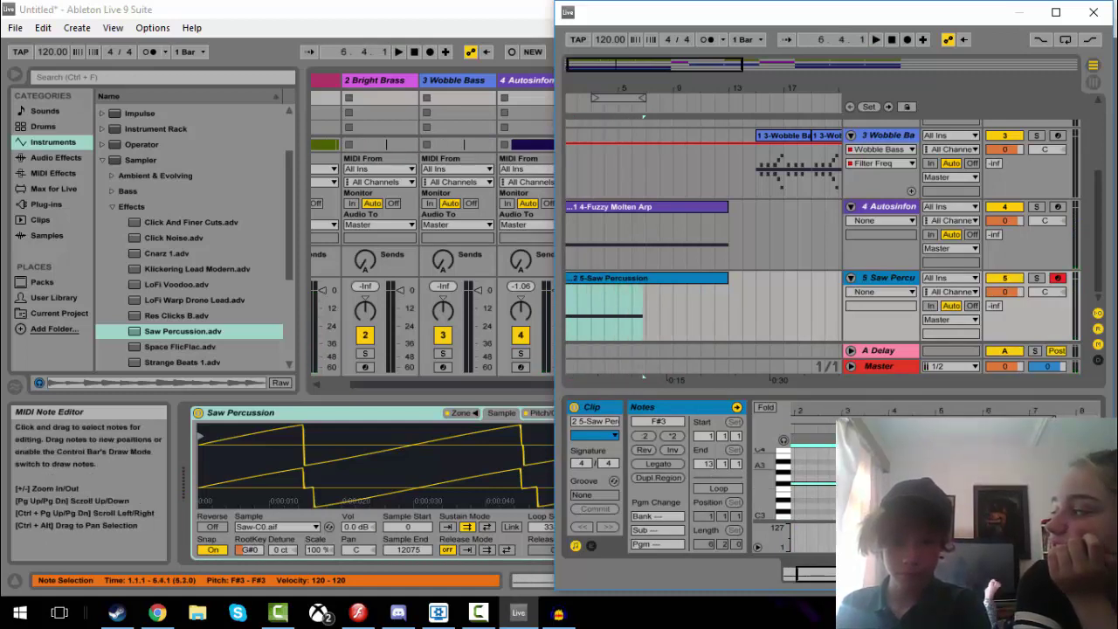
key("space")
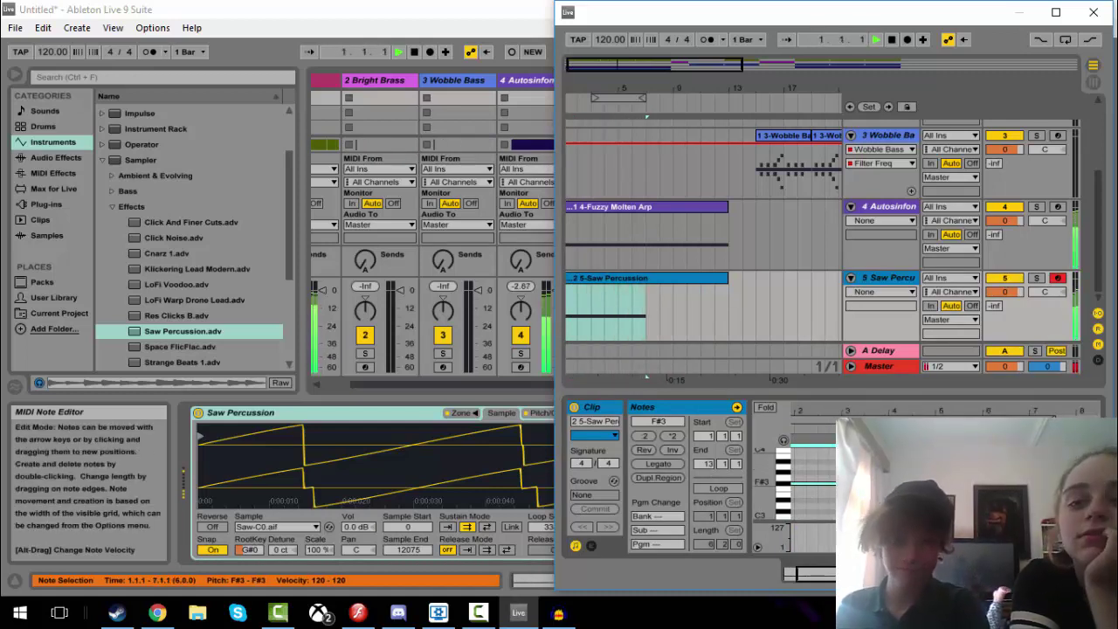
- Shorten the Saw Percussion clip so it ends at 7.1.1, where its long note stops
left_click(727, 294)
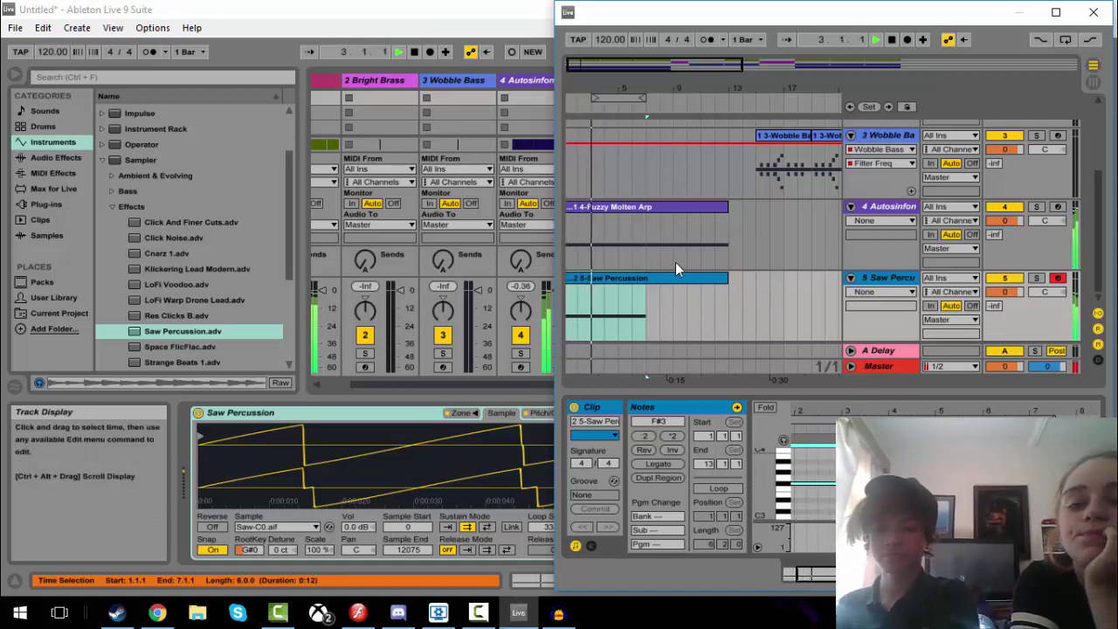
left_click(716, 278)
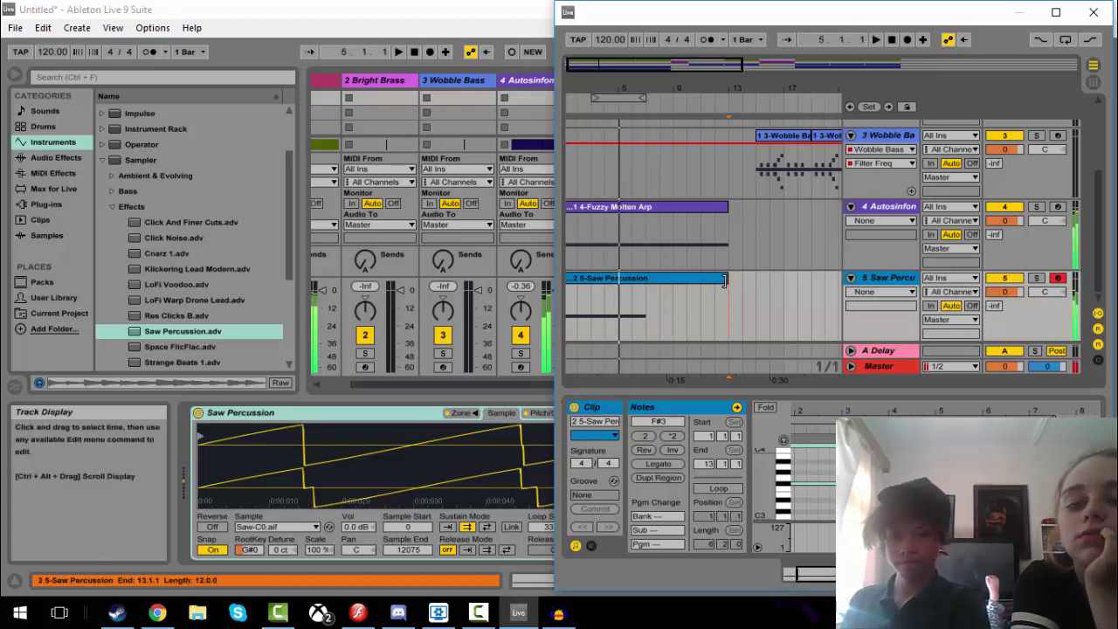
left_click_drag(727, 278, 655, 279)
key("space")
left_click(654, 291)
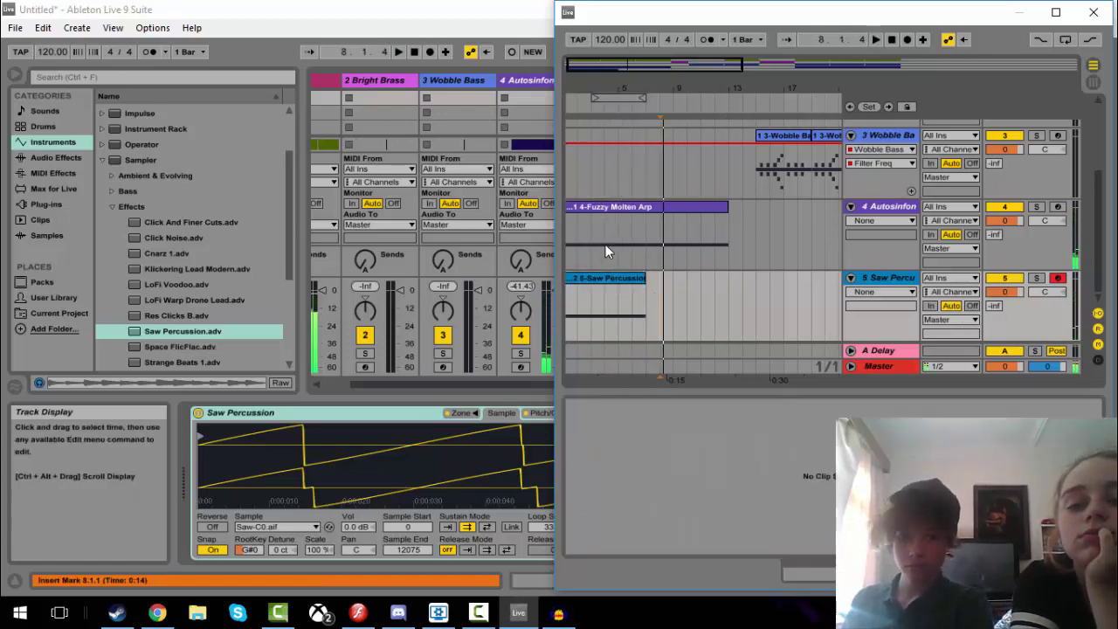
- Play the shortened Saw Percussion clip together with the Fuzzy Molten Arp clip to hear how they combine
left_click(610, 255)
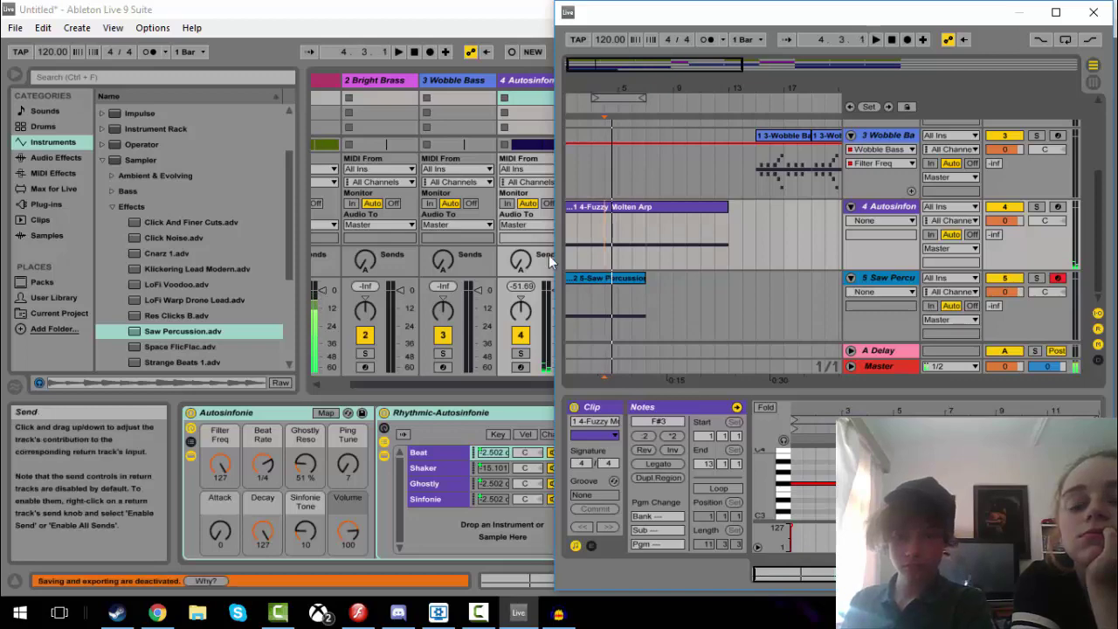
left_click(576, 282)
key("space")
left_click(572, 280)
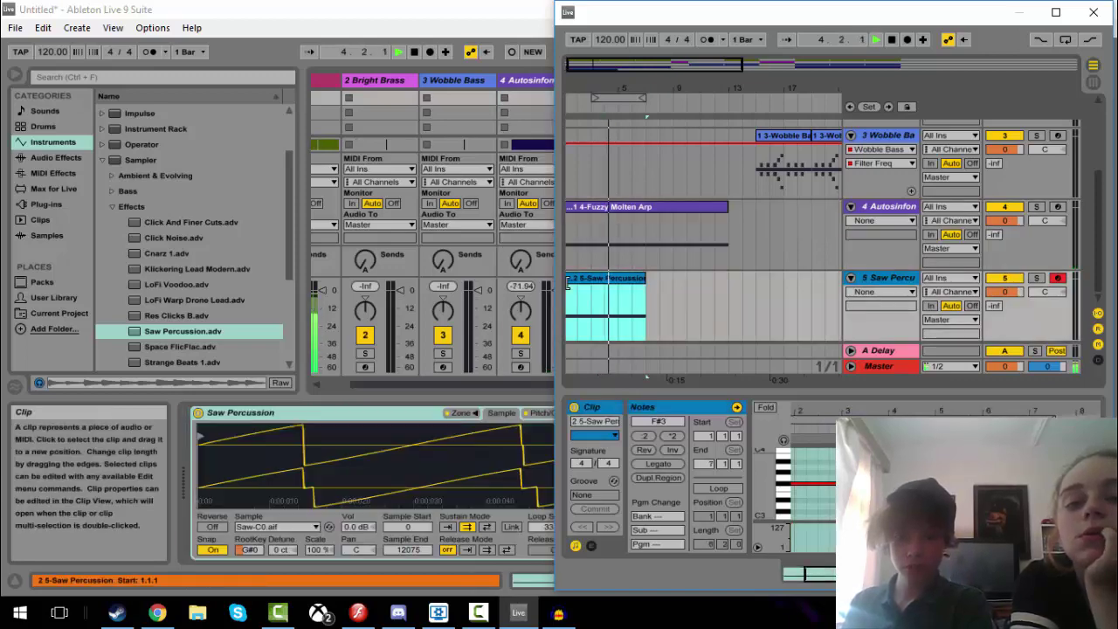
key("space")
left_click(878, 351)
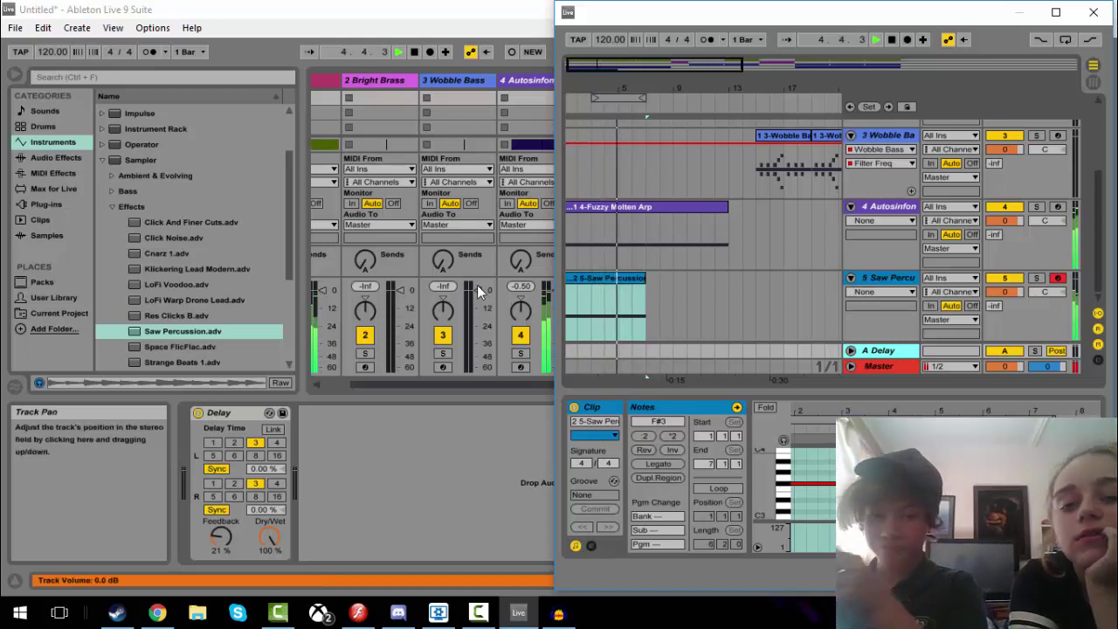
key("space")
- Try the Saw-C5.aif sample in the Saw Percussion instrument during playback, and switch back to Saw-C0.aif
left_click(598, 276)
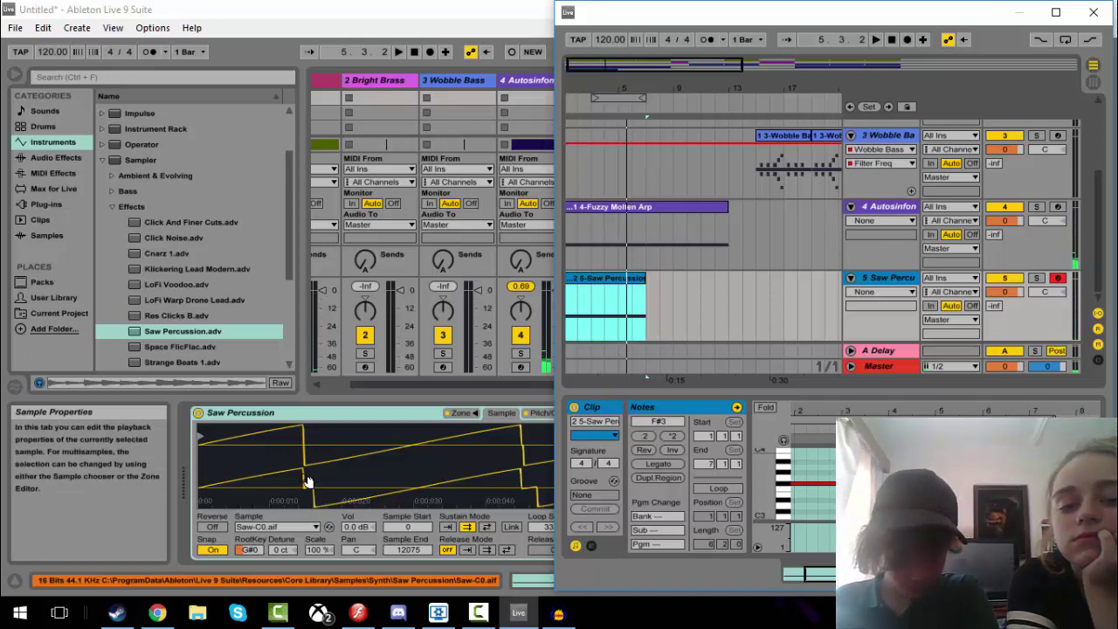
left_click_drag(302, 480, 387, 449)
left_click(533, 425)
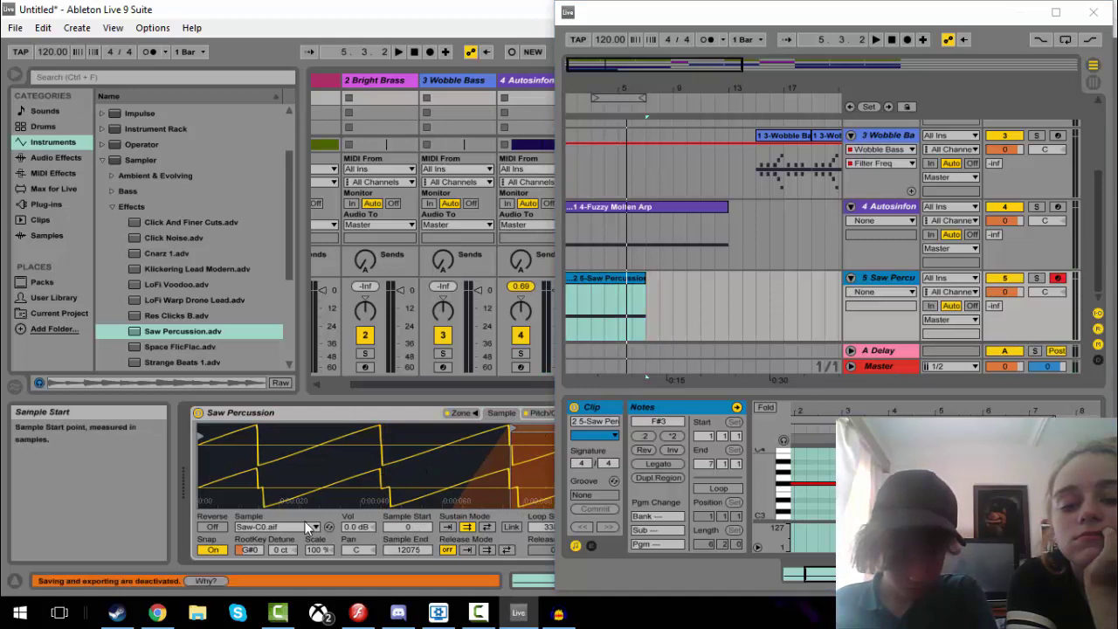
left_click(273, 525)
left_click(277, 524)
key("space")
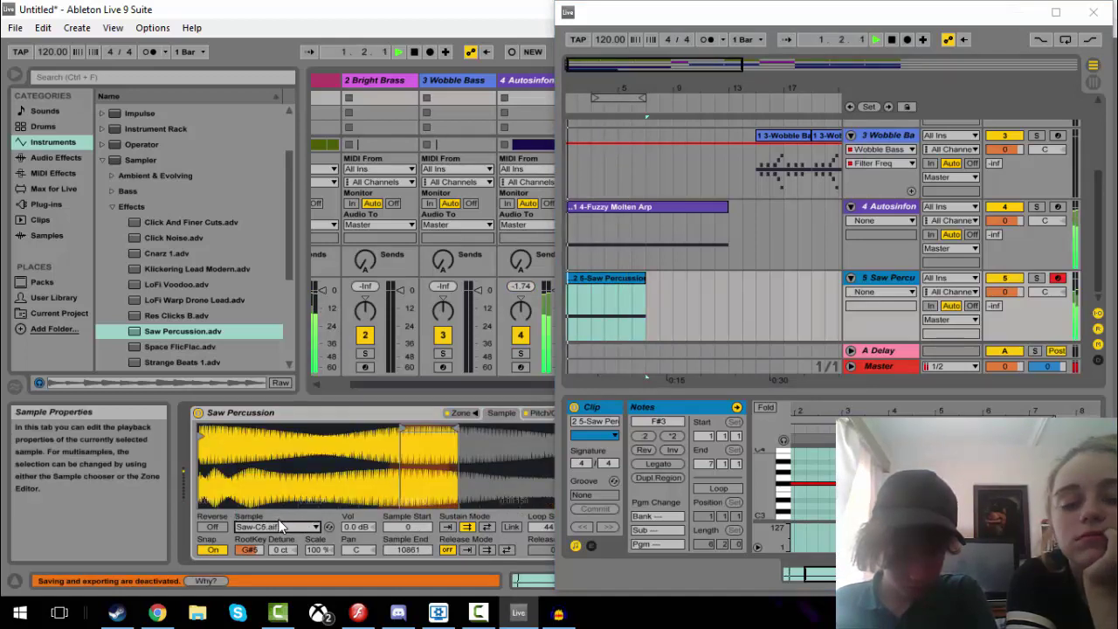
left_click(286, 524)
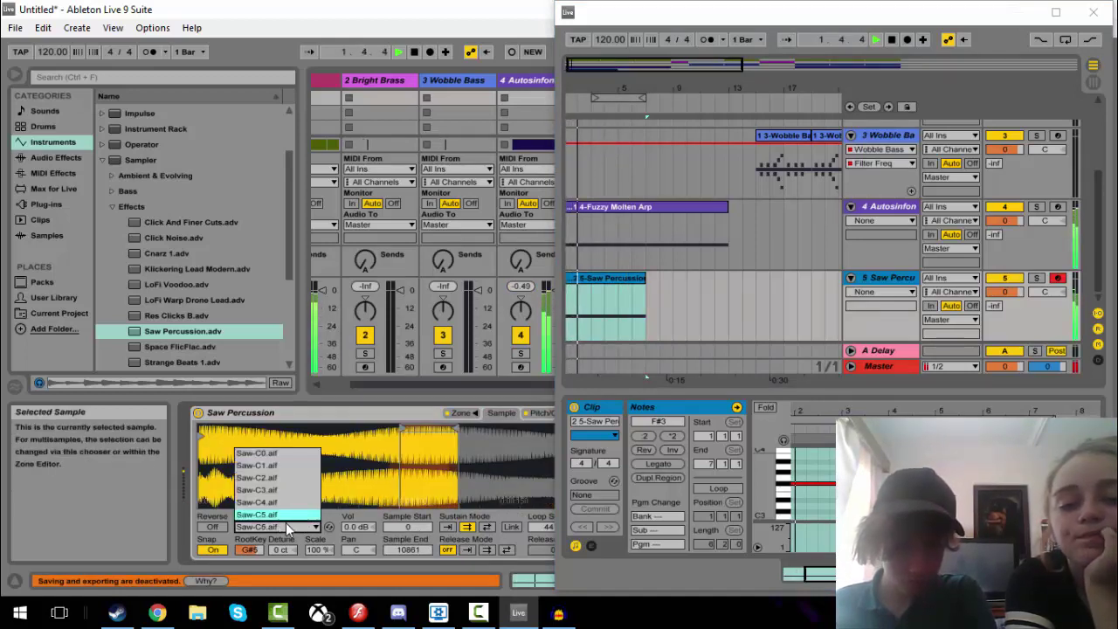
left_click(286, 455)
mouse_move(260, 431)
left_mouse_down()
mouse_move(260, 454)
mouse_move(261, 431)
left_mouse_up()
right_click(257, 428)
left_click(257, 474)
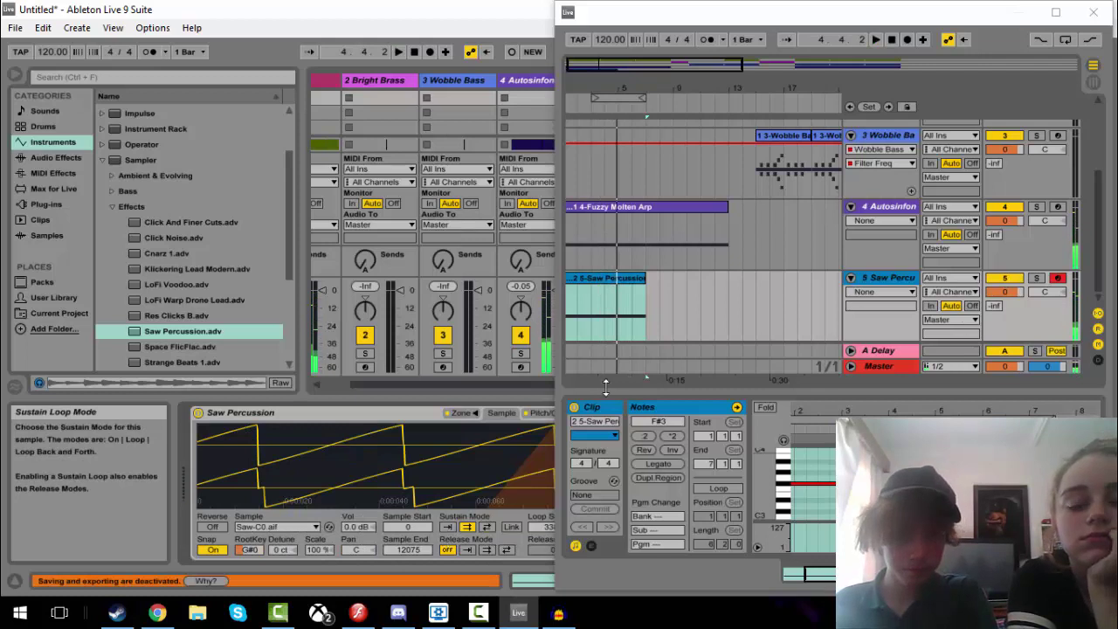
- Play the arrangement from 7.1.1 to listen through the rest of the track
left_click(648, 311)
key("space")
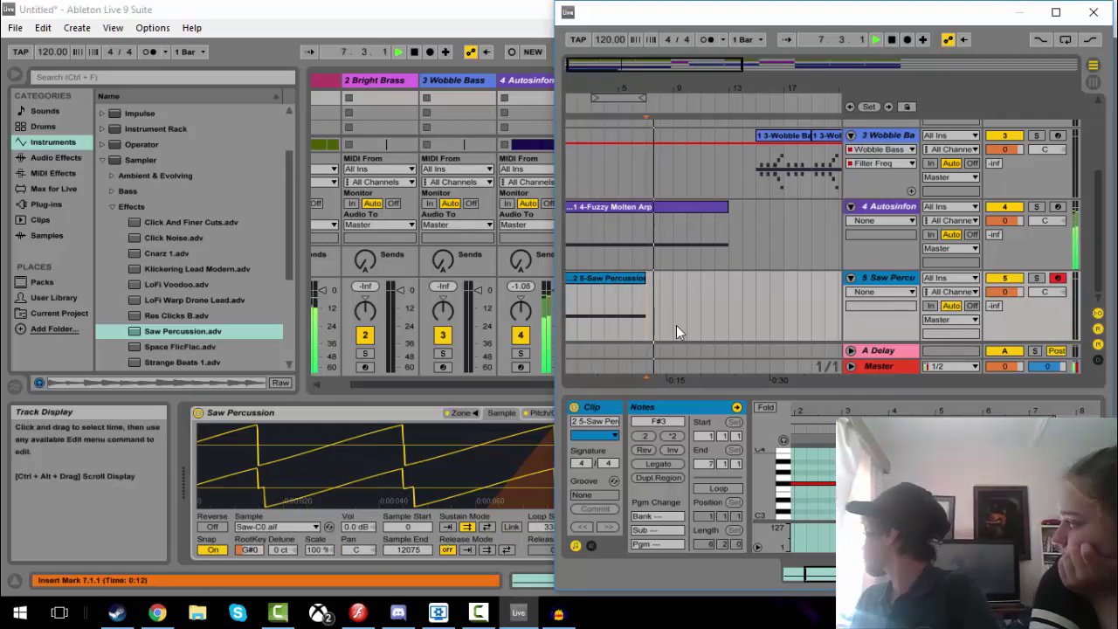
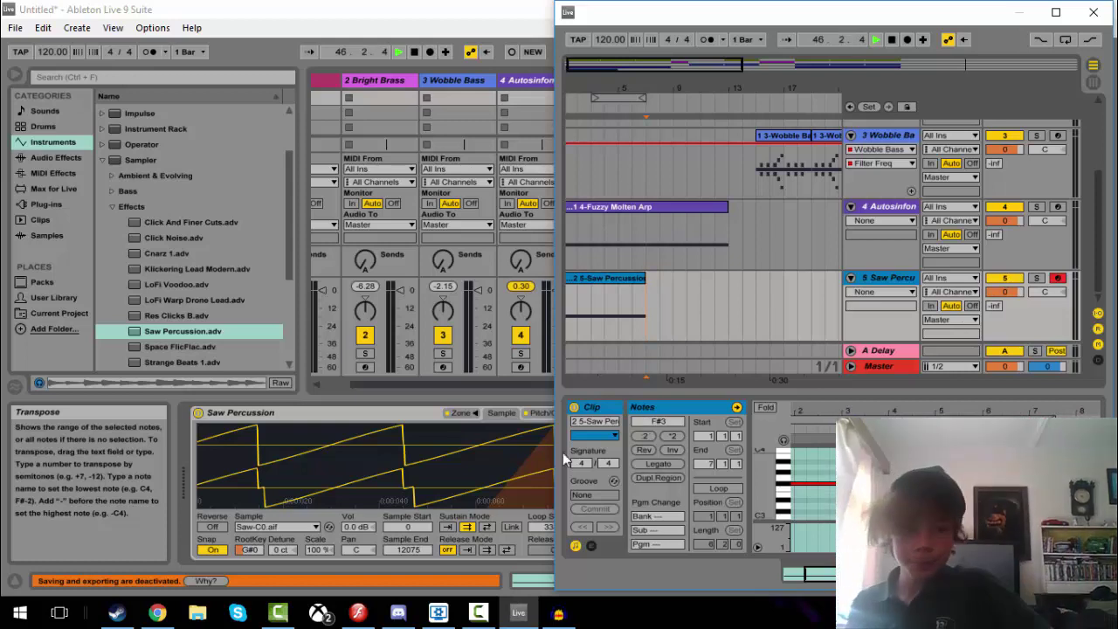
- Preview the Sampler effects presets from Strange Beats 2 to Zirp Sync Noiseloop
left_click(244, 368)
left_click(224, 345)
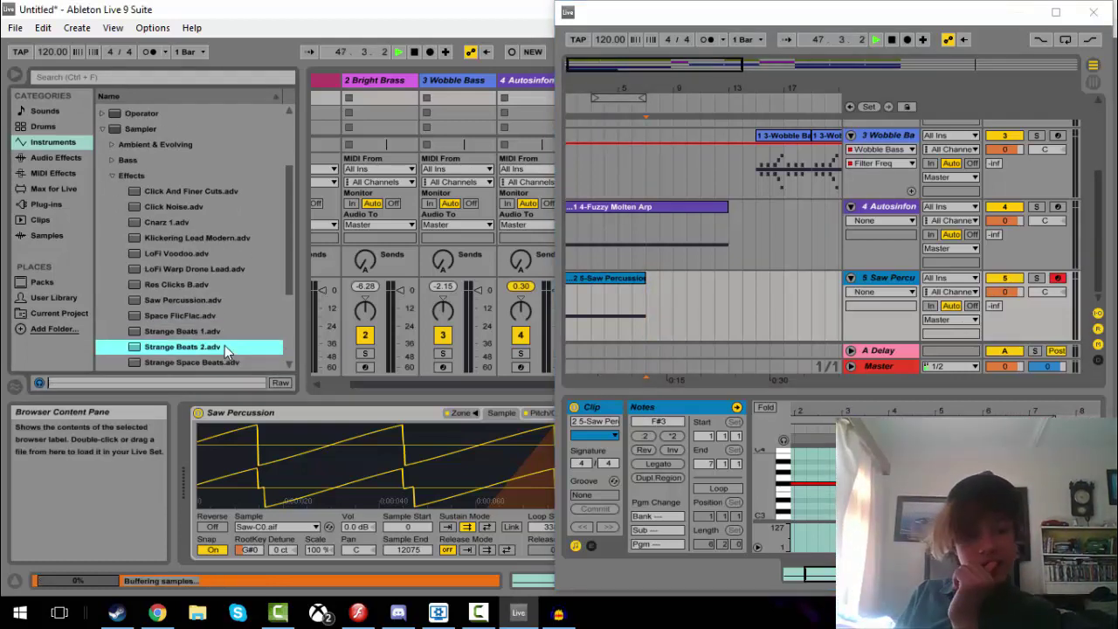
left_click(217, 364)
left_click(215, 350)
scroll(185, 351, "down", 1)
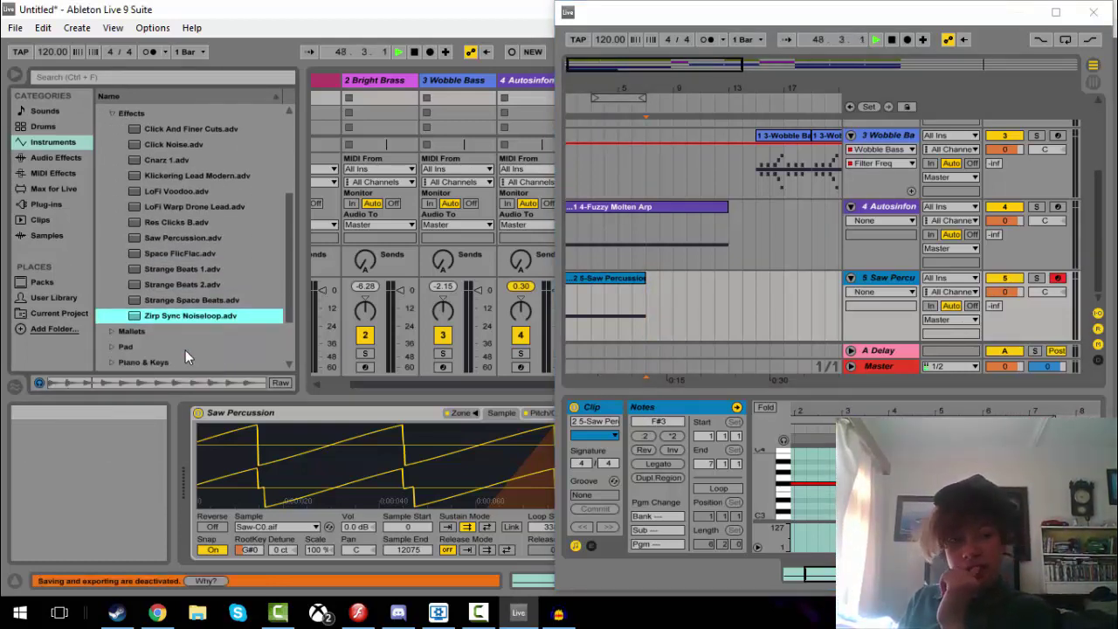
- Preview the Sampler pad presets, including Revenge of Q Pad and The Greatest Pad
left_click(122, 348)
left_click(136, 331)
scroll(148, 330, "down", 1)
left_click(160, 328)
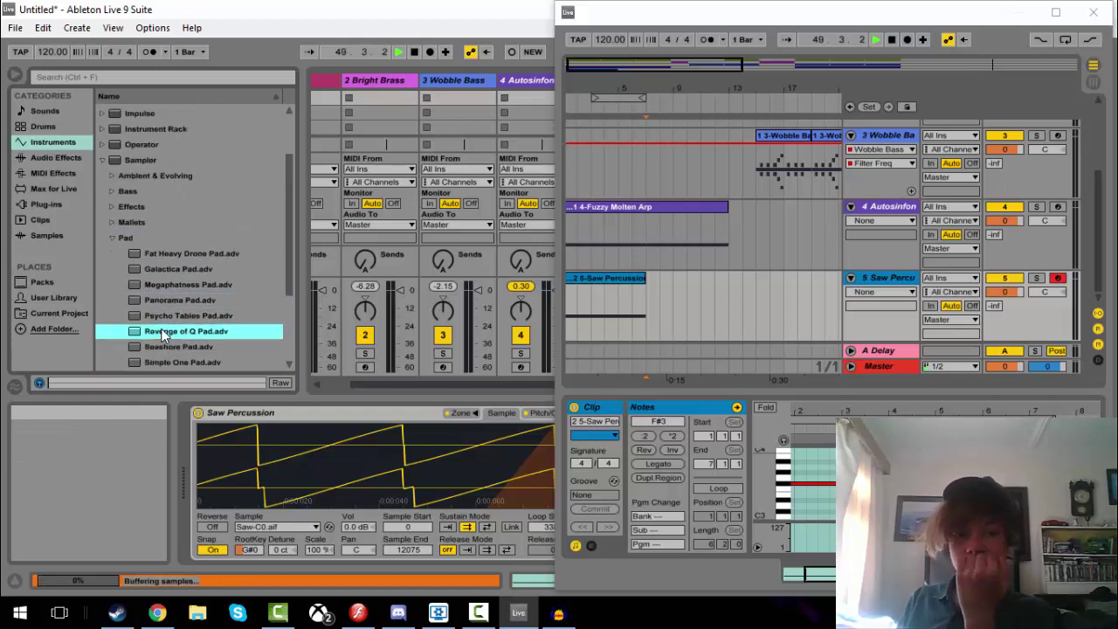
left_click(164, 350)
left_click(167, 363)
left_click(169, 361)
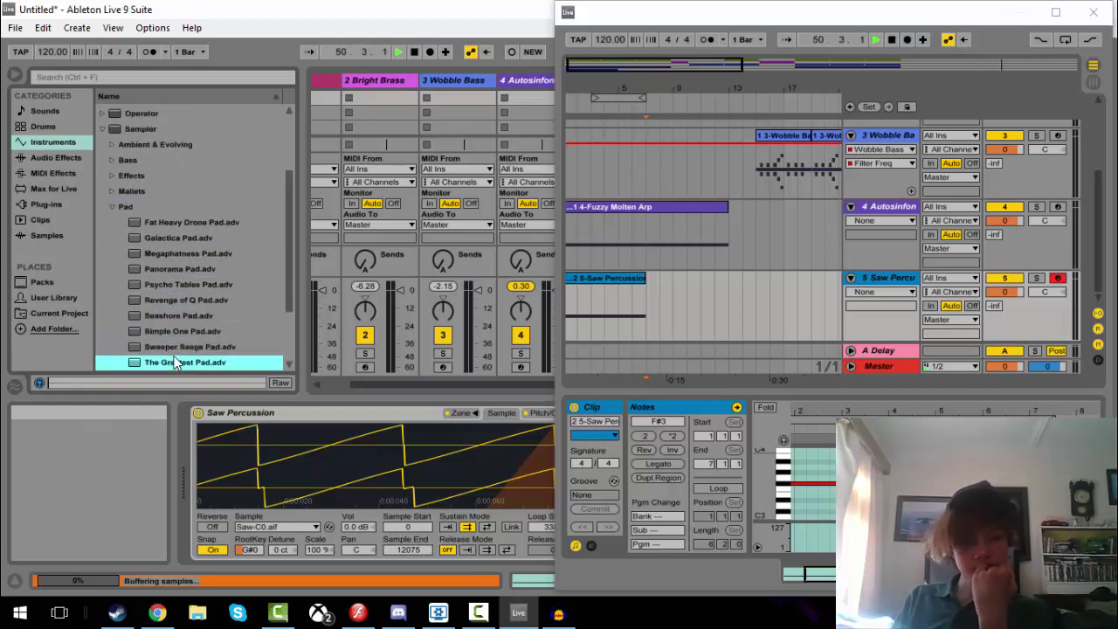
scroll(169, 362, "down", 1)
- Preview the first Sampler synth lead presets, including DnB Tools 1 Lead and Glidesynth Lead 1
left_click(166, 362)
left_click(135, 361)
left_click(111, 345)
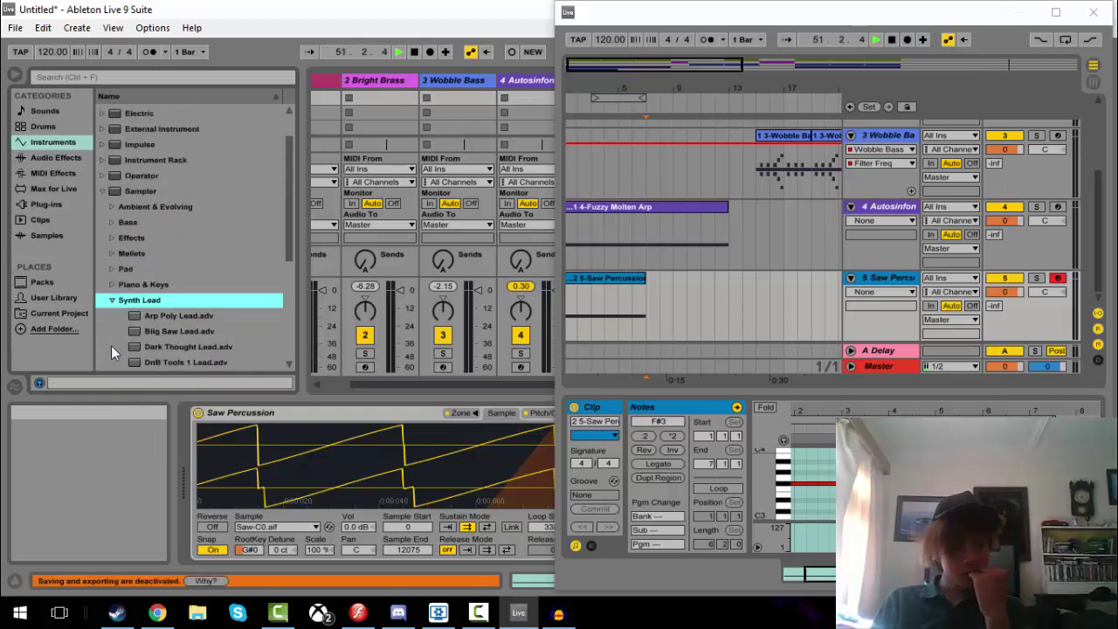
left_click(150, 336)
scroll(149, 338, "down", 1)
left_click(150, 338)
left_click(153, 347)
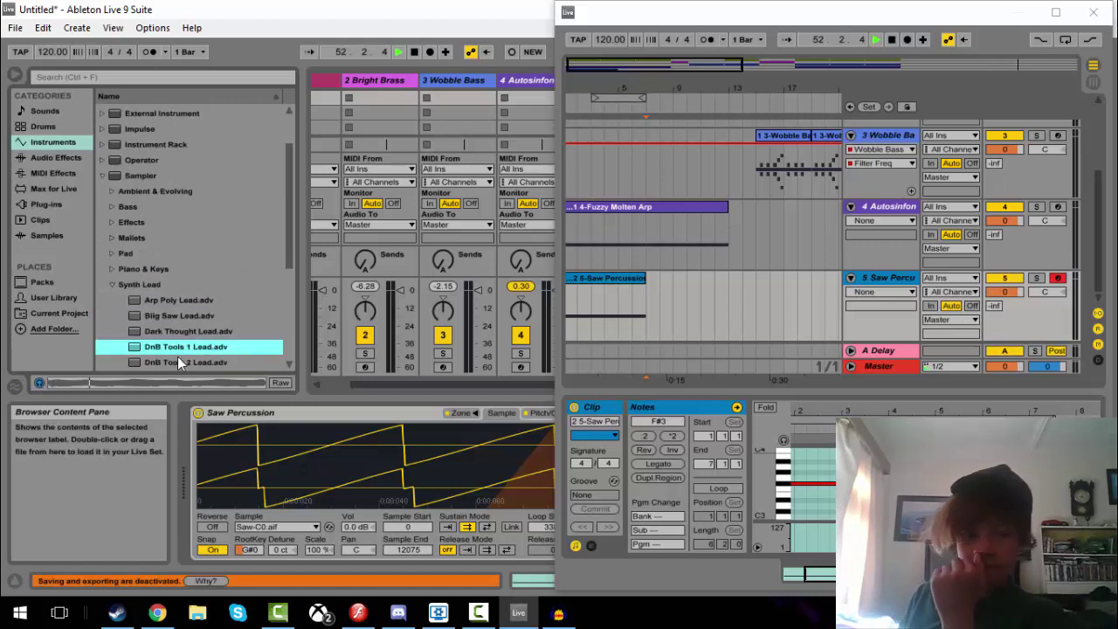
left_click(177, 358)
scroll(177, 357, "down", 1)
left_click(178, 350)
left_click(178, 361)
scroll(174, 360, "down", 1)
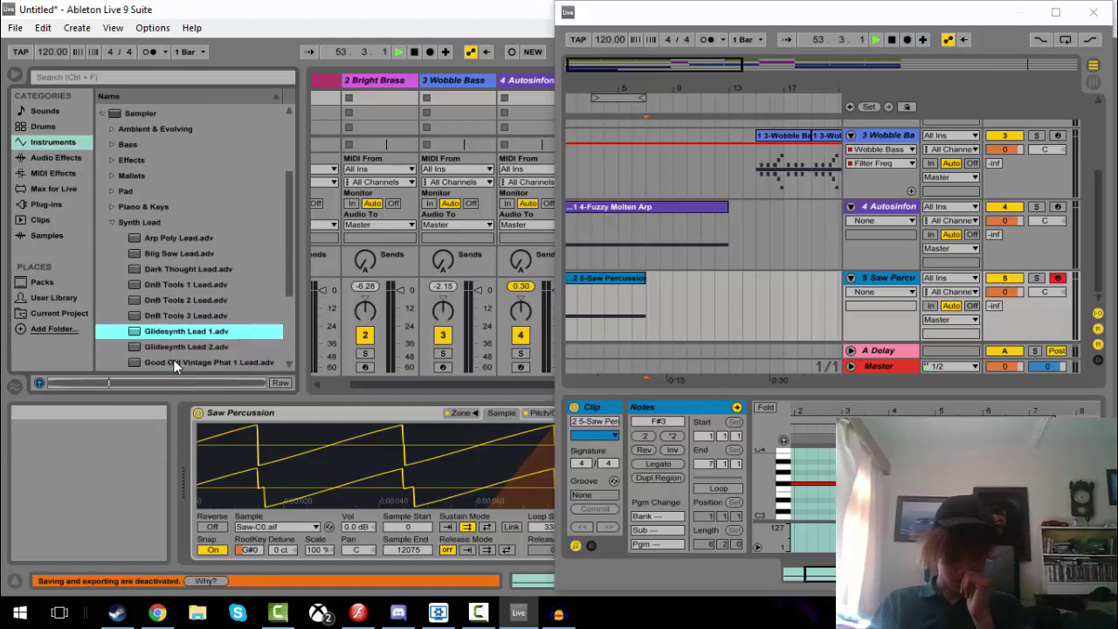
- Preview the remaining Sampler synth lead presets, including No 3O3 FM 1 Lead and Smooth Synth Lead
left_click(174, 360)
left_click(183, 352)
scroll(192, 366, "down", 1)
scroll(195, 358, "down", 1)
left_click(195, 347)
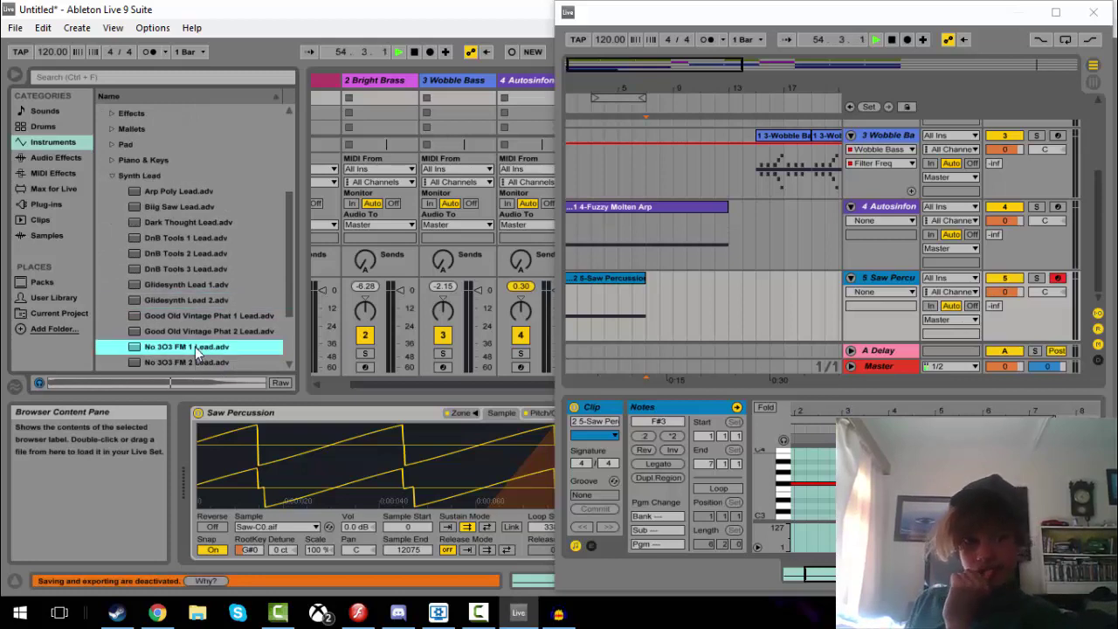
left_click(186, 362)
scroll(178, 369, "down", 1)
left_click(180, 347)
left_click(177, 362)
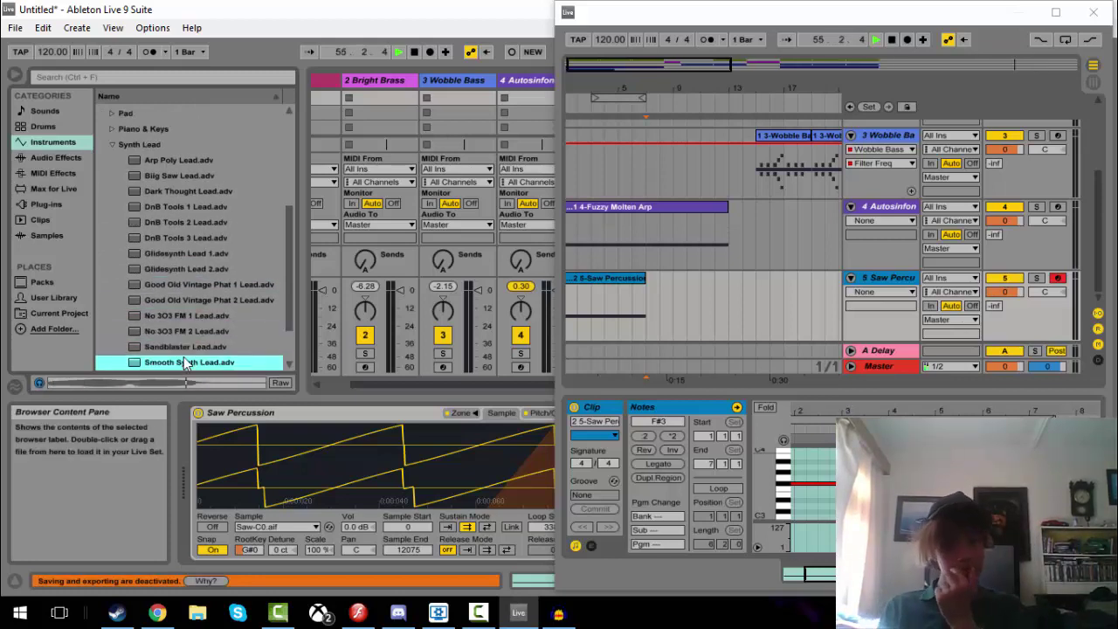
scroll(184, 358, "down", 1)
left_click(183, 360)
- Replace the Saw Percussion instrument on track 5 with the Synth Rhythmic preset Sine Saw Square Rhythm
left_click(113, 363)
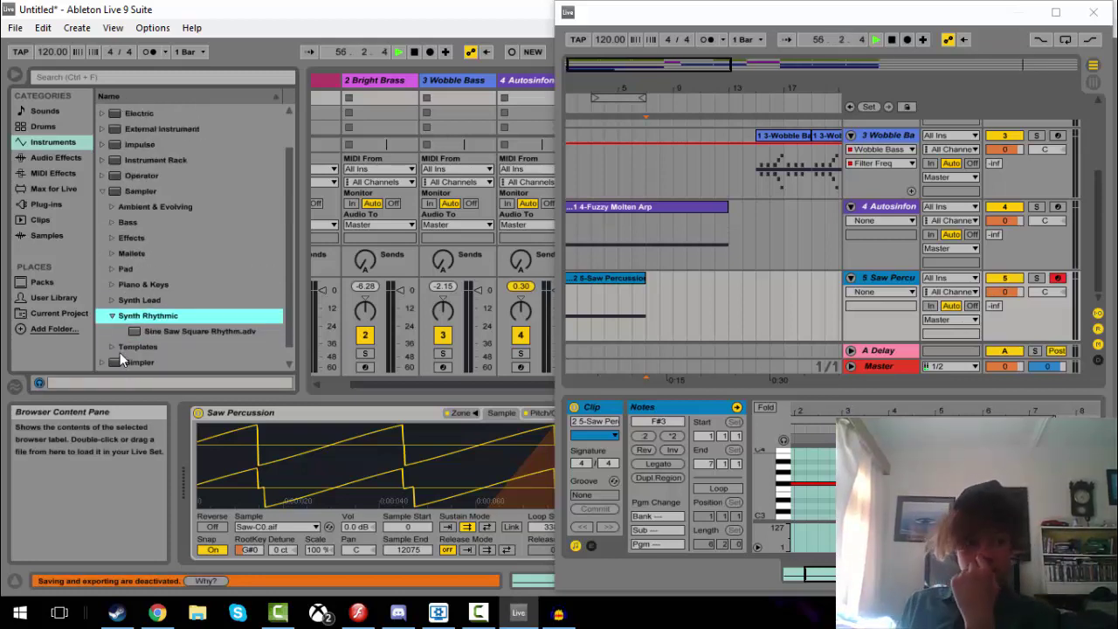
left_click(156, 320)
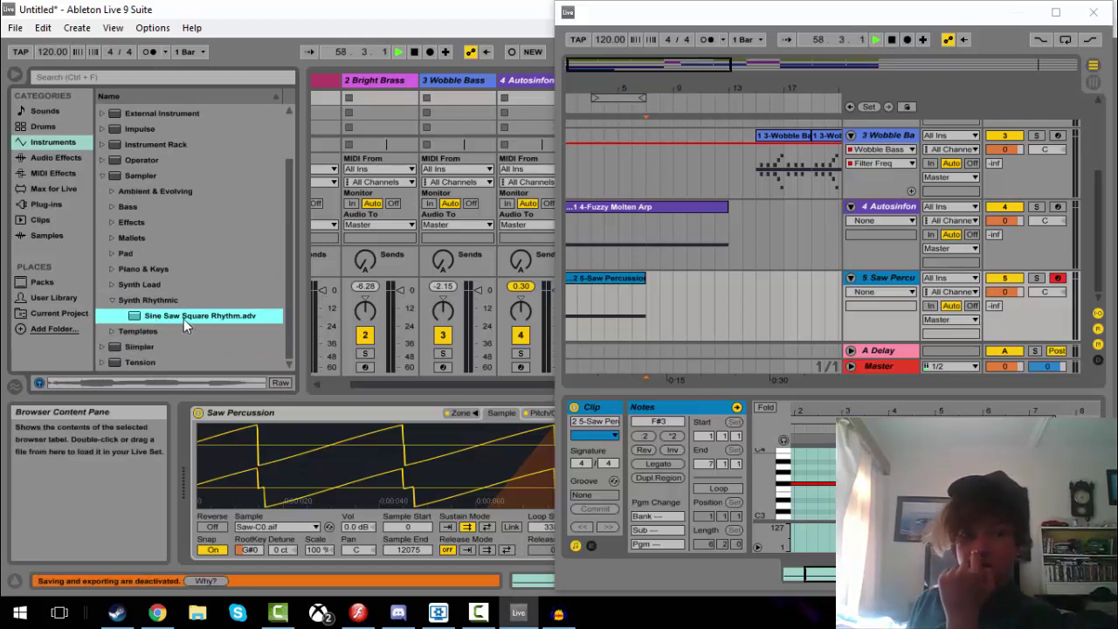
left_click_drag(607, 295, 603, 292)
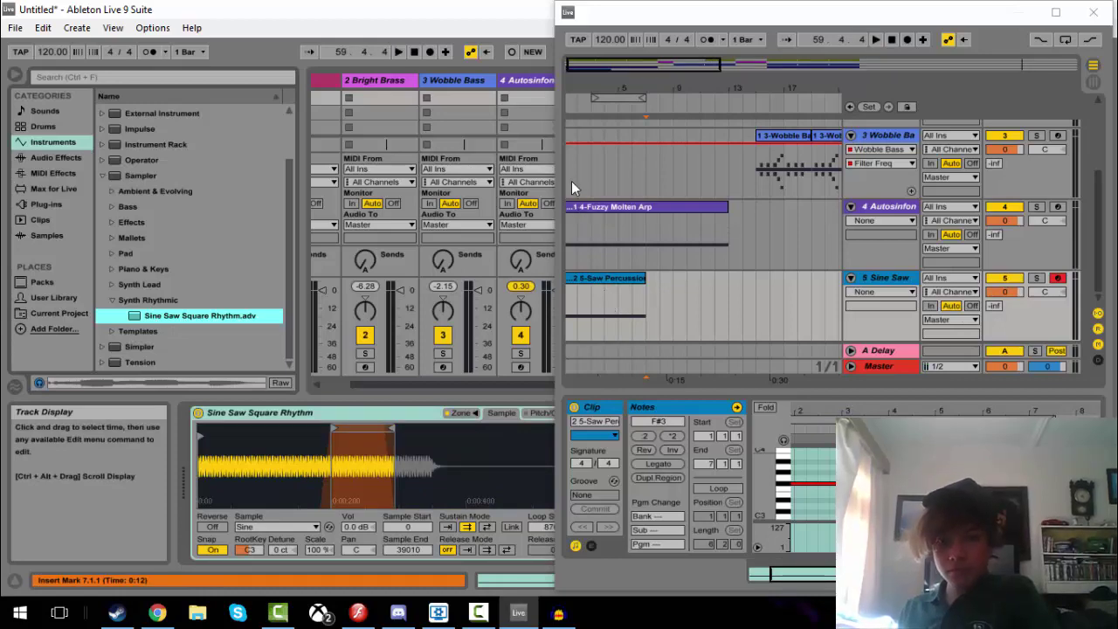
- Play the arrangement from 1.1.1 to hear the Sine Saw Square Rhythm sound in the intro
left_click(567, 129)
key("space")
left_click(567, 304)
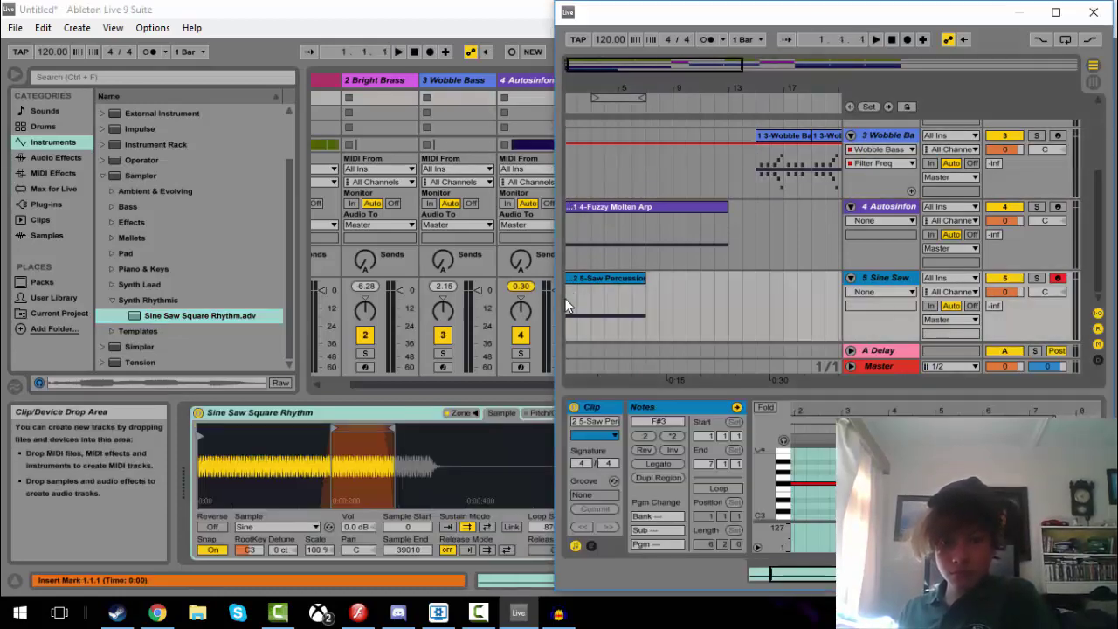
key("space")
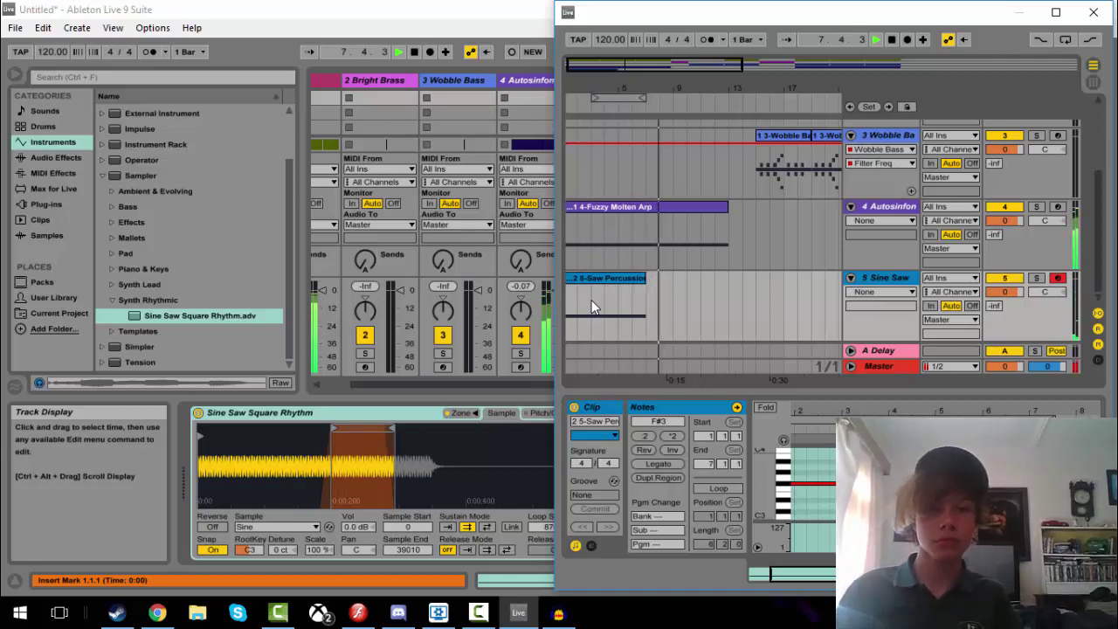
left_click(18, 29)
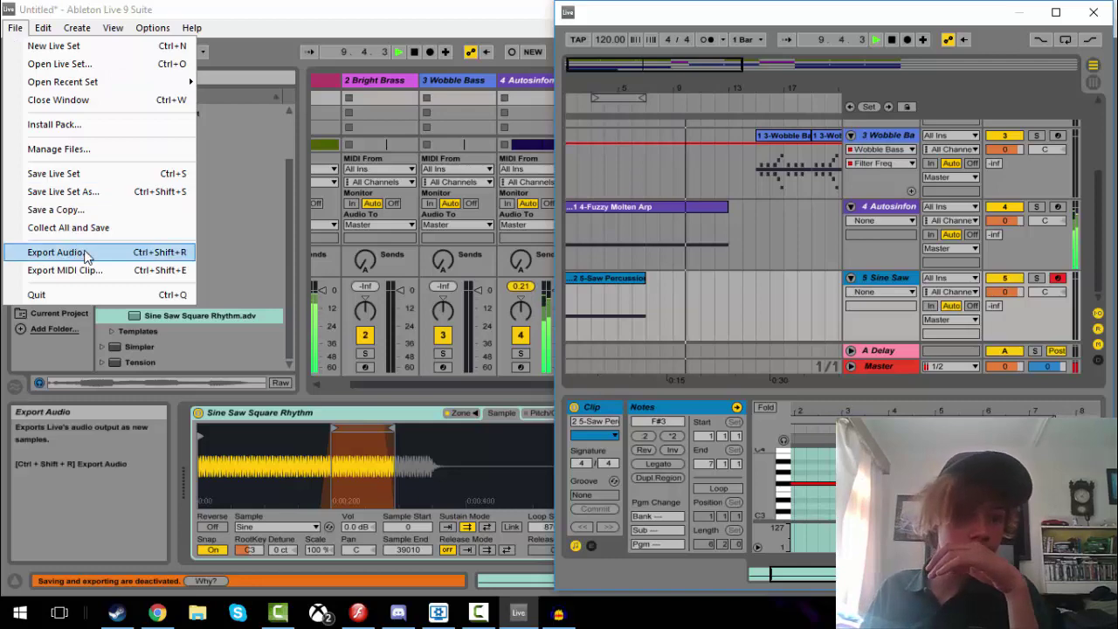
left_click(764, 281)
scroll(764, 281, "up", 5)
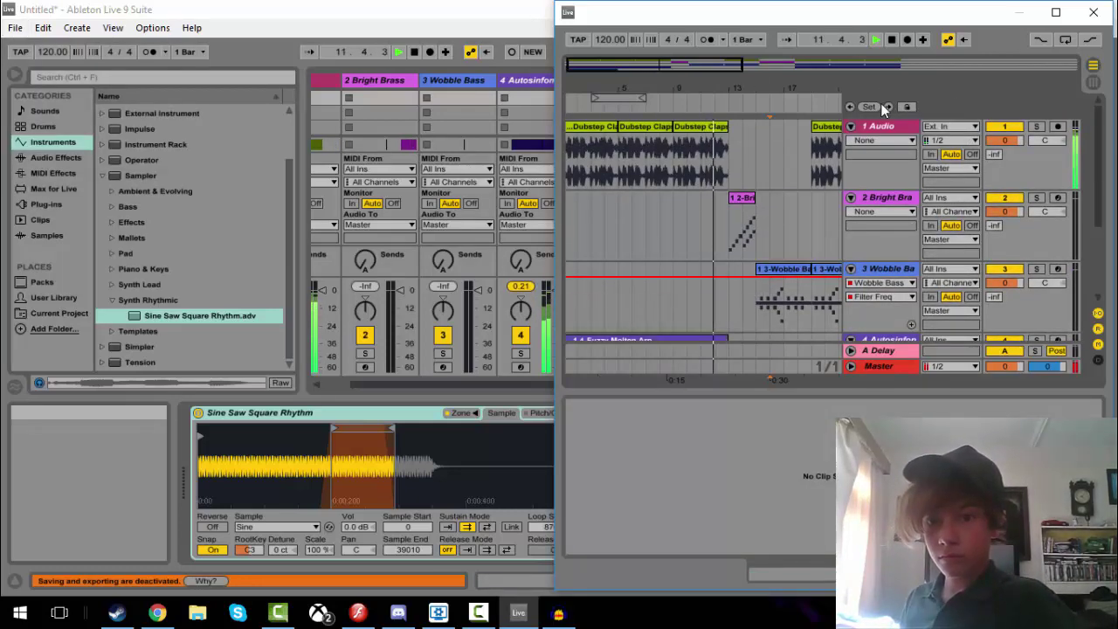
- Show the arrangement in the main window and the Session mixer in the second window, and move the second window below the tracks
left_click(1093, 79)
left_click(1093, 65)
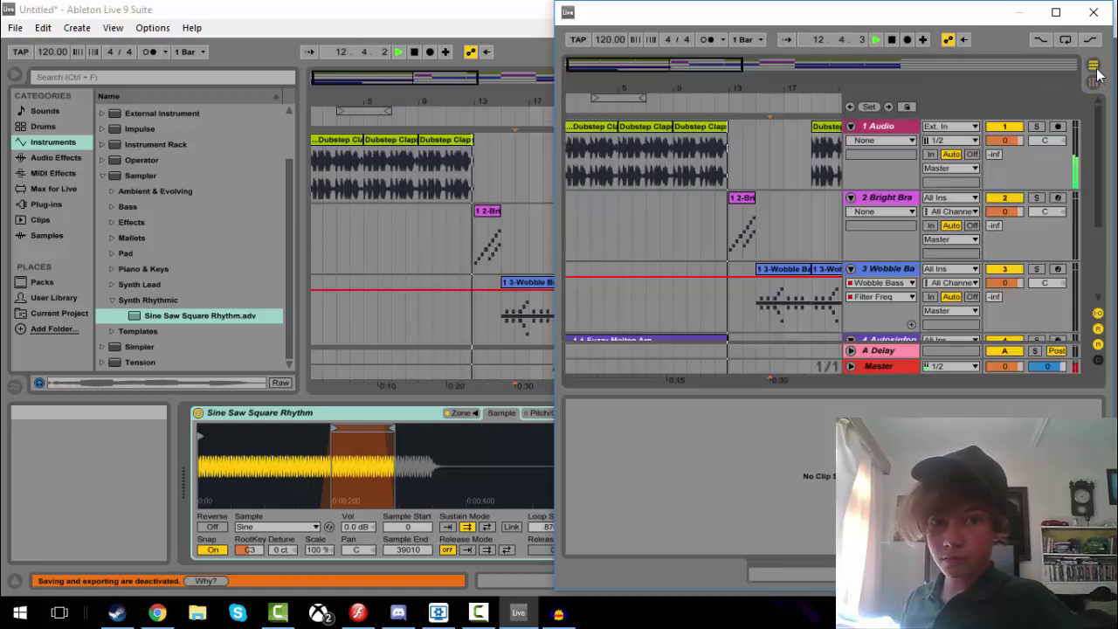
left_click(1093, 81)
left_click(426, 8)
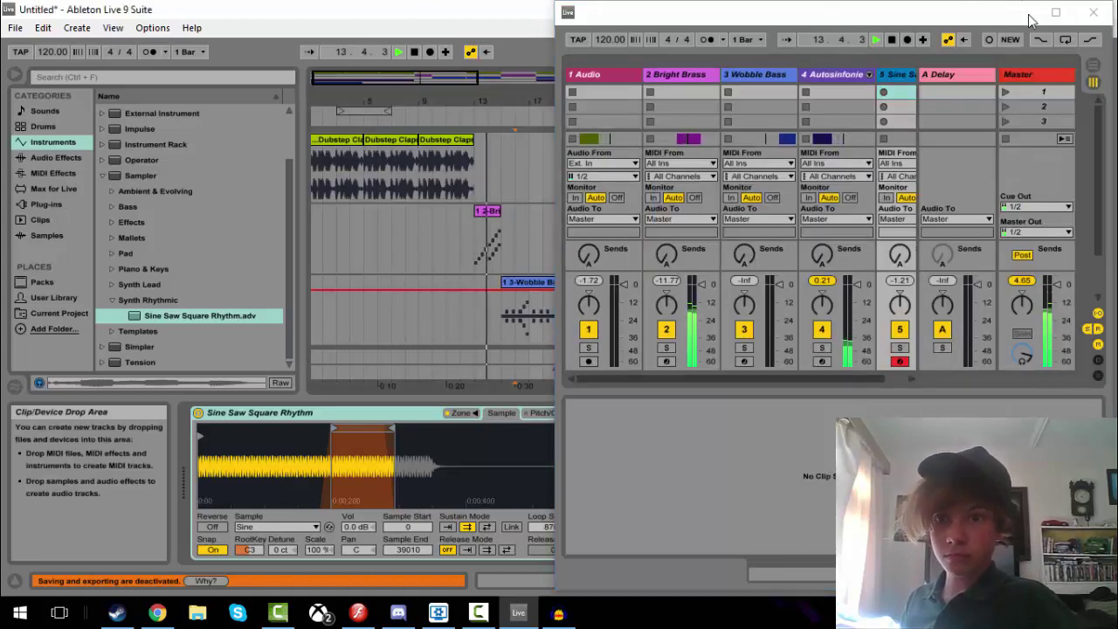
left_click_drag(1034, 9, 318, 111)
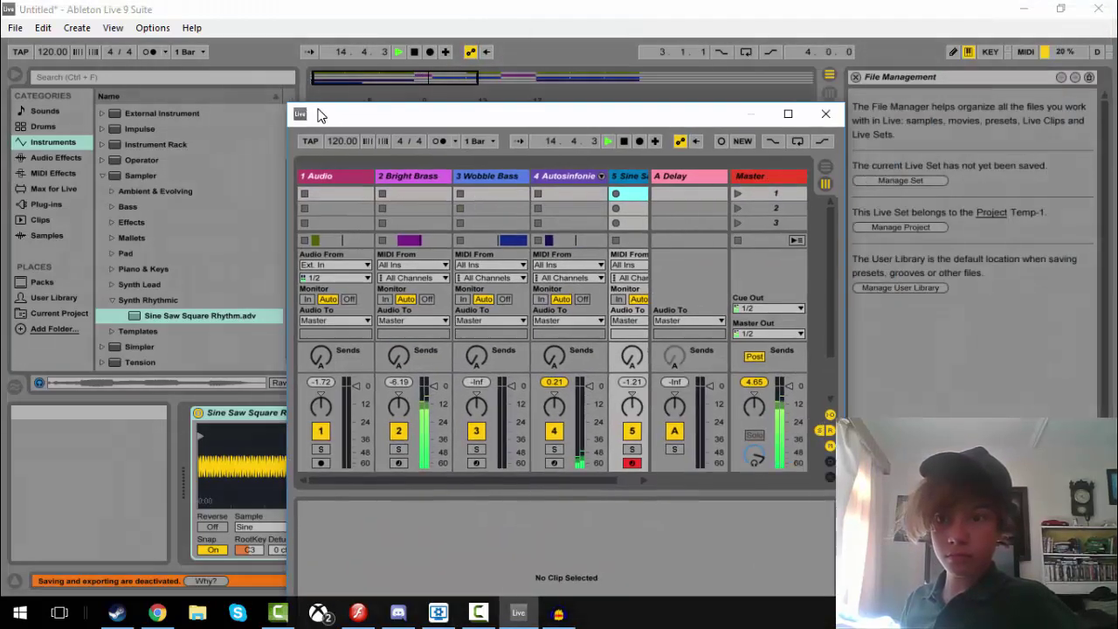
left_click(853, 76)
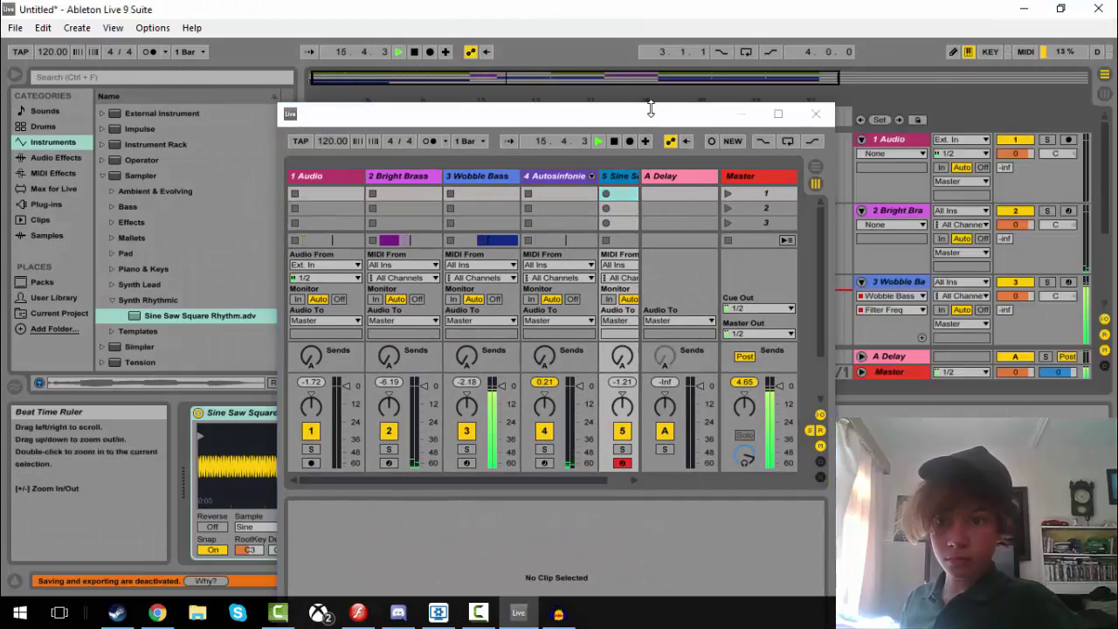
left_click_drag(650, 114, 1117, 28)
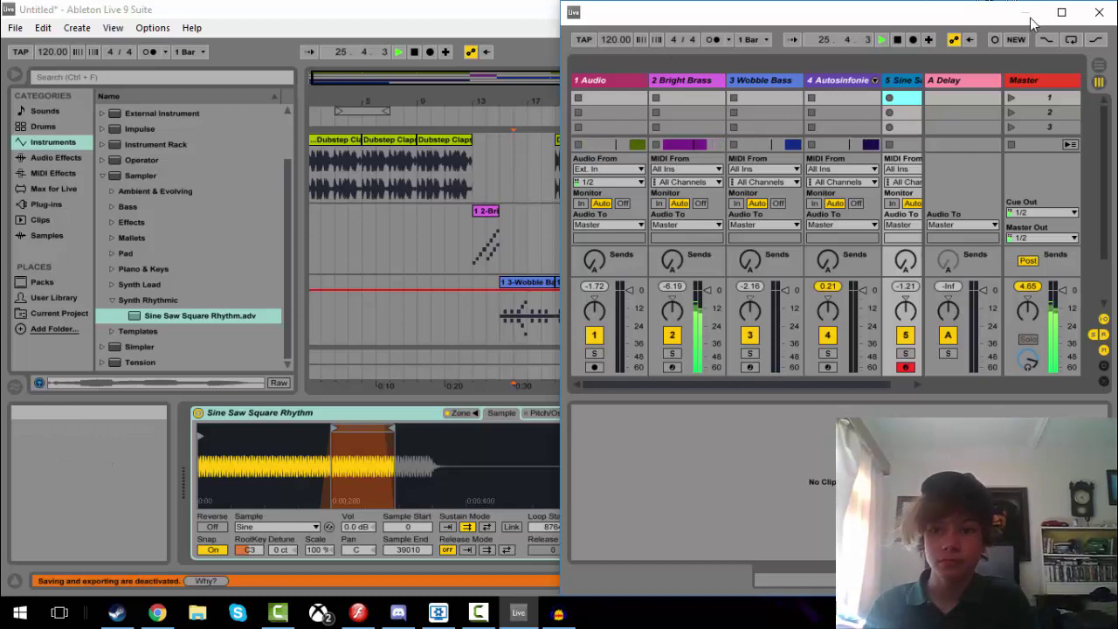
left_click_drag(1069, 24, 558, 462)
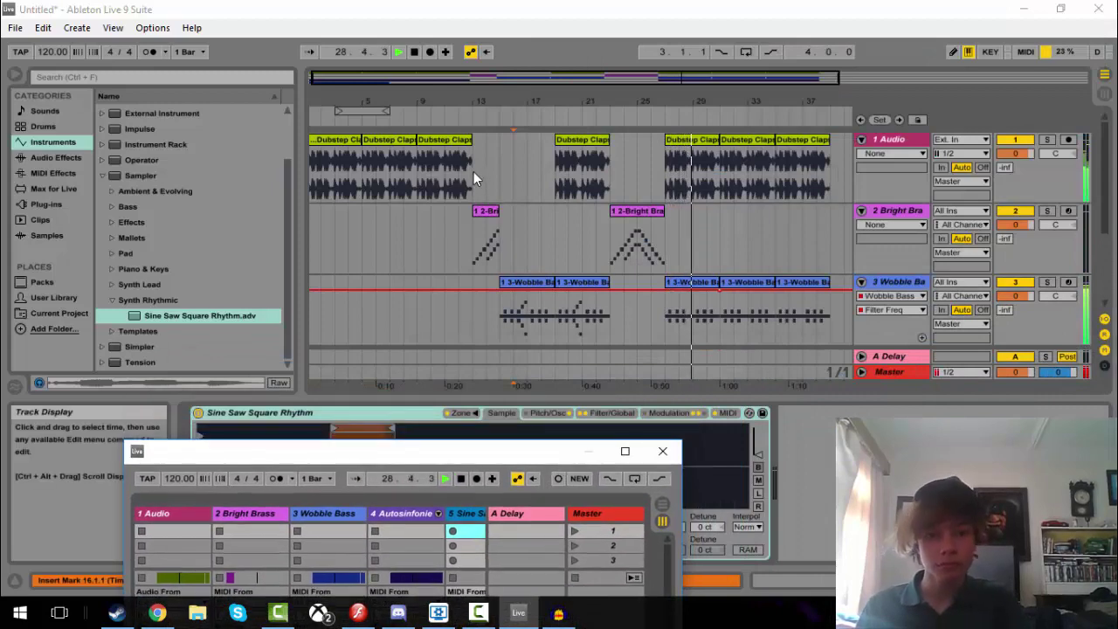
- Copy the first Fuzzy Molten Arp clip on track 4 and paste it at 39.1.1, after the existing clips
scroll(467, 201, "down", 2)
scroll(476, 306, "down", 3)
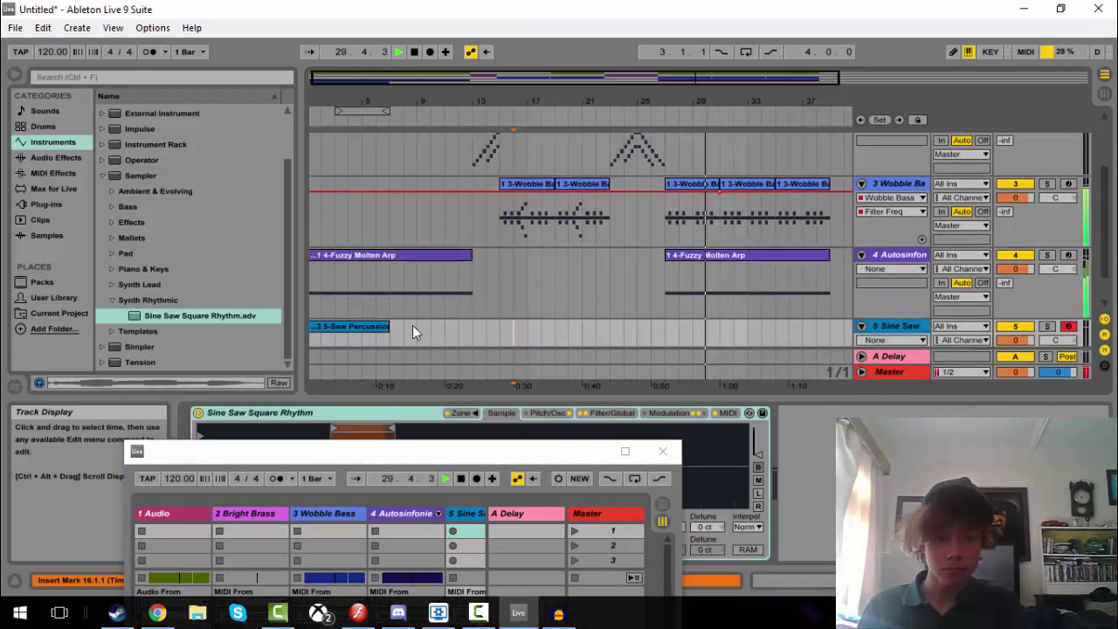
left_click(470, 253)
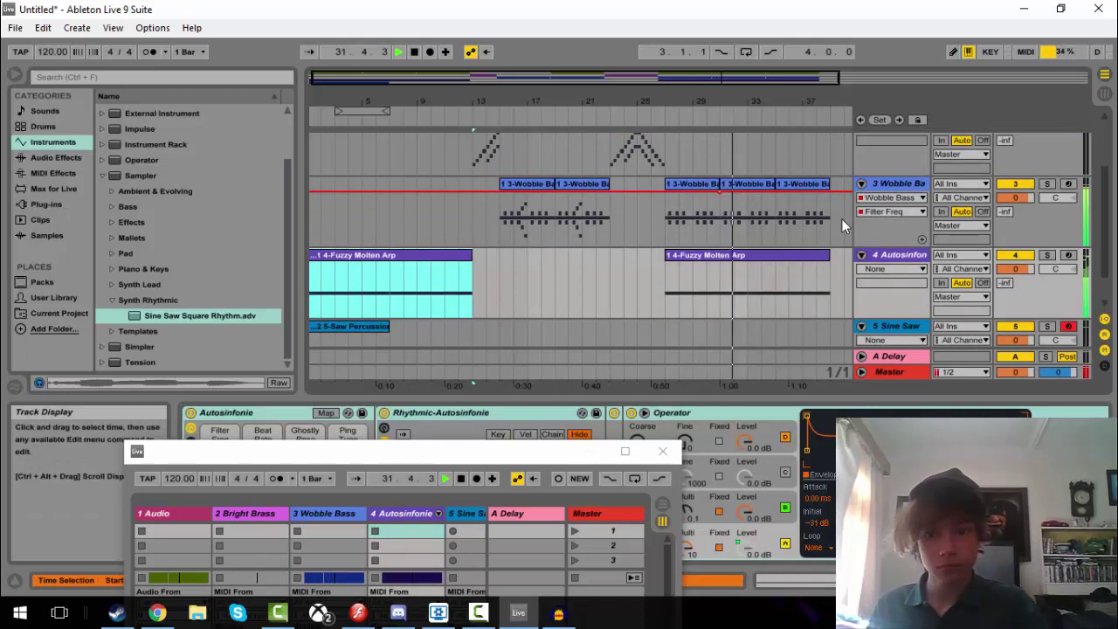
left_click(828, 275)
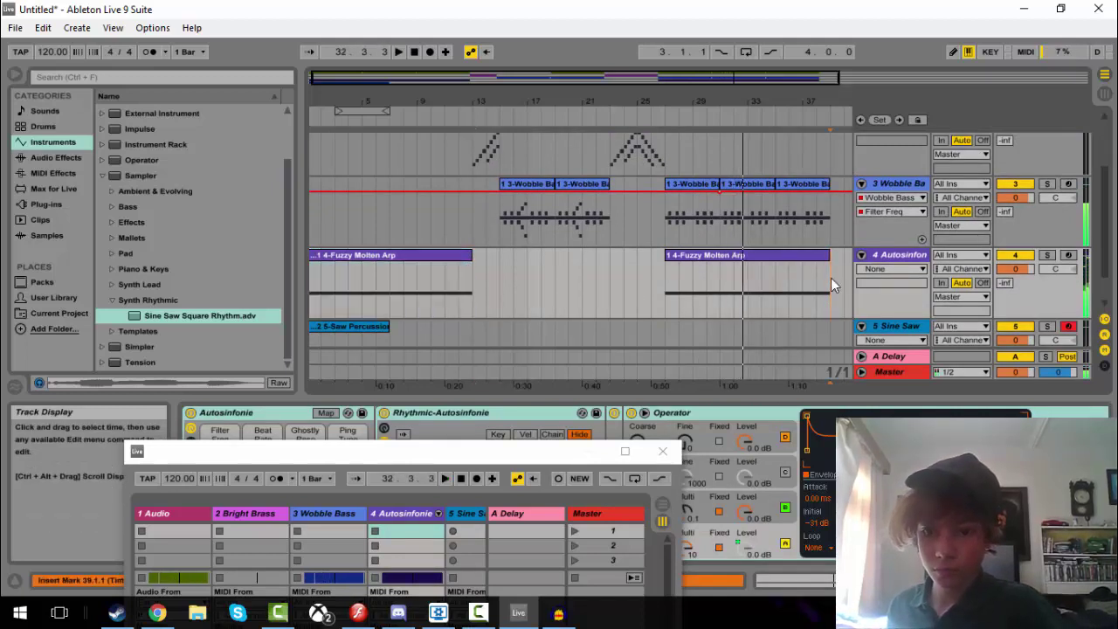
key("space")
key("ctrl+v")
- Copy the Saw Percussion clip on track 5 to 45.1.1 and play it under the end of the Fuzzy Molten Arp
left_click(371, 328)
left_click(371, 329)
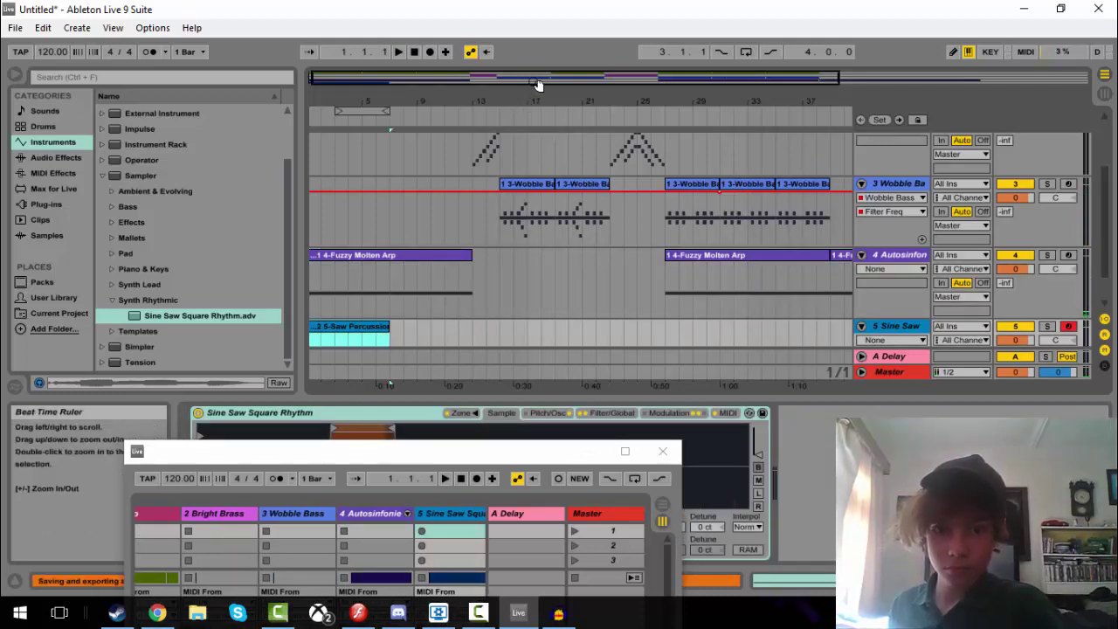
left_click_drag(539, 78, 787, 79)
left_click(664, 329)
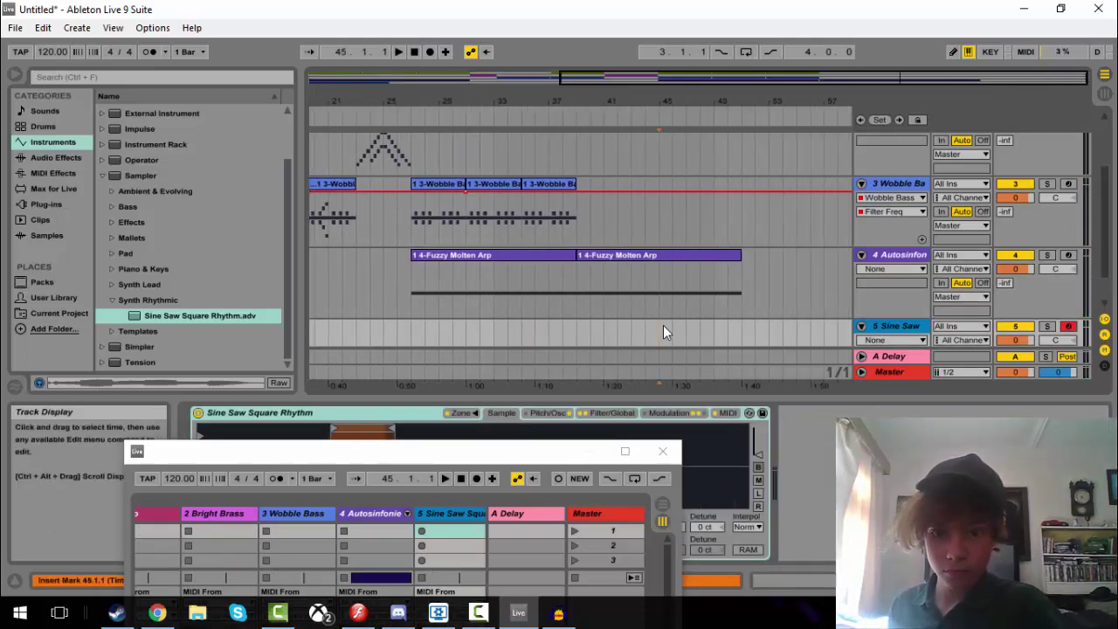
key("ctrl+v")
left_click_drag(725, 329, 715, 329)
key("space")
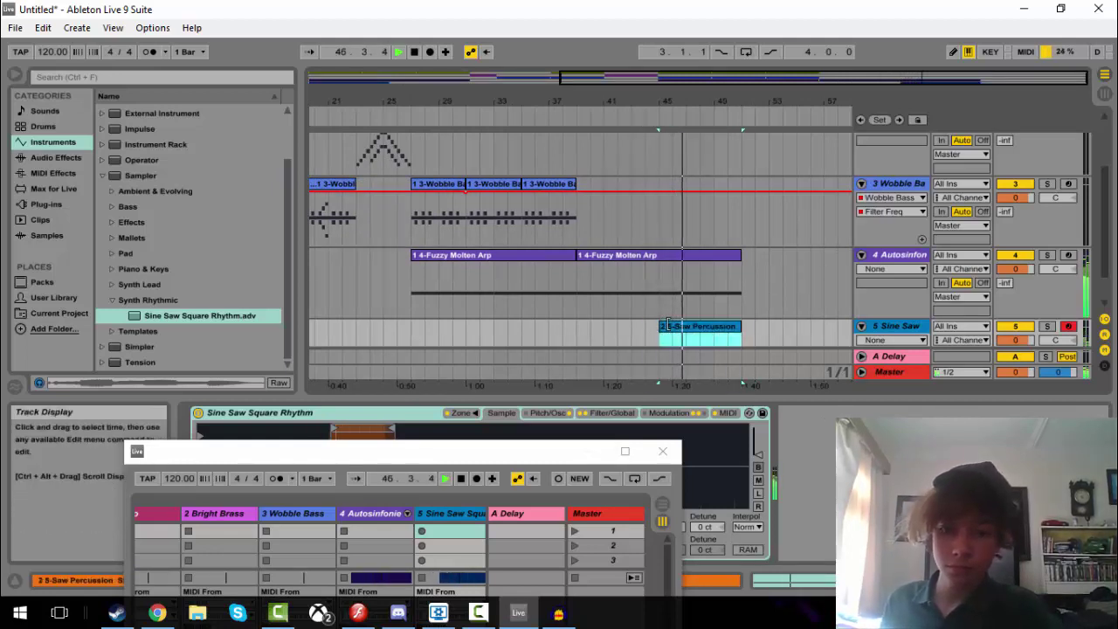
- Move the pasted Saw Percussion clip so it starts where the last Fuzzy Molten Arp clip ends, and stop playback
left_click_drag(660, 327, 759, 332)
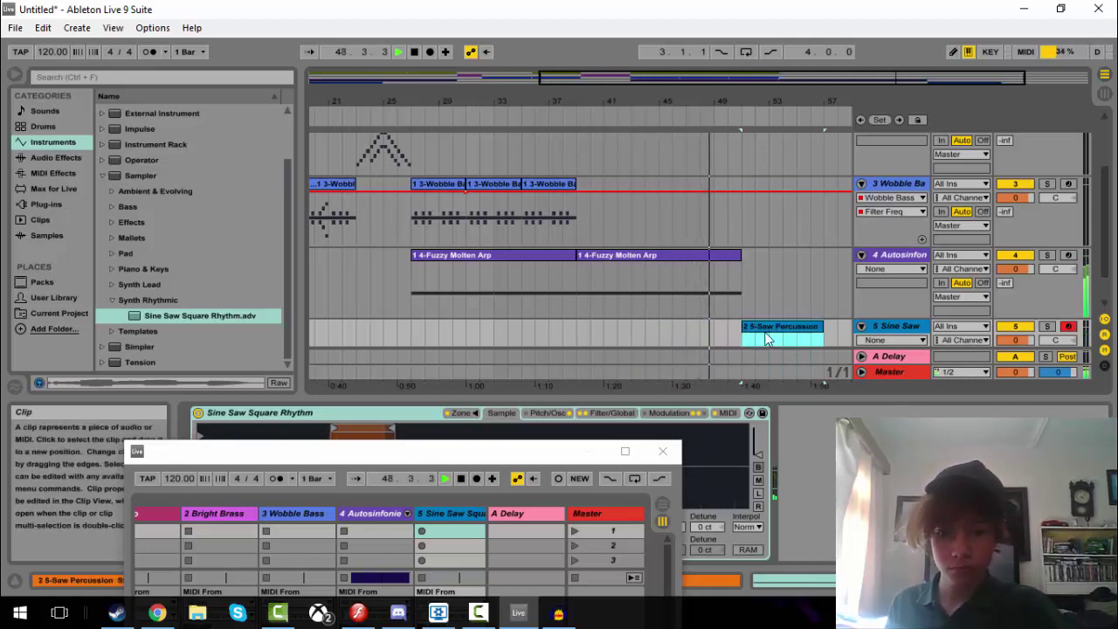
key("space")
key("End")
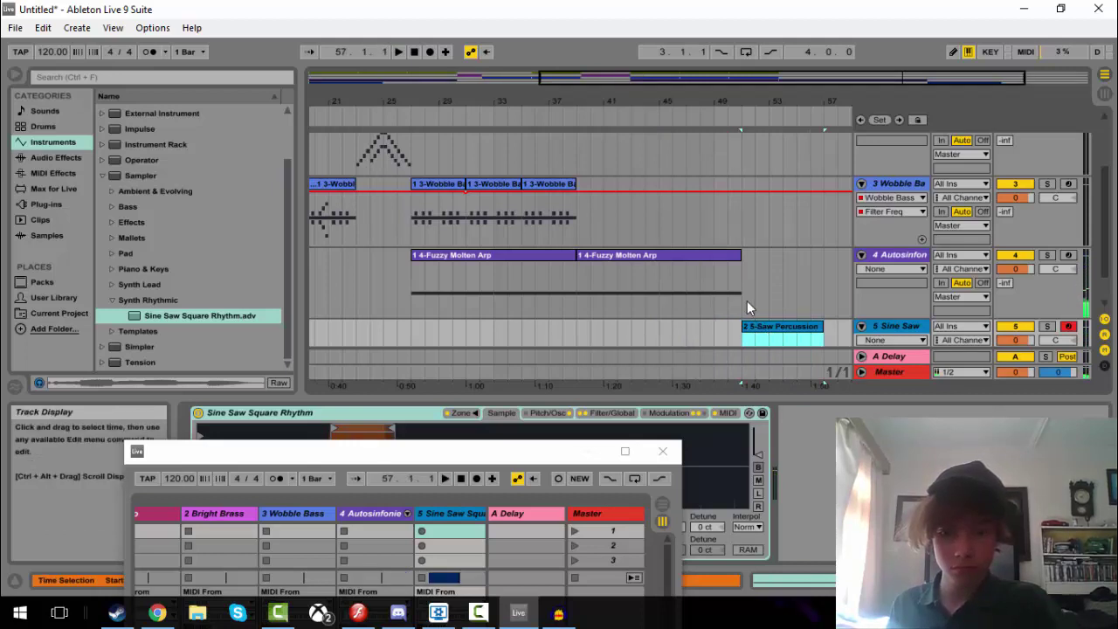
- Paste another Saw Percussion clip at 45.1.1 on track 5, directly before the moved one, and play from there
scroll(751, 337, "down", 1)
left_click(681, 306)
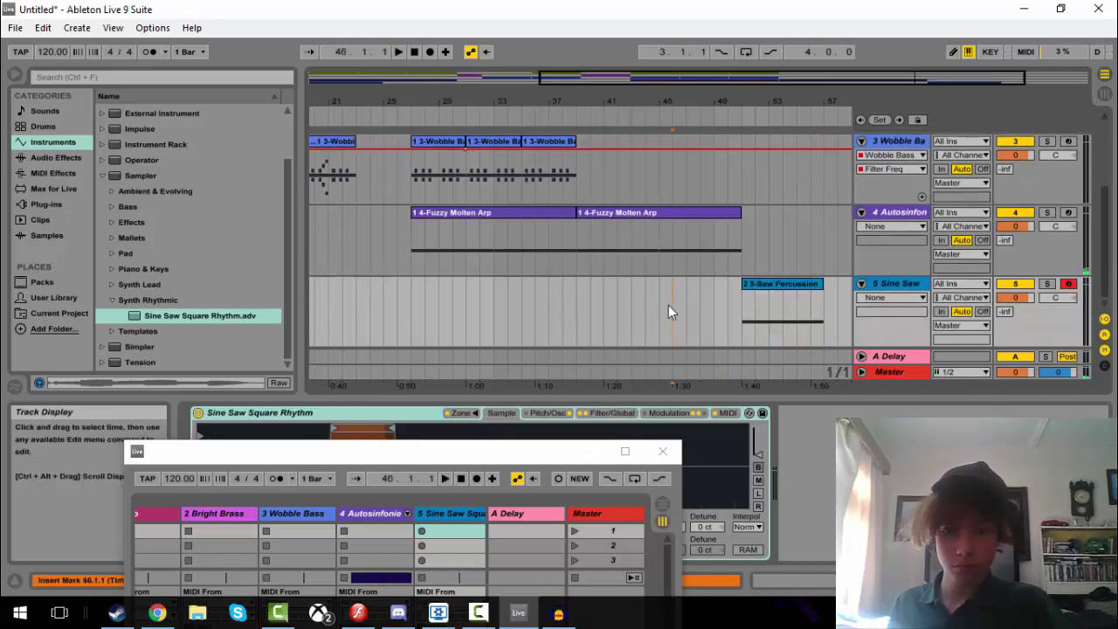
left_click(641, 300)
key("ctrl+v")
mouse_move(664, 289)
left_mouse_down()
mouse_move(689, 288)
mouse_move(678, 289)
left_mouse_up()
key("space")
left_click(836, 287)
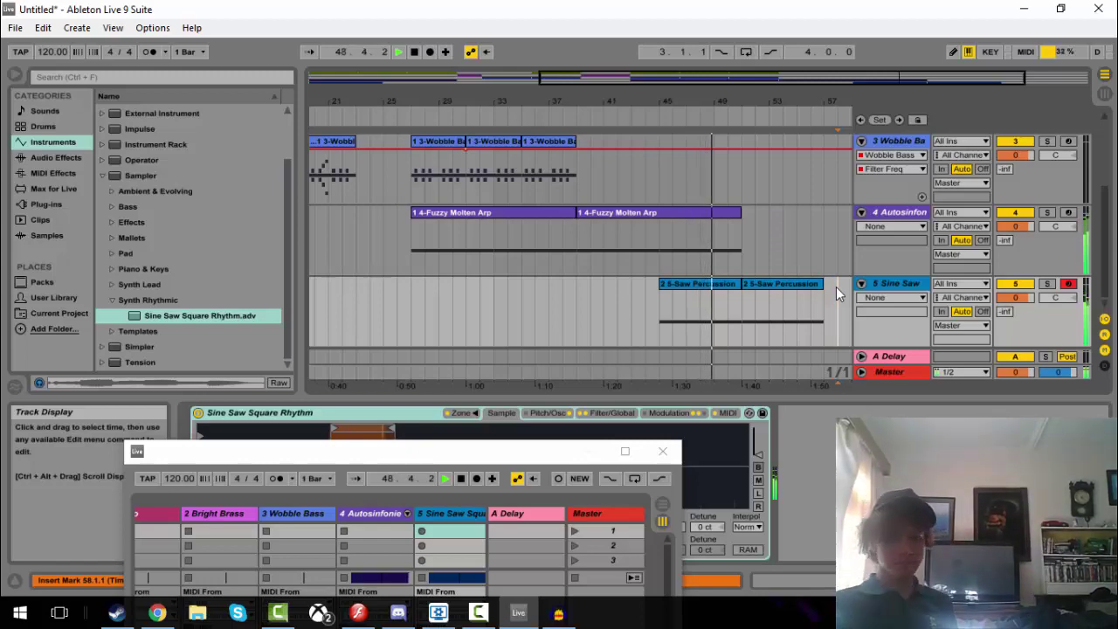
- Close the second window so only the main window with the arrangement remains
left_click(622, 452)
left_click_drag(998, 7, 1117, 46)
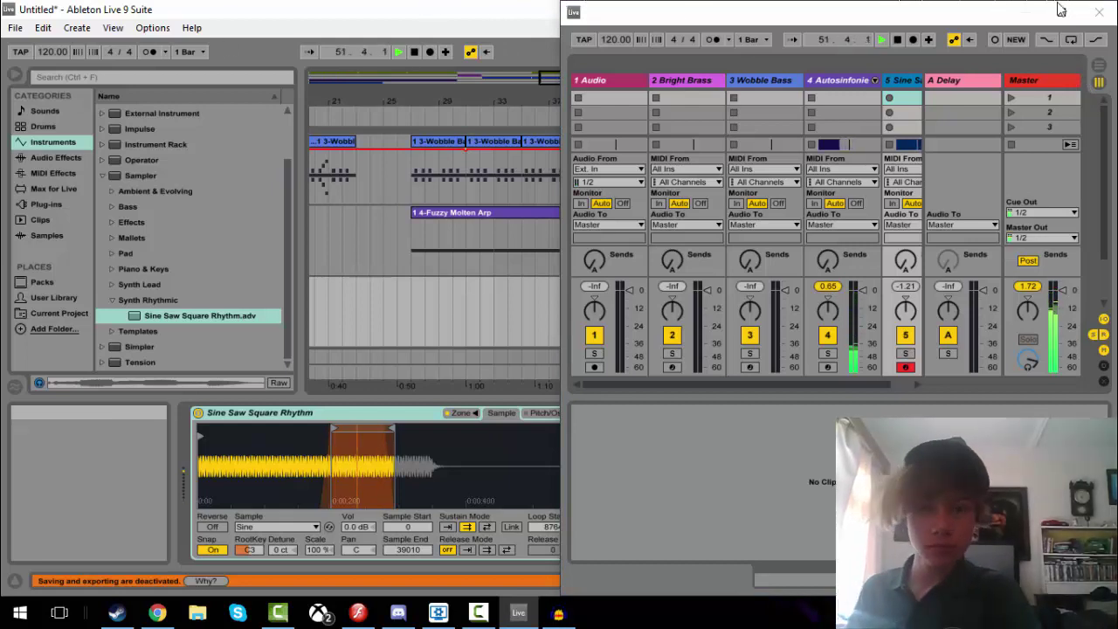
left_click(151, 28)
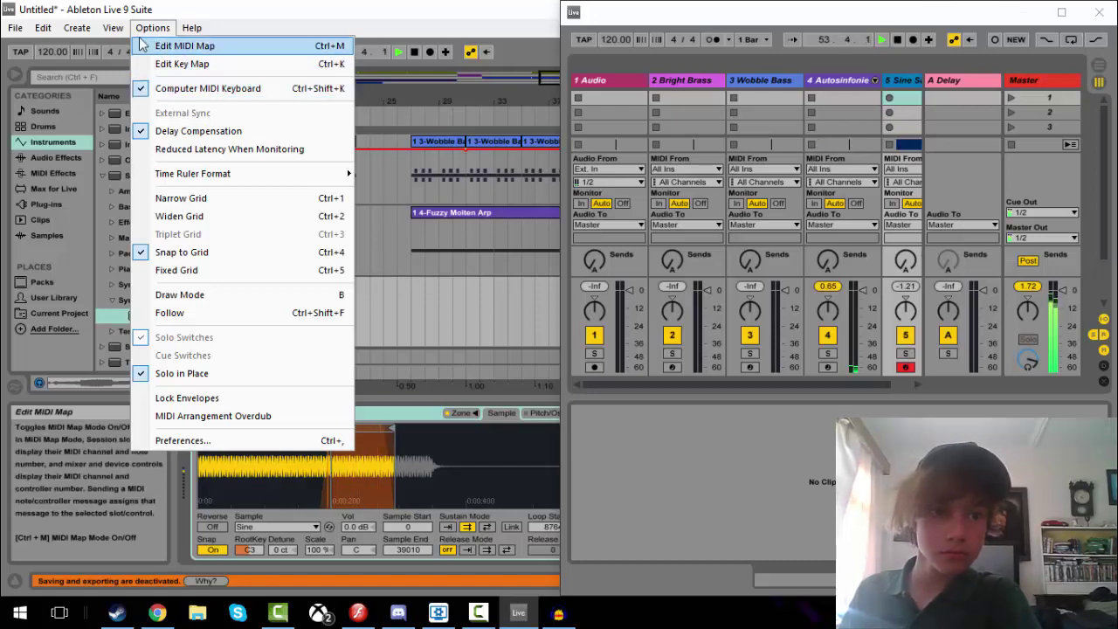
mouse_move(118, 28)
left_click(162, 64)
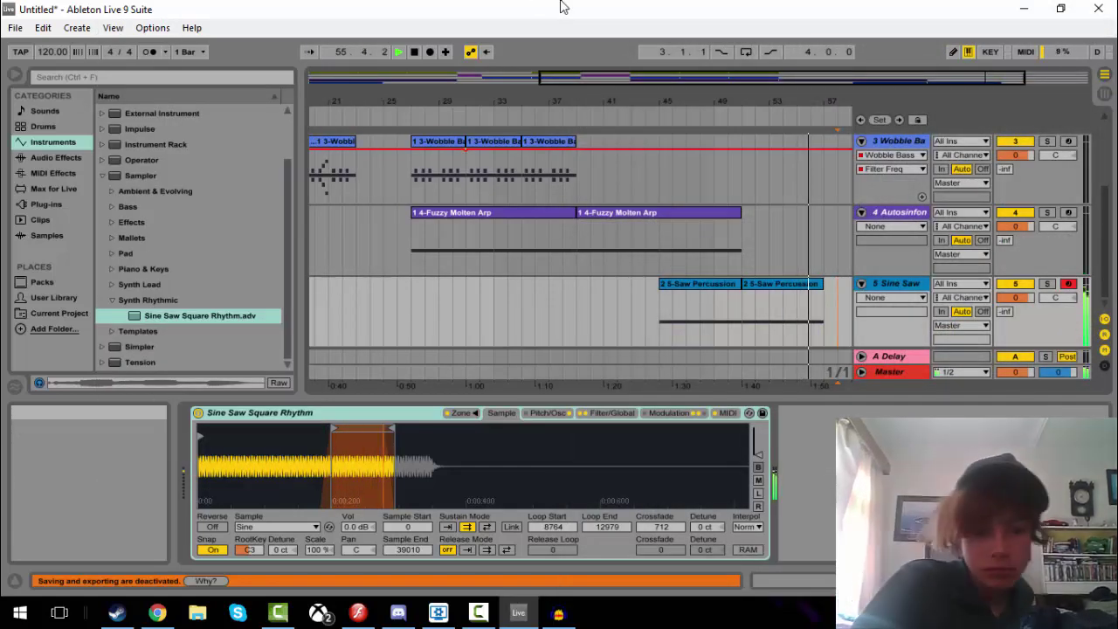
left_click_drag(561, 7, 541, 2)
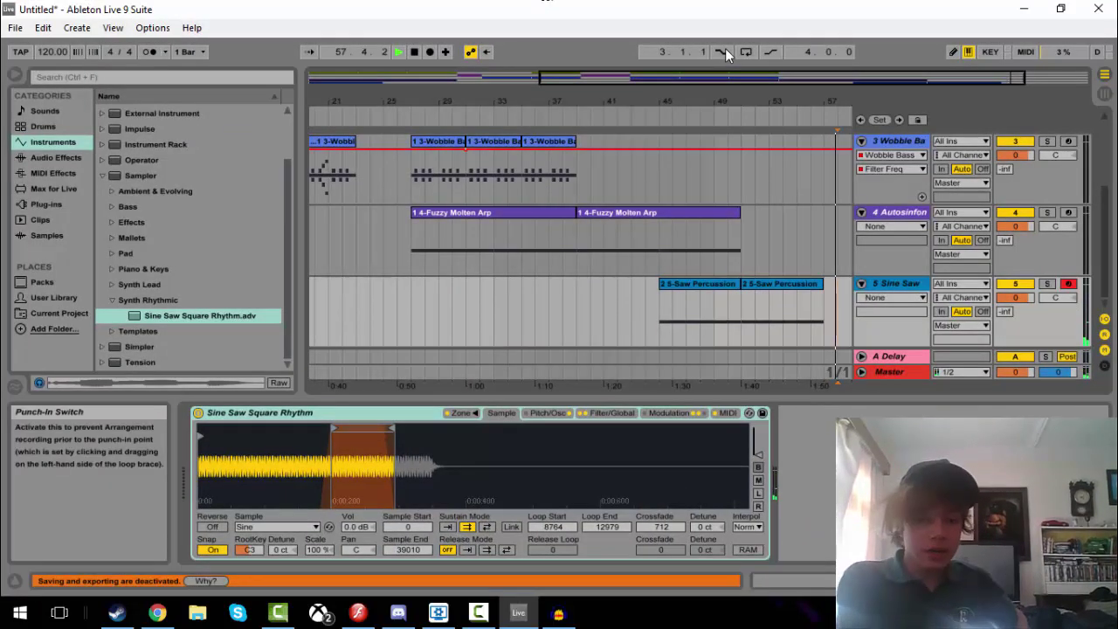